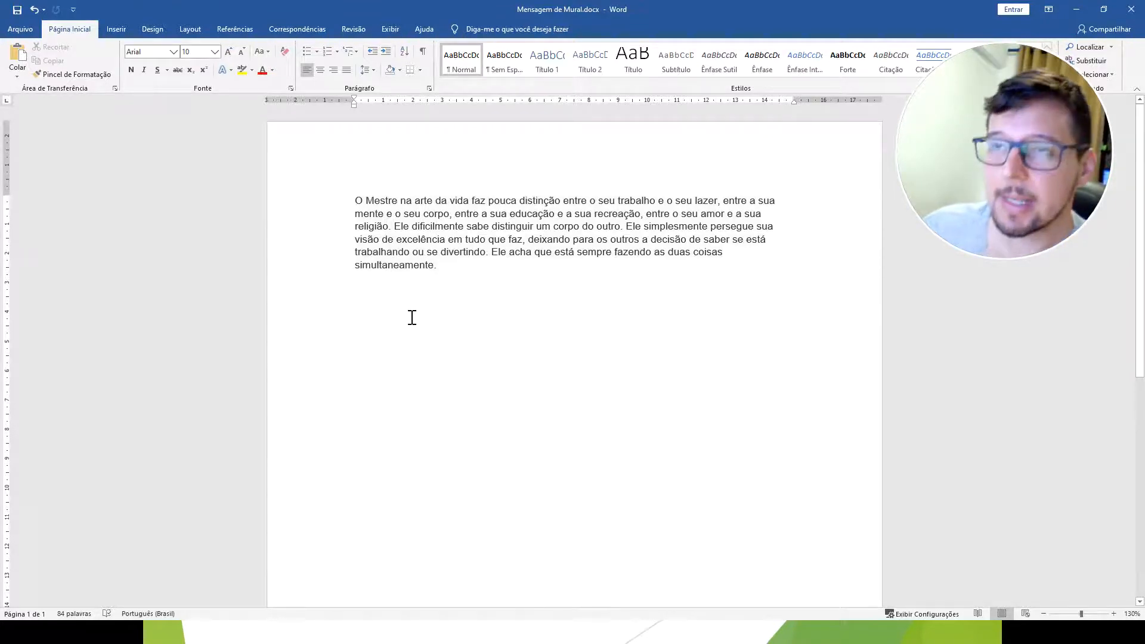
Enter a person's first name and surname on the line below the message paragraph.
{"action": "type", "text": "k"}
{"action": "key", "text": "BackSpace"}
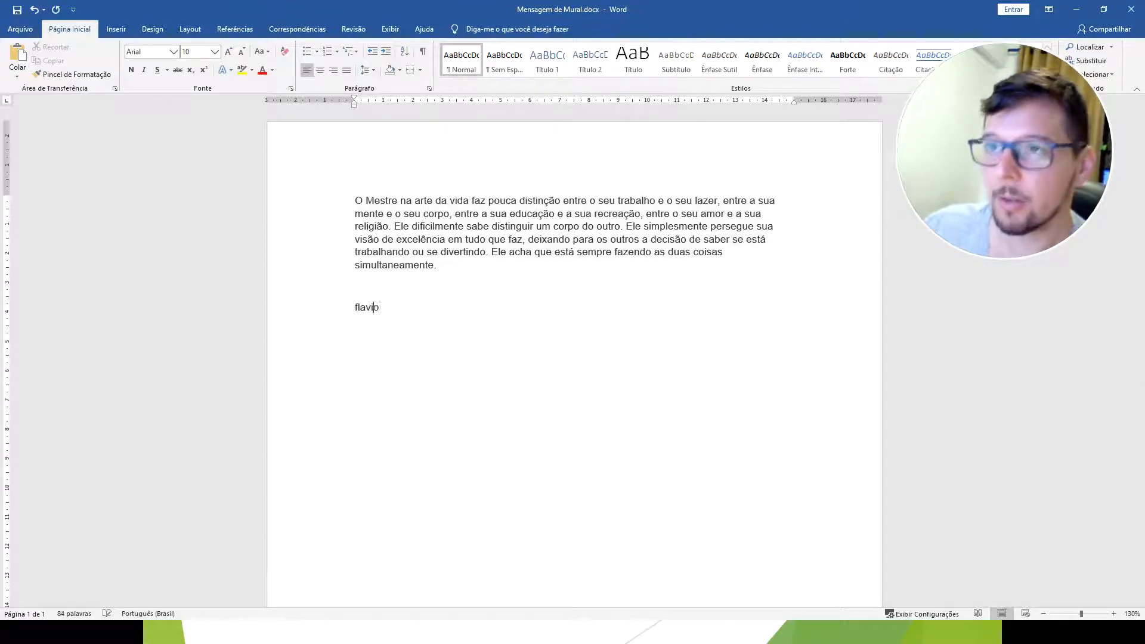
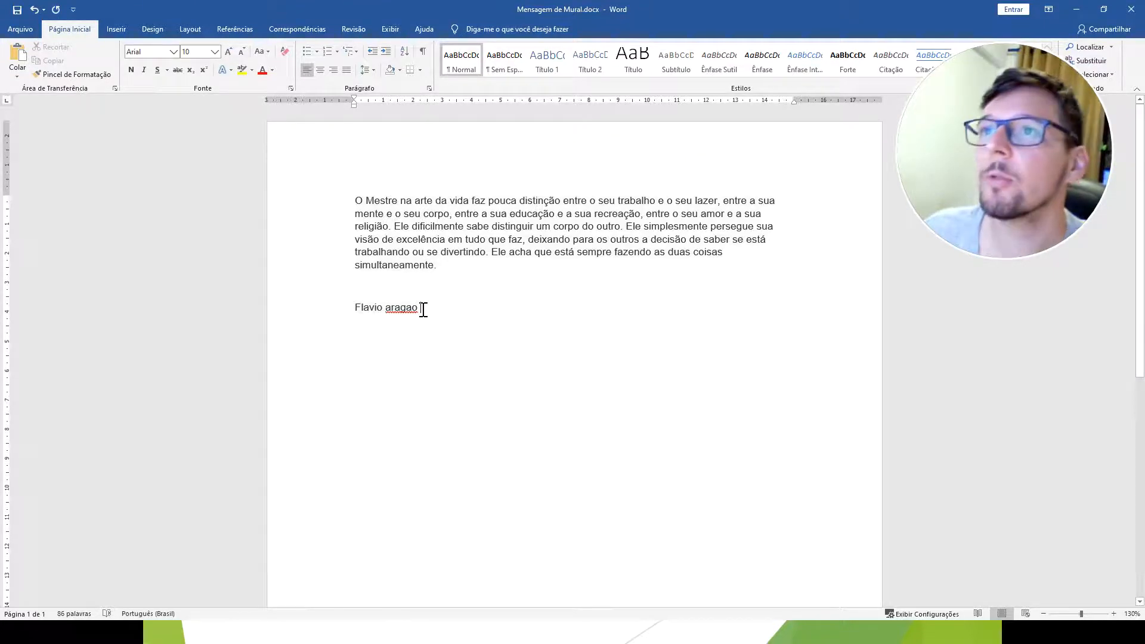
Select the entered name and the whole message paragraph in turn, clear the selection and return to the slide show.
{"action": "left_click_drag", "start_coordinate": [423, 308], "coordinate": [353, 307]}
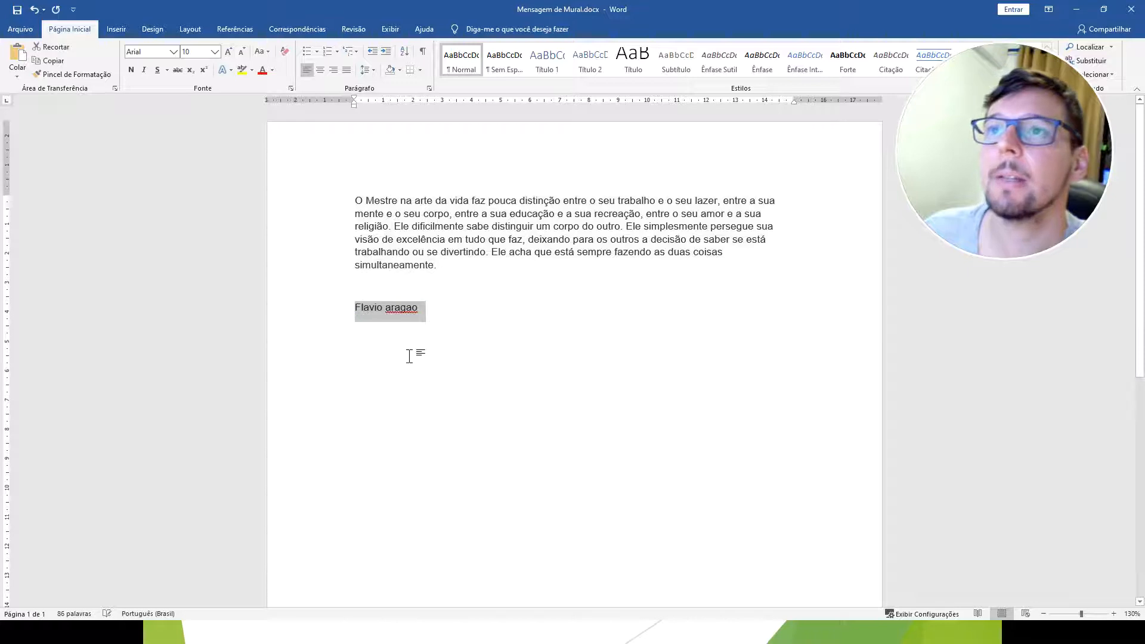
{"action": "left_click", "coordinate": [412, 230]}
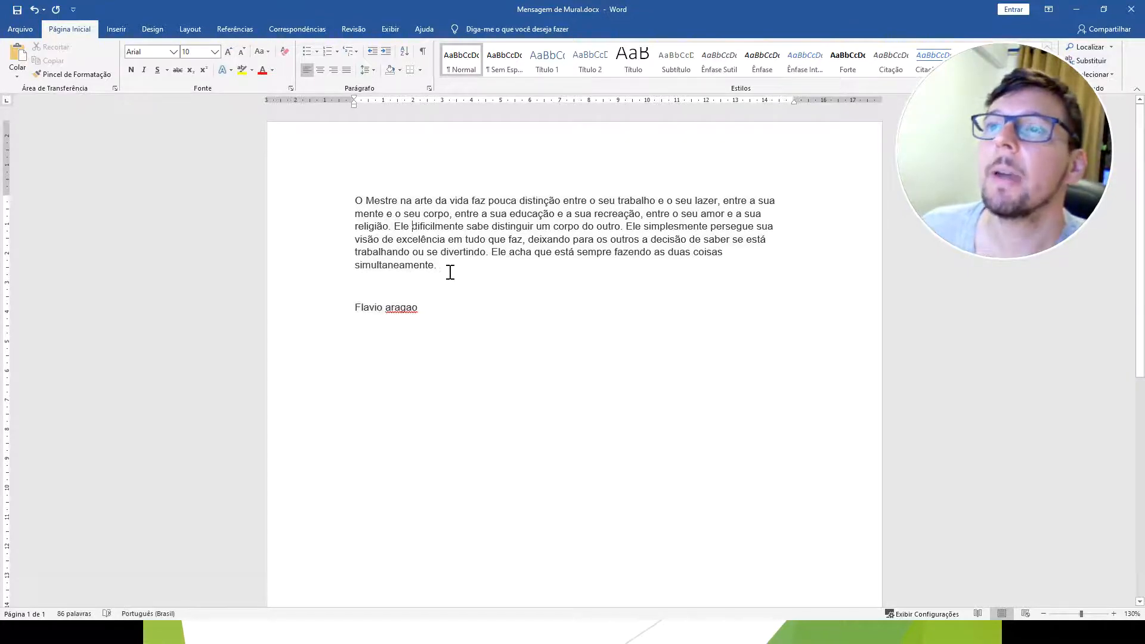
{"action": "left_click_drag", "start_coordinate": [445, 268], "coordinate": [358, 194]}
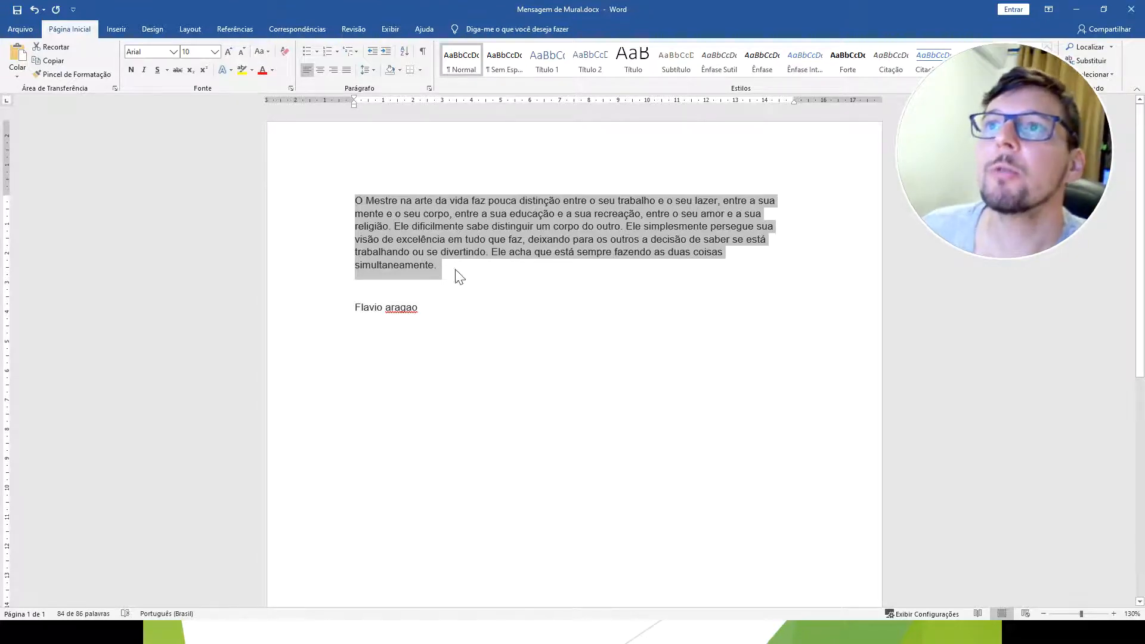
{"action": "left_click", "coordinate": [471, 311]}
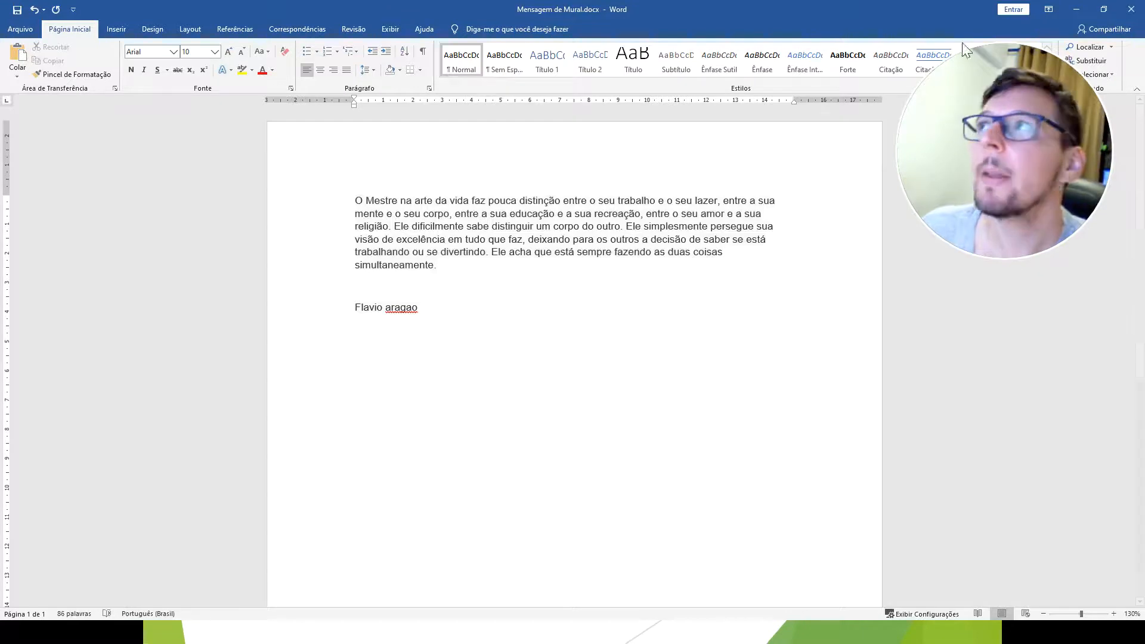
{"action": "left_click", "coordinate": [1077, 9]}
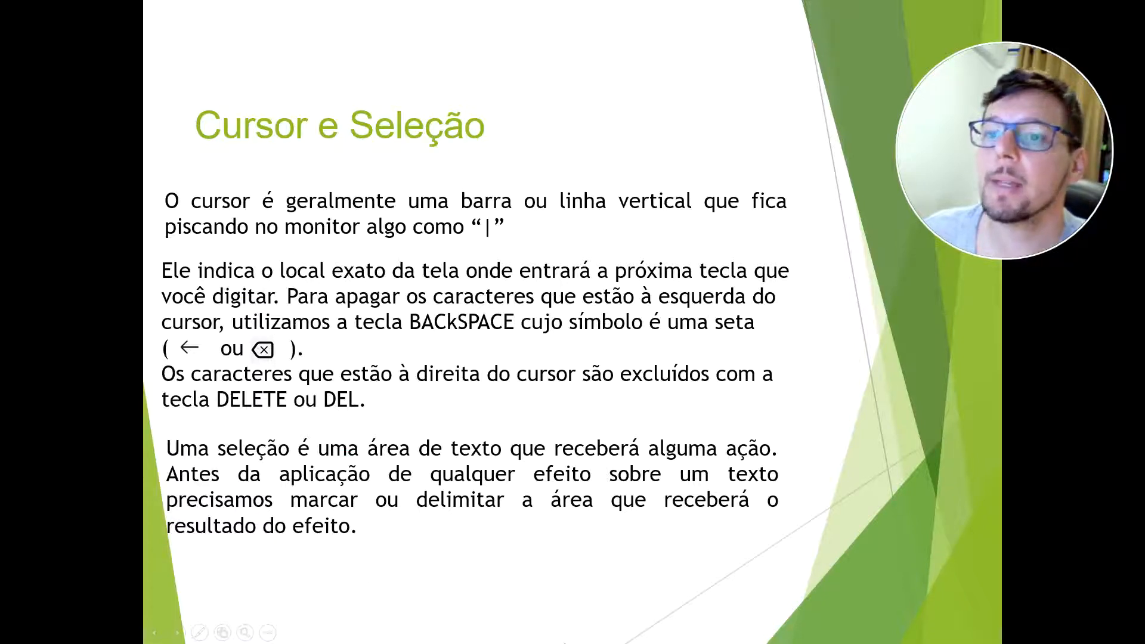
Switch to the Word document, delete the last letter of the surname and of the first name, and return to the slides.
{"action": "key", "text": "alt+Tab"}
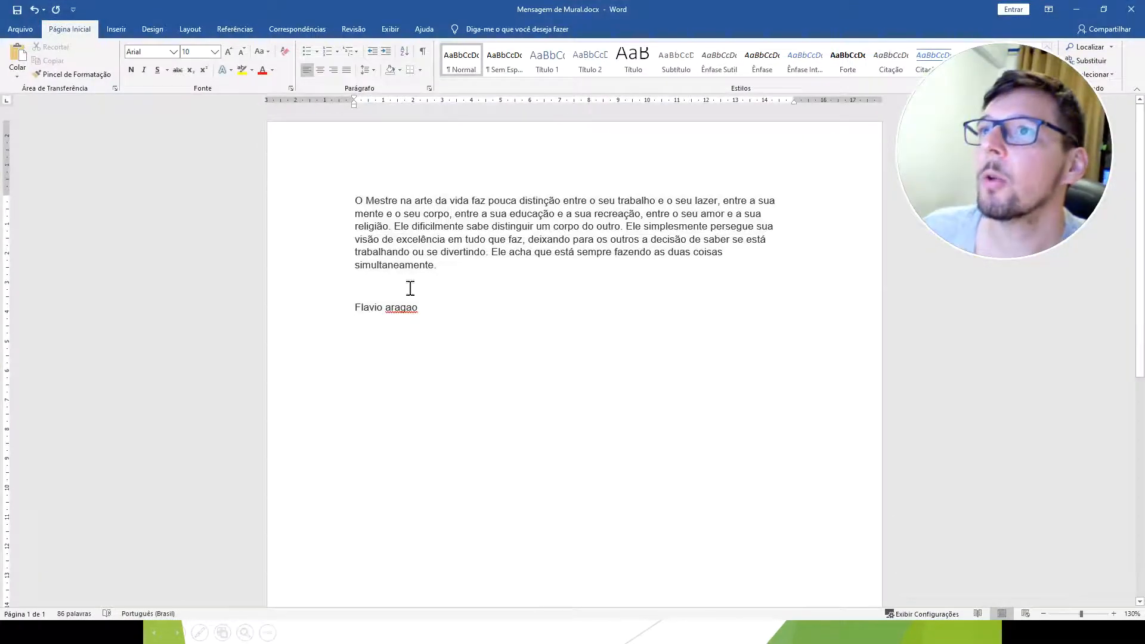
{"action": "left_click", "coordinate": [417, 315]}
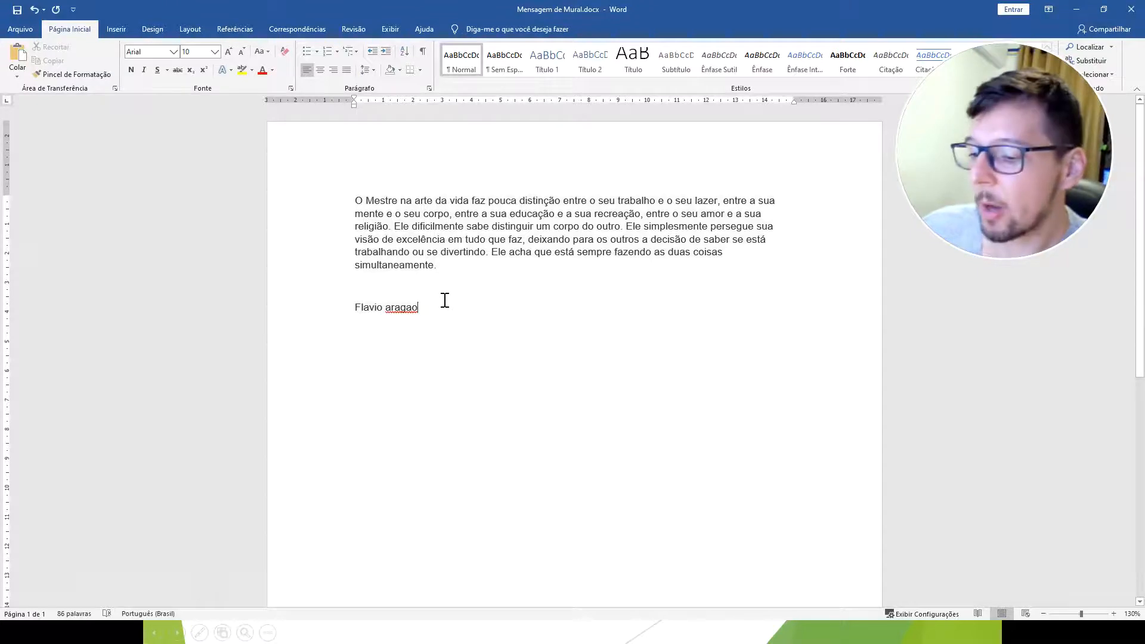
{"action": "key", "text": "BackSpace"}
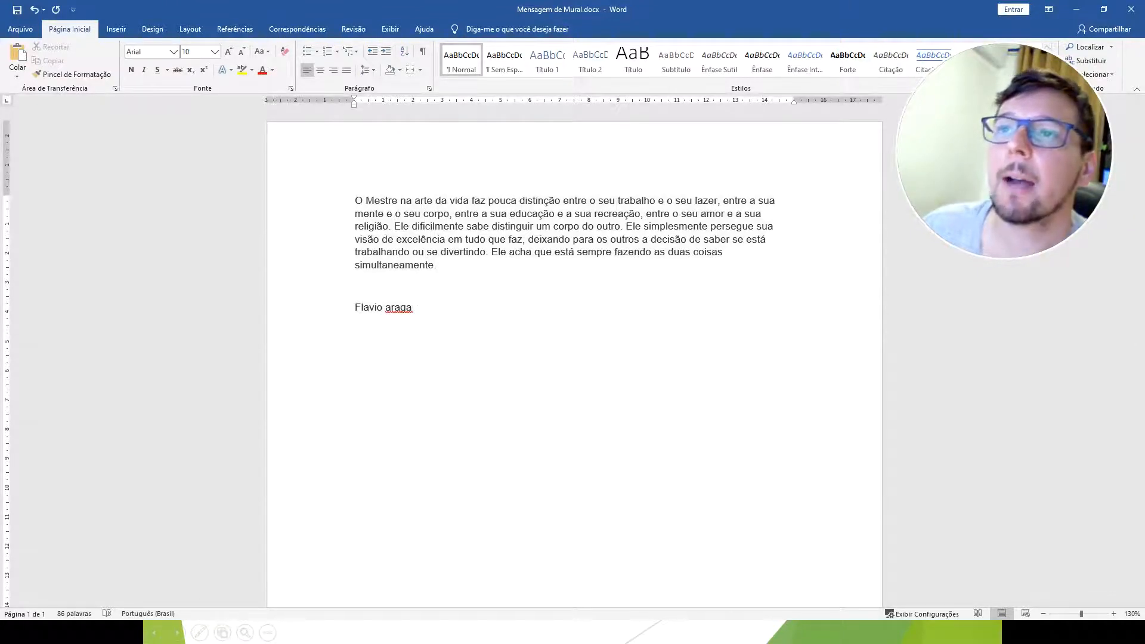
{"action": "left_click", "coordinate": [383, 307]}
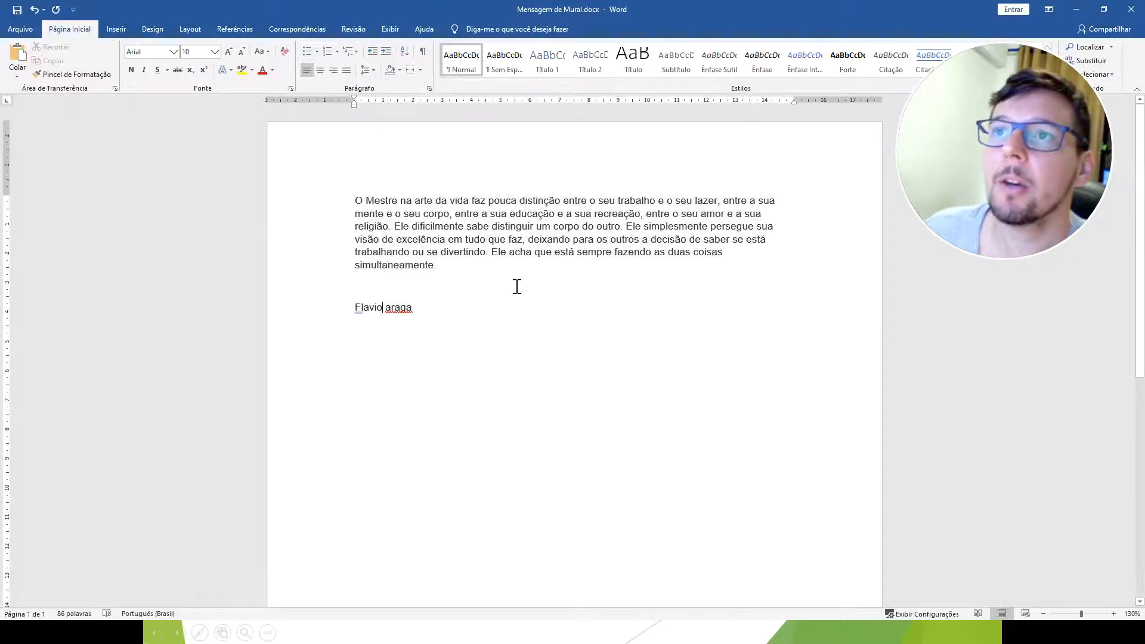
{"action": "key", "text": "BackSpace"}
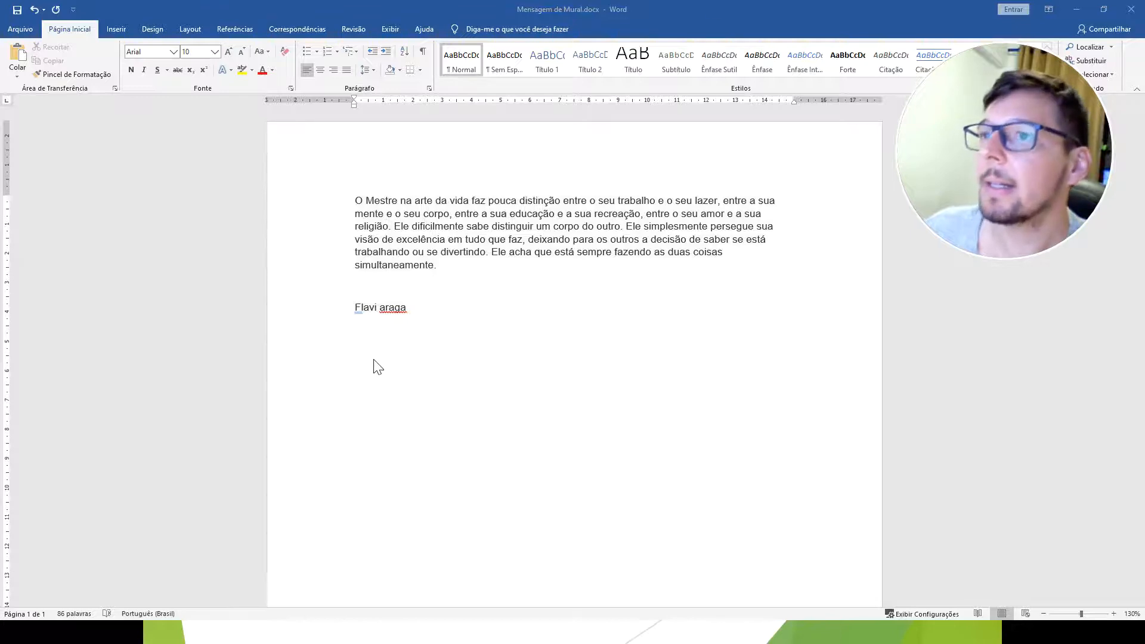
{"action": "left_click", "coordinate": [1077, 9]}
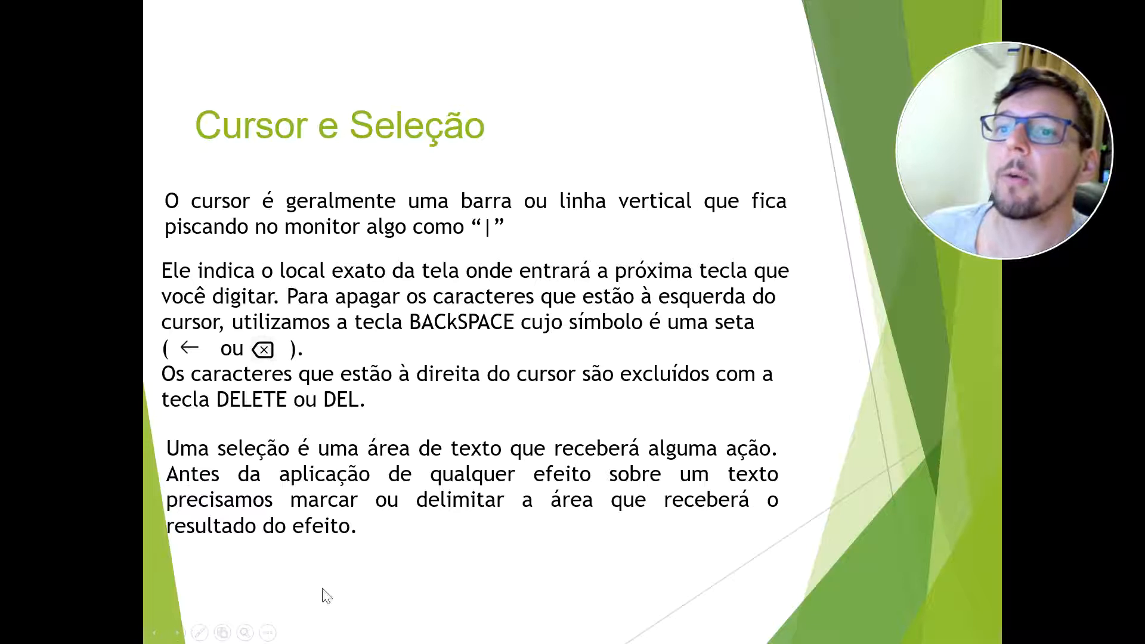
Back in the Word document, delete the characters before and after the cursor in the name, leaving "Flaga".
{"action": "key", "text": "alt+Tab"}
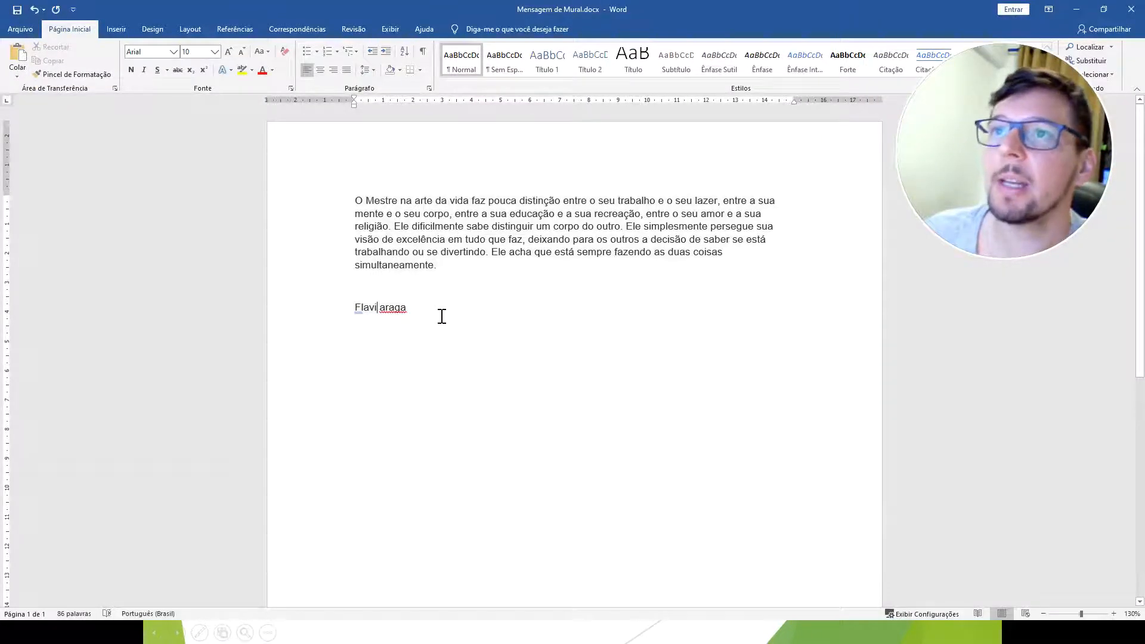
{"action": "key", "text": "BackSpace"}
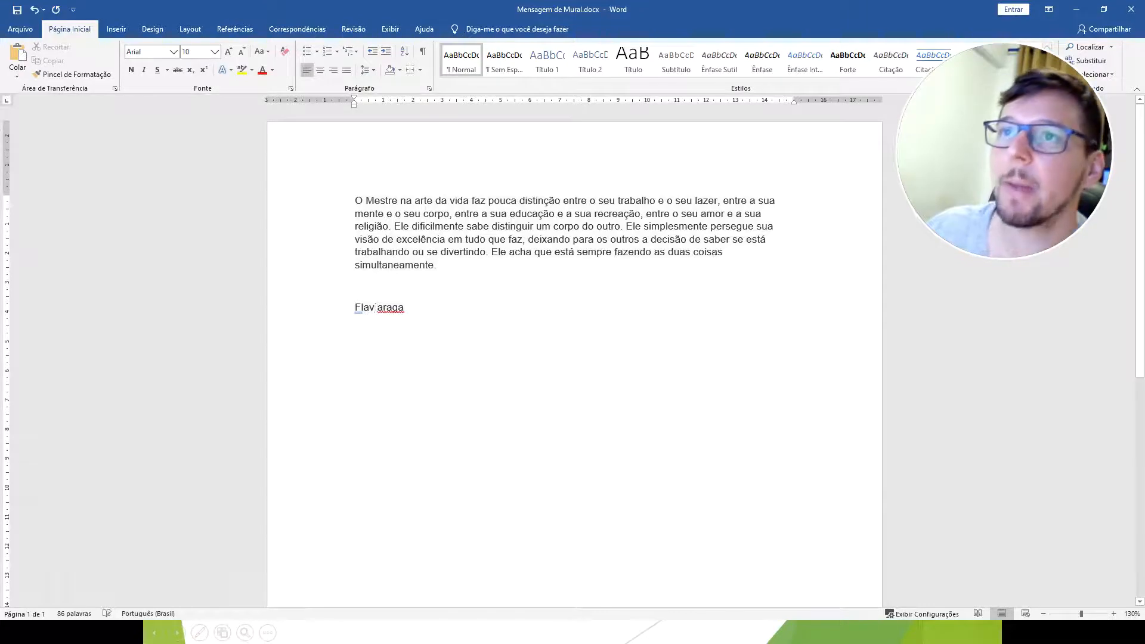
{"action": "key", "text": "BackSpace"}
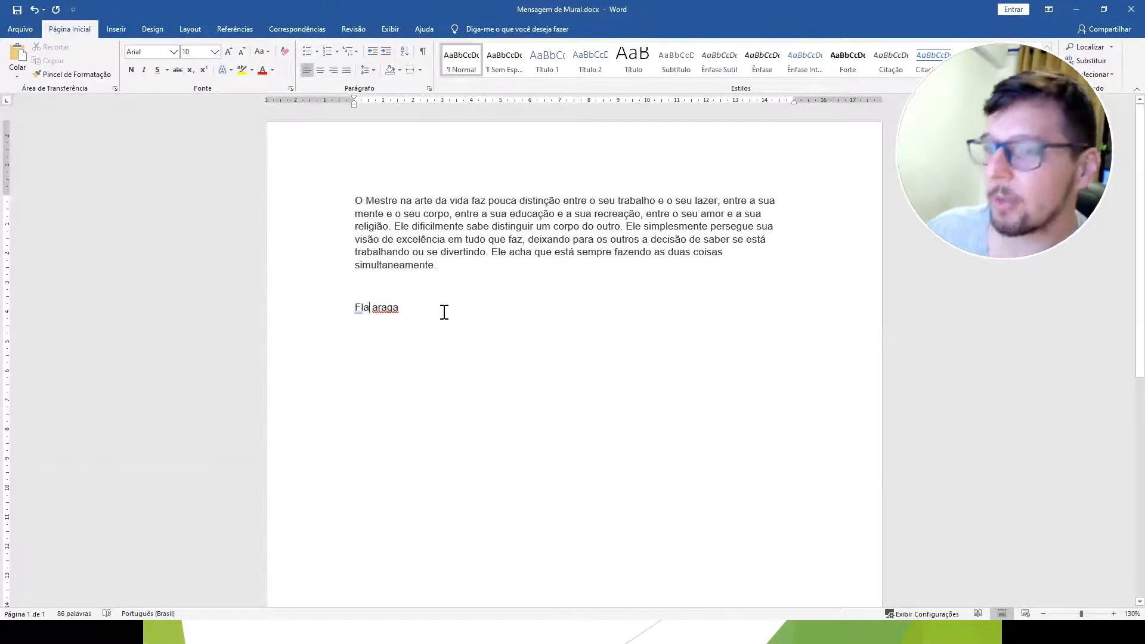
{"action": "key", "text": "Delete"}
{"action": "key", "text": "Delete"}
{"action": "key", "text": "Delete"}
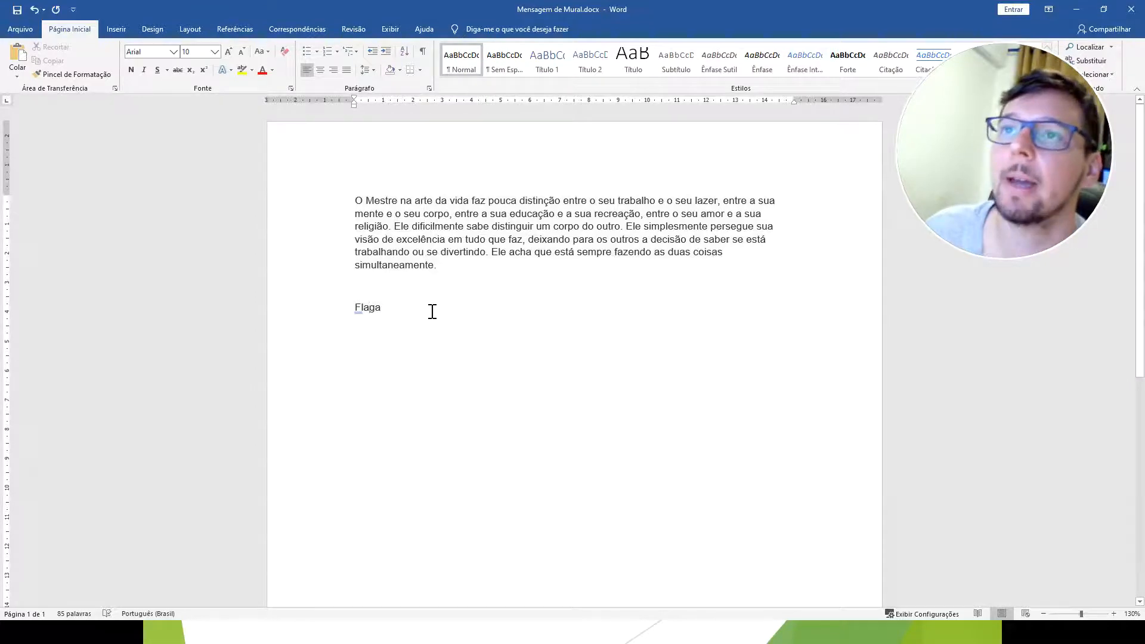
{"action": "left_click", "coordinate": [431, 312]}
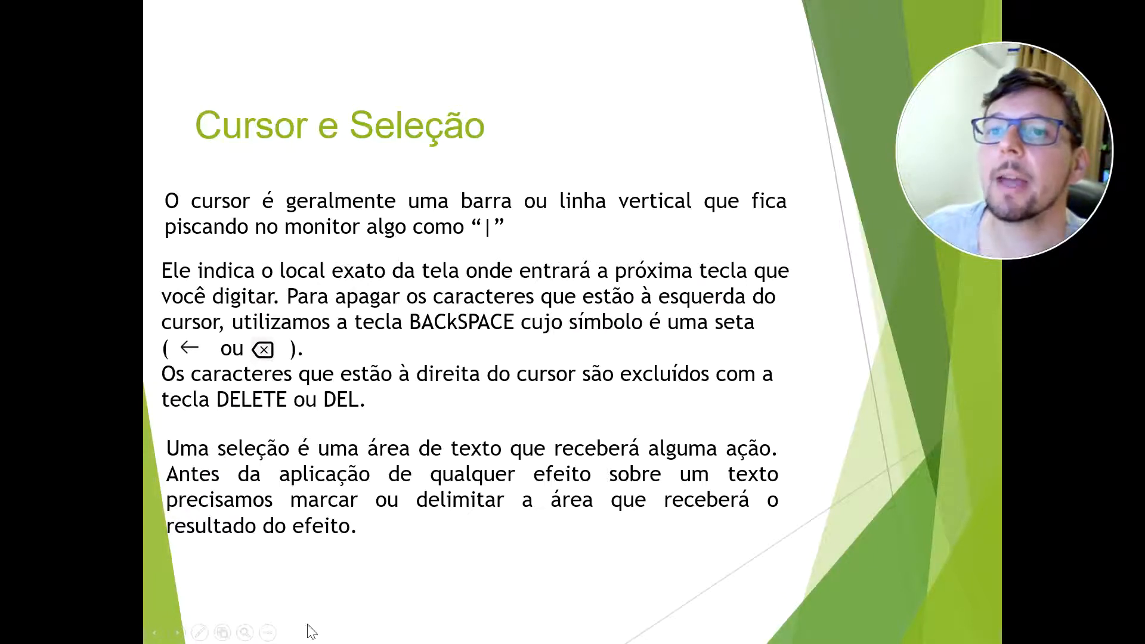
Switch to the Word document, select the paragraph text from its end up to the first line, and clear the selection.
{"action": "key", "text": "alt+Tab"}
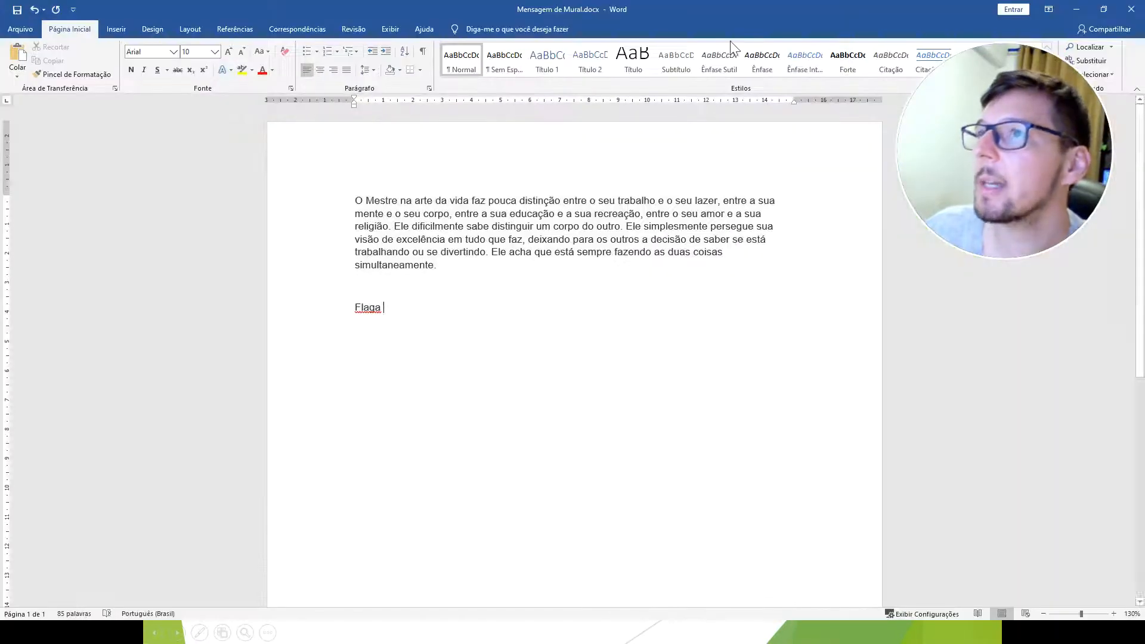
{"action": "left_click_drag", "start_coordinate": [553, 288], "coordinate": [430, 203]}
{"action": "left_click", "coordinate": [500, 287]}
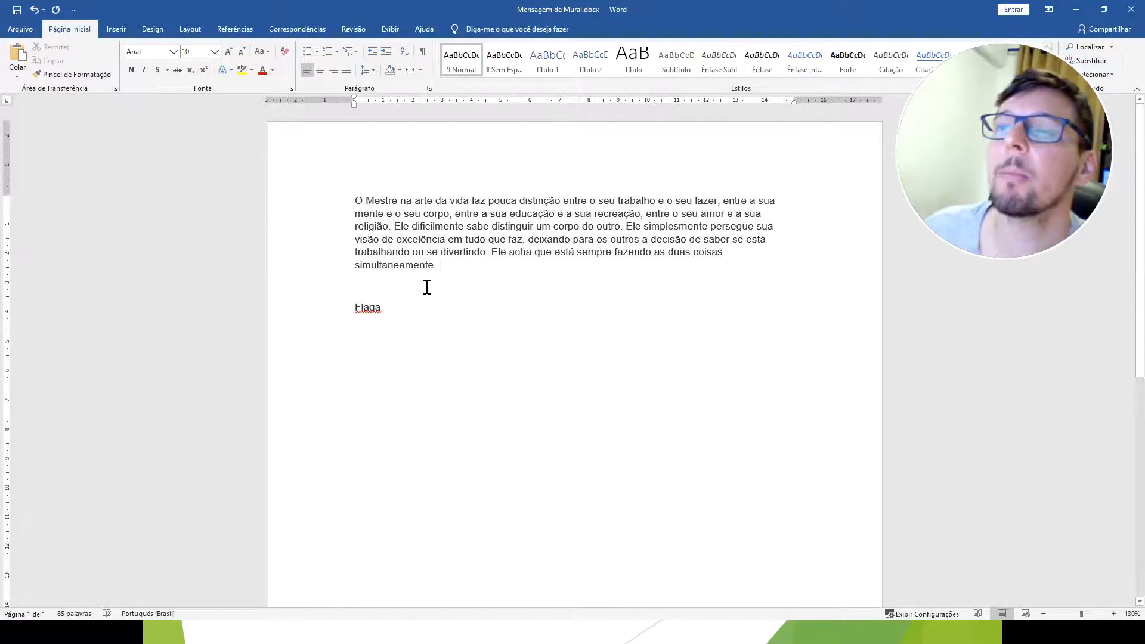
Insert and remove blank lines after the word "simultaneamente.", leaving one extra blank line above "Flaga".
{"action": "key", "text": "Return"}
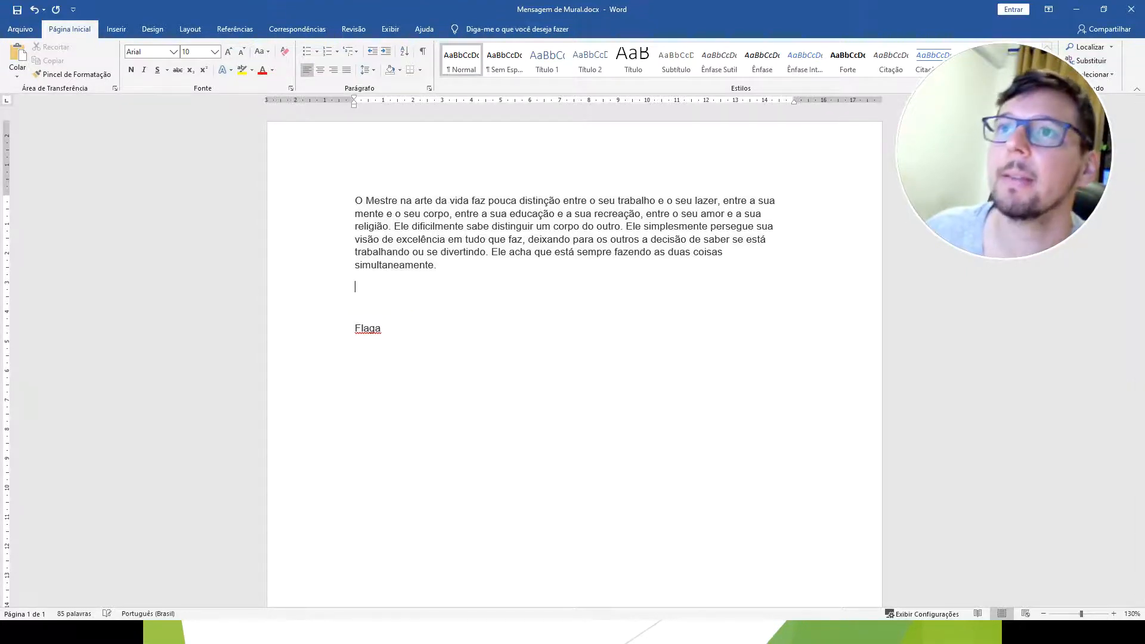
{"action": "key", "text": "Return"}
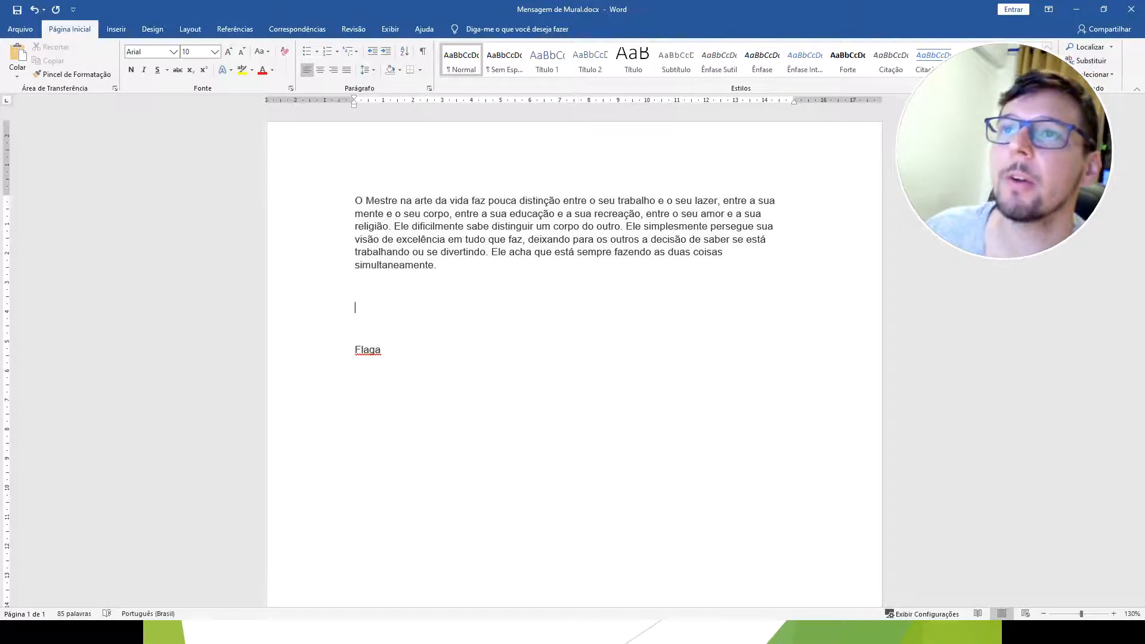
{"action": "key", "text": "BackSpace"}
{"action": "key", "text": "Return"}
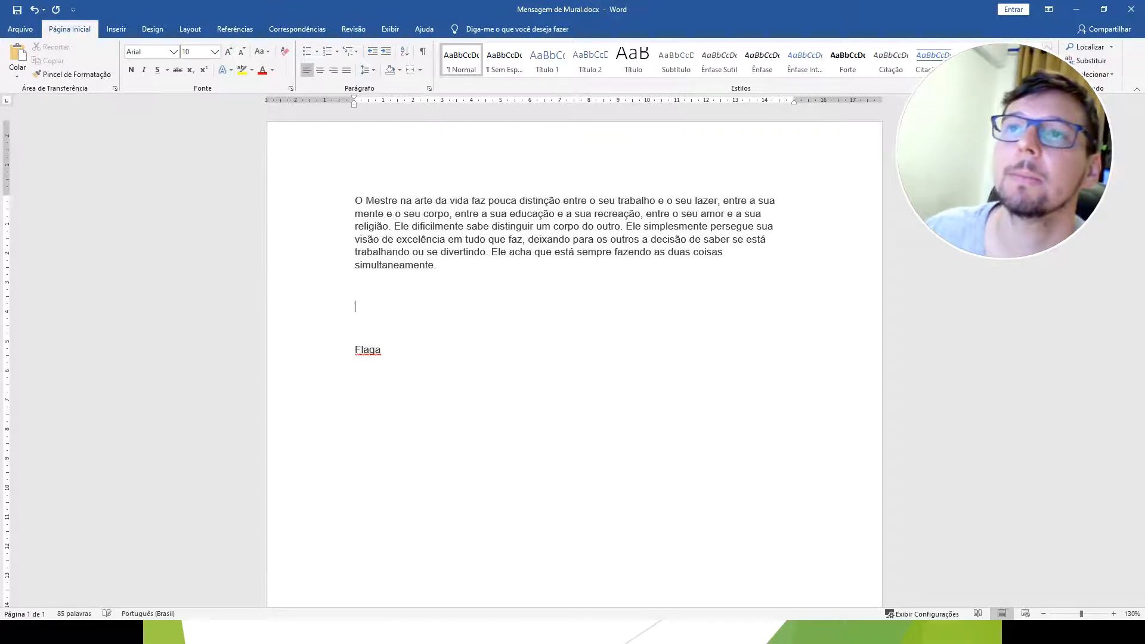
{"action": "key", "text": "BackSpace"}
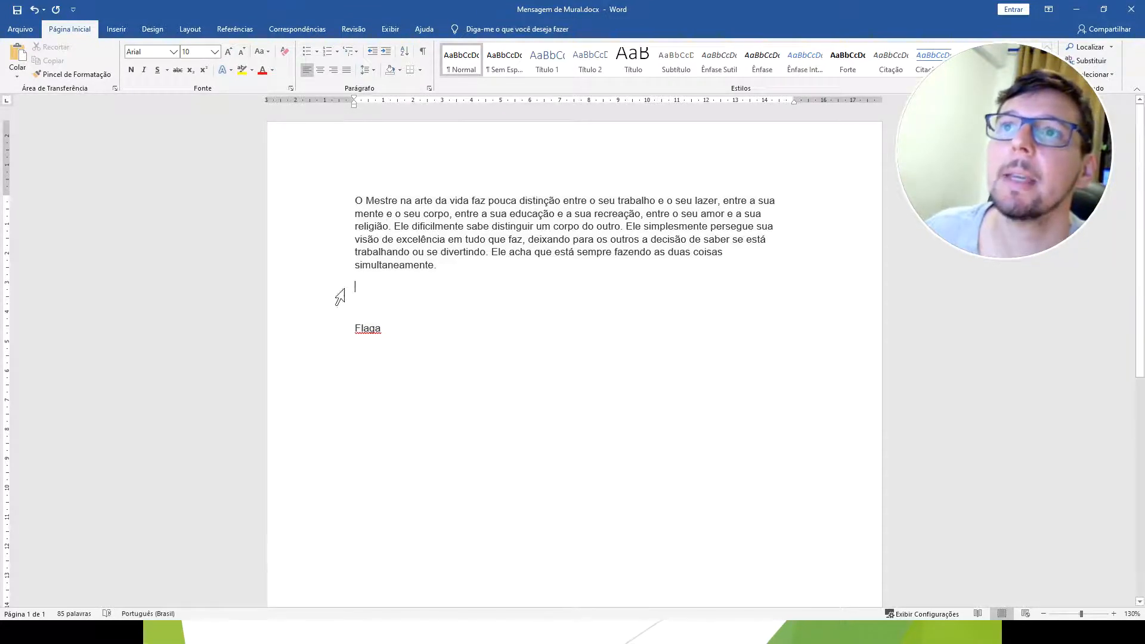
{"action": "key", "text": "BackSpace"}
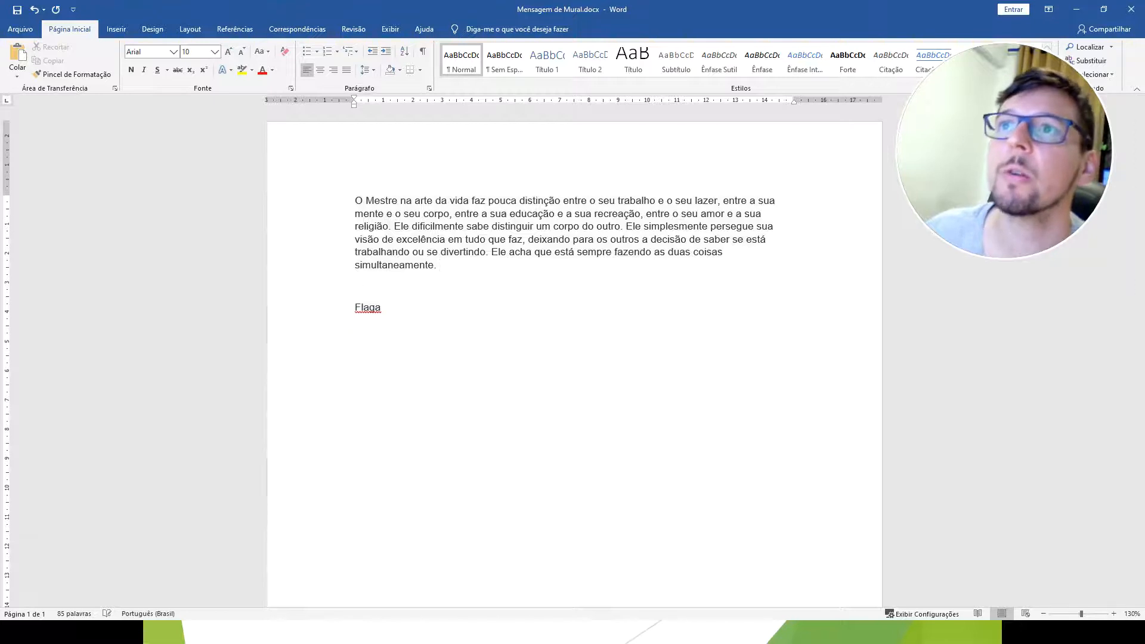
{"action": "key", "text": "Return"}
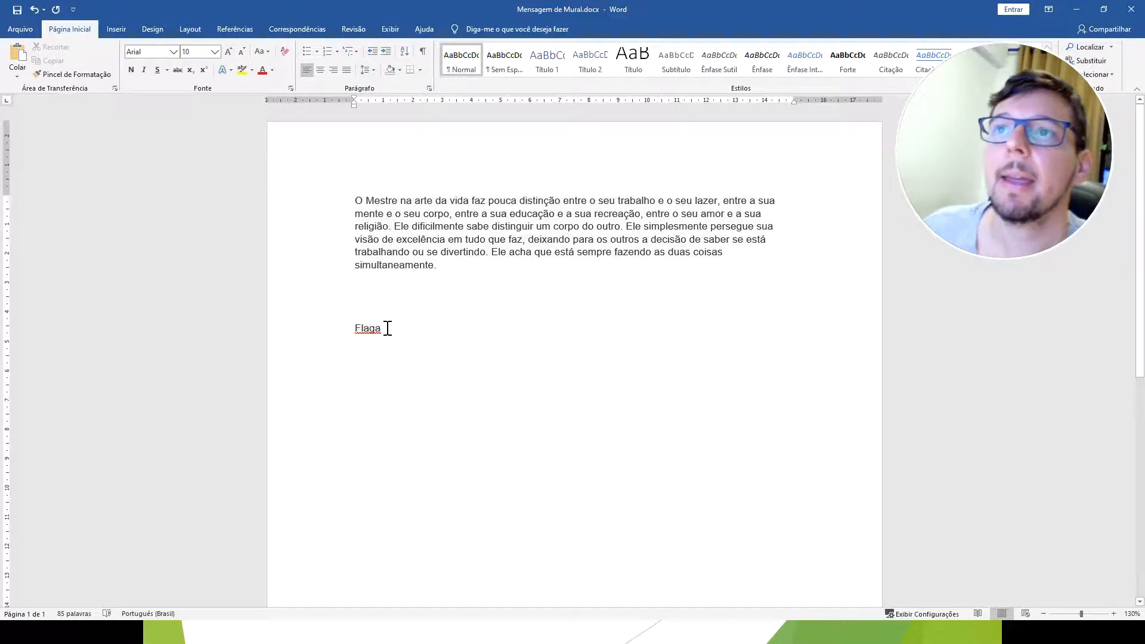
Select the whole message paragraph, clear the selection, and advance the slide show to the slide on selecting with mouse and keyboard.
{"action": "left_click_drag", "start_coordinate": [485, 273], "coordinate": [378, 212]}
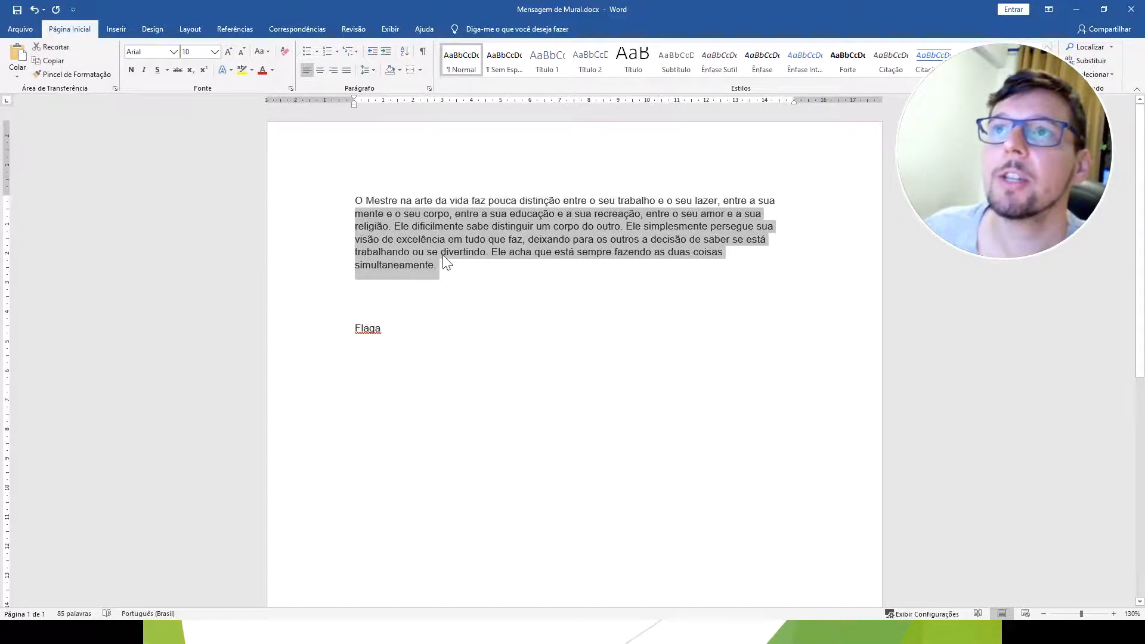
{"action": "left_click", "coordinate": [488, 276]}
{"action": "left_click_drag", "start_coordinate": [488, 276], "coordinate": [356, 201]}
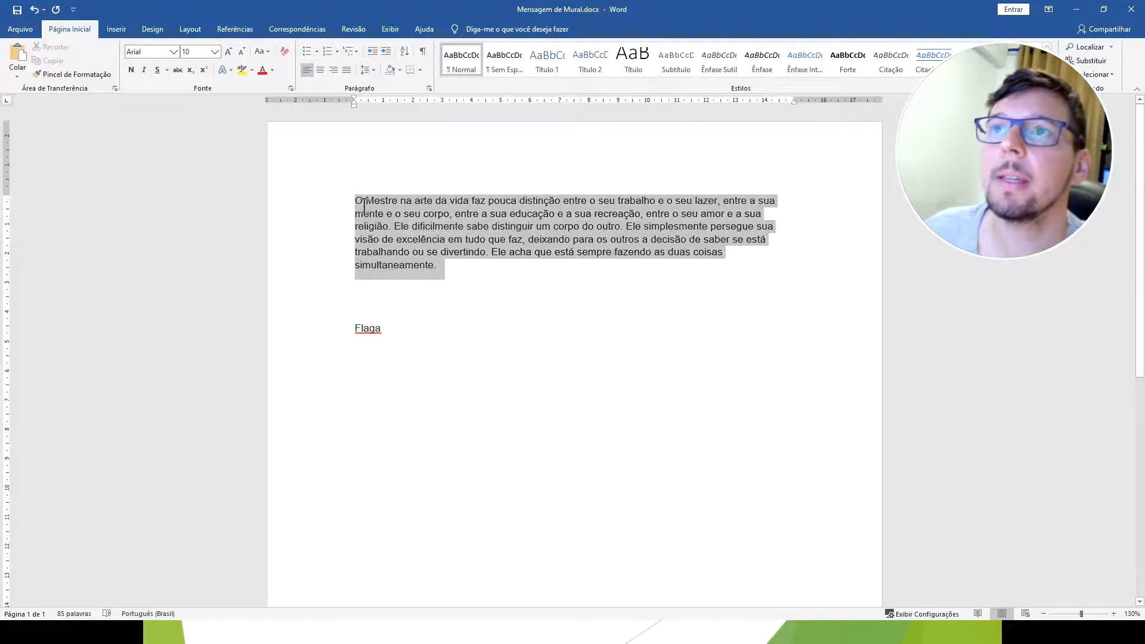
{"action": "left_click", "coordinate": [468, 351]}
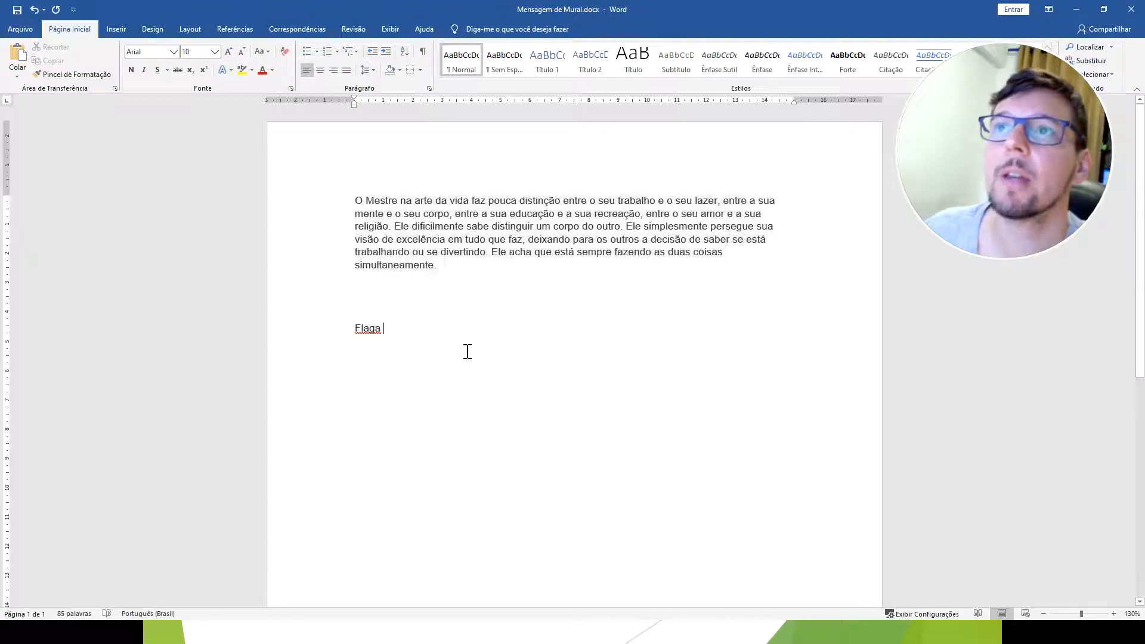
{"action": "left_click", "coordinate": [1077, 9]}
{"action": "left_click", "coordinate": [528, 386]}
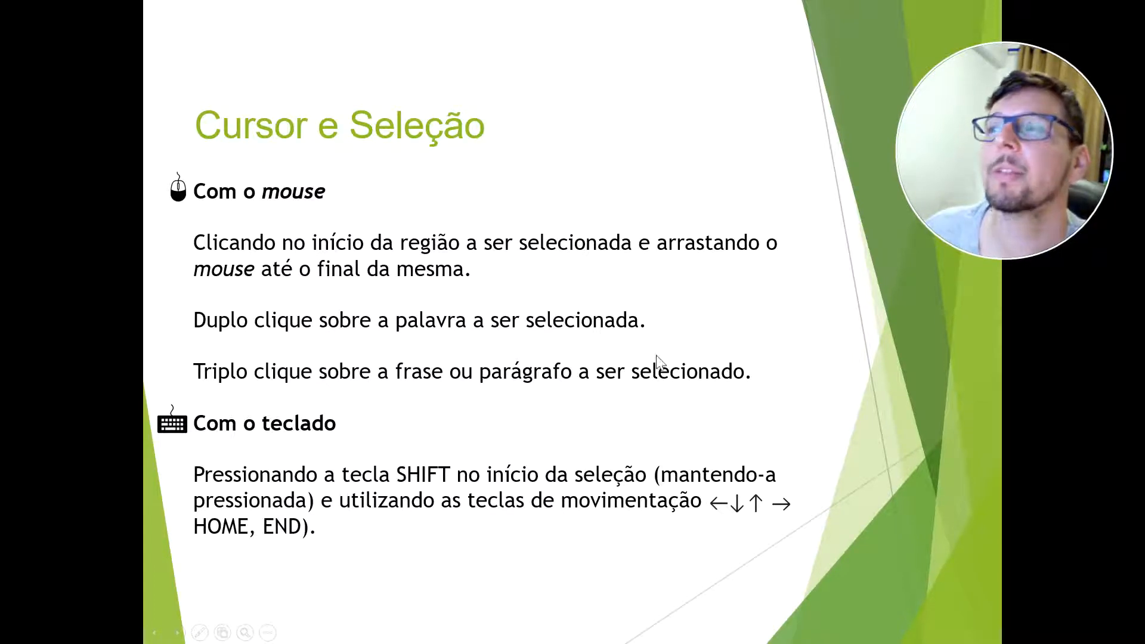
In the Word document, select "simultaneamente", "excelência", the whole message paragraph and the "Flaga" line in turn.
{"action": "key", "text": "alt+Tab"}
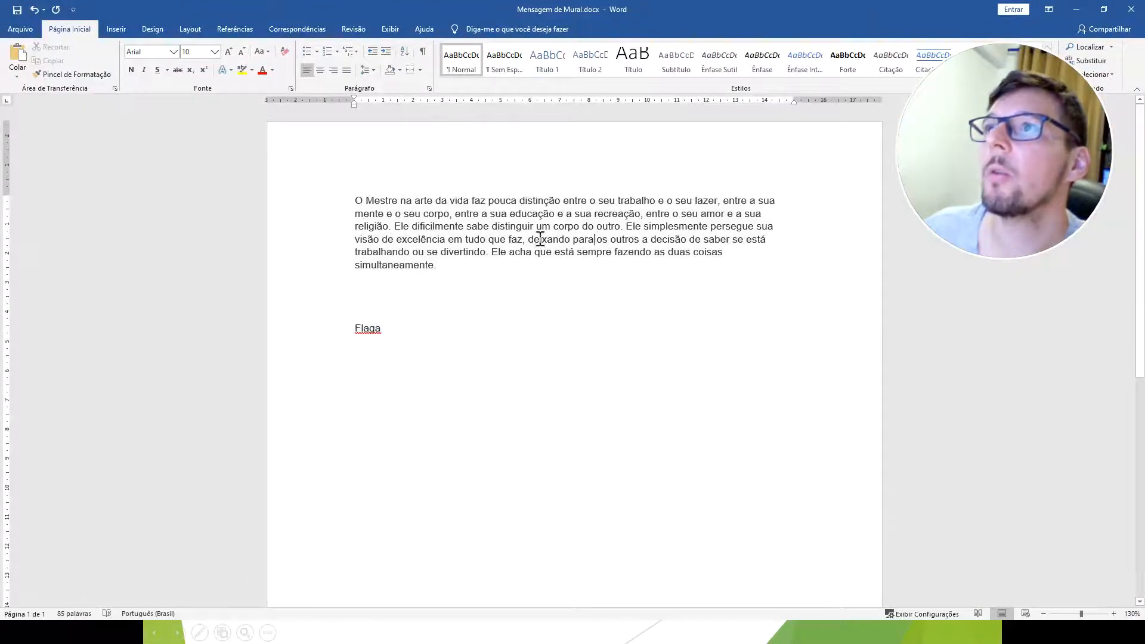
{"action": "double_click", "coordinate": [388, 265]}
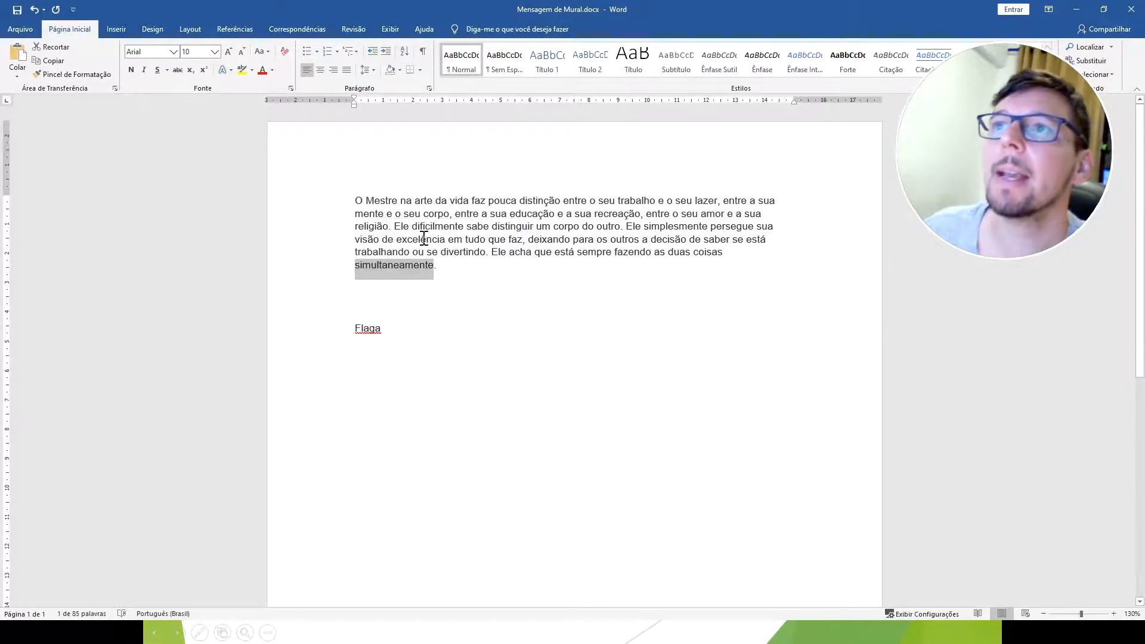
{"action": "double_click", "coordinate": [424, 239]}
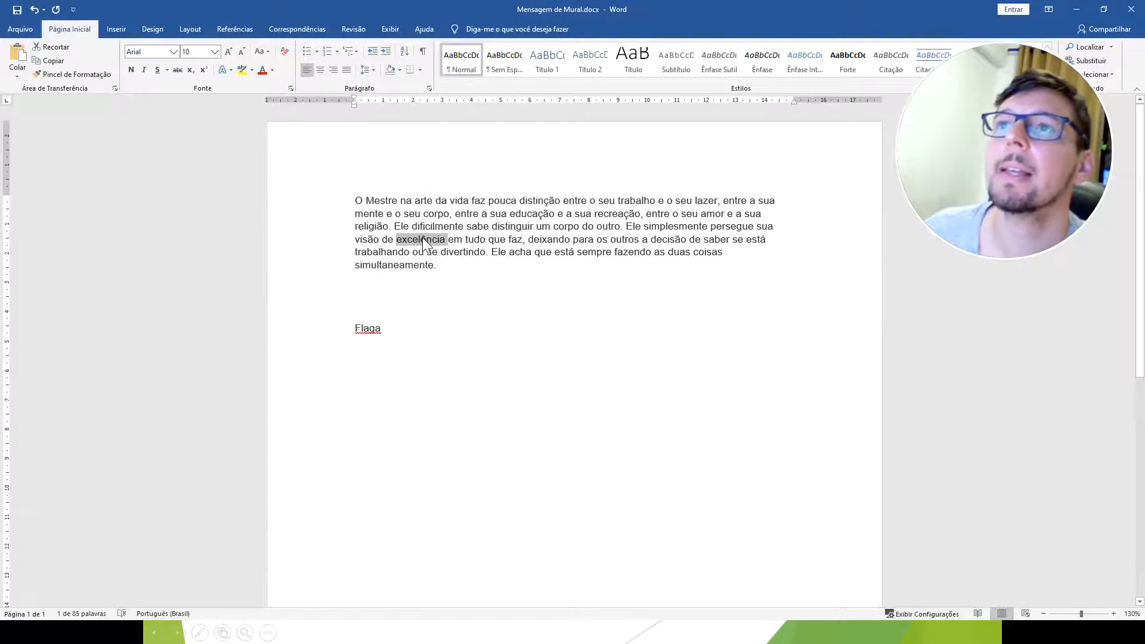
{"action": "triple_click", "coordinate": [422, 237]}
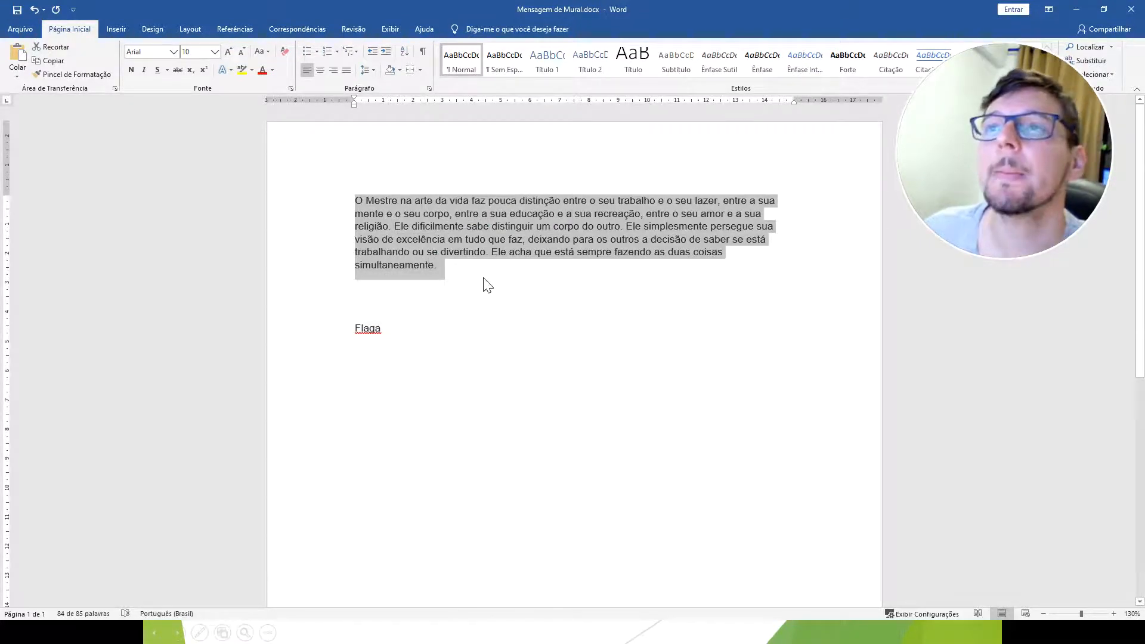
{"action": "left_click", "coordinate": [306, 332]}
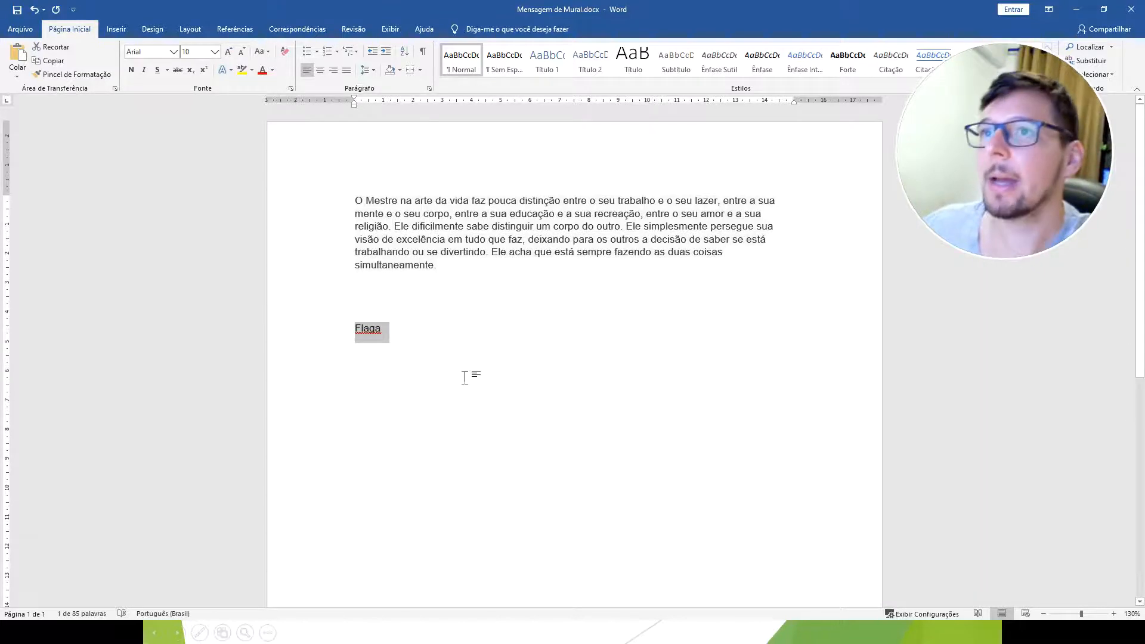
Delete the selected "Flaga" line from the document and return to the slide show.
{"action": "key", "text": "Delete"}
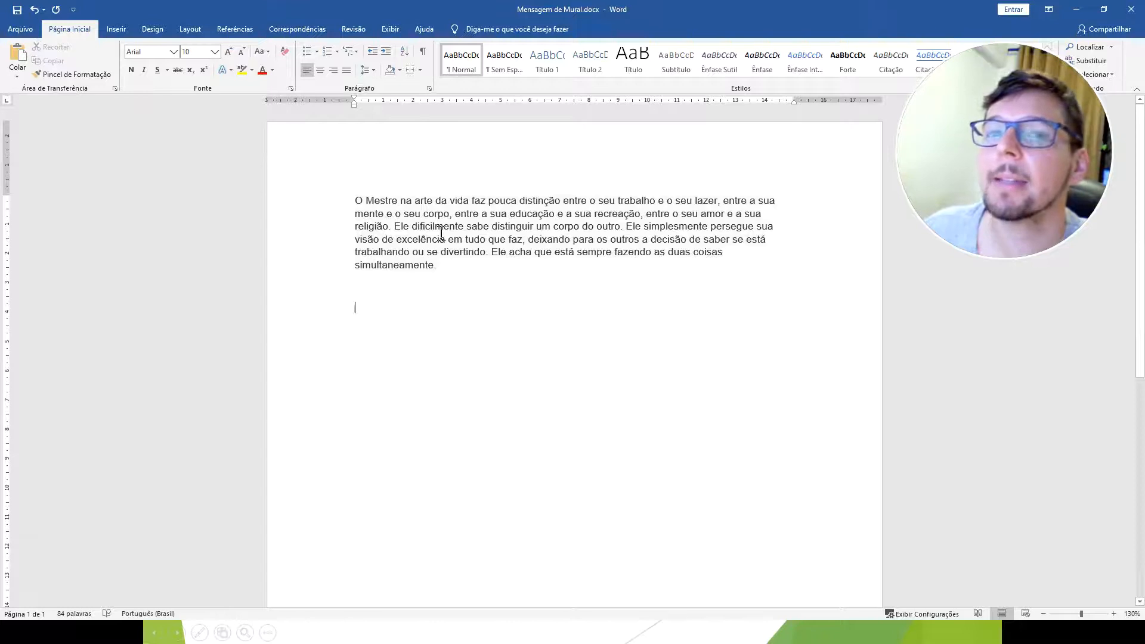
{"action": "left_click", "coordinate": [1077, 9]}
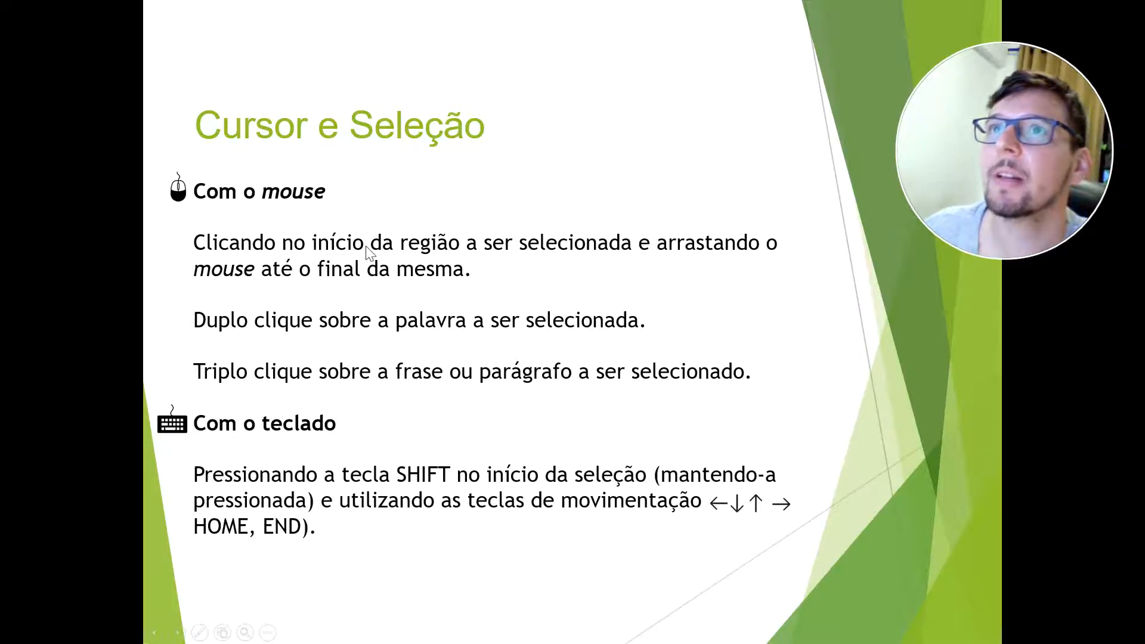
Select the whole message paragraph in the Word document, and advance the slide show to the "Editor Microsoft Word" slide.
{"action": "key", "text": "alt+Tab"}
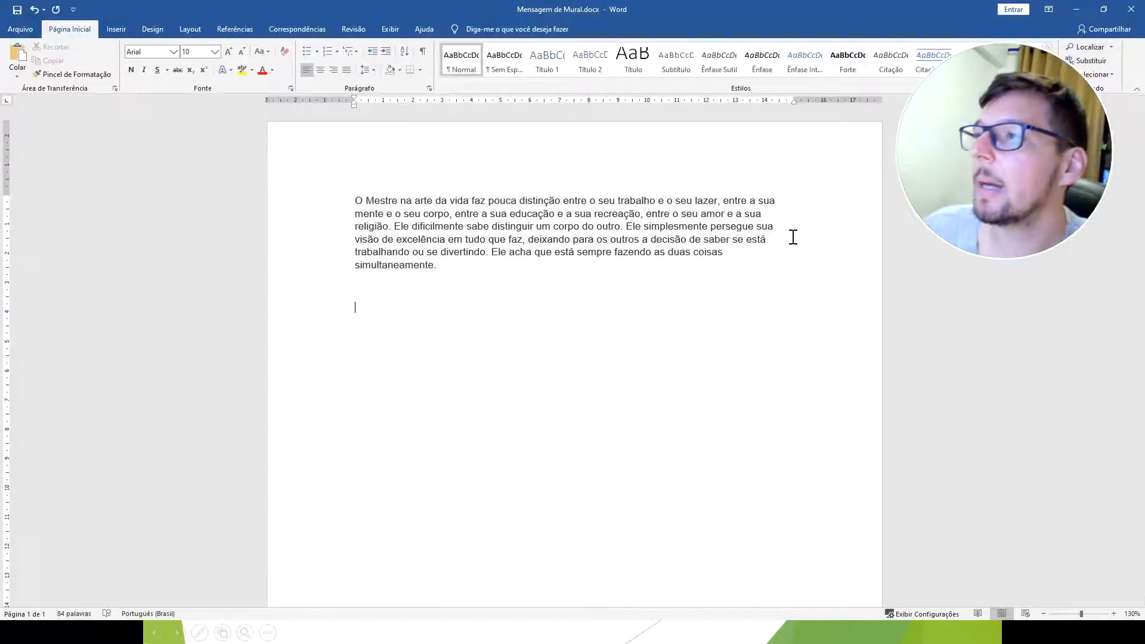
{"action": "left_click", "coordinate": [363, 201]}
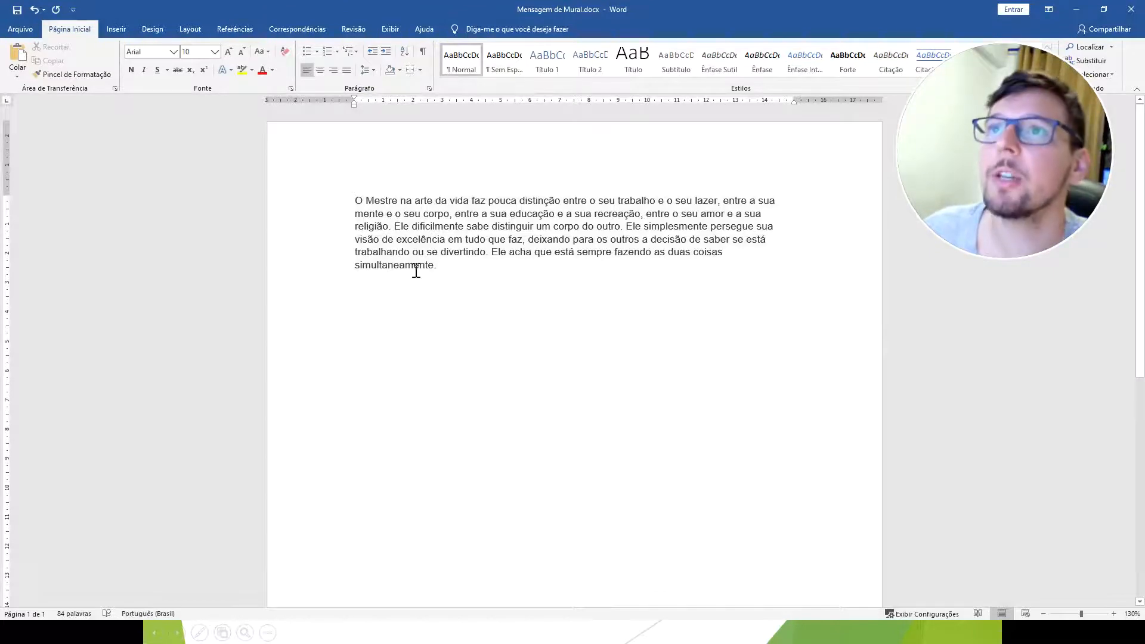
{"action": "key", "text": "ctrl+a"}
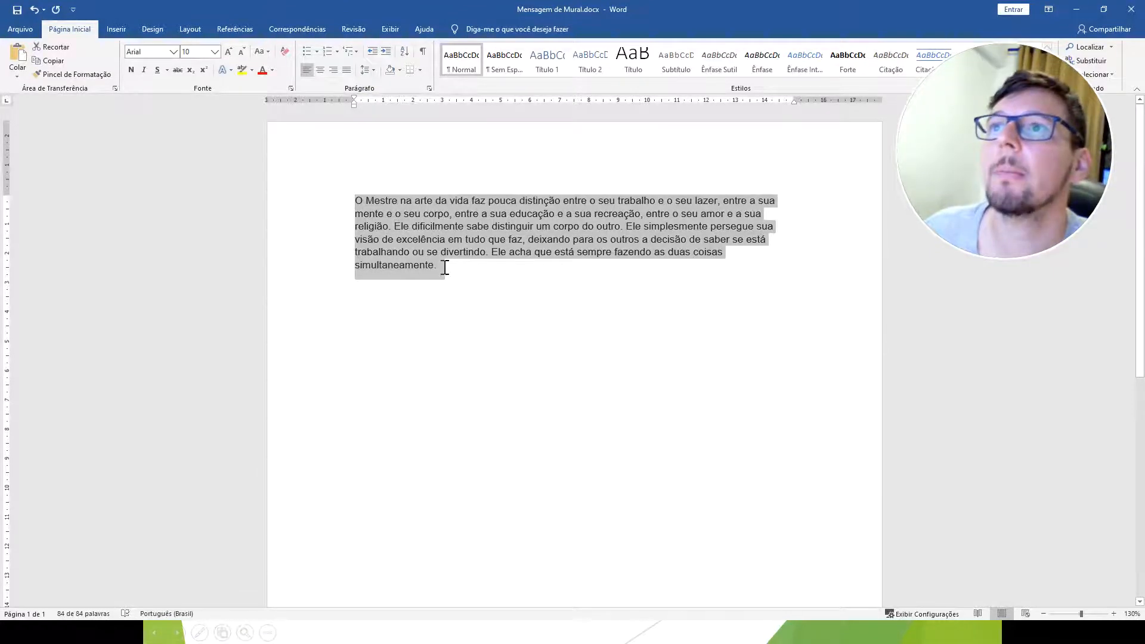
{"action": "left_click", "coordinate": [1077, 9]}
{"action": "left_click", "coordinate": [493, 302]}
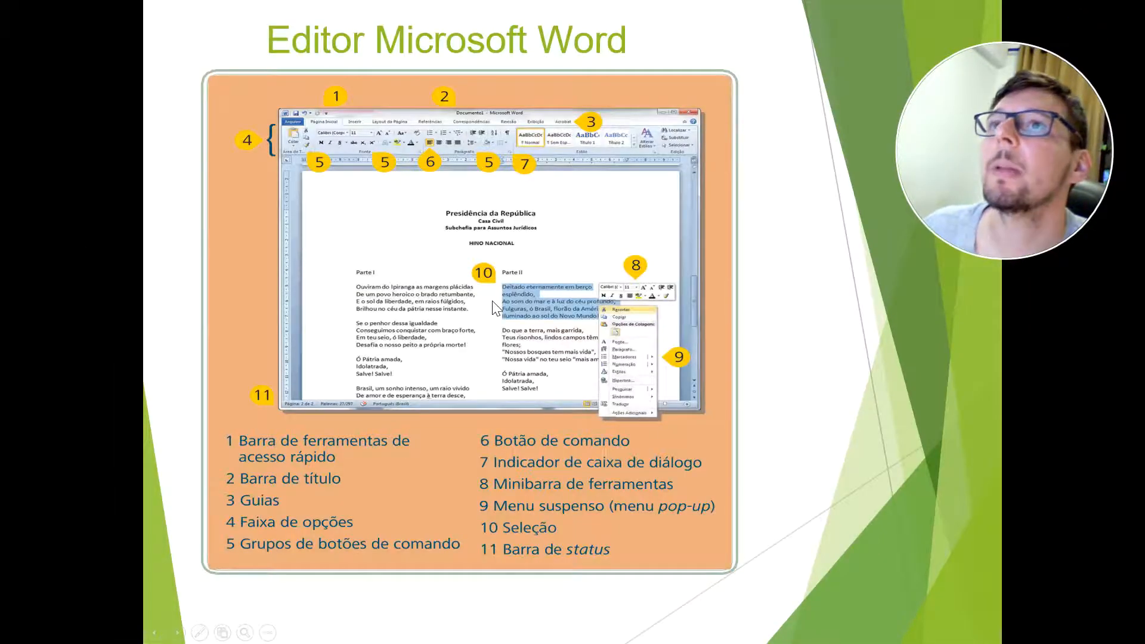
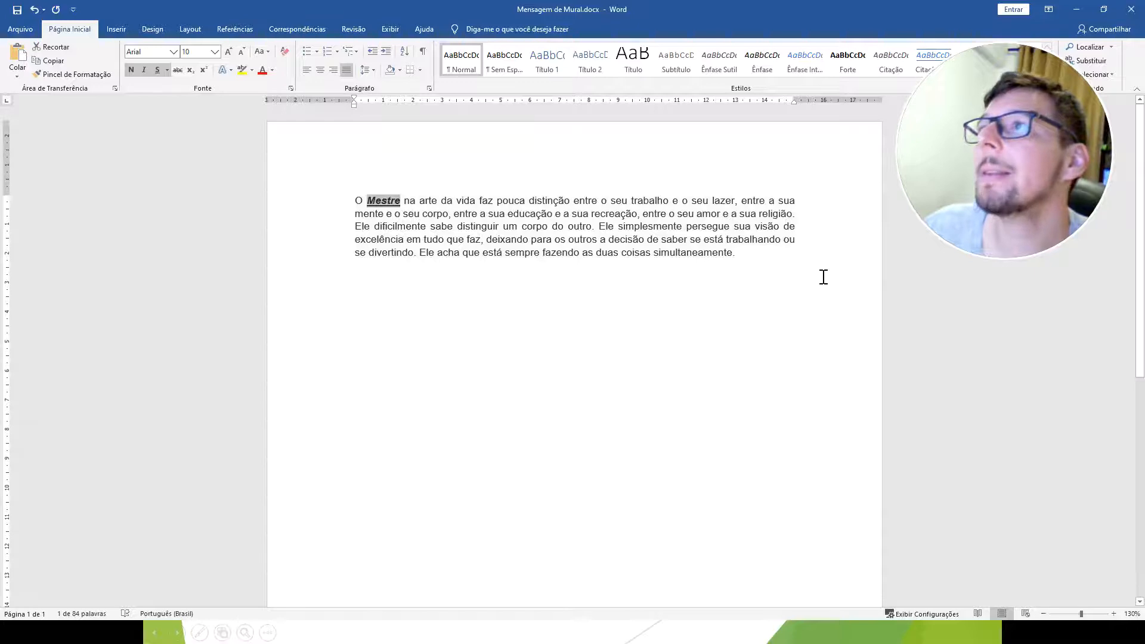
Copy the message paragraph, paste three copies of it below the original, and remove the blank line between them.
{"action": "left_click", "coordinate": [778, 258]}
{"action": "key", "text": "Return"}
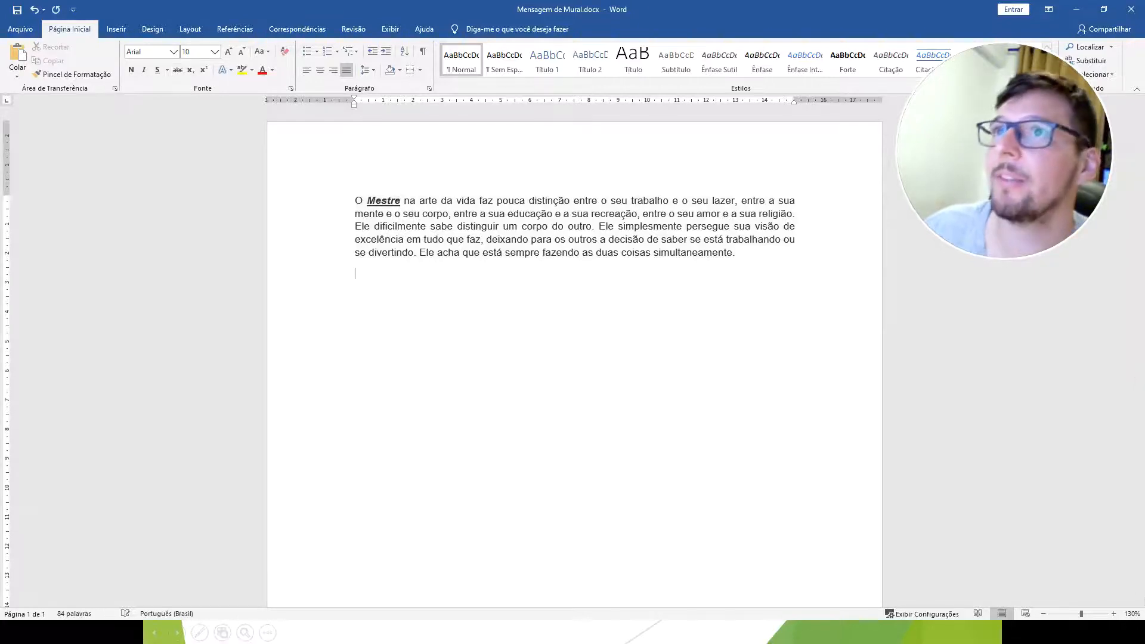
{"action": "left_click_drag", "start_coordinate": [769, 257], "coordinate": [354, 189]}
{"action": "key", "text": "ctrl+c"}
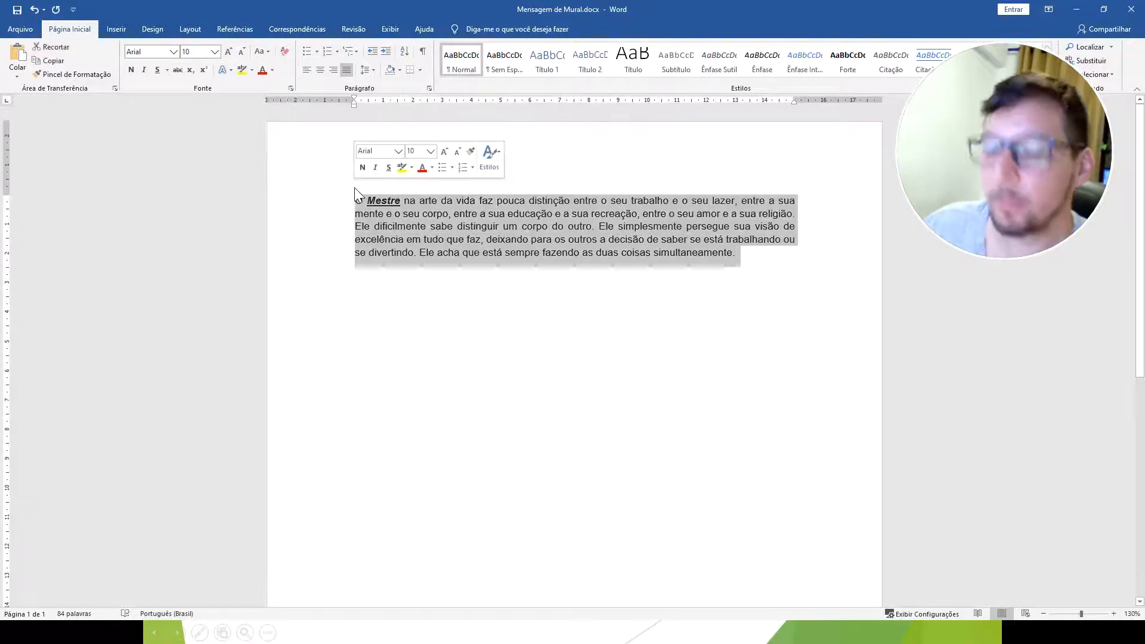
{"action": "left_click", "coordinate": [757, 256]}
{"action": "key", "text": "Down"}
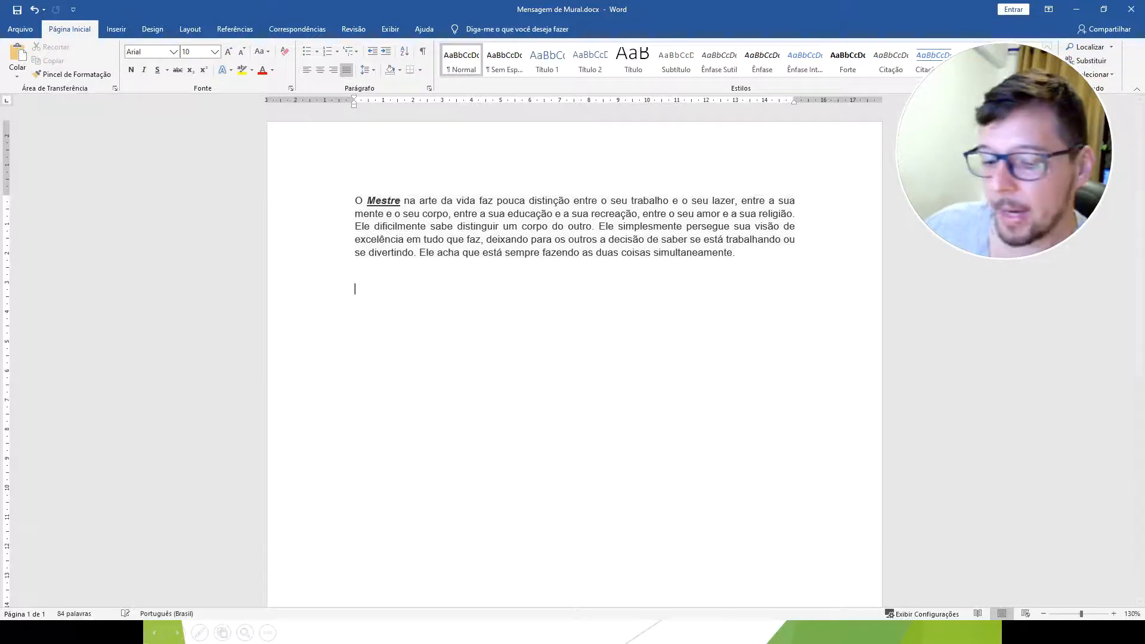
{"action": "key", "text": "ctrl+v"}
{"action": "key", "text": "ctrl+v"}
{"action": "key", "text": "ctrl+v"}
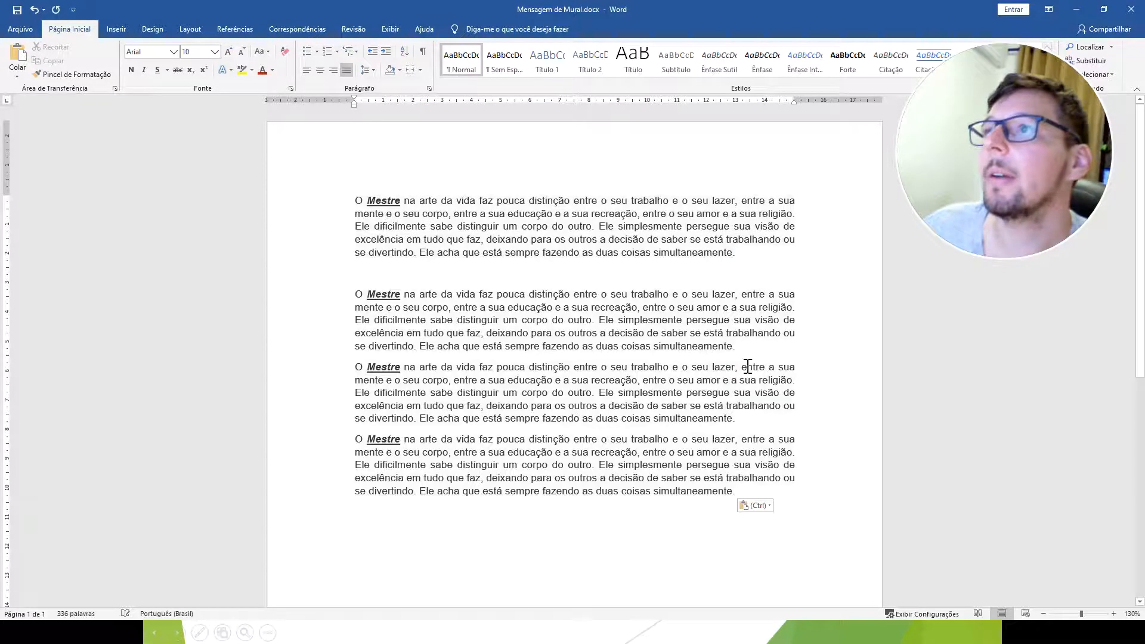
{"action": "key", "text": "BackSpace"}
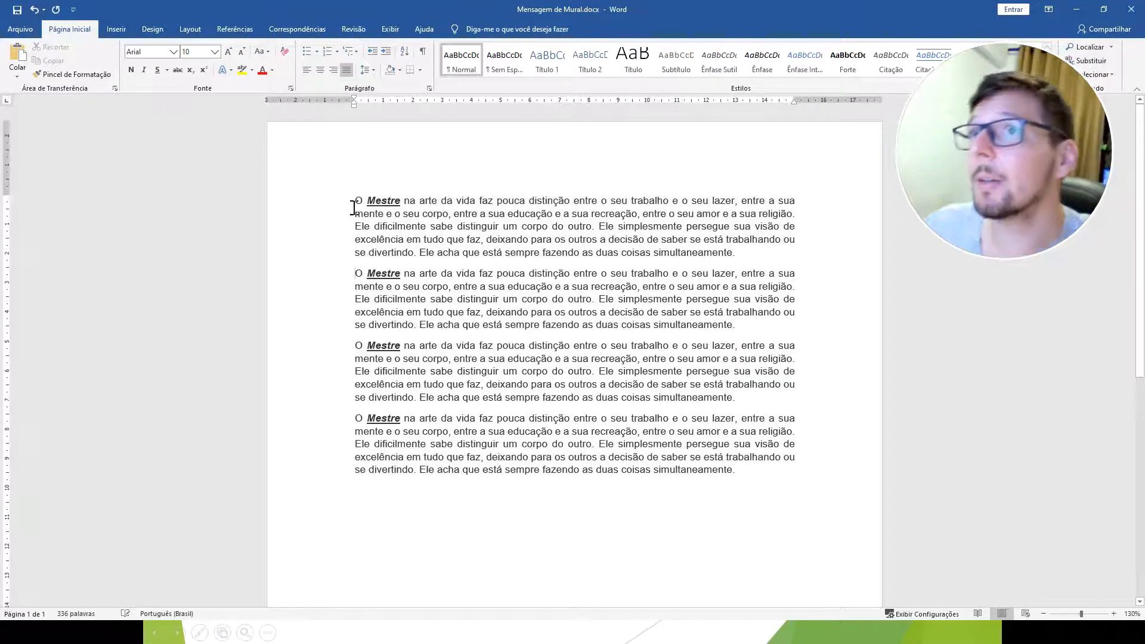
Select all four paragraphs from start to end, select them again from end to start, and clear the selection.
{"action": "left_click_drag", "start_coordinate": [344, 202], "coordinate": [716, 485]}
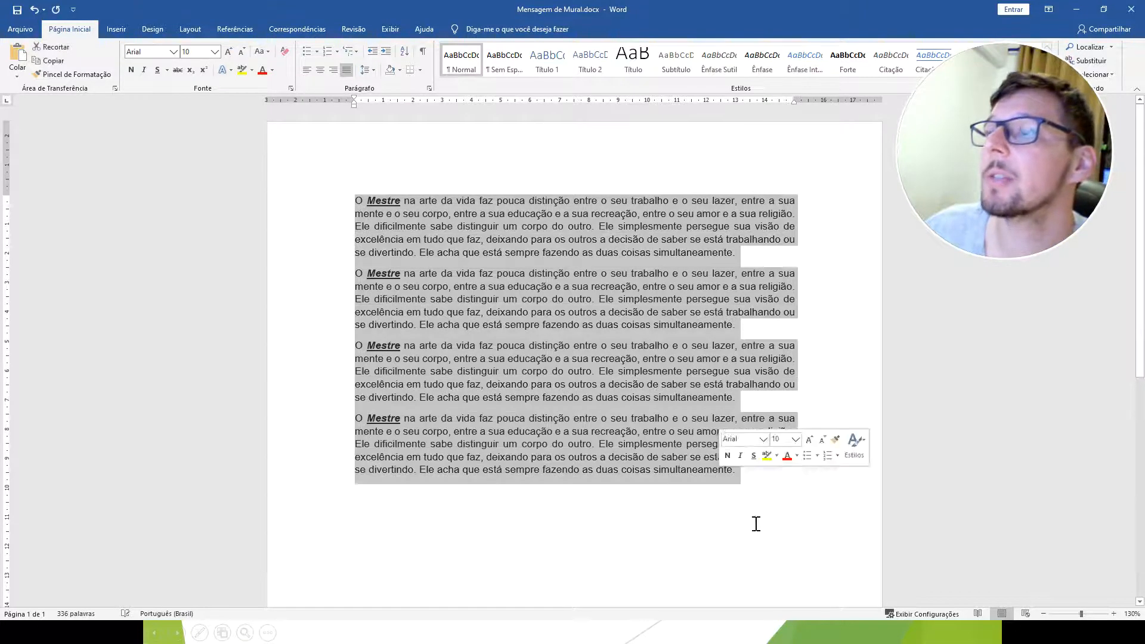
{"action": "left_click", "coordinate": [754, 524]}
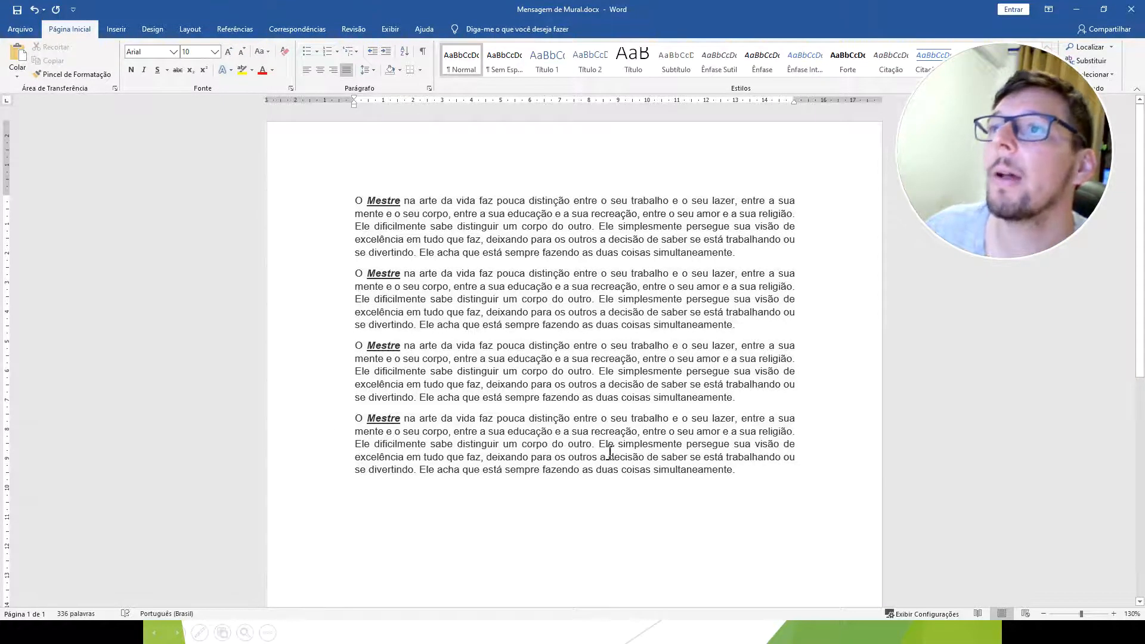
{"action": "left_click_drag", "start_coordinate": [772, 473], "coordinate": [356, 198]}
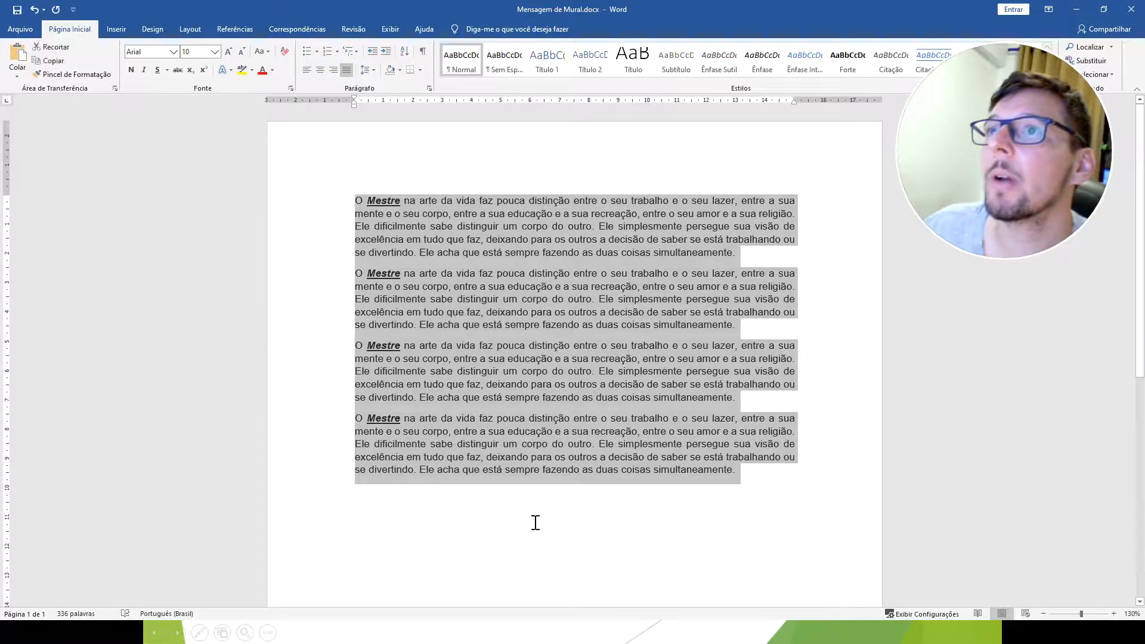
{"action": "left_click", "coordinate": [536, 523]}
{"action": "key", "text": "ctrl+j"}
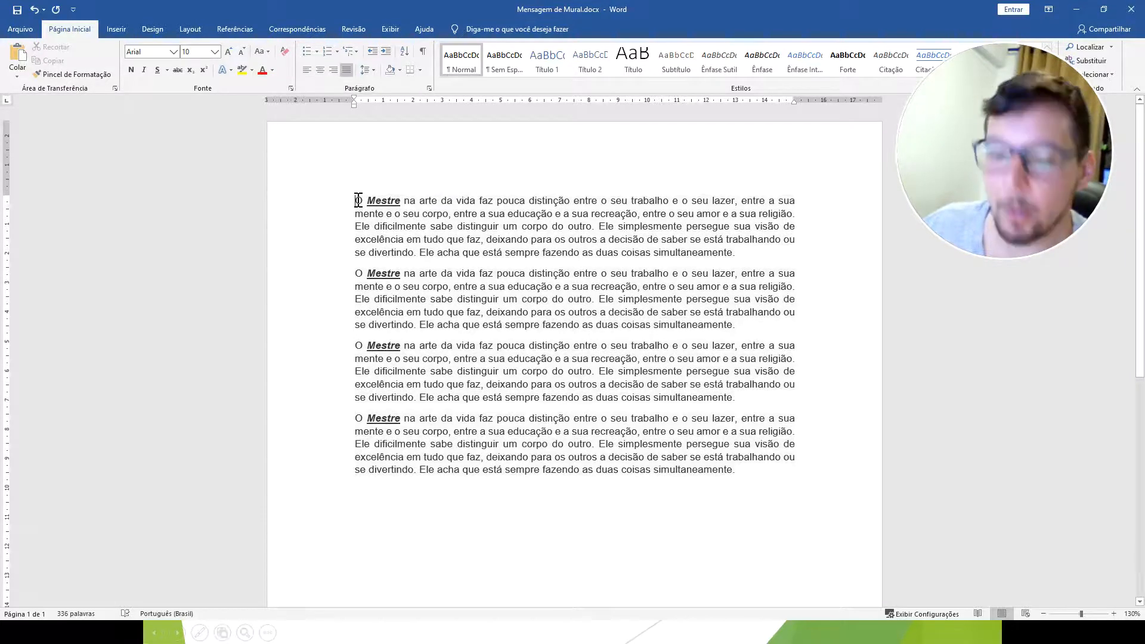
Indent the first line of the first paragraph and colour its words "sabe distinguir um" red.
{"action": "key", "text": "Tab"}
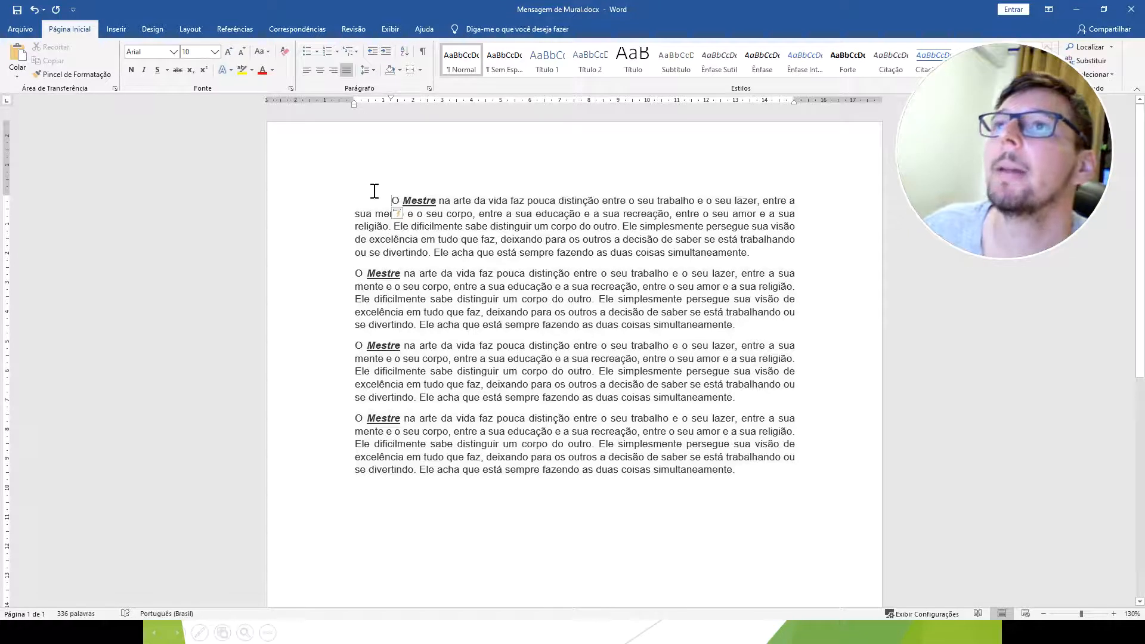
{"action": "left_click_drag", "start_coordinate": [466, 226], "coordinate": [550, 226]}
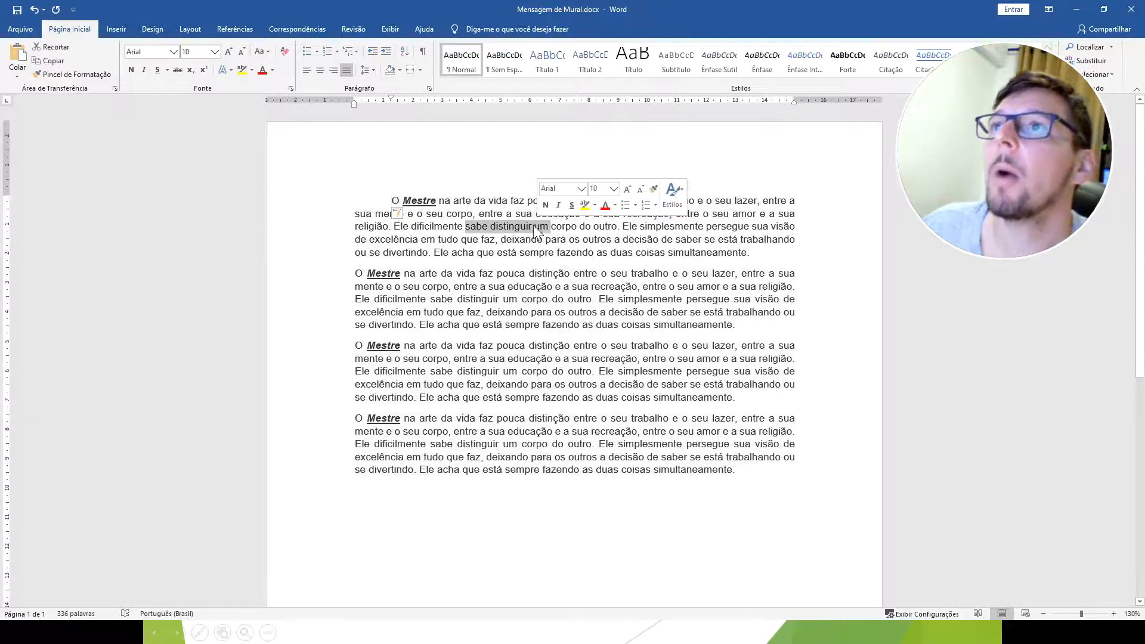
{"action": "left_click", "coordinate": [262, 70]}
{"action": "left_click", "coordinate": [561, 418]}
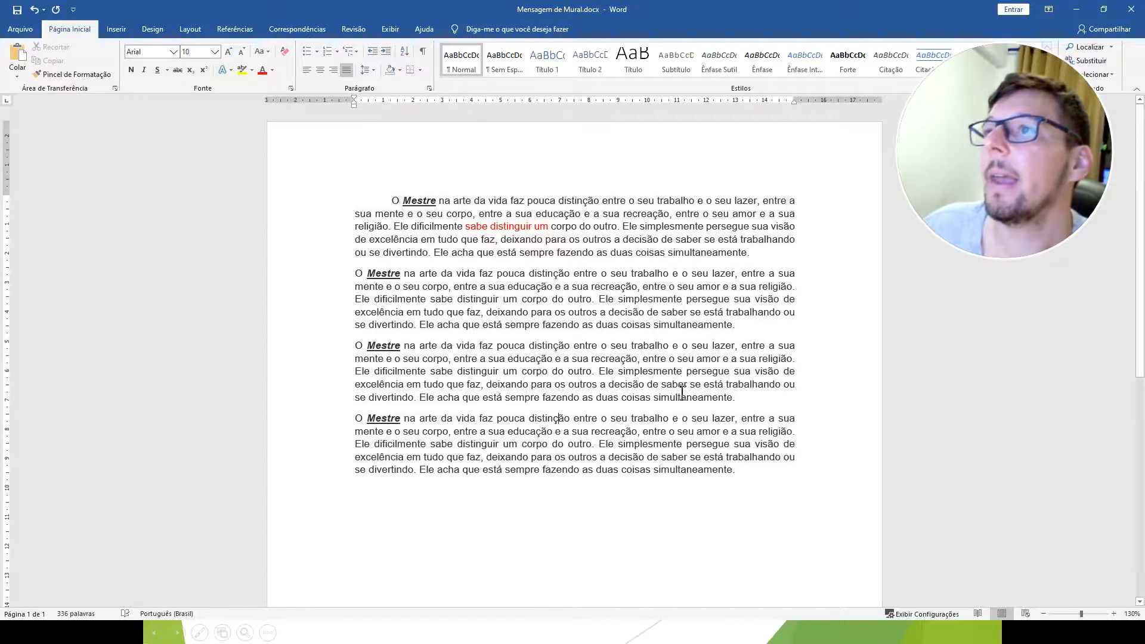
Undo the red colour, the indent, the pasted paragraphs and the bold, italic, underlined formatting of "Mestre".
{"action": "key", "text": "ctrl+z"}
{"action": "key", "text": "ctrl+z"}
{"action": "key", "text": "ctrl+z"}
{"action": "key", "text": "ctrl+z"}
{"action": "key", "text": "ctrl+z"}
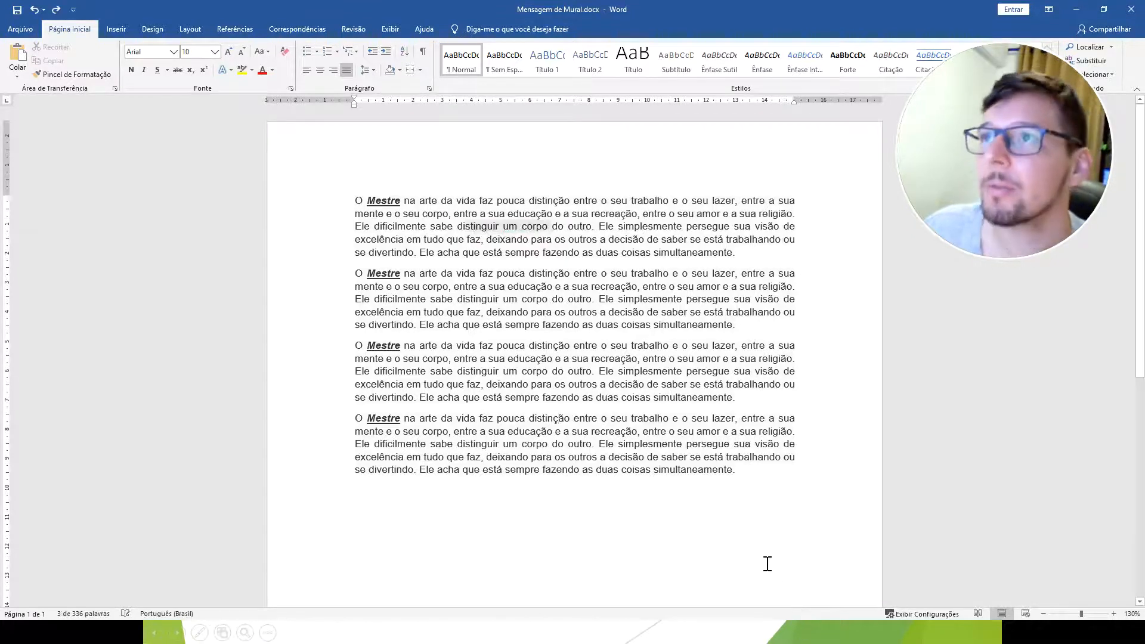
{"action": "key", "text": "ctrl+z"}
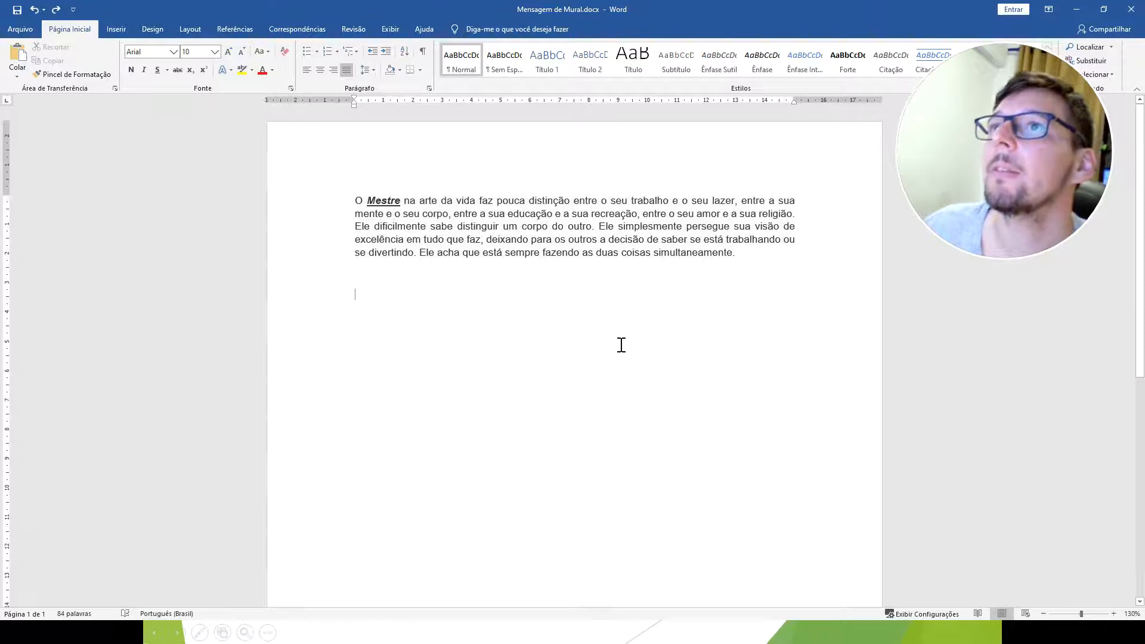
{"action": "key", "text": "ctrl+z"}
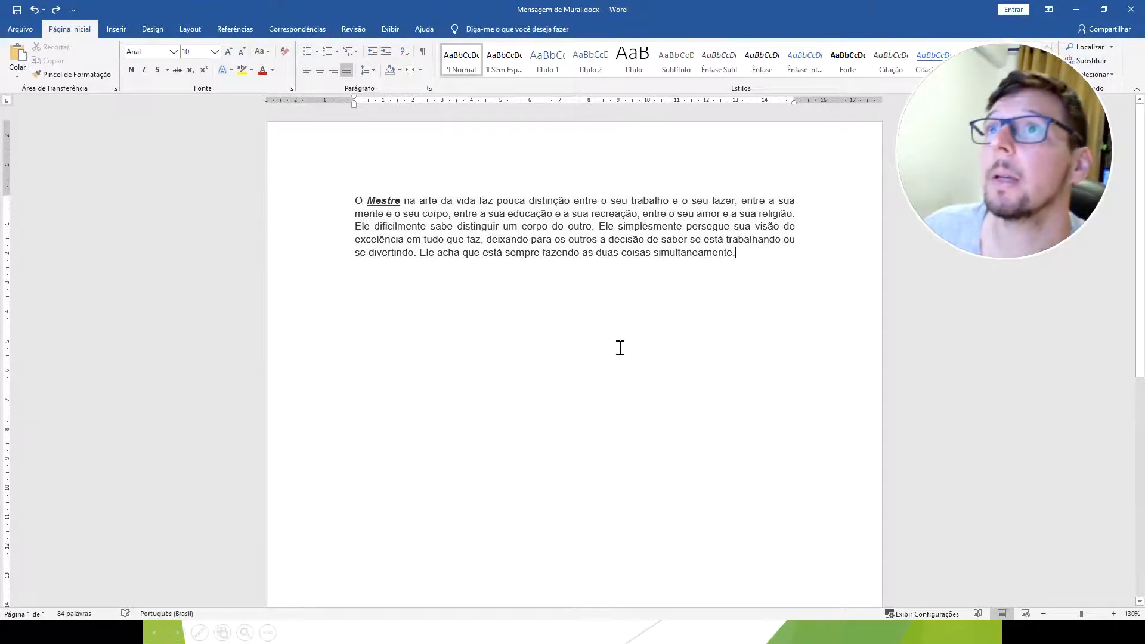
{"action": "key", "text": "ctrl+z"}
{"action": "key", "text": "ctrl+z"}
{"action": "key", "text": "ctrl+z"}
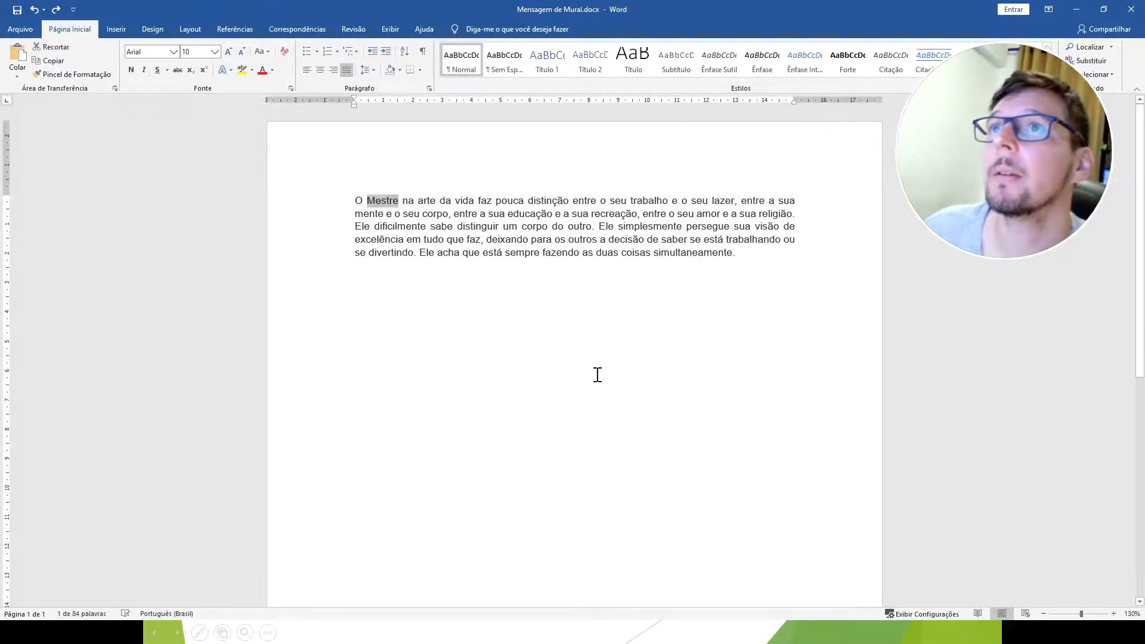
{"action": "key", "text": "ctrl+z"}
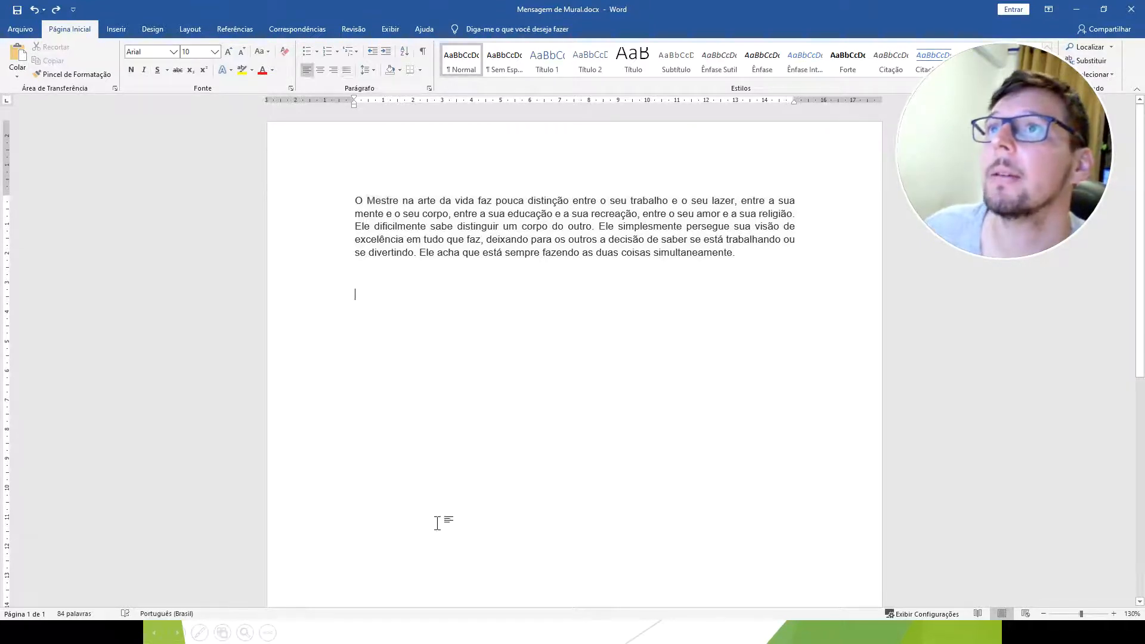
Return to the slide show and advance it to the "Formatação de texto e parágrafo" slide on font examples.
{"action": "left_click", "coordinate": [1077, 9]}
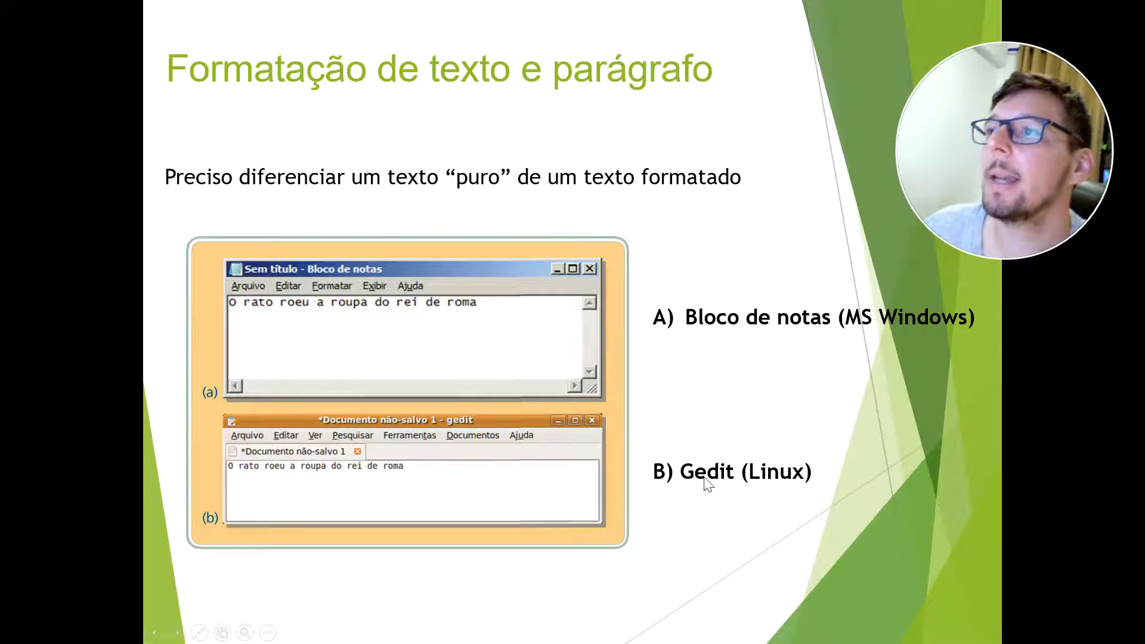
{"action": "left_click", "coordinate": [684, 373]}
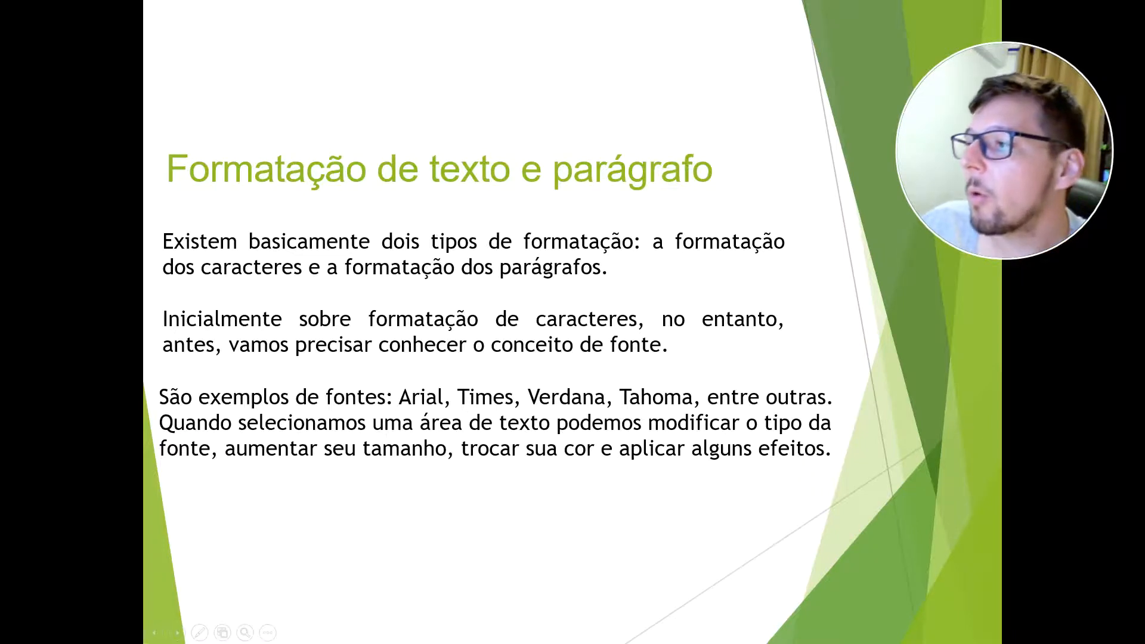
Switch to the Word document, select the whole message paragraph and its last lines in turn, and clear the selection.
{"action": "key", "text": "alt+Tab"}
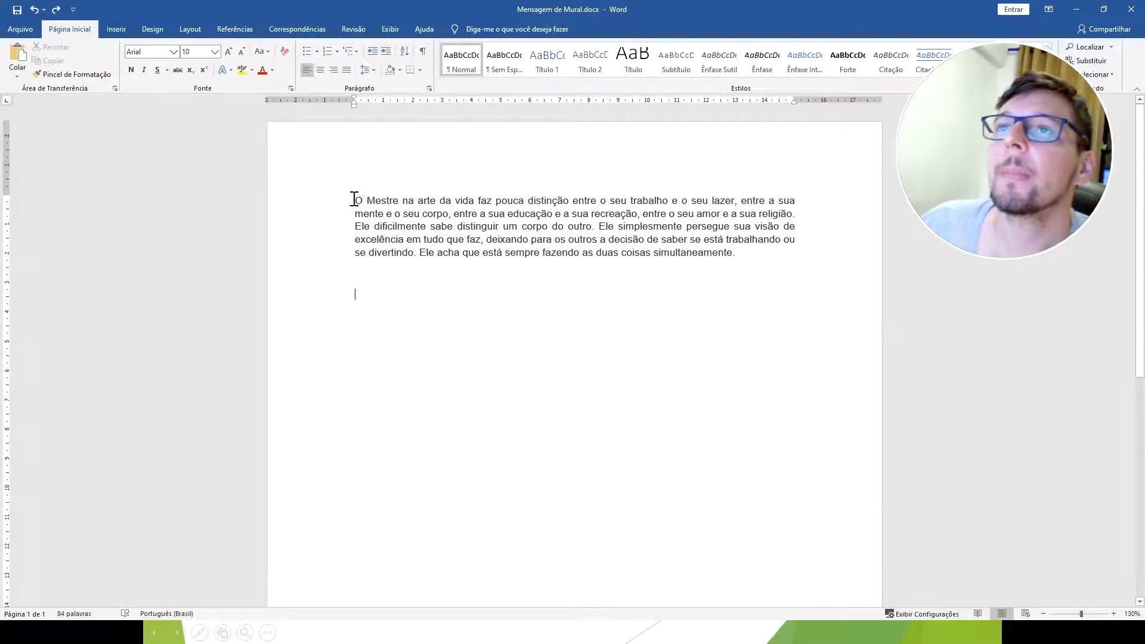
{"action": "left_click_drag", "start_coordinate": [354, 200], "coordinate": [421, 214]}
{"action": "left_click_drag", "start_coordinate": [713, 275], "coordinate": [360, 200]}
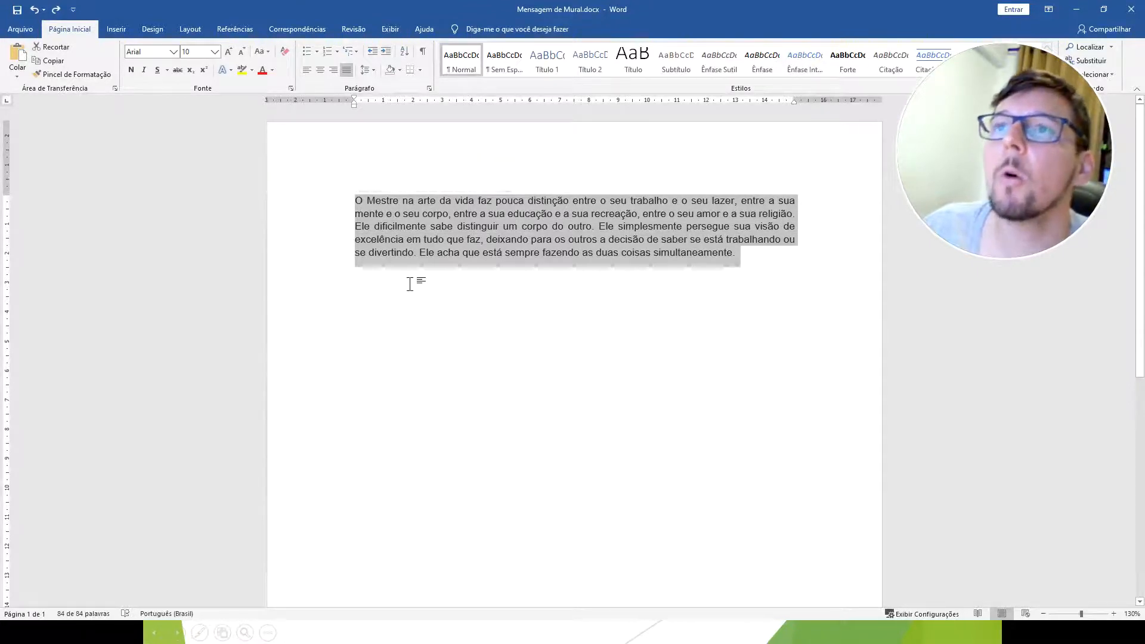
{"action": "left_click", "coordinate": [520, 231]}
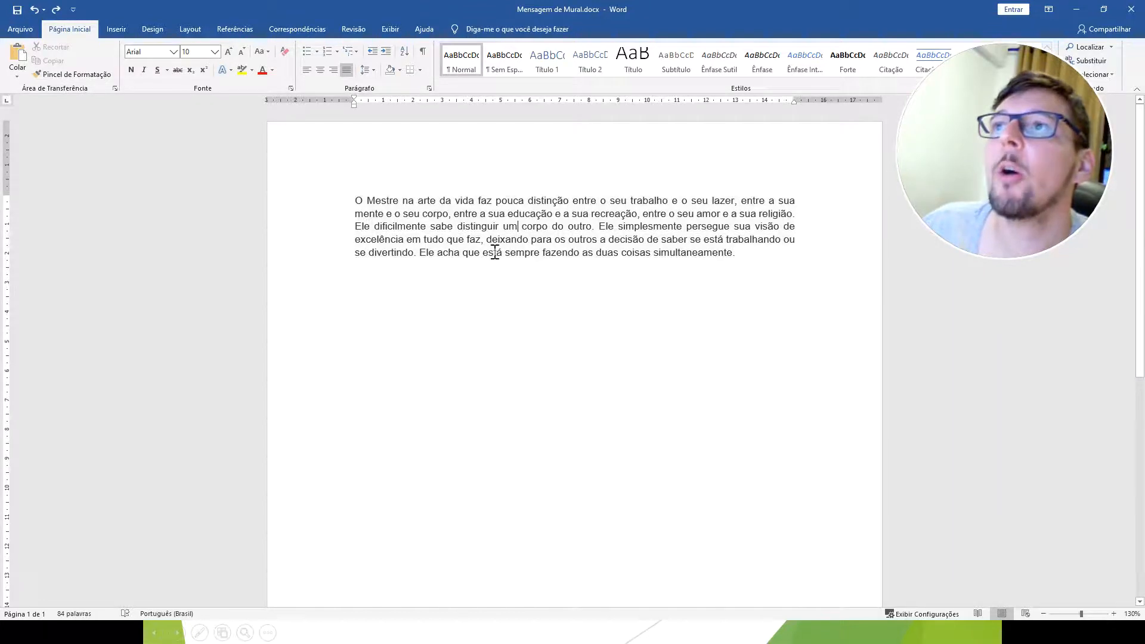
{"action": "left_click_drag", "start_coordinate": [753, 254], "coordinate": [459, 227]}
{"action": "left_click", "coordinate": [533, 308]}
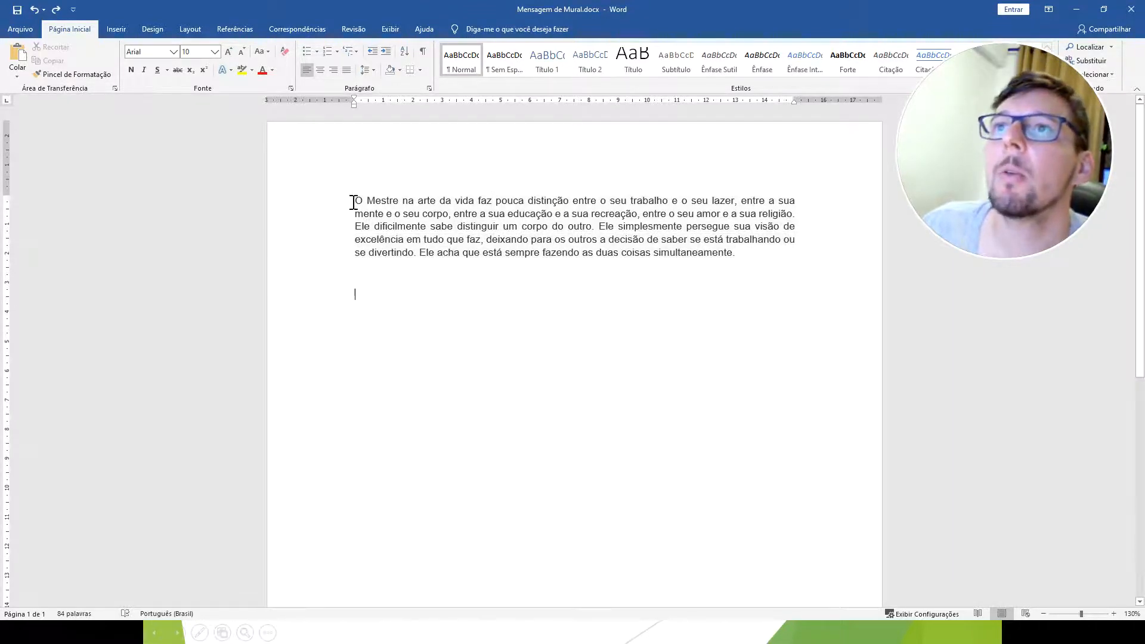
Make the initial "O" of the message paragraph bold, underlined and italic.
{"action": "left_click_drag", "start_coordinate": [356, 200], "coordinate": [364, 200]}
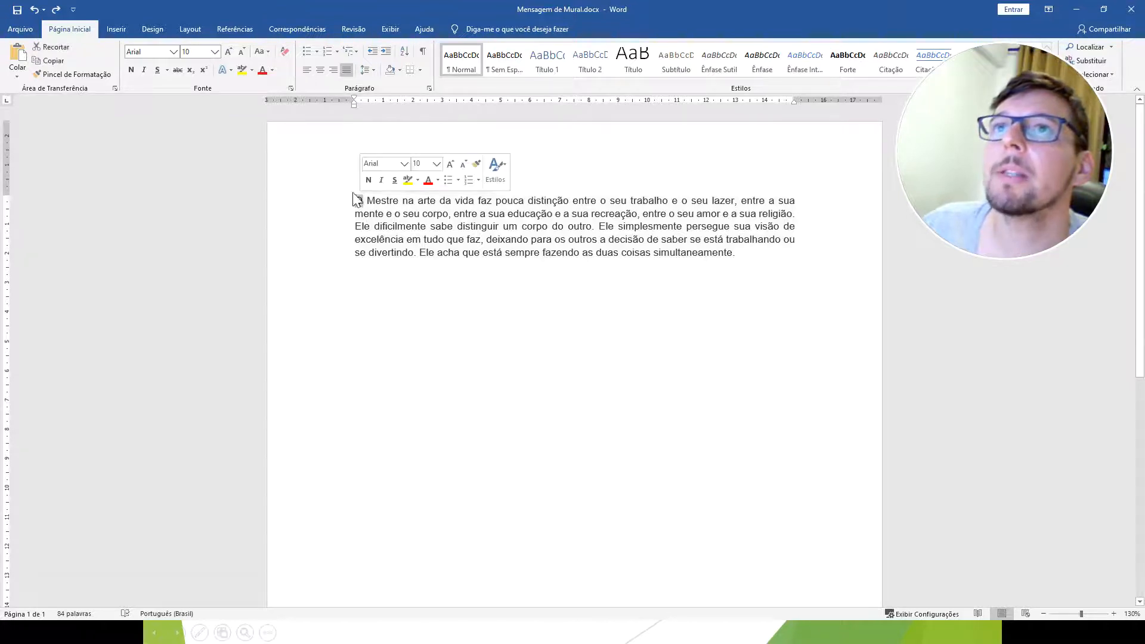
{"action": "left_click", "coordinate": [130, 69]}
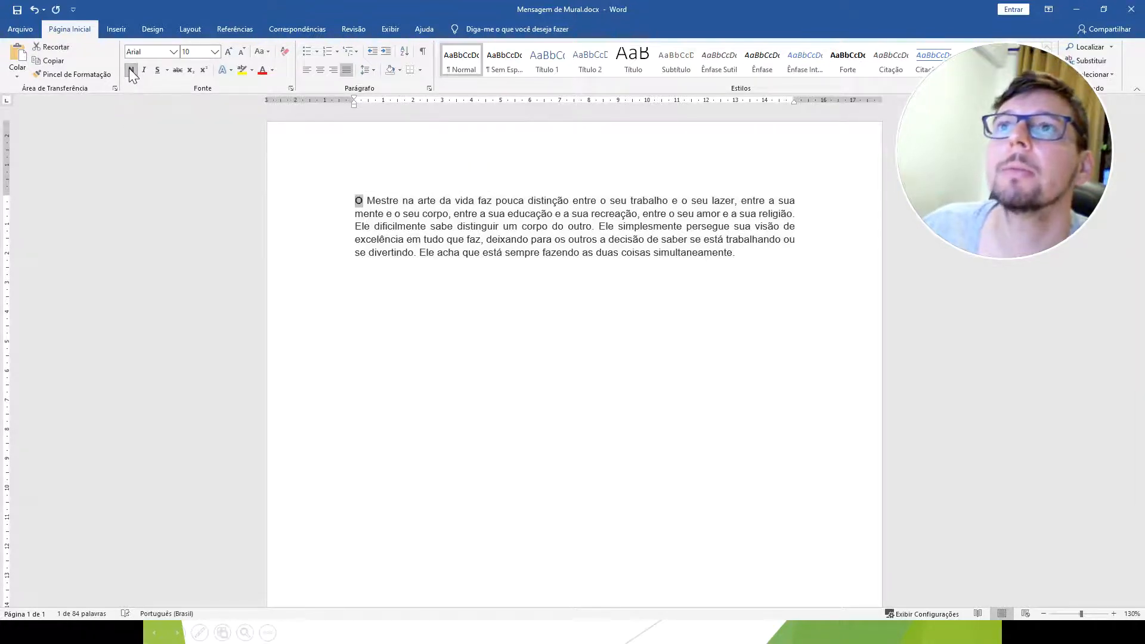
{"action": "left_click", "coordinate": [158, 70]}
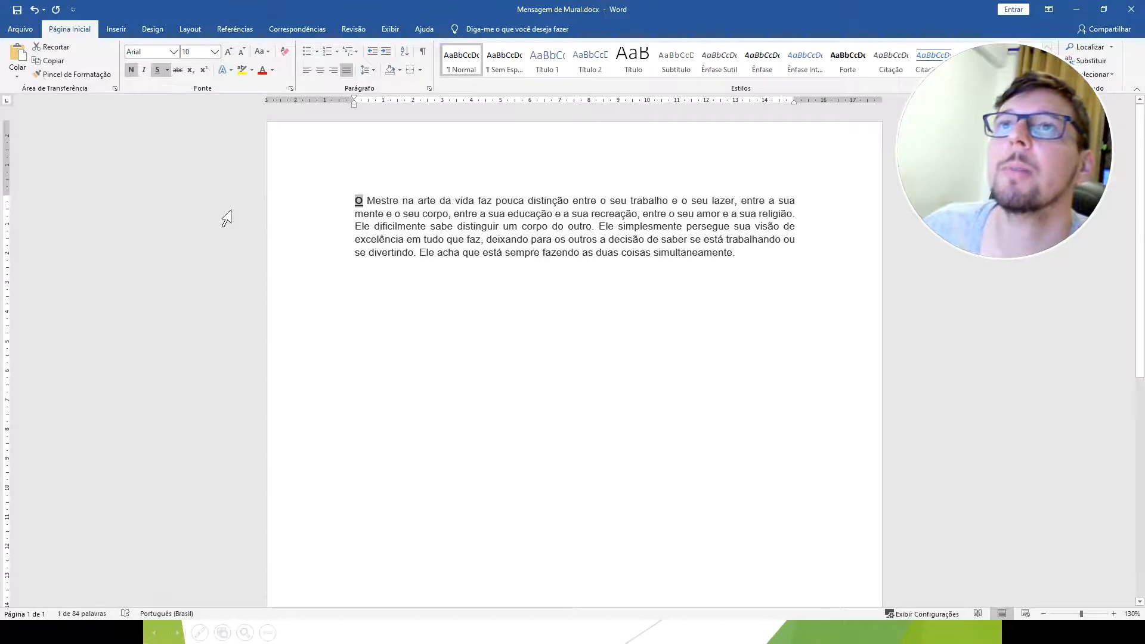
{"action": "left_click", "coordinate": [143, 70]}
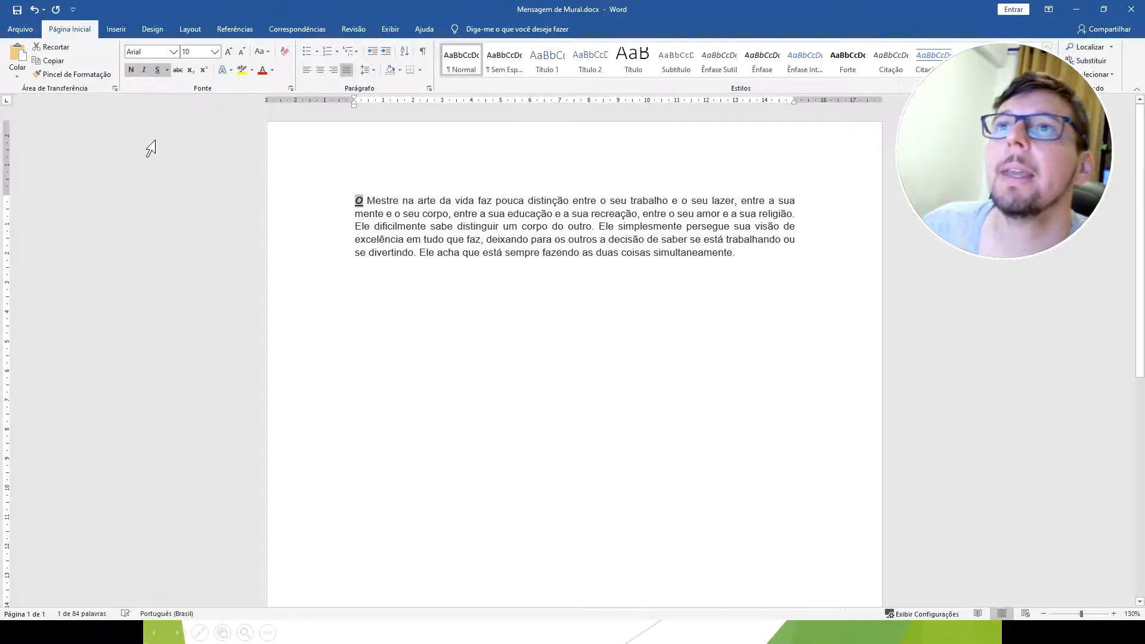
Set the font size of the initial "O" to 36, then step it down and back up to 36.
{"action": "left_click", "coordinate": [213, 52]}
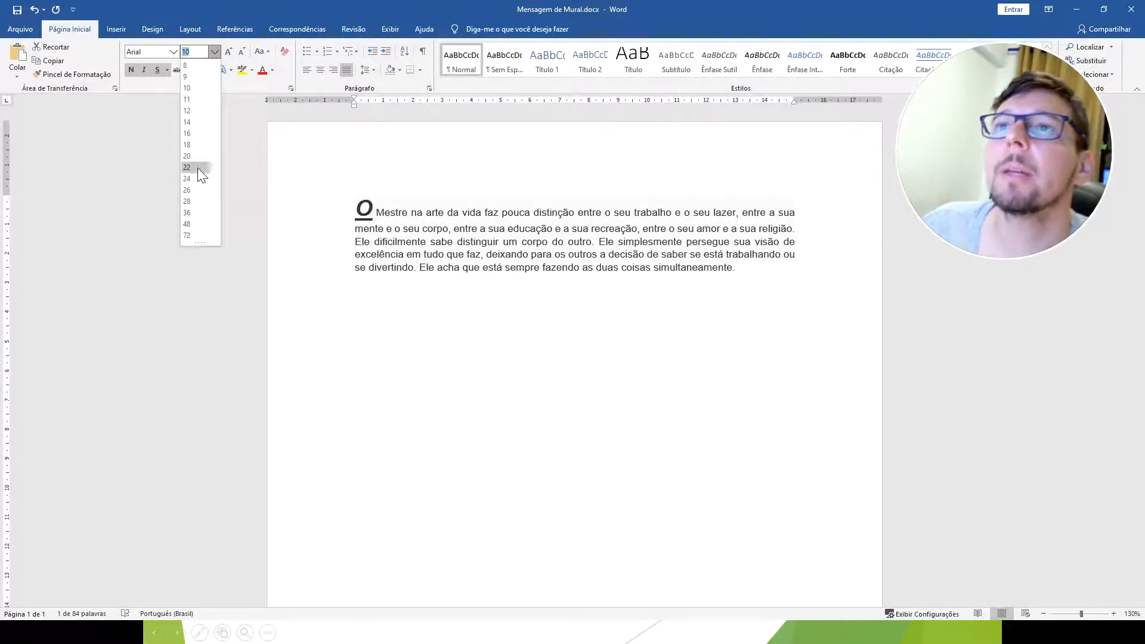
{"action": "left_click", "coordinate": [194, 213]}
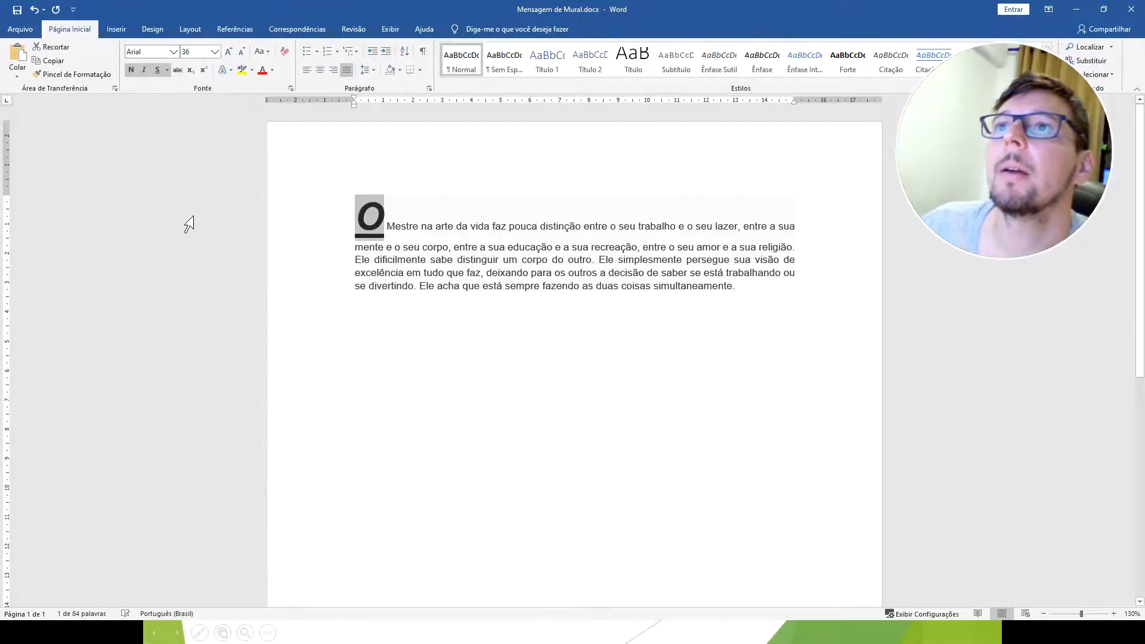
{"action": "left_click", "coordinate": [242, 51]}
{"action": "left_click", "coordinate": [242, 51]}
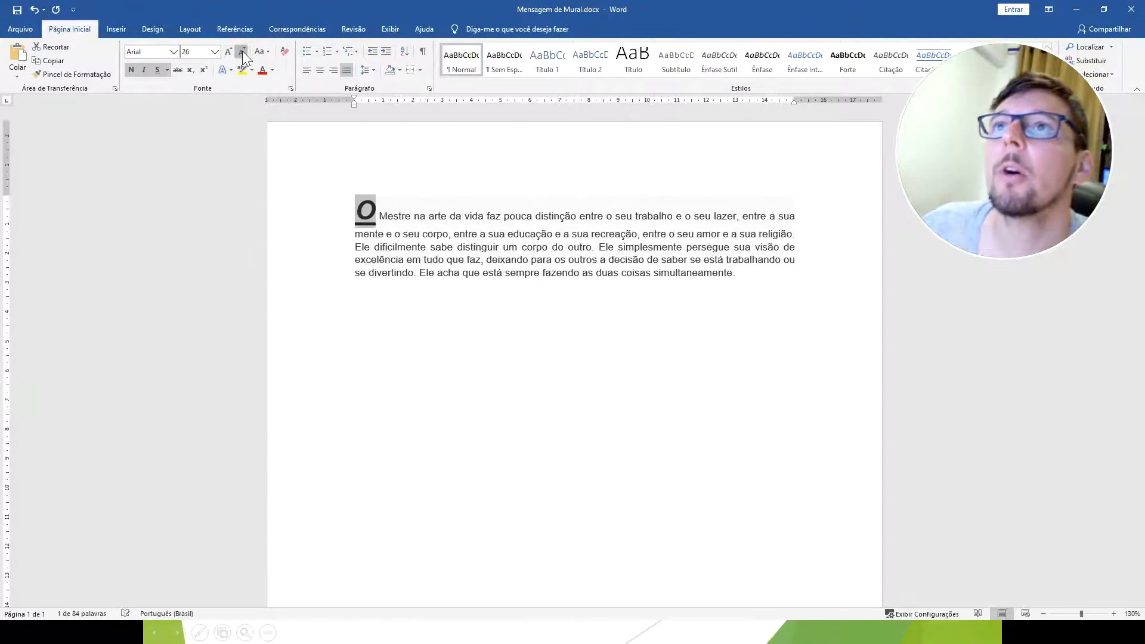
{"action": "left_click", "coordinate": [243, 51]}
{"action": "left_click", "coordinate": [224, 50]}
{"action": "left_click", "coordinate": [224, 50]}
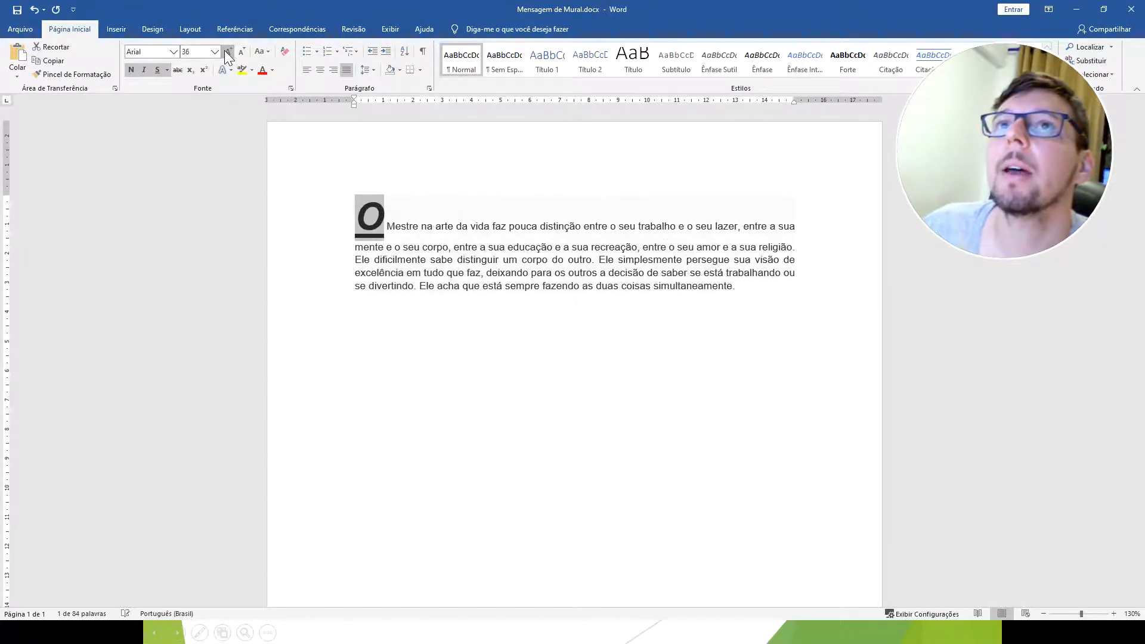
Set the font of the initial "O" of the message paragraph to Elephant and clear the selection.
{"action": "left_click", "coordinate": [174, 53]}
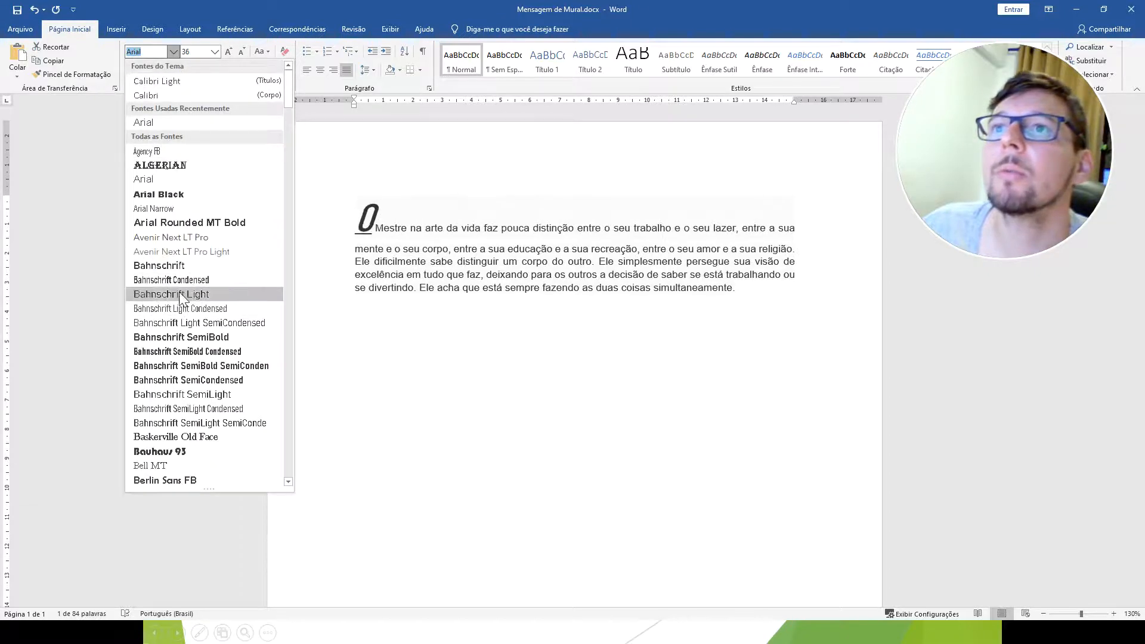
{"action": "scroll", "coordinate": [197, 403], "scroll_direction": "down", "scroll_amount": 3}
{"action": "scroll", "coordinate": [198, 400], "scroll_direction": "down", "scroll_amount": 9}
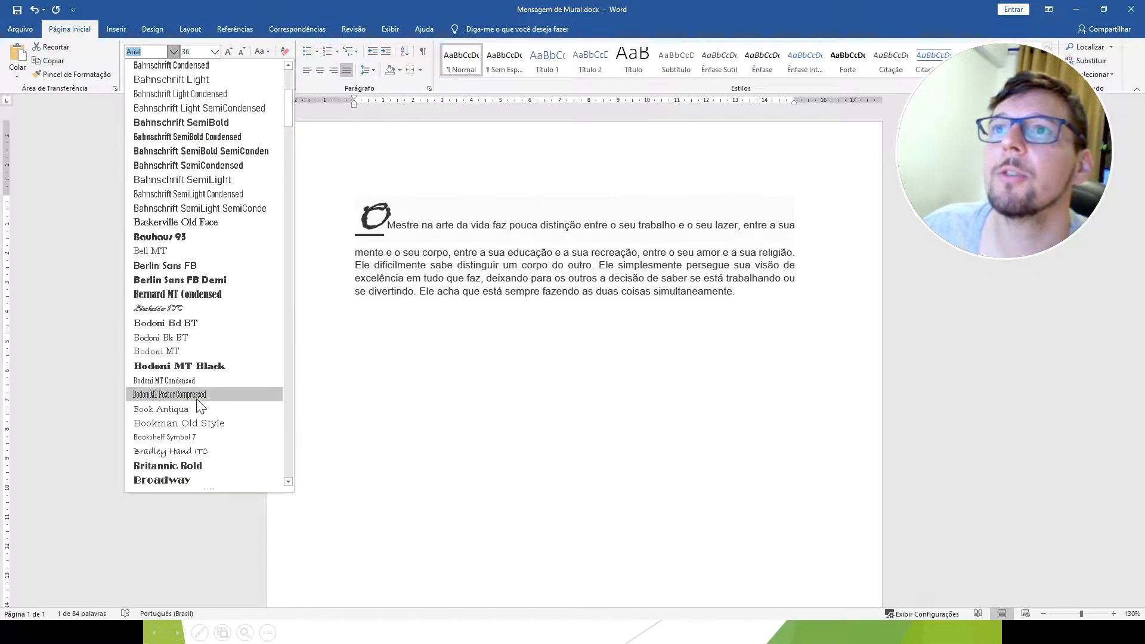
{"action": "scroll", "coordinate": [203, 399], "scroll_direction": "down", "scroll_amount": 3}
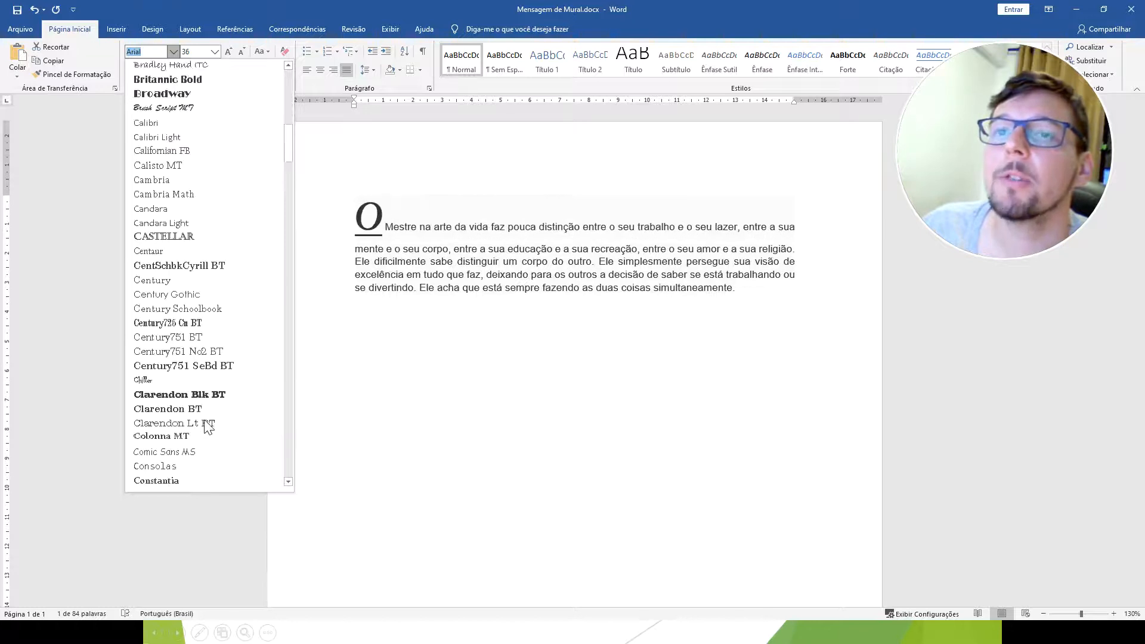
{"action": "scroll", "coordinate": [206, 278], "scroll_direction": "down", "scroll_amount": 7}
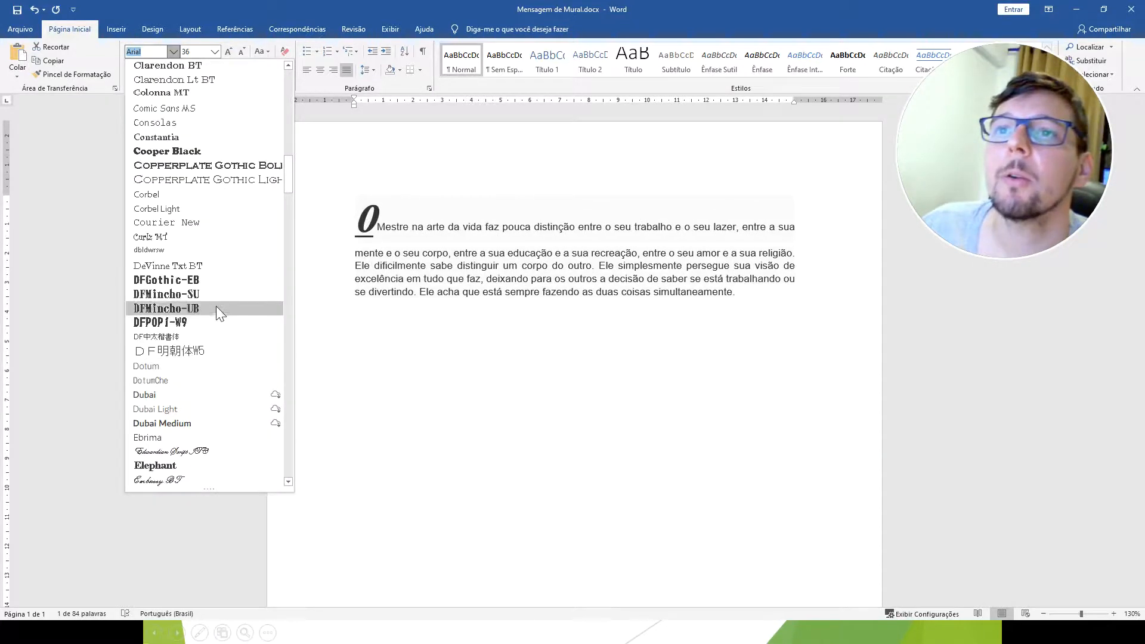
{"action": "scroll", "coordinate": [211, 304], "scroll_direction": "down", "scroll_amount": 5}
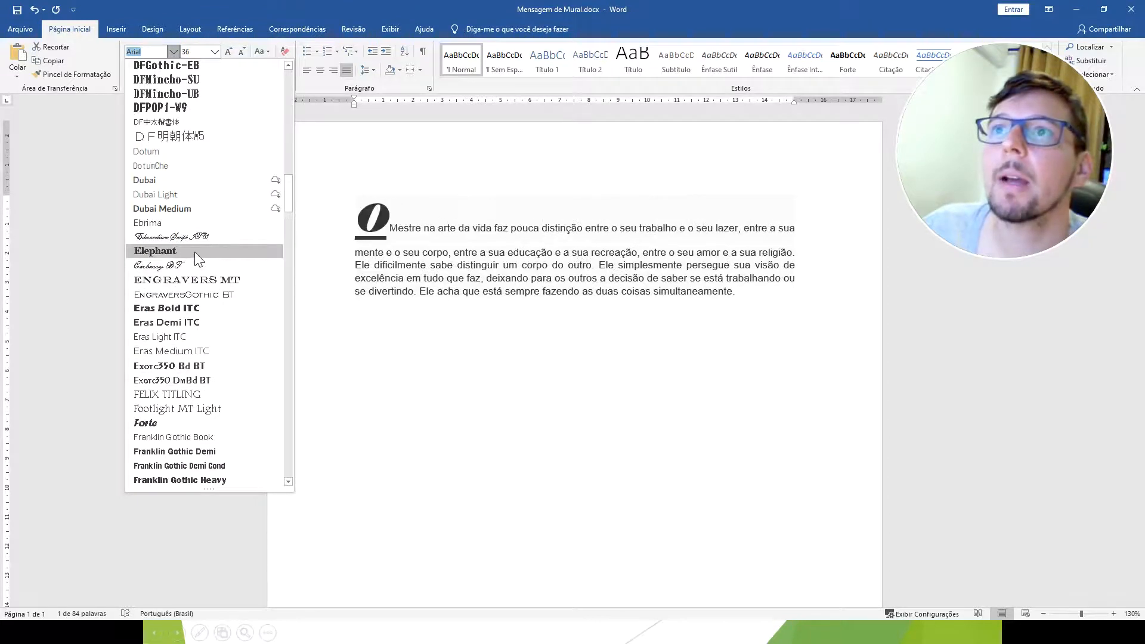
{"action": "left_click", "coordinate": [194, 252]}
{"action": "left_click", "coordinate": [511, 395]}
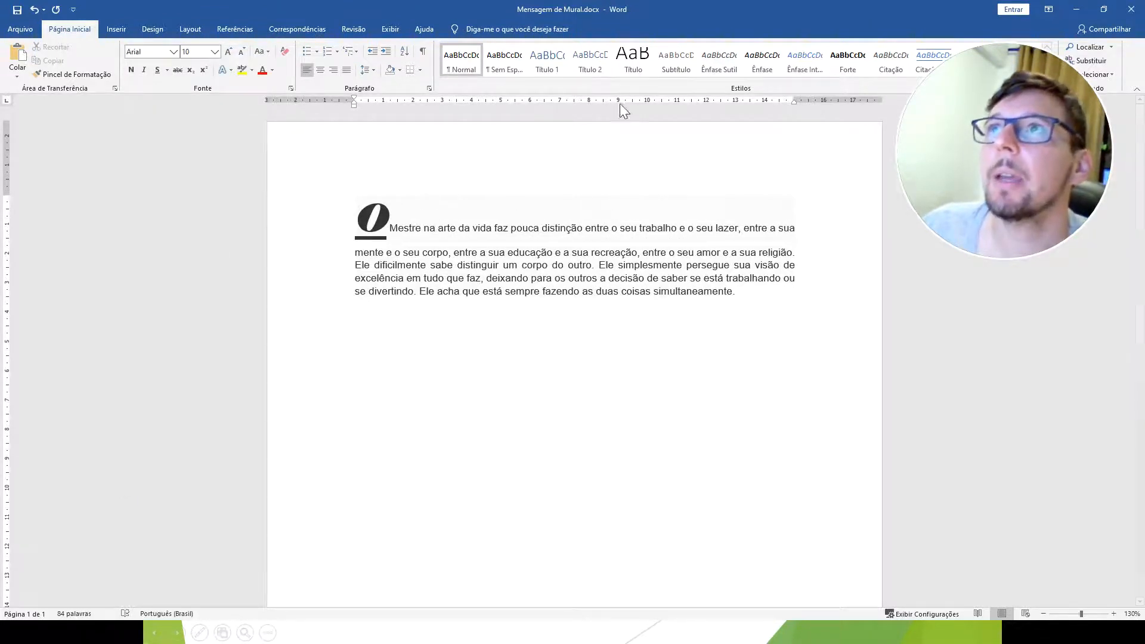
Return to the slide show, advance it to the table of font formatting effects, and switch back to the Word document.
{"action": "left_click", "coordinate": [1077, 9]}
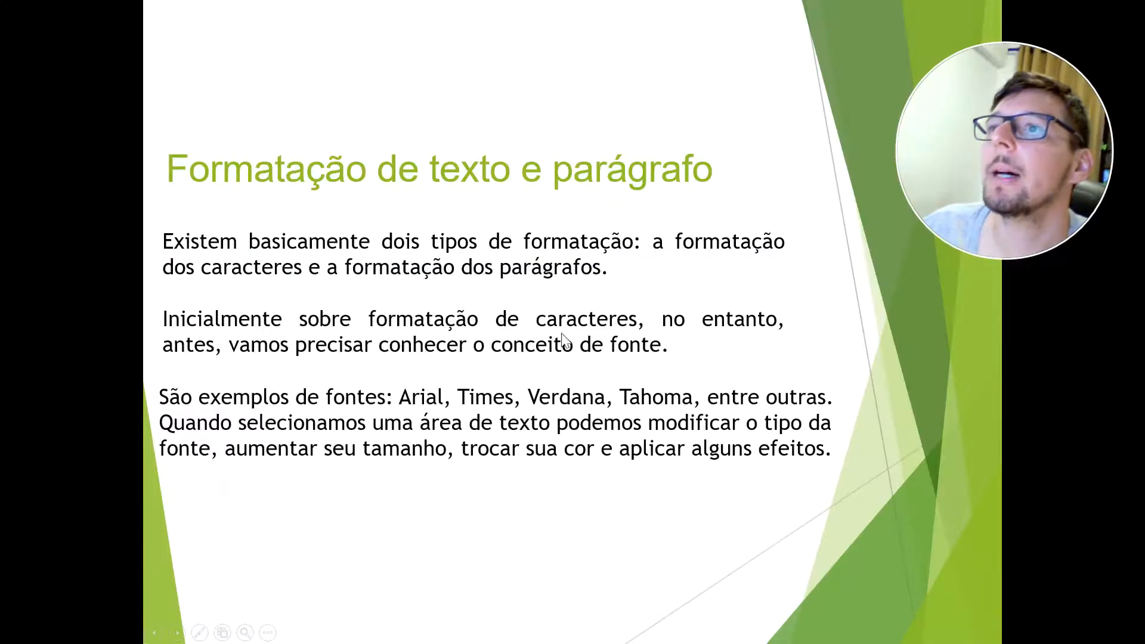
{"action": "left_click", "coordinate": [695, 301]}
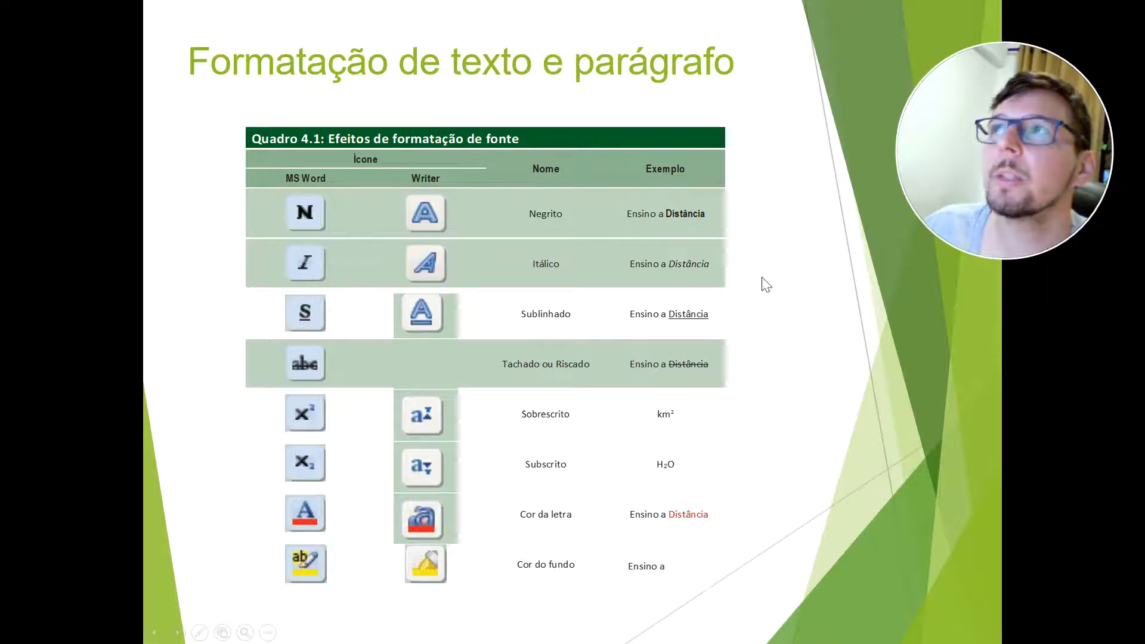
{"action": "key", "text": "alt+Tab"}
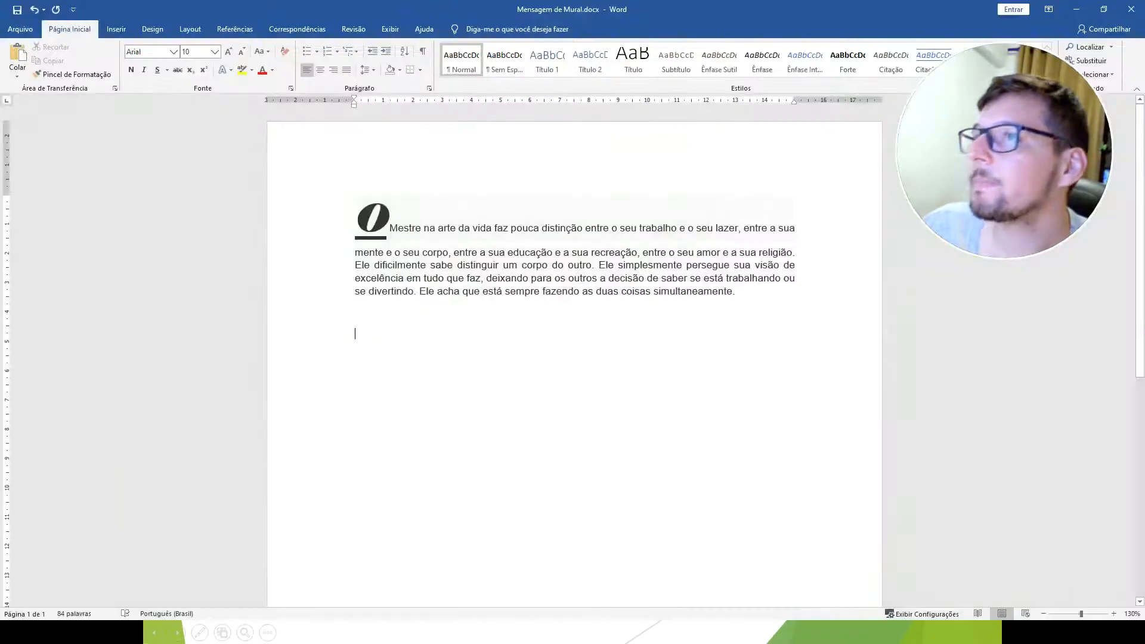
Highlight the words "arte da vida faz" in the message paragraph in yellow.
{"action": "key", "text": "ctrl+j"}
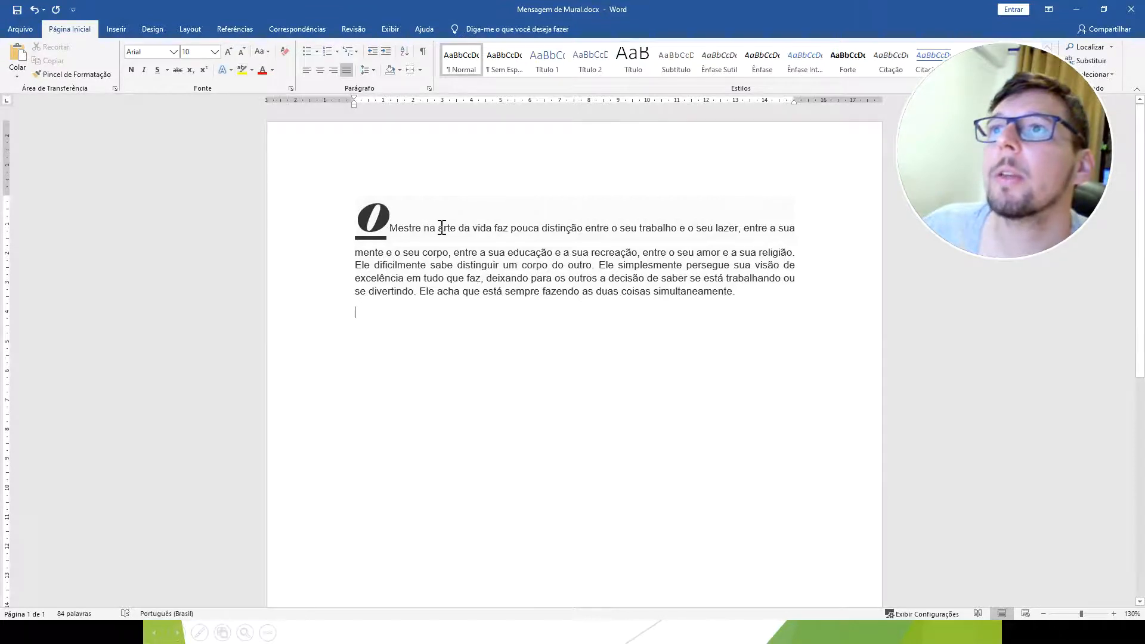
{"action": "left_click_drag", "start_coordinate": [470, 227], "coordinate": [509, 227]}
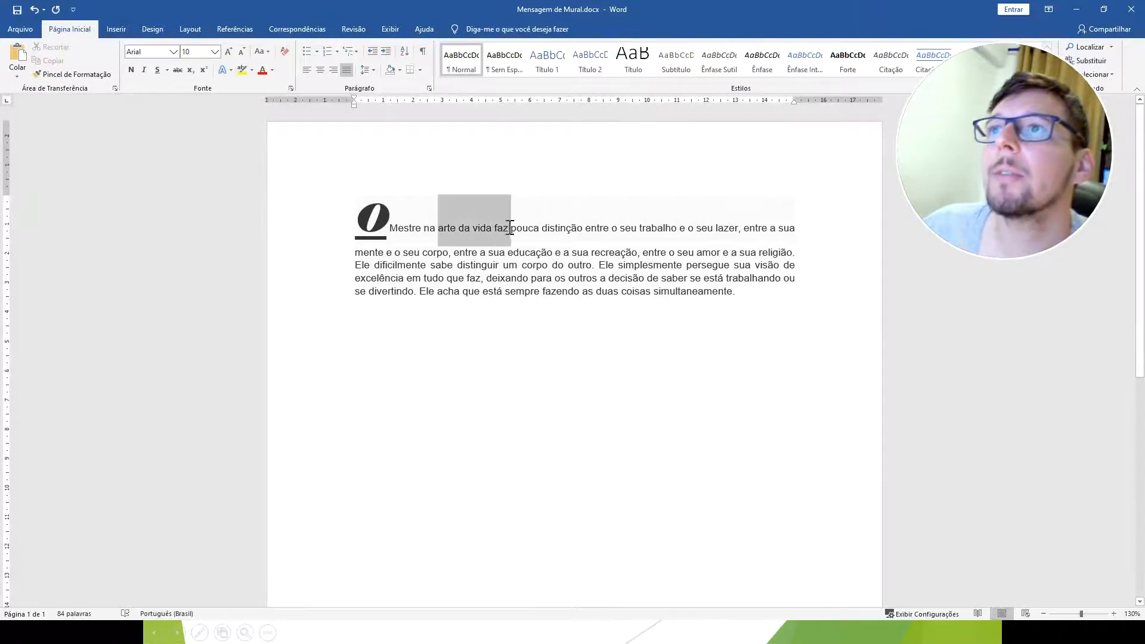
{"action": "left_click", "coordinate": [241, 70]}
{"action": "left_click", "coordinate": [482, 334]}
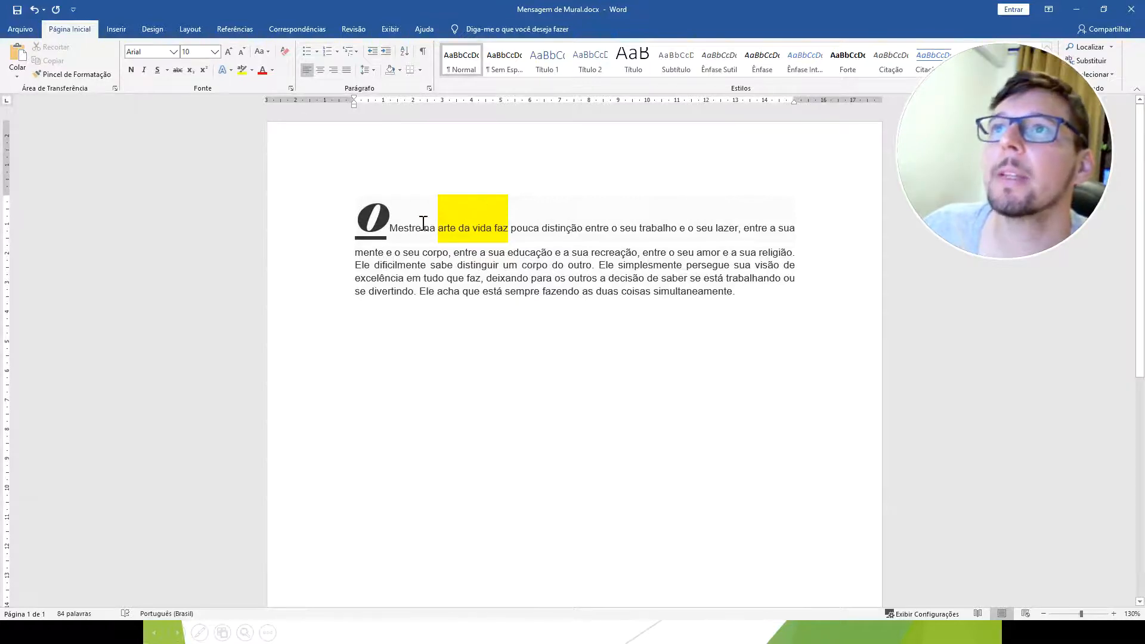
Set the initial "O" of the message paragraph to the Arial font at size 10.
{"action": "left_click", "coordinate": [386, 222]}
{"action": "left_click_drag", "start_coordinate": [387, 222], "coordinate": [366, 210]}
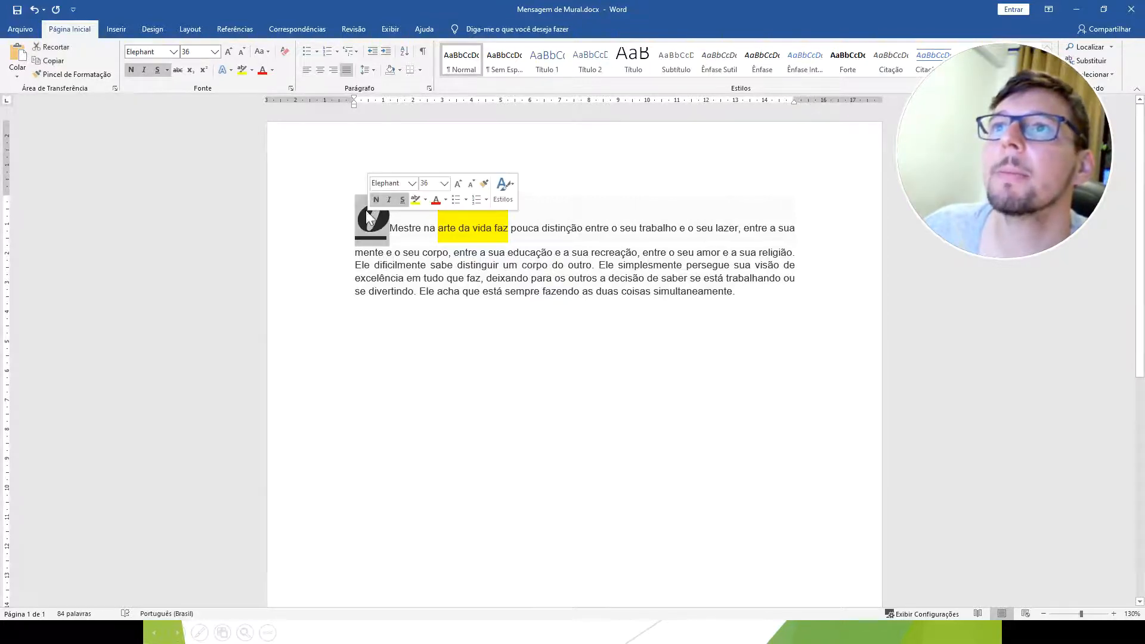
{"action": "left_click", "coordinate": [174, 51]}
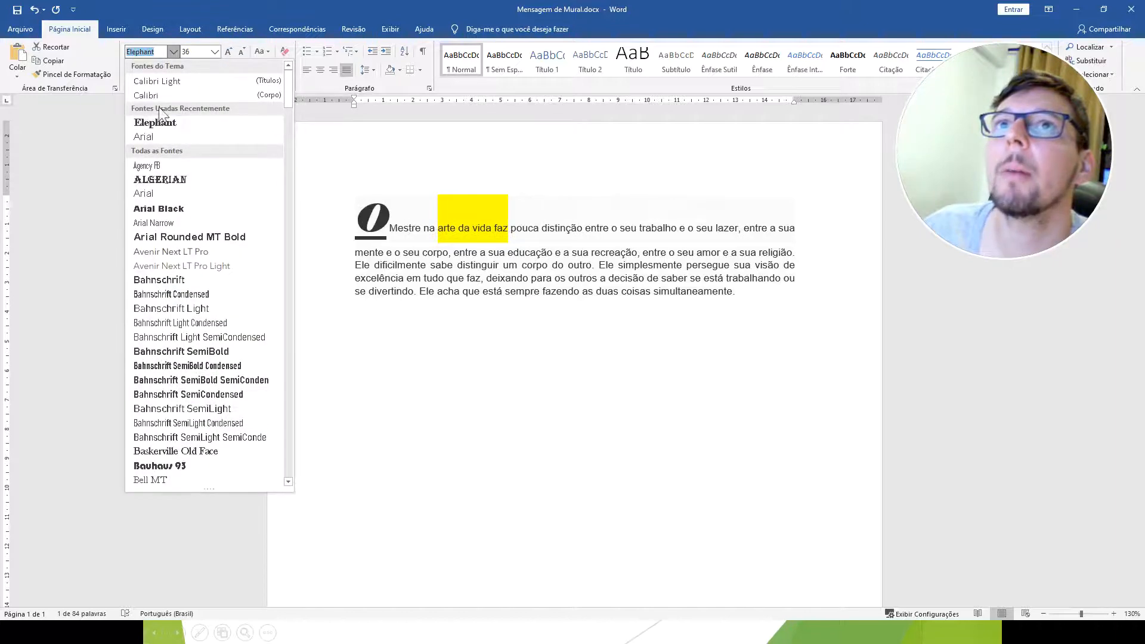
{"action": "left_click", "coordinate": [167, 140]}
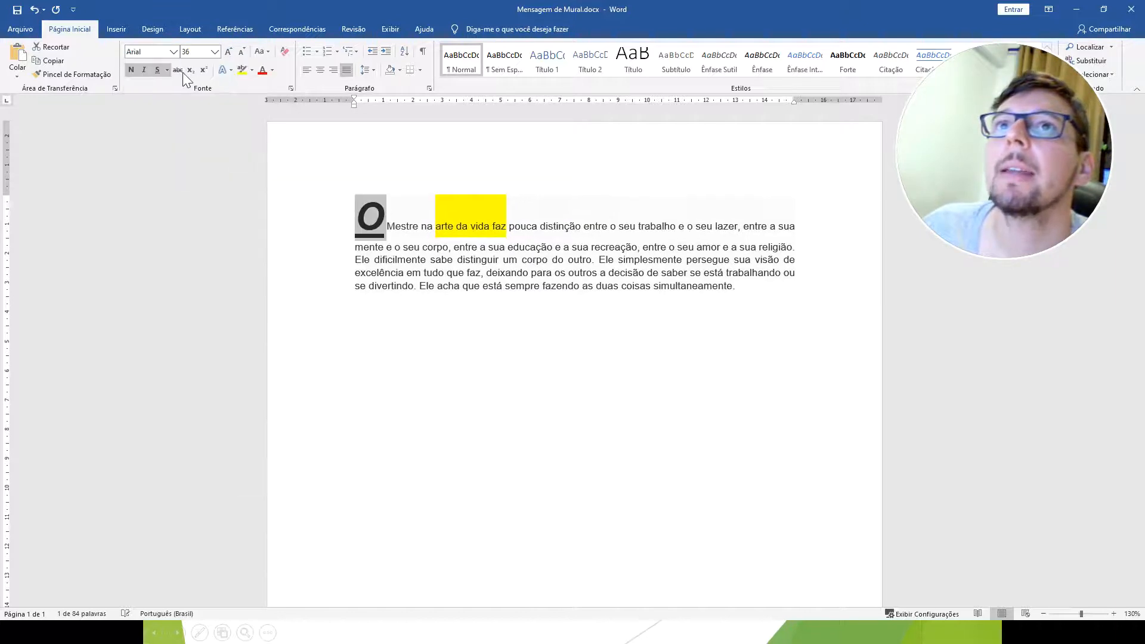
{"action": "left_click", "coordinate": [214, 51]}
{"action": "left_click", "coordinate": [190, 88]}
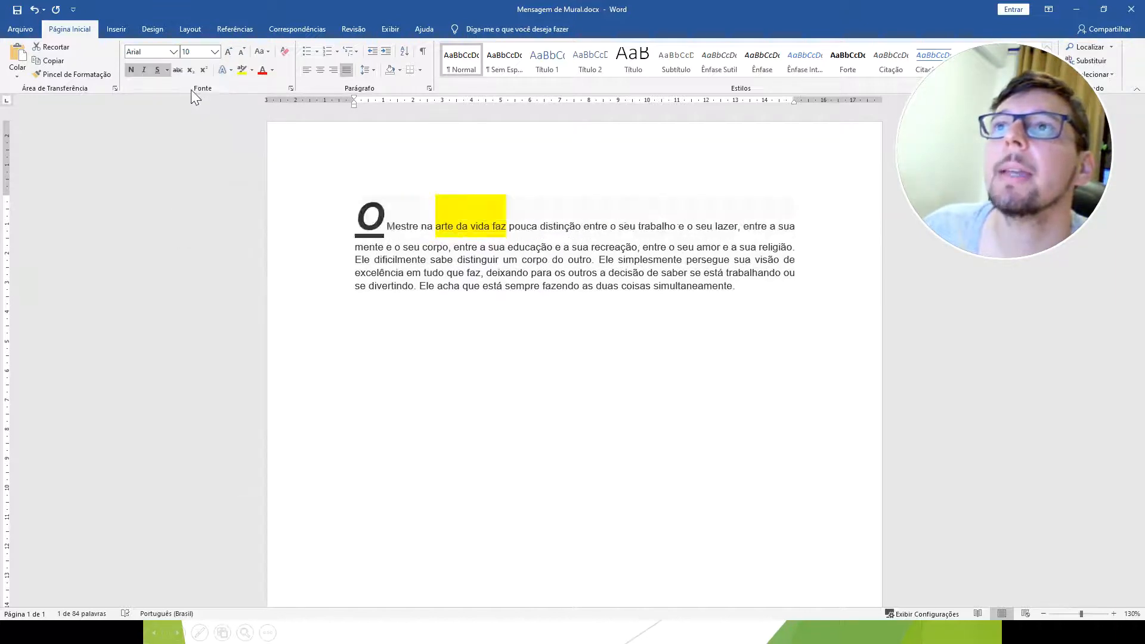
{"action": "left_click", "coordinate": [493, 202]}
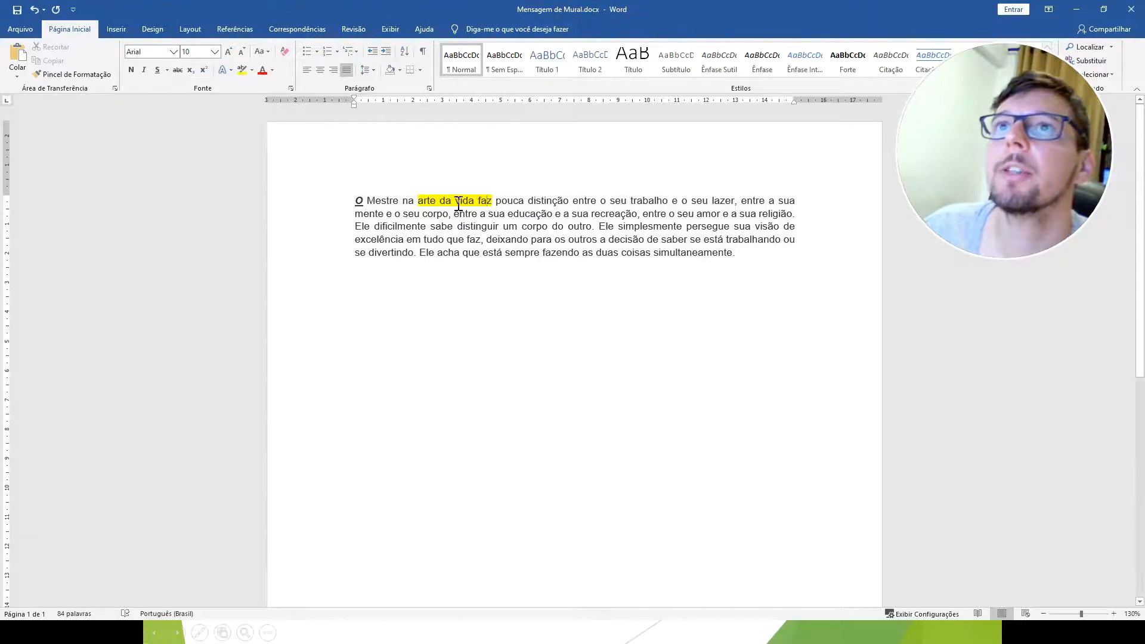
Colour the word "faz" dark green, and change the font colour of the whole phrase "arte da vida faz" to red.
{"action": "left_click", "coordinate": [272, 70]}
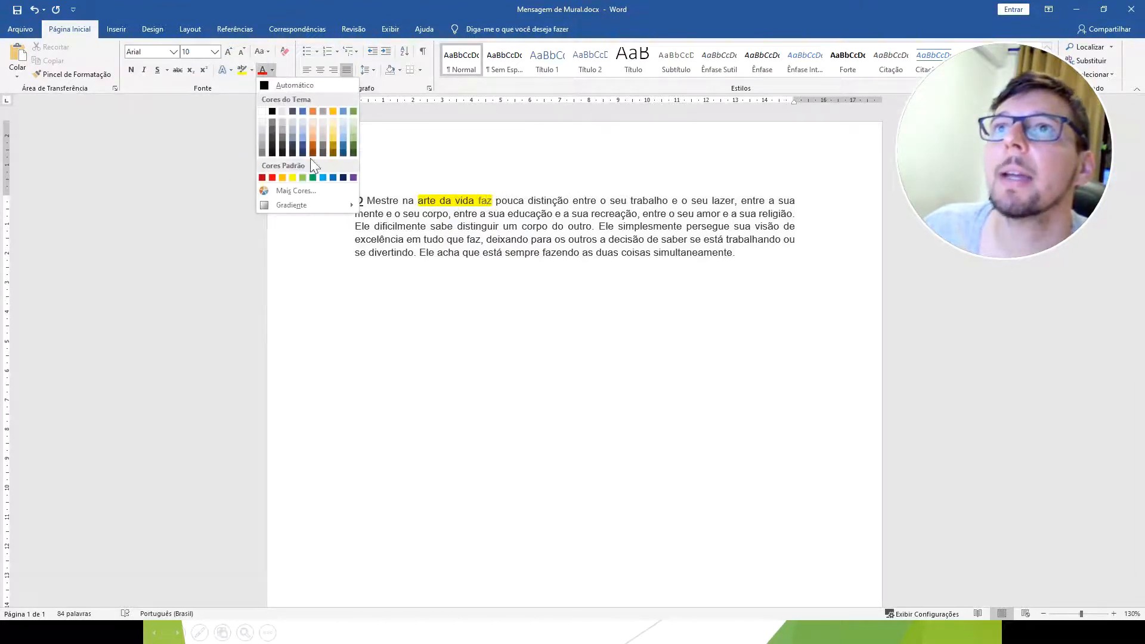
{"action": "left_click", "coordinate": [353, 148]}
{"action": "left_click_drag", "start_coordinate": [496, 200], "coordinate": [417, 201]}
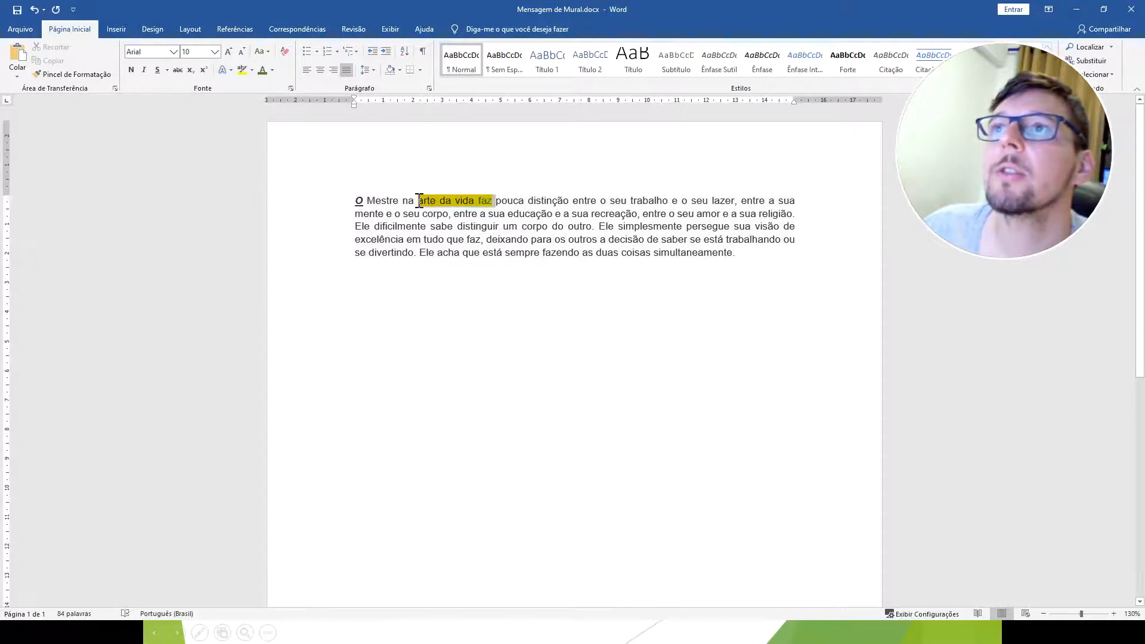
{"action": "left_click", "coordinate": [273, 70]}
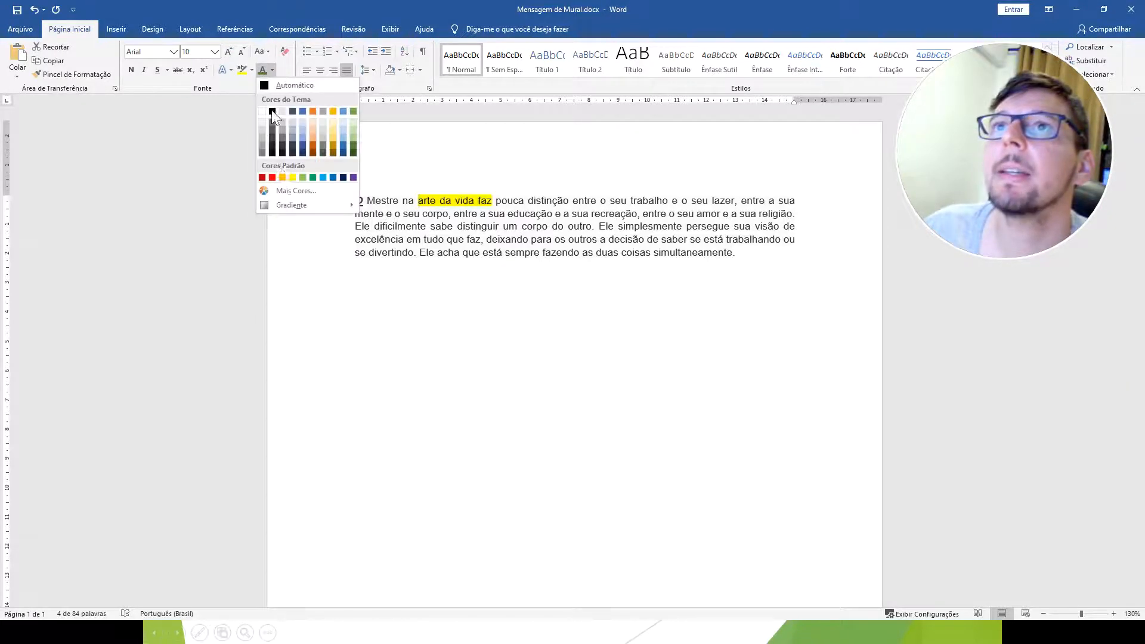
{"action": "left_click", "coordinate": [276, 190]}
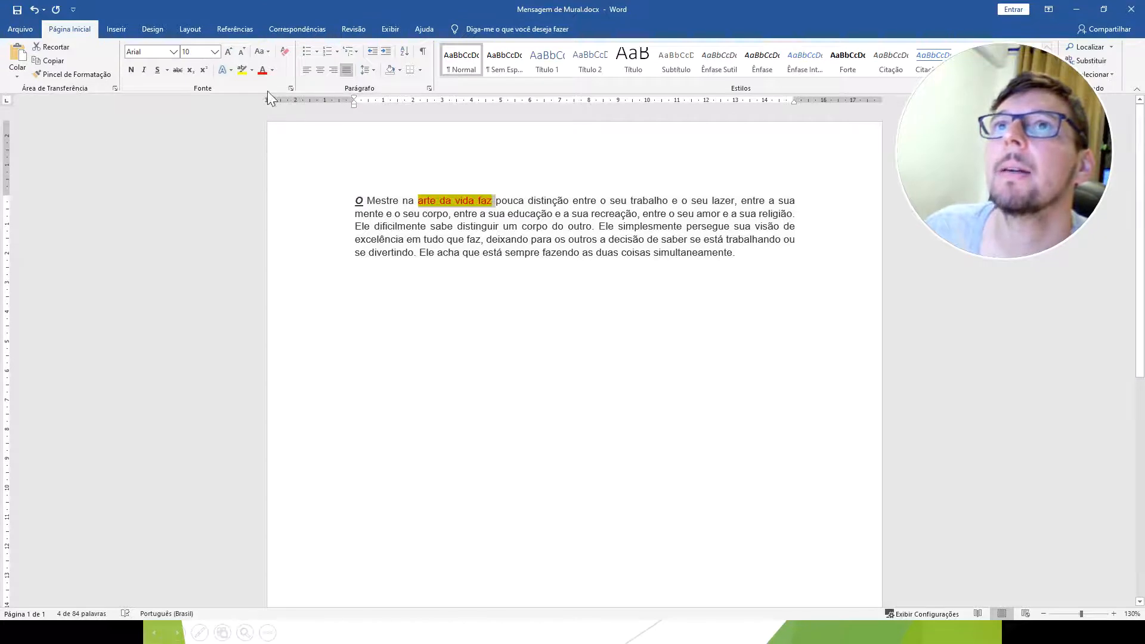
Apply the orange outlined text effect to the phrase "arte da vida faz" and clear the selection.
{"action": "left_click", "coordinate": [231, 70]}
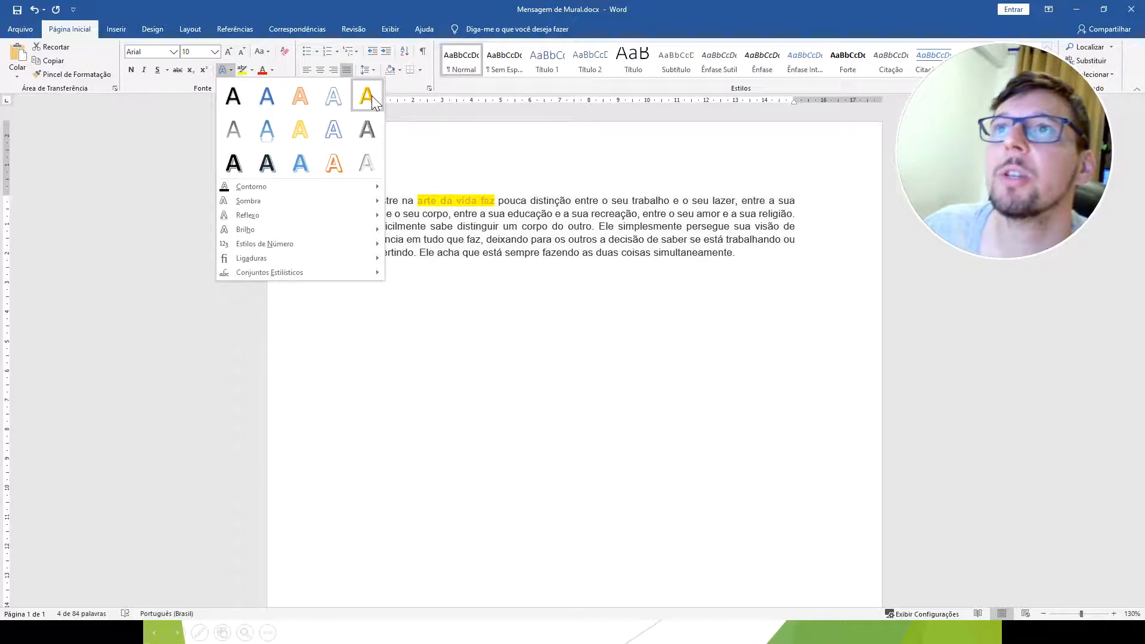
{"action": "left_click", "coordinate": [329, 164]}
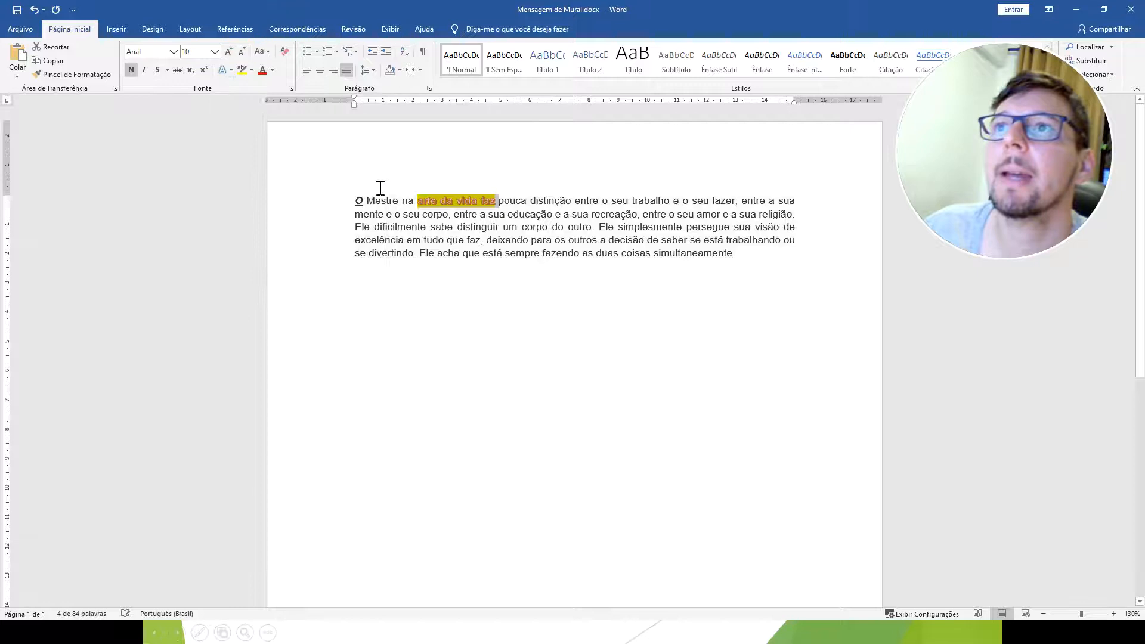
{"action": "left_click", "coordinate": [422, 213]}
{"action": "left_click_drag", "start_coordinate": [444, 201], "coordinate": [498, 201]}
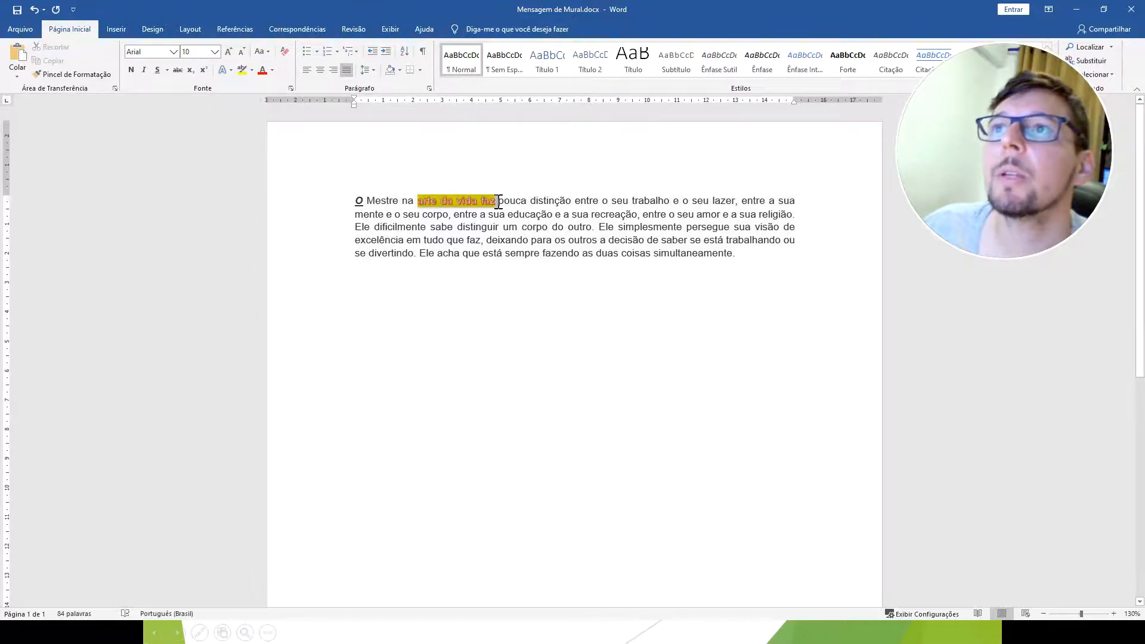
{"action": "left_click", "coordinate": [444, 319]}
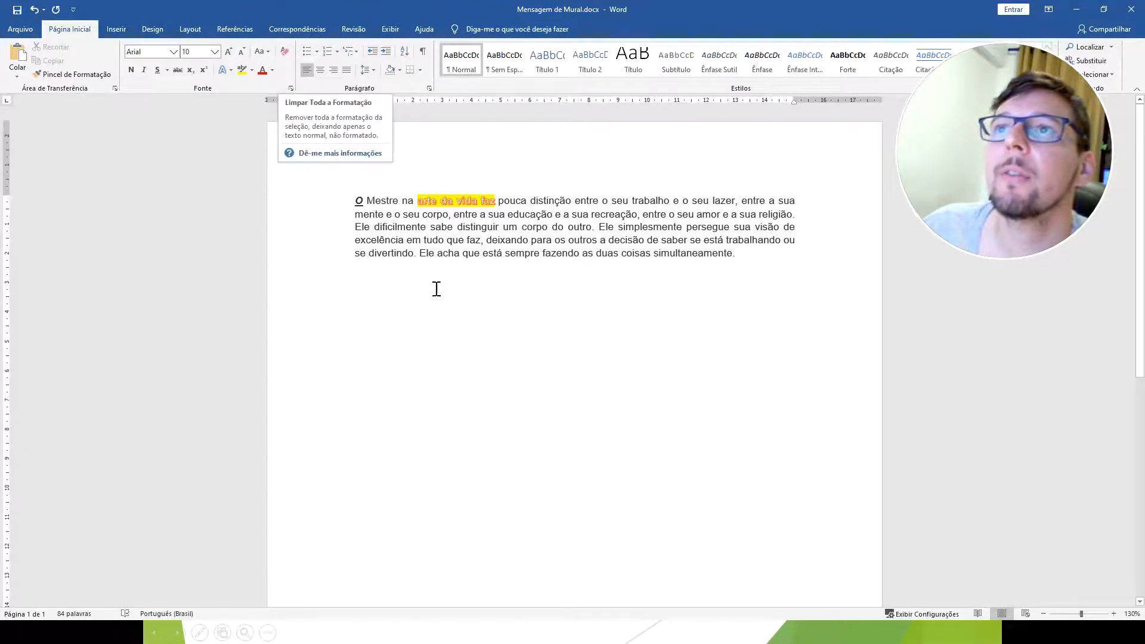
Clear all formatting from the words "arte da vida faz pouca" in the message paragraph.
{"action": "left_click_drag", "start_coordinate": [507, 203], "coordinate": [417, 201]}
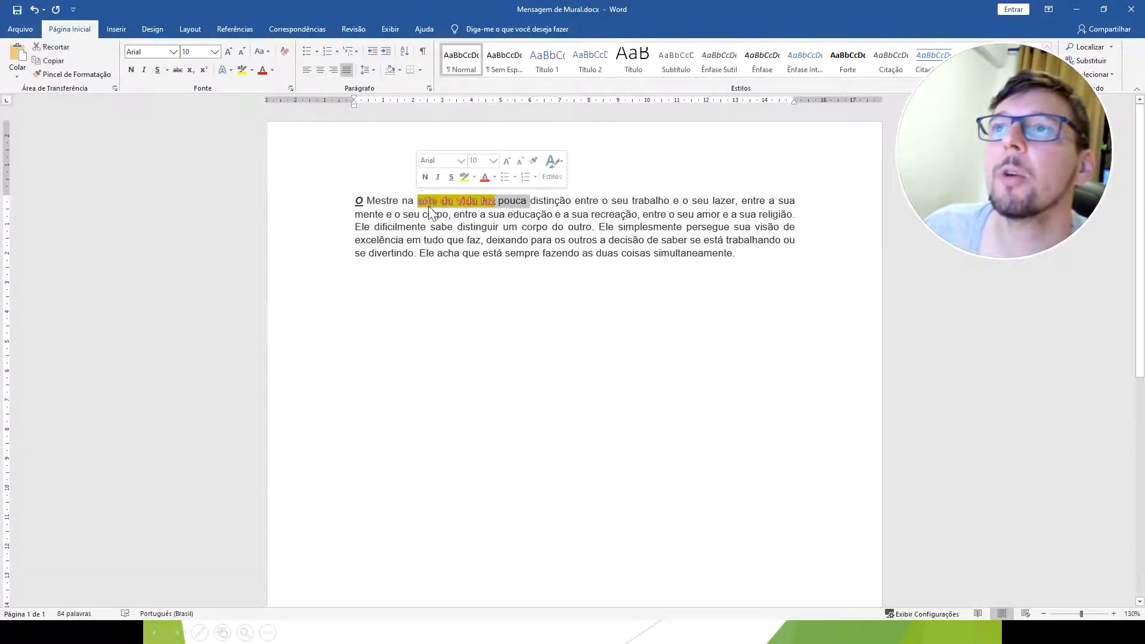
{"action": "left_click", "coordinate": [285, 51]}
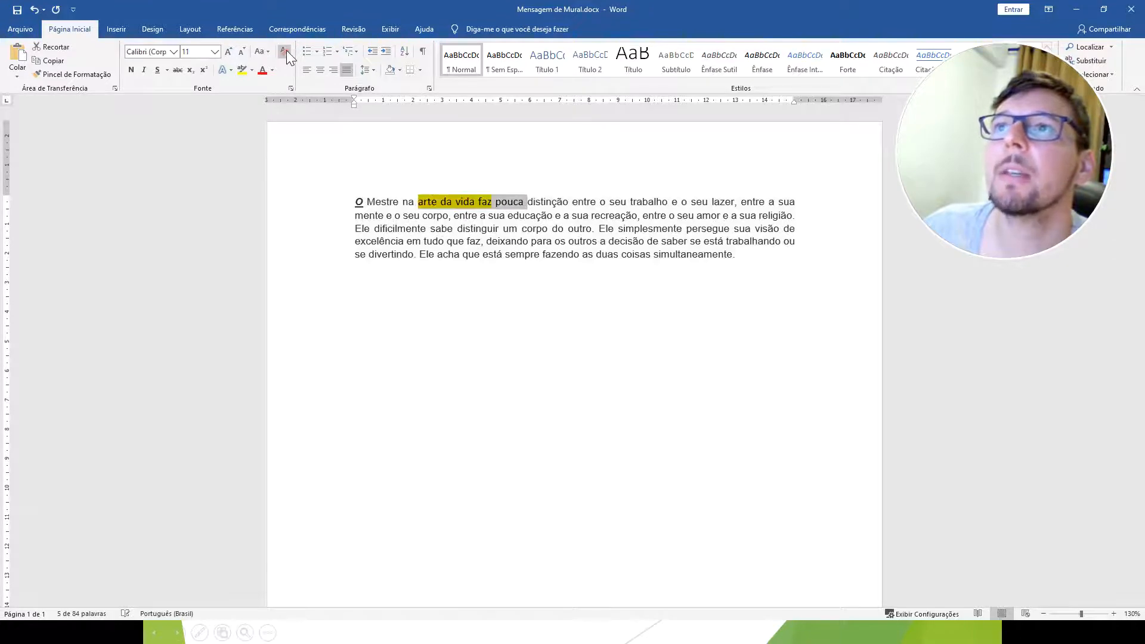
{"action": "left_click", "coordinate": [473, 326]}
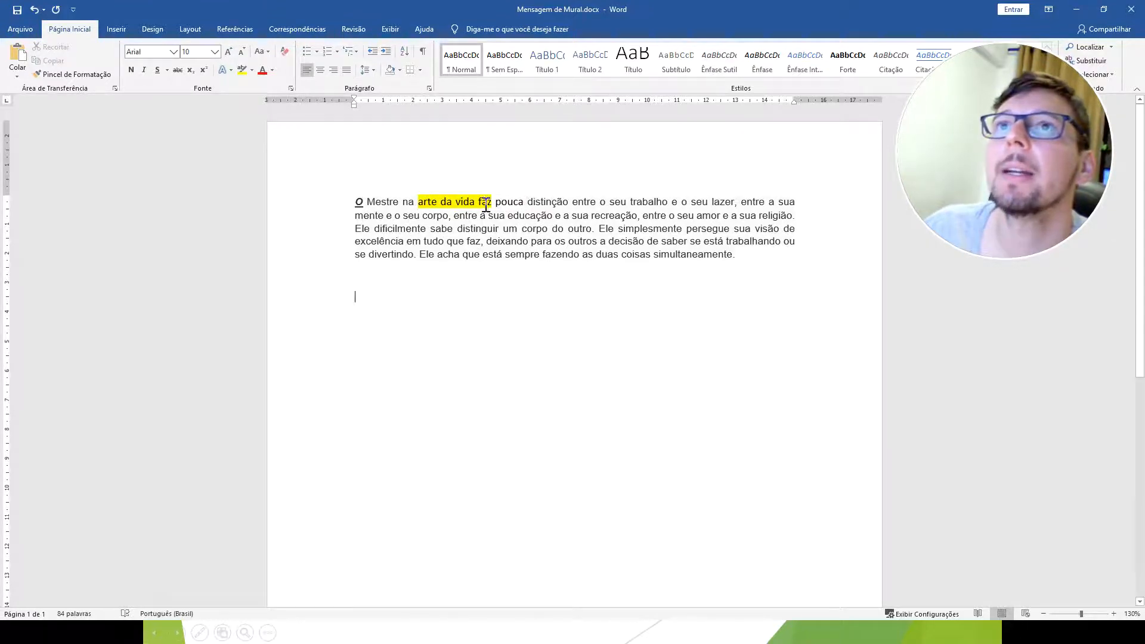
Remove the yellow highlight from the phrase "arte da vida faz".
{"action": "left_click_drag", "start_coordinate": [494, 203], "coordinate": [417, 202]}
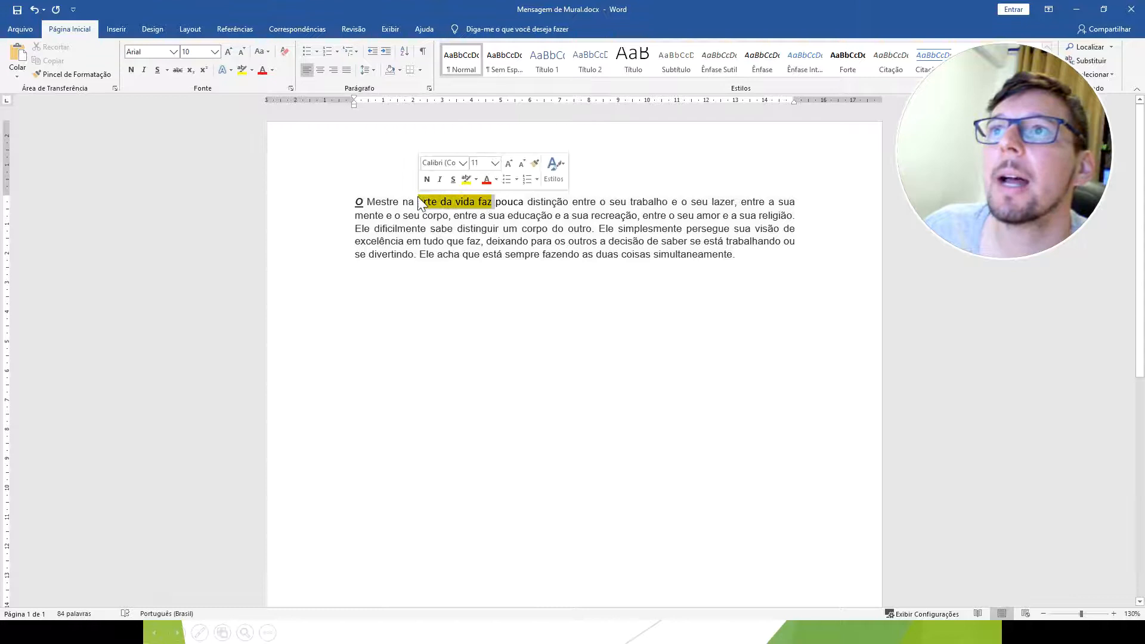
{"action": "left_click", "coordinate": [253, 71]}
{"action": "left_click", "coordinate": [245, 138]}
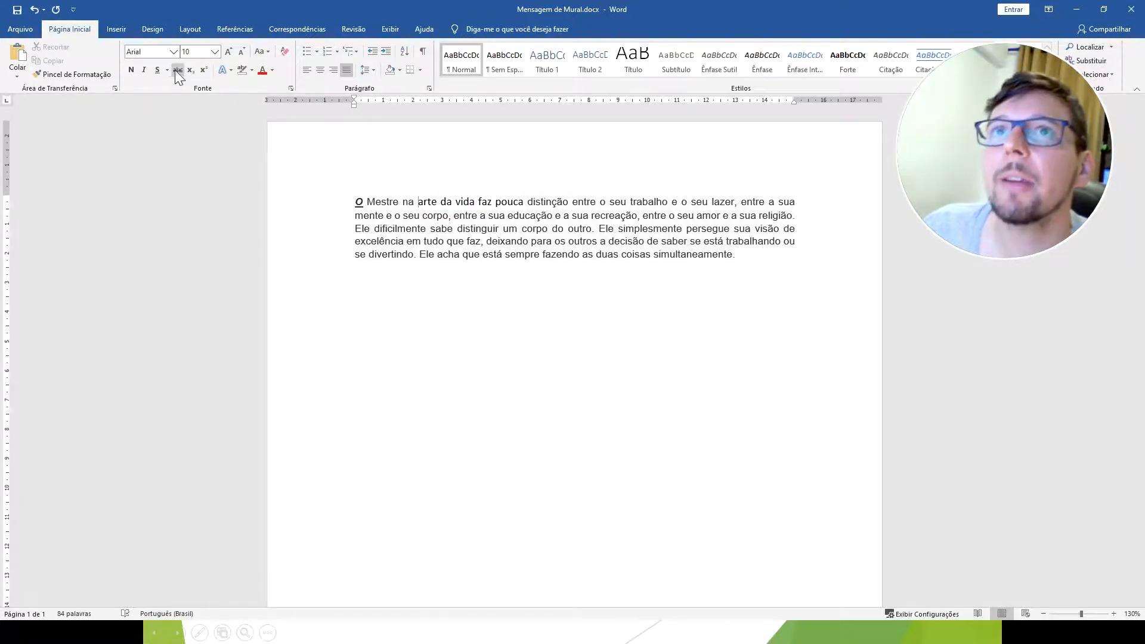
Apply strikethrough to "na arte da vida faz pouca distinção" in the first line of the paragraph.
{"action": "left_click_drag", "start_coordinate": [405, 202], "coordinate": [571, 202]}
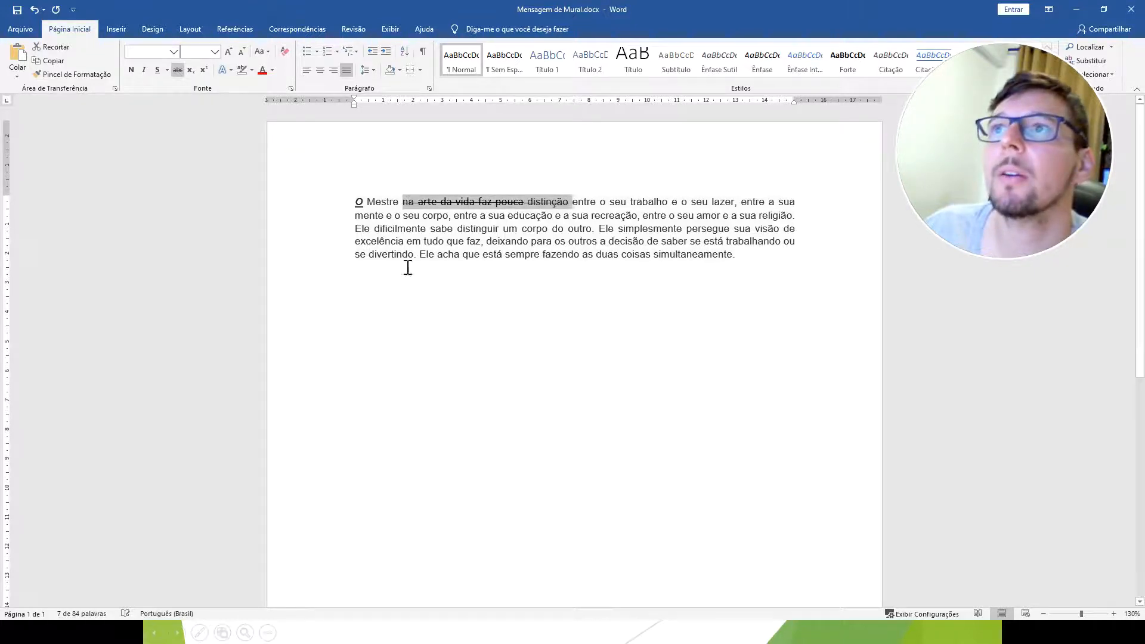
{"action": "left_click", "coordinate": [481, 330]}
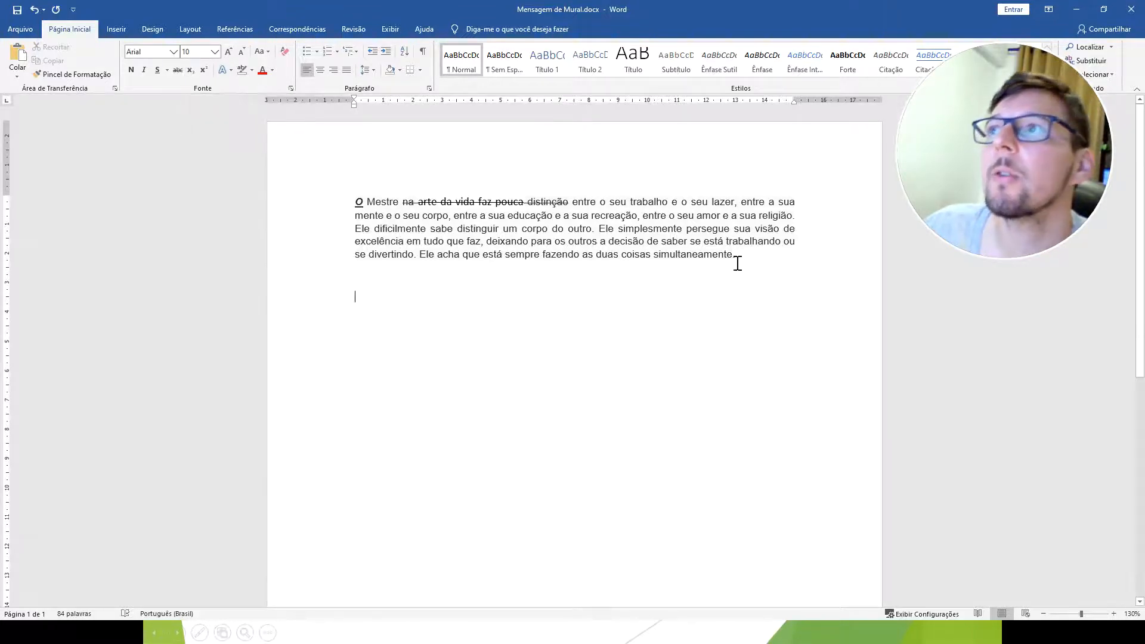
Make the "imultaneamente." part of the paragraph's last word superscript and clear the selection.
{"action": "left_click_drag", "start_coordinate": [738, 263], "coordinate": [658, 258]}
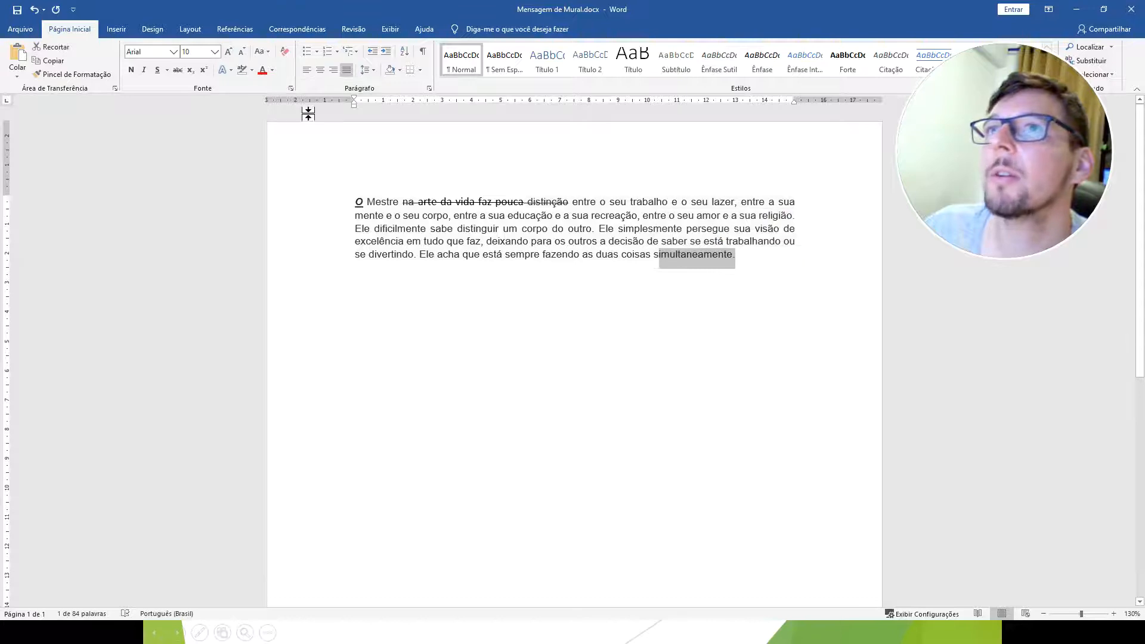
{"action": "left_click", "coordinate": [203, 72]}
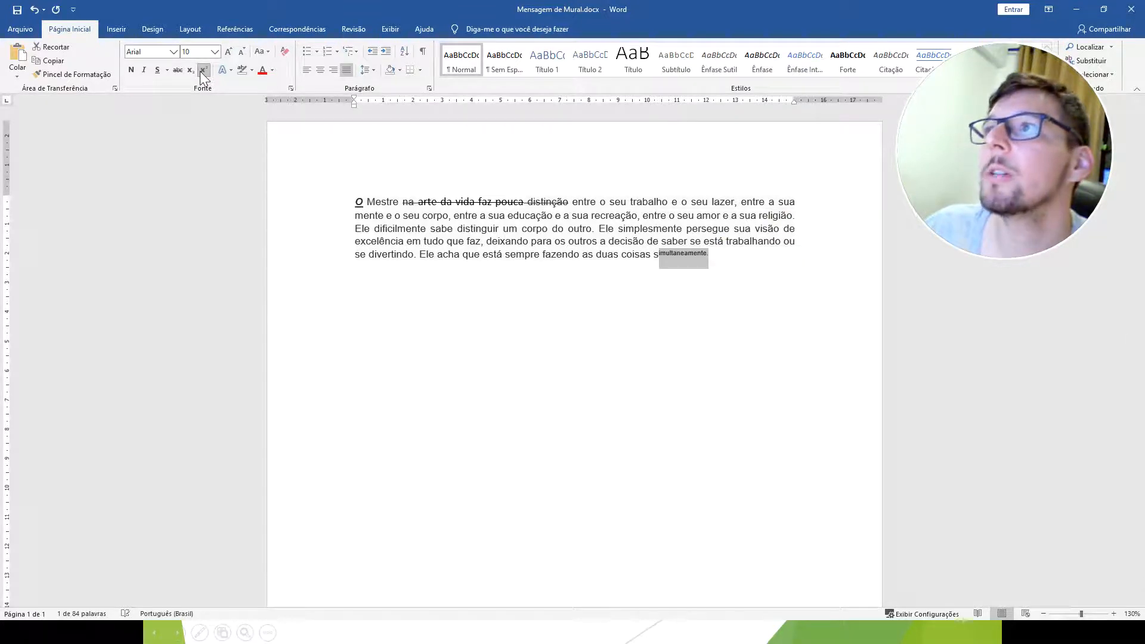
{"action": "left_click", "coordinate": [699, 323]}
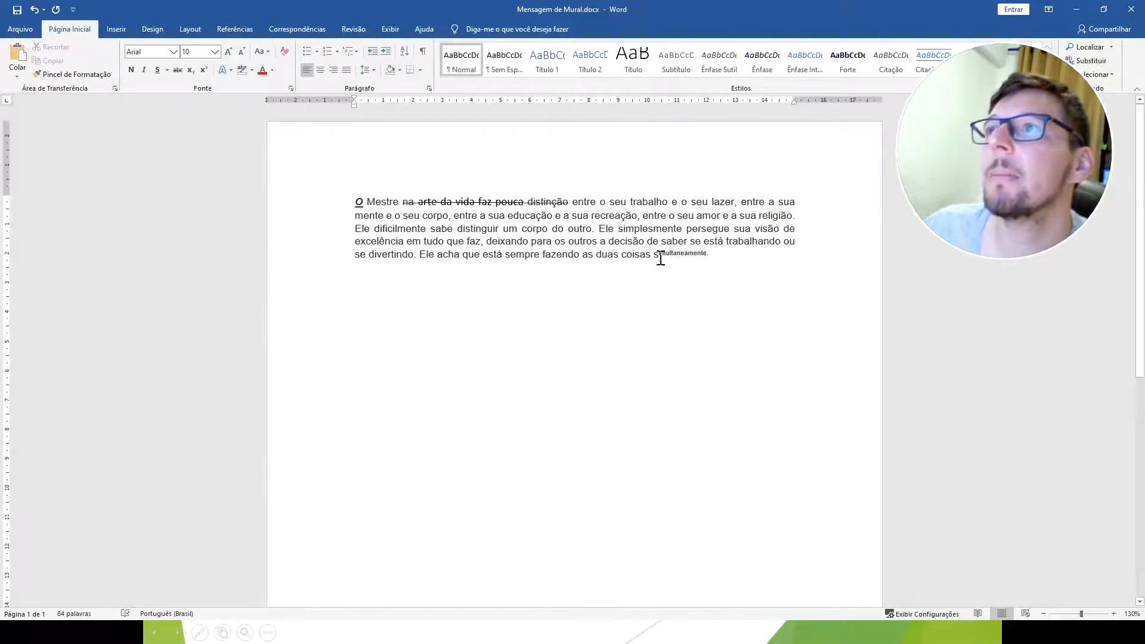
Try subscript and superscript on the paragraph's last word, "simultaneamente", and return the whole word to the normal baseline.
{"action": "left_click", "coordinate": [190, 71]}
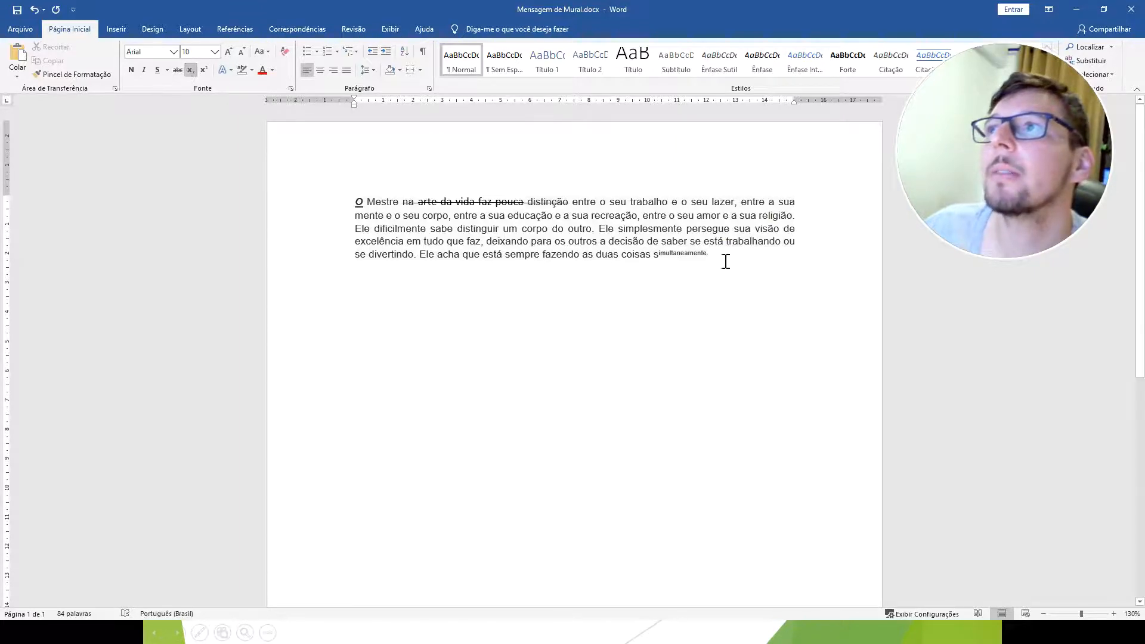
{"action": "double_click", "coordinate": [686, 257]}
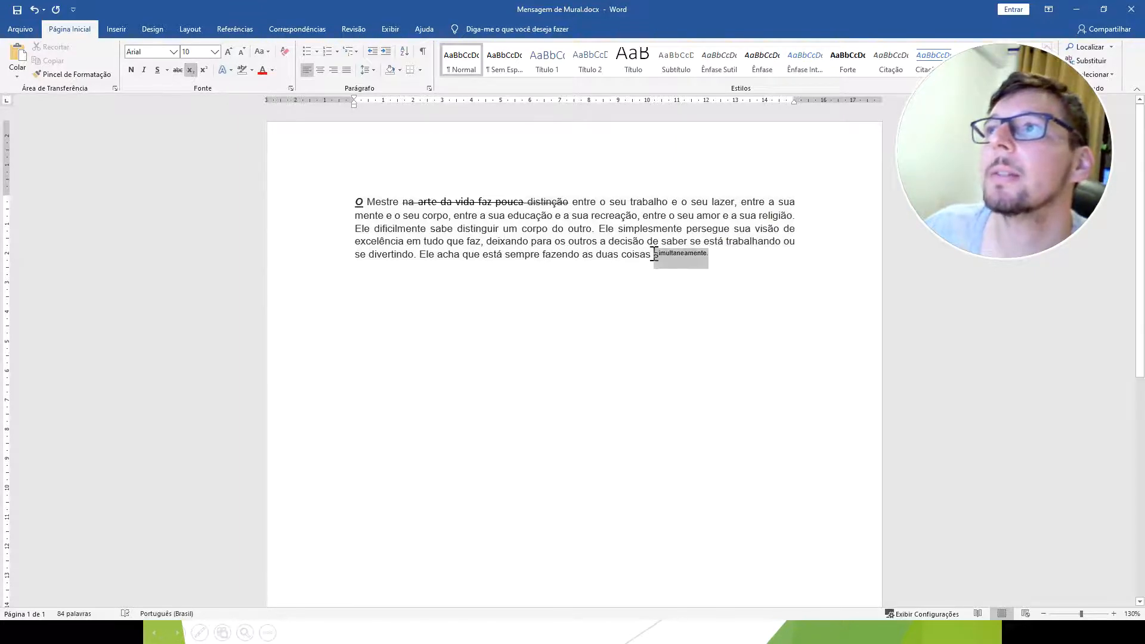
{"action": "left_click", "coordinate": [189, 71]}
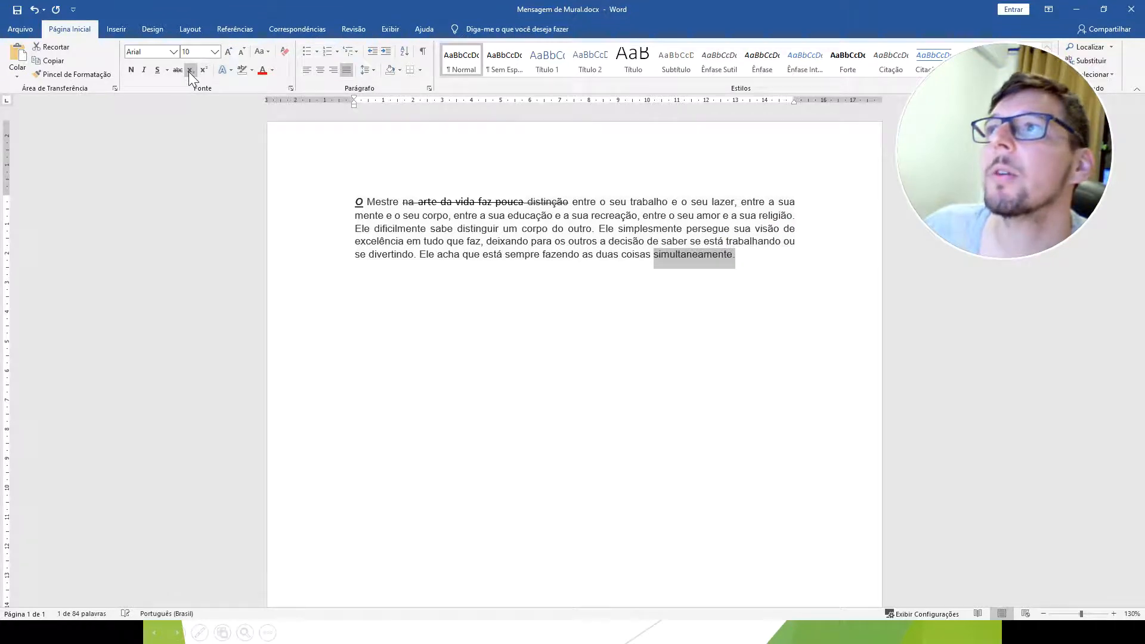
{"action": "left_click", "coordinate": [191, 76]}
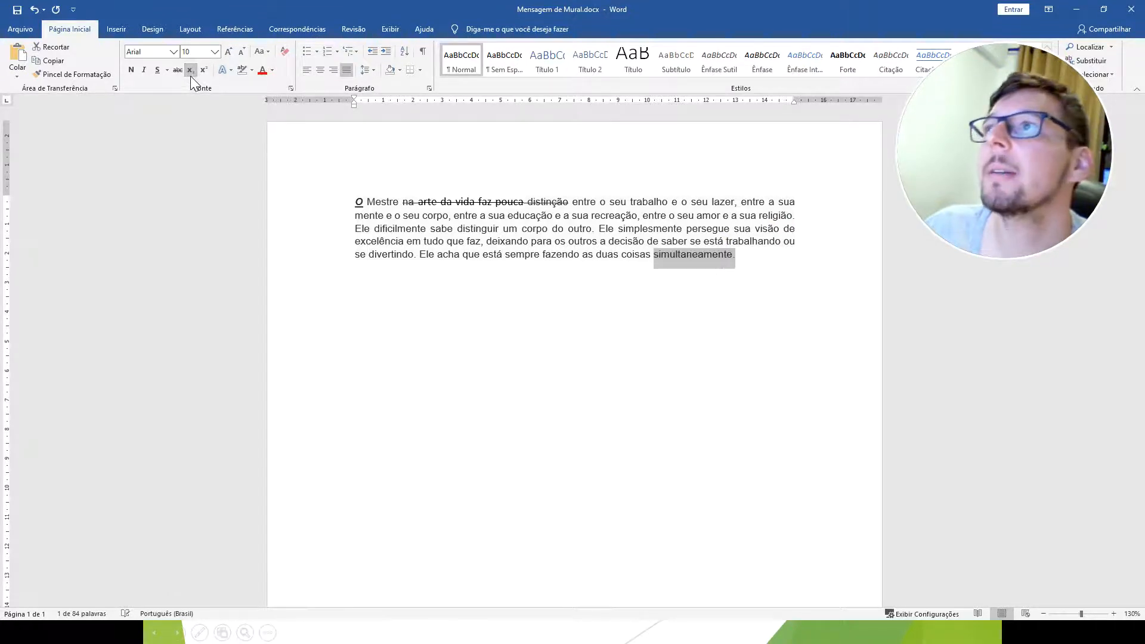
{"action": "left_click", "coordinate": [203, 71]}
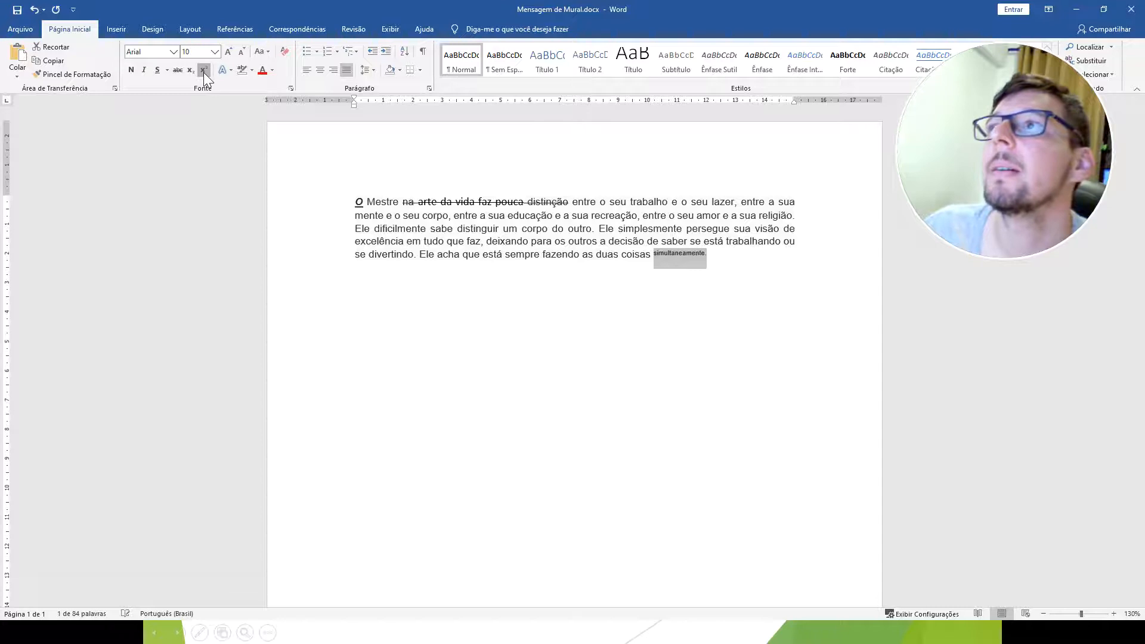
{"action": "left_click", "coordinate": [203, 73]}
{"action": "left_click", "coordinate": [616, 376]}
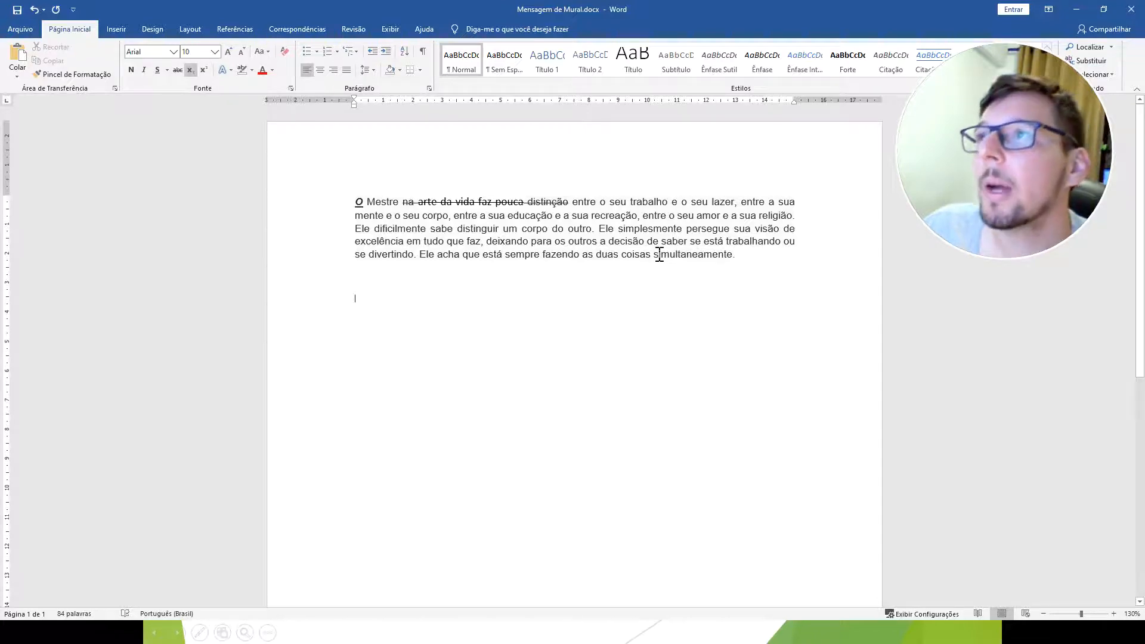
Apply subscript to the "imultaneamente" part of the paragraph's last word and clear the selection.
{"action": "left_click_drag", "start_coordinate": [661, 256], "coordinate": [733, 260]}
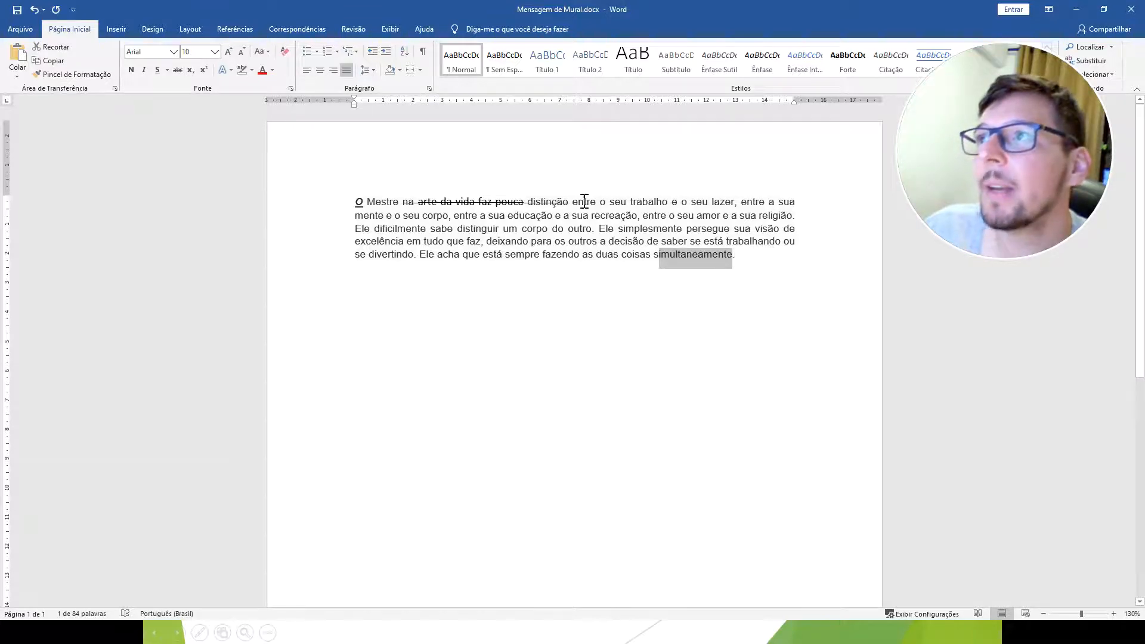
{"action": "left_click", "coordinate": [190, 70]}
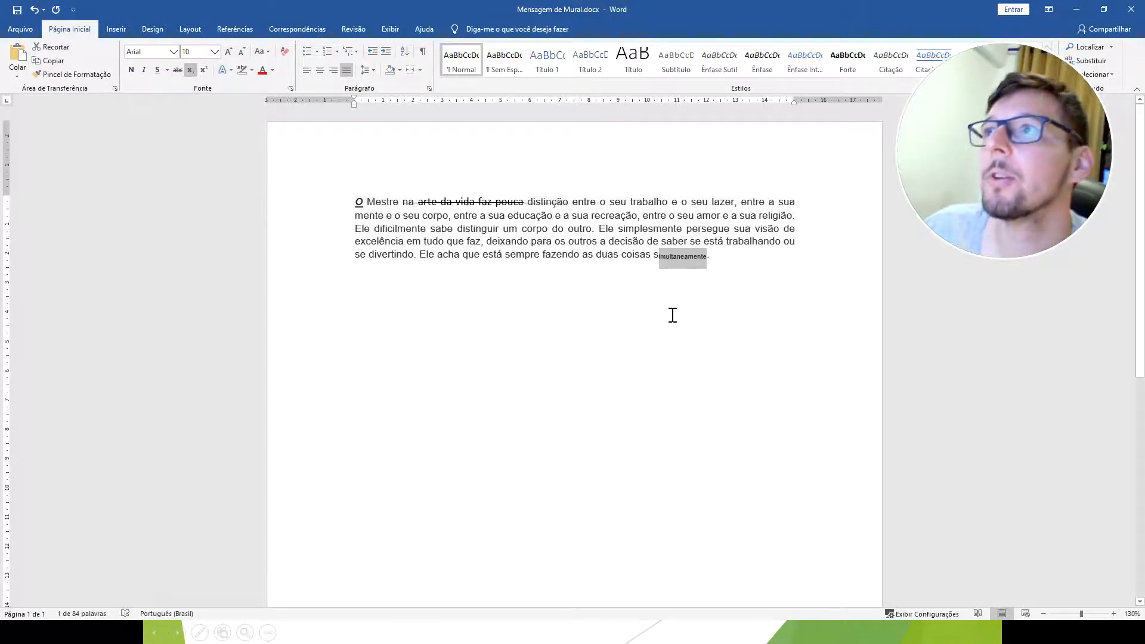
{"action": "left_click", "coordinate": [708, 319]}
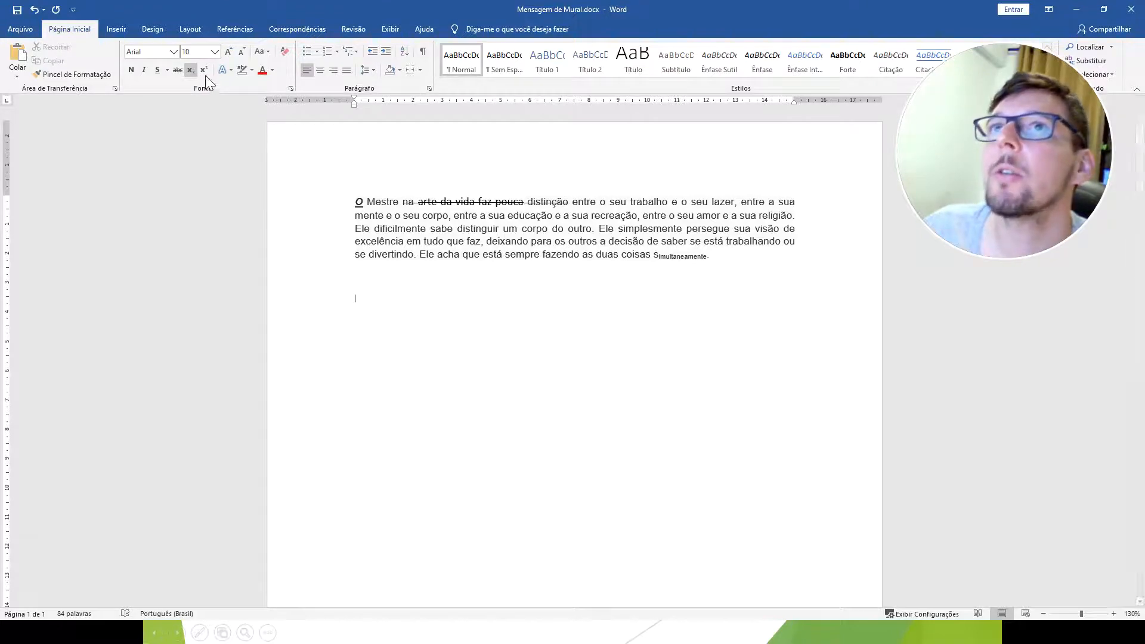
Switch "imultaneamente." from subscript to superscript, turn the superscript off again and clear the selection.
{"action": "mouse_move", "coordinate": [714, 260]}
{"action": "left_mouse_down"}
{"action": "mouse_move", "coordinate": [654, 257]}
{"action": "mouse_move", "coordinate": [710, 259]}
{"action": "left_mouse_up"}
{"action": "left_click", "coordinate": [671, 256]}
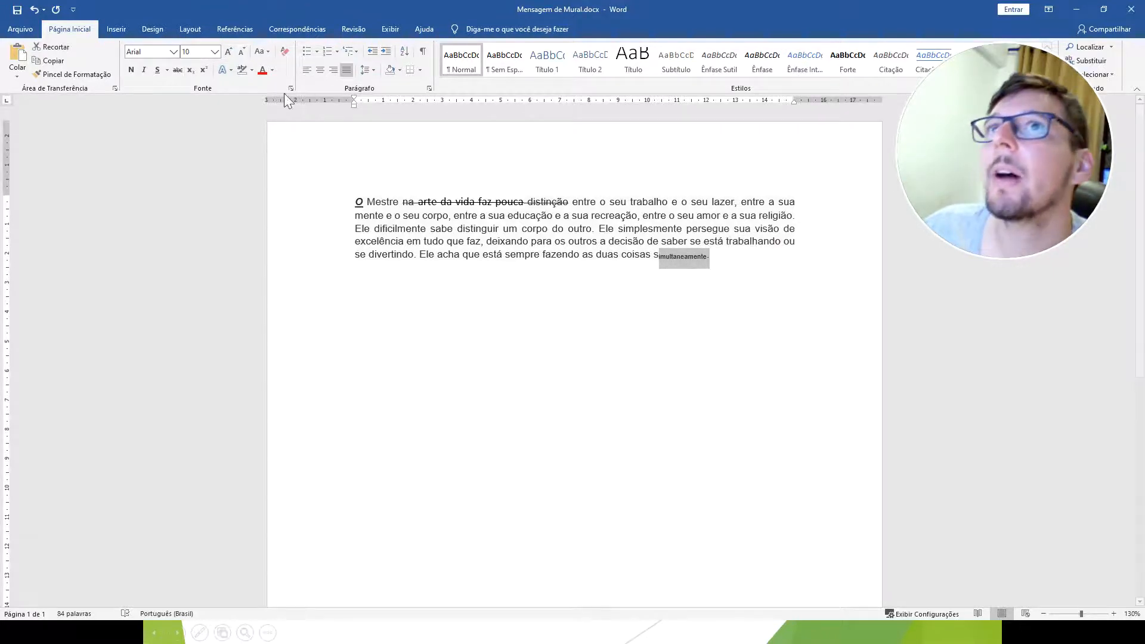
{"action": "left_click", "coordinate": [204, 70]}
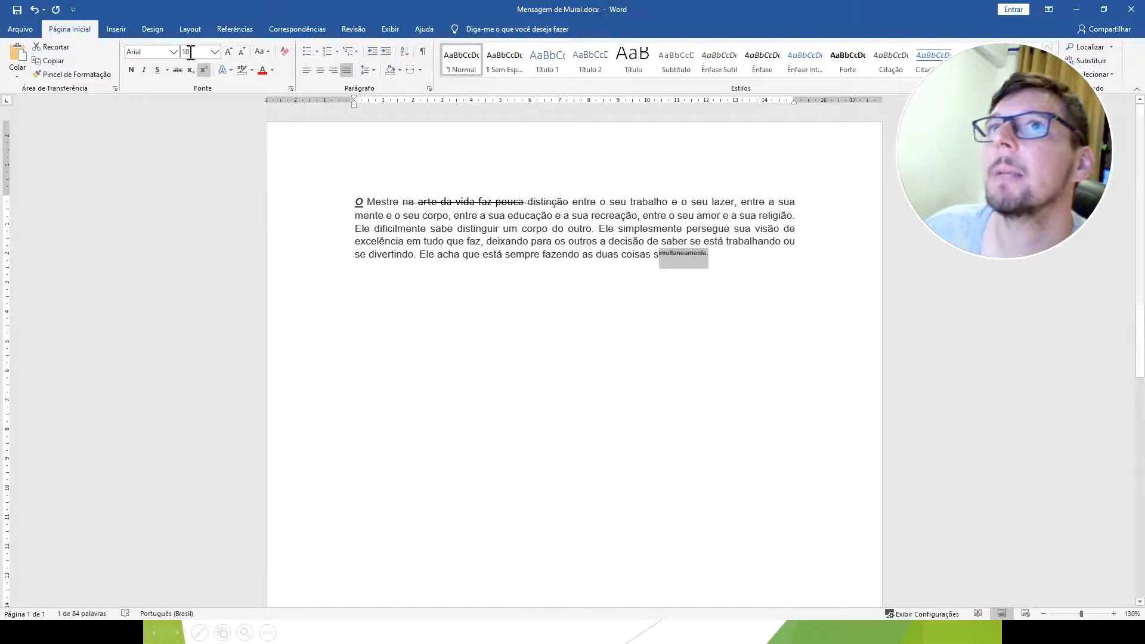
{"action": "left_click", "coordinate": [204, 69]}
{"action": "left_click", "coordinate": [613, 394]}
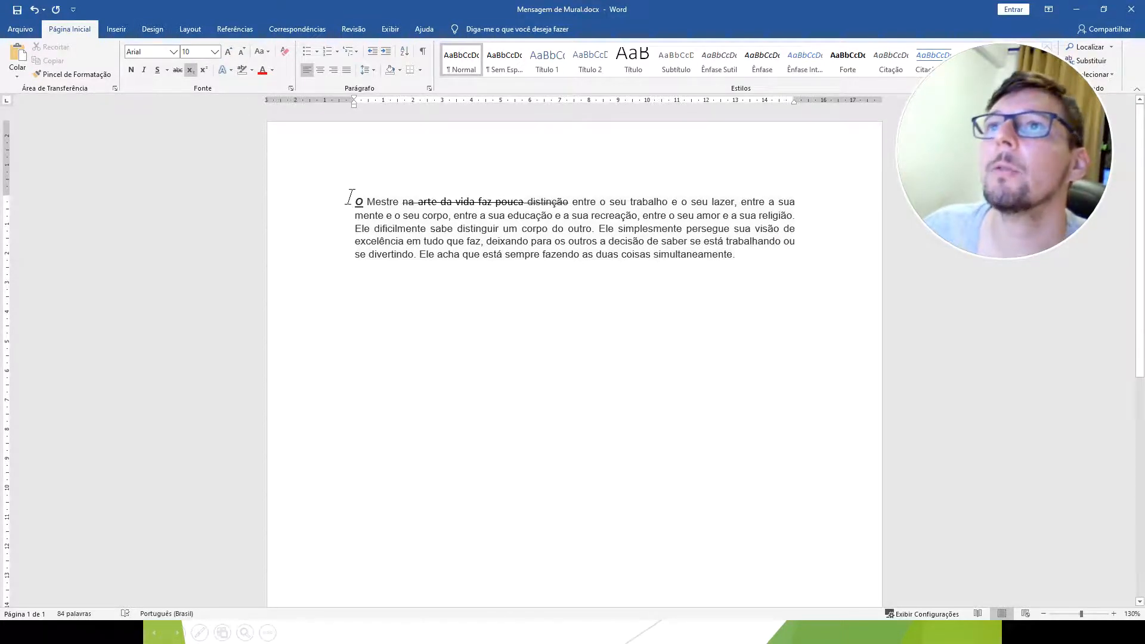
Clear all formatting from the entire message paragraph.
{"action": "left_click_drag", "start_coordinate": [352, 201], "coordinate": [762, 254]}
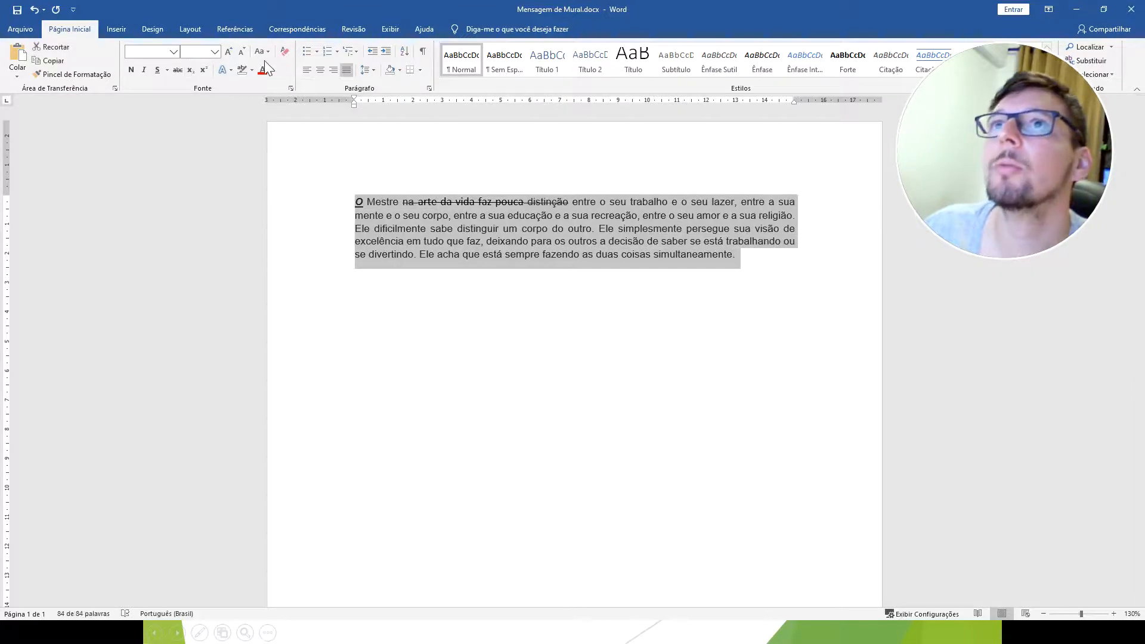
{"action": "left_click", "coordinate": [284, 51]}
{"action": "left_click", "coordinate": [502, 381]}
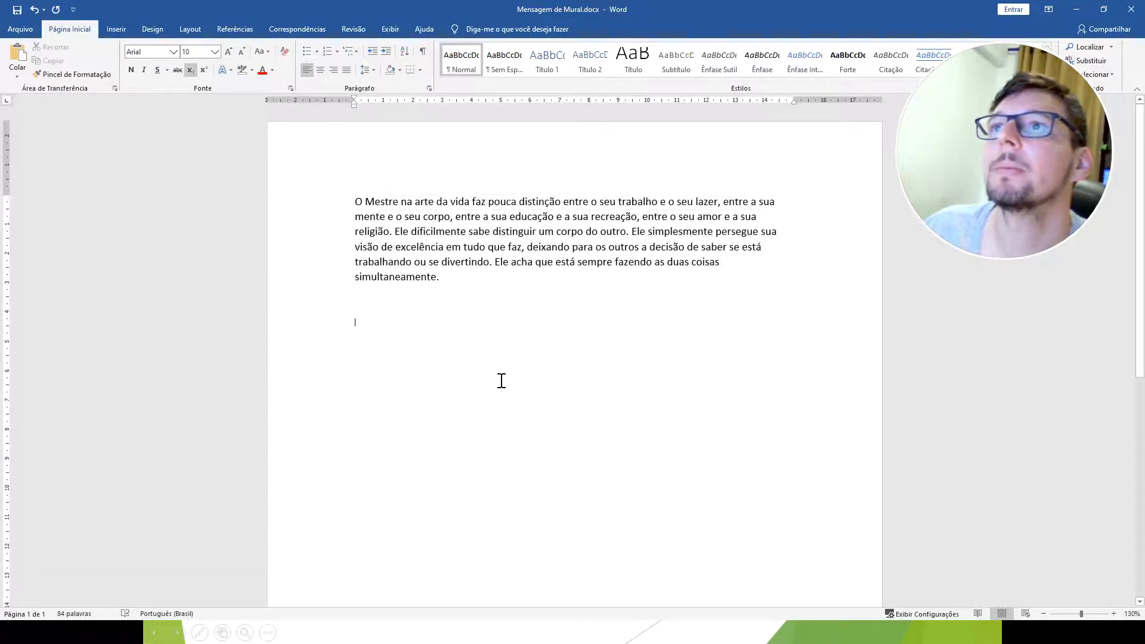
Switch to the slide show and advance from the font effects table to the paragraph formatting slide.
{"action": "left_click", "coordinate": [1069, 13]}
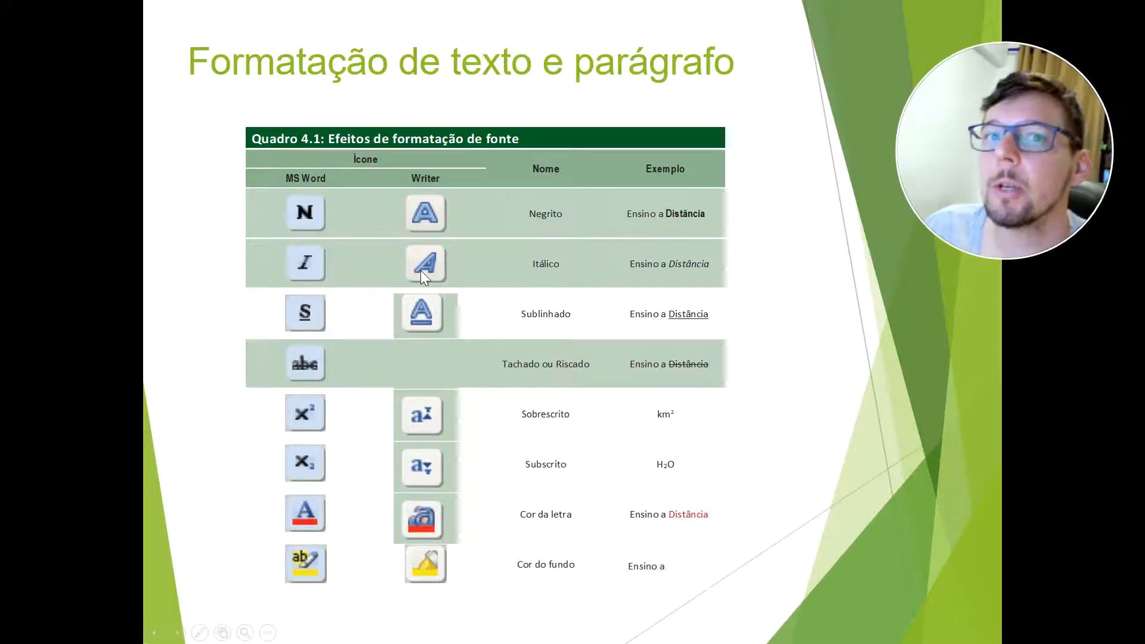
{"action": "left_click", "coordinate": [810, 465]}
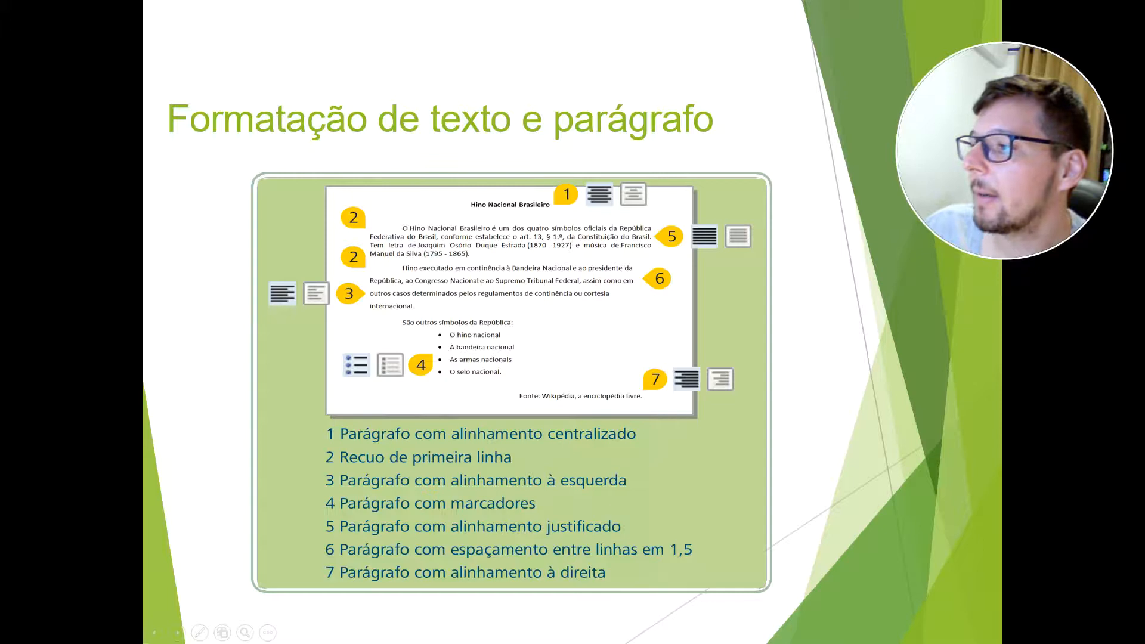
Switch back to Word and enter four first names on separate lines below the message paragraph.
{"action": "key", "text": "alt+Tab"}
{"action": "left_click", "coordinate": [418, 312]}
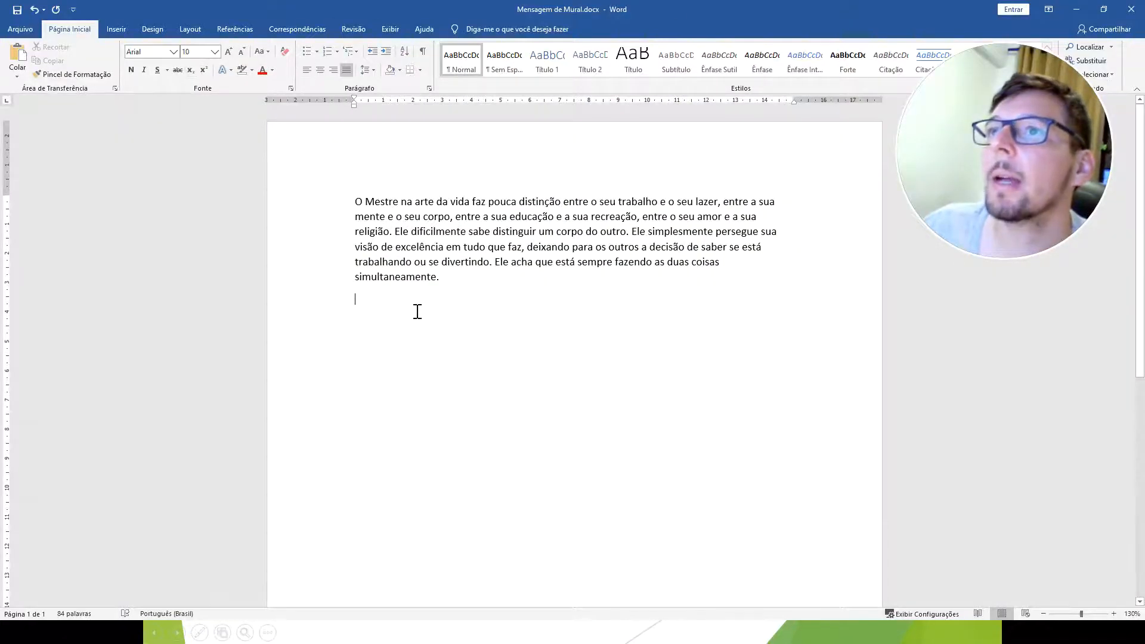
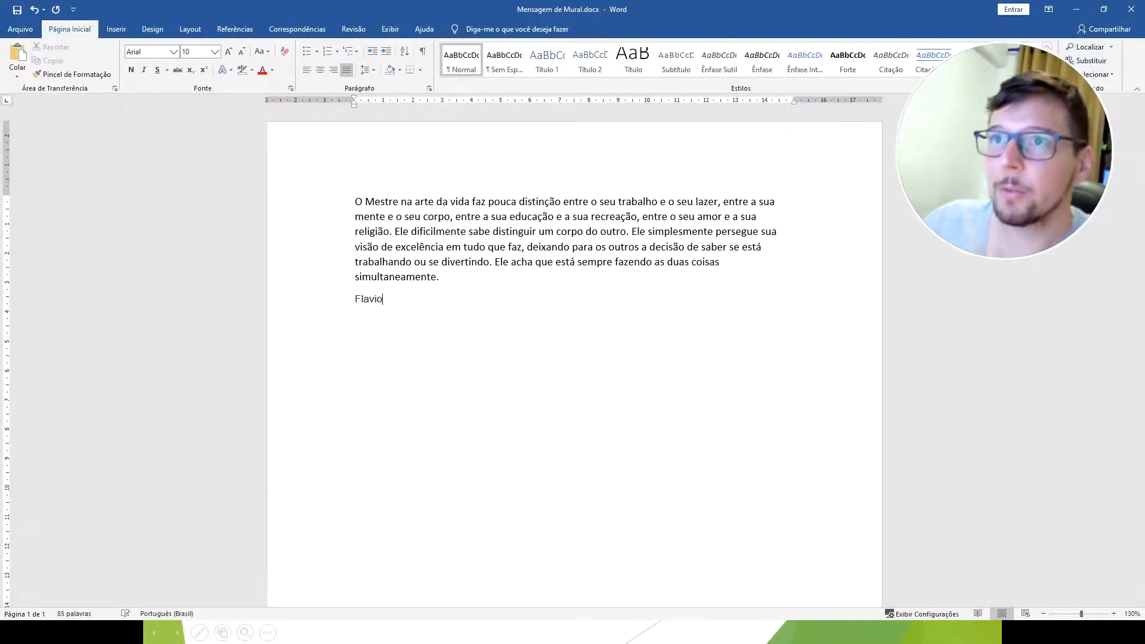
{"action": "key", "text": "Return"}
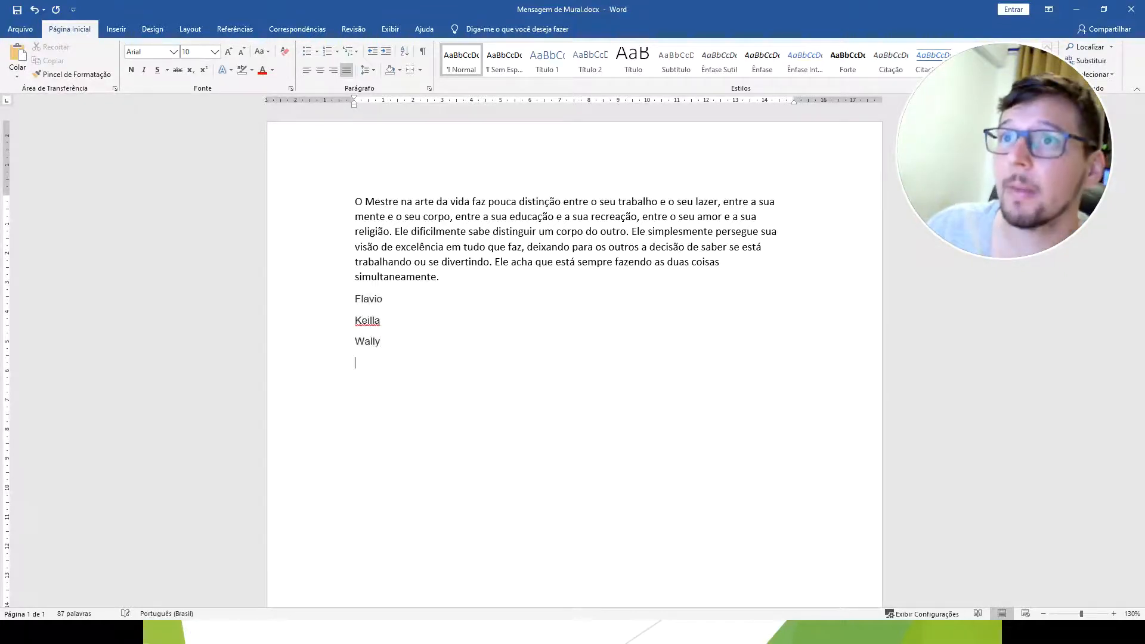
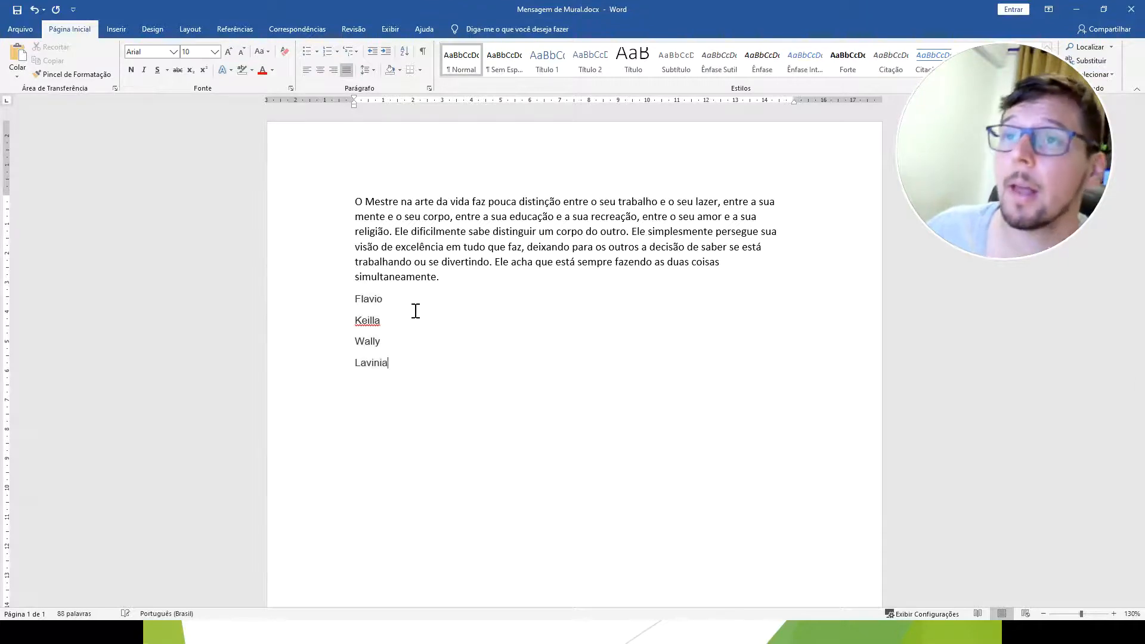
Format the four names as a bulleted list with arrow markers and return to the slide show.
{"action": "left_click_drag", "start_coordinate": [355, 296], "coordinate": [389, 369]}
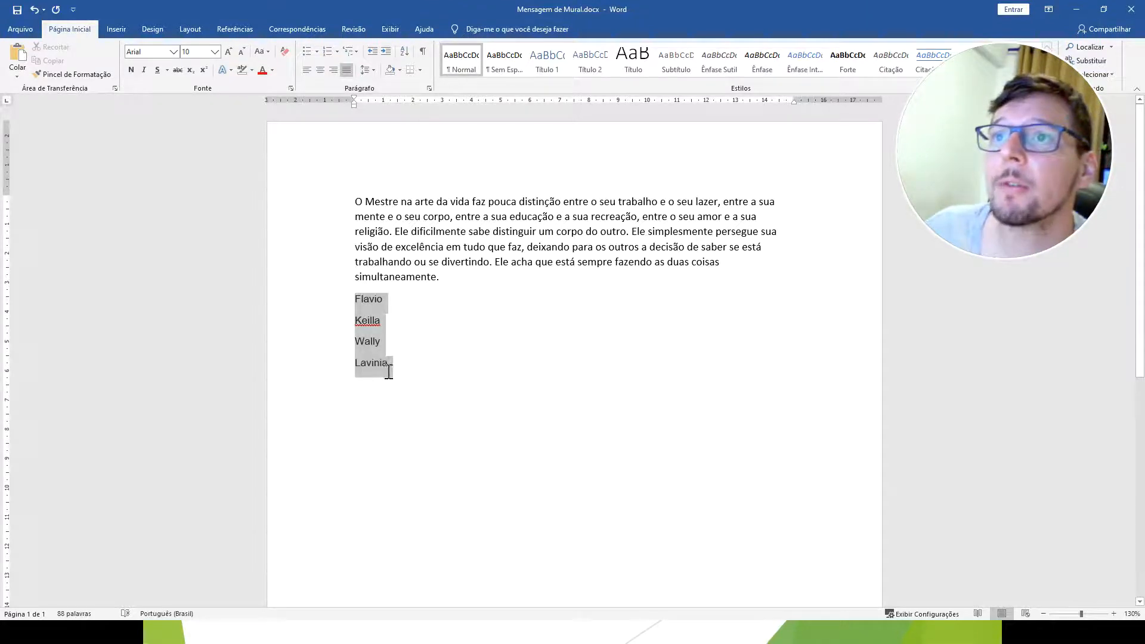
{"action": "left_click", "coordinate": [316, 52]}
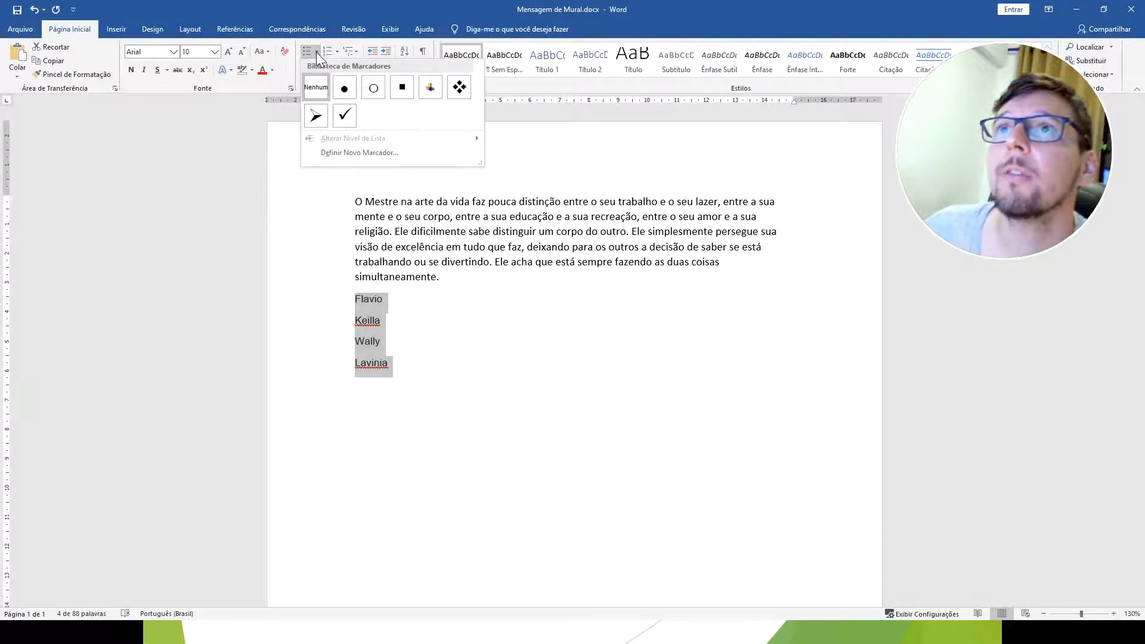
{"action": "left_click", "coordinate": [316, 117]}
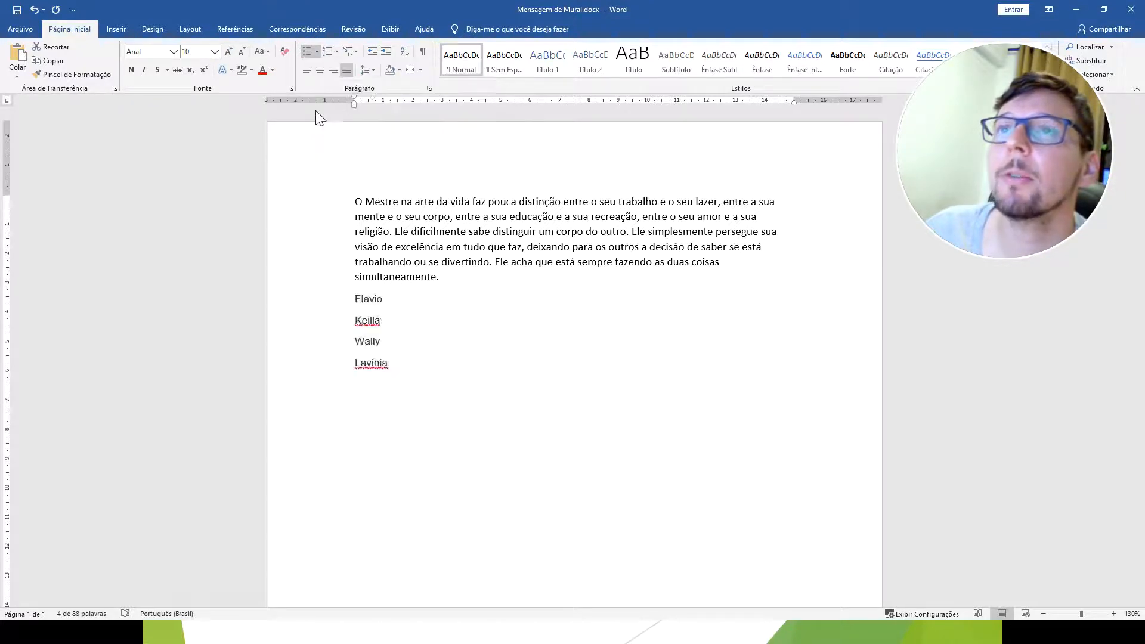
{"action": "left_click", "coordinate": [1077, 12]}
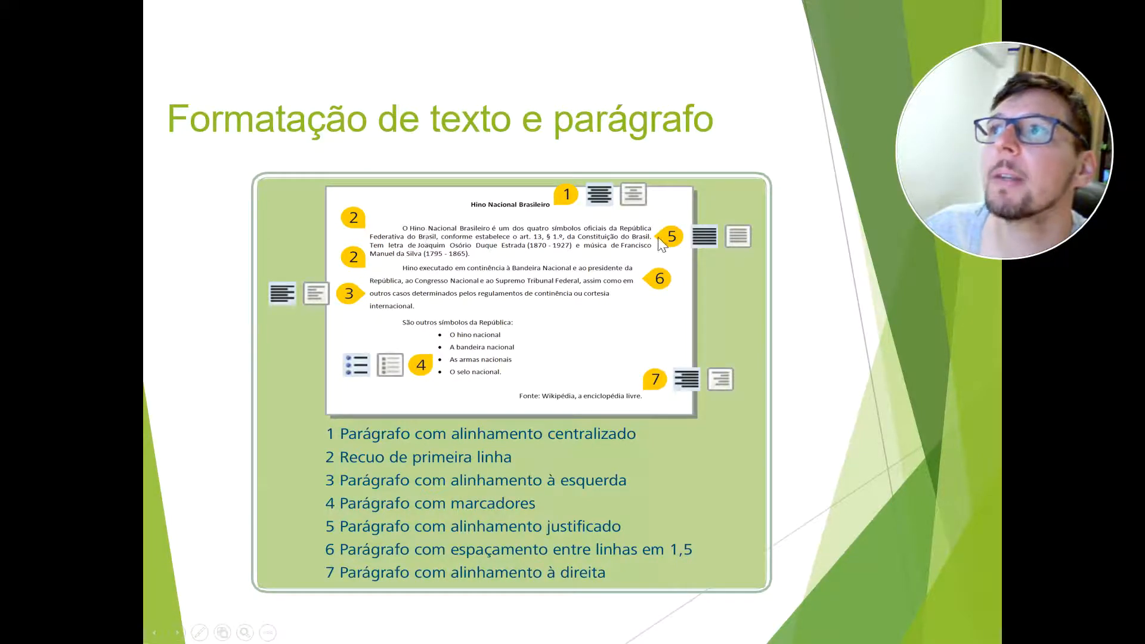
Switch back to Word and delete the bulleted name list below the paragraph.
{"action": "key", "text": "alt+Tab"}
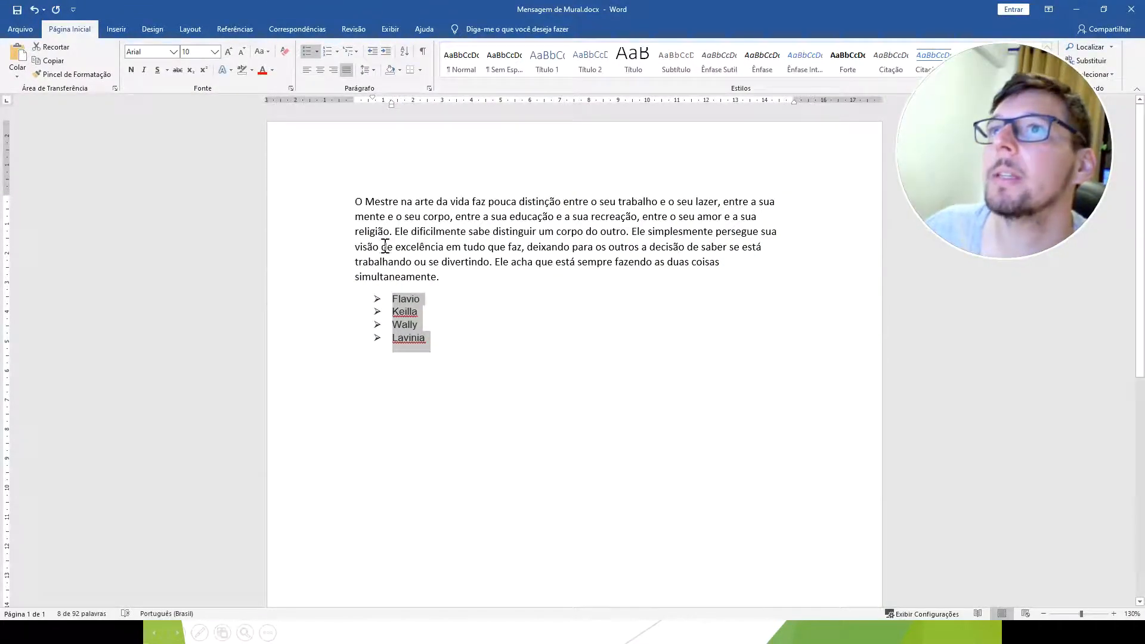
{"action": "left_click", "coordinate": [430, 358]}
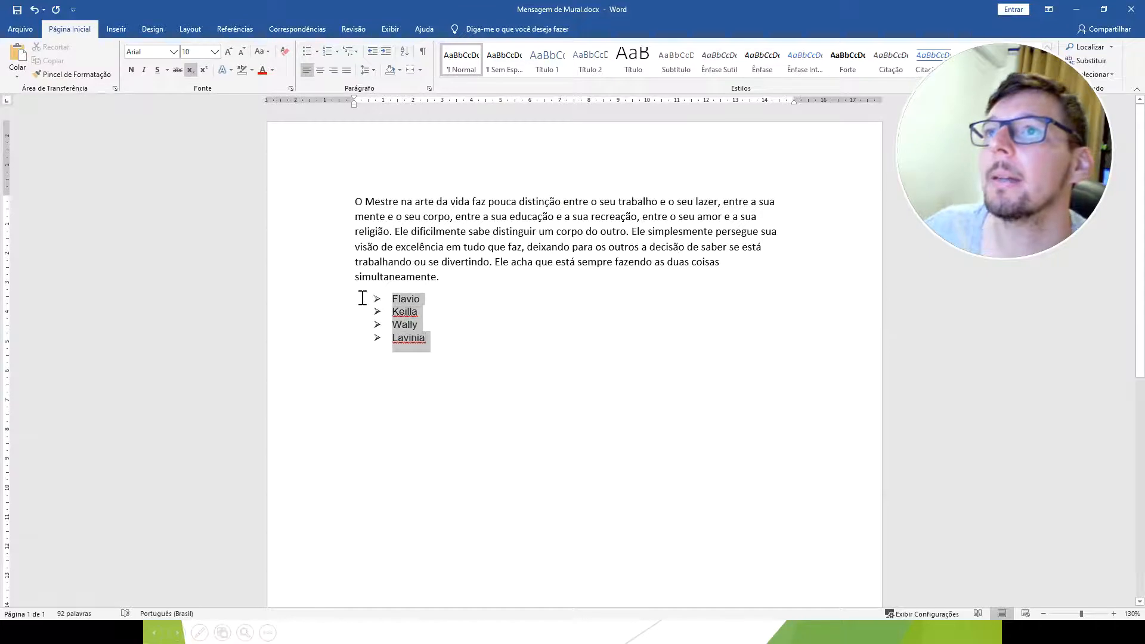
{"action": "key", "text": "Delete"}
Apply justified alignment to the message paragraph, ending with the entire paragraph selected.
{"action": "left_click_drag", "start_coordinate": [355, 201], "coordinate": [810, 218]}
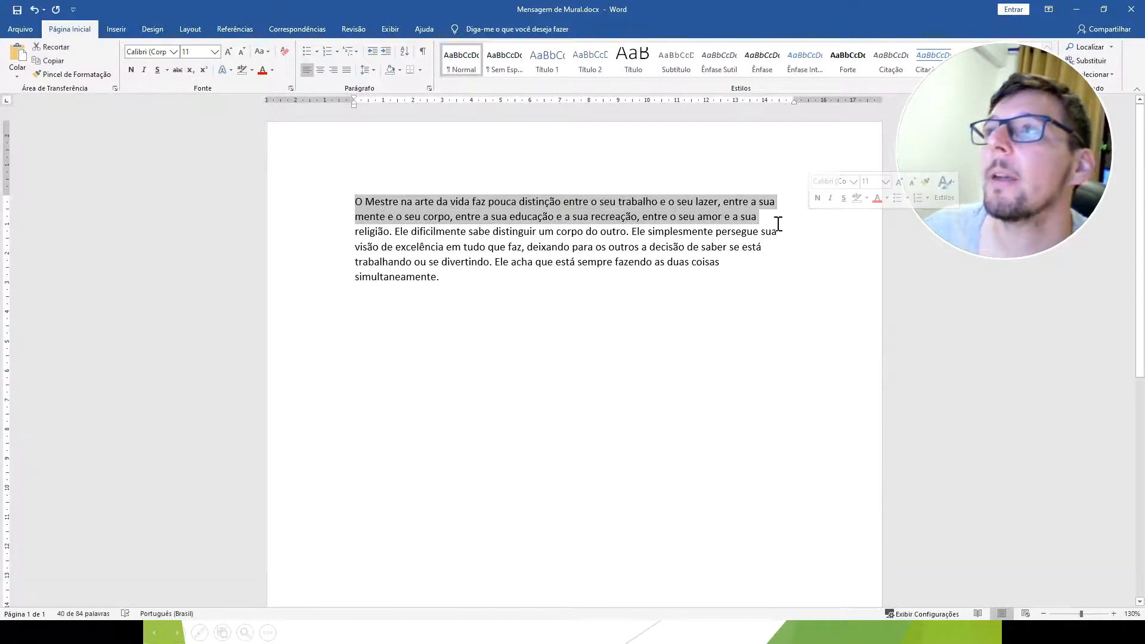
{"action": "left_click", "coordinate": [347, 70]}
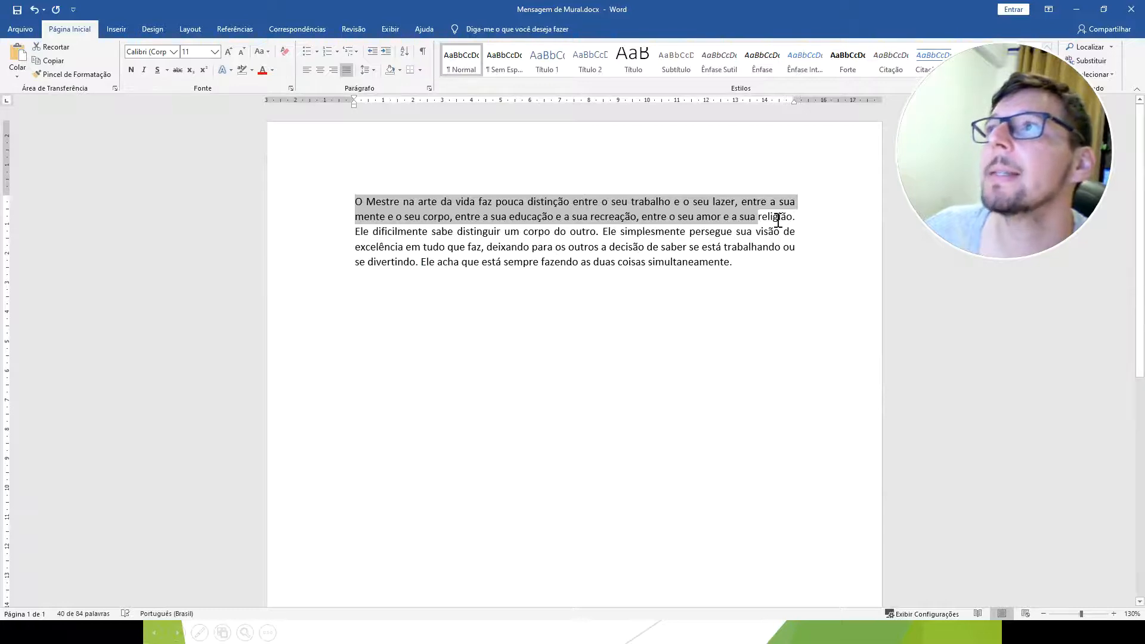
{"action": "left_click", "coordinate": [354, 206]}
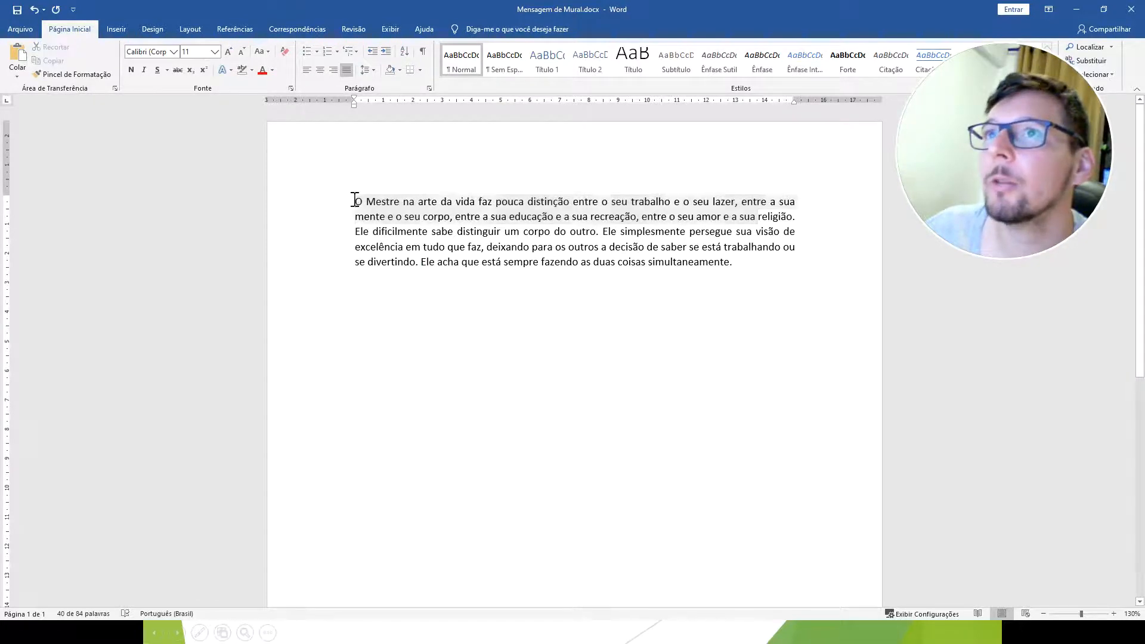
{"action": "left_click_drag", "start_coordinate": [354, 203], "coordinate": [753, 270]}
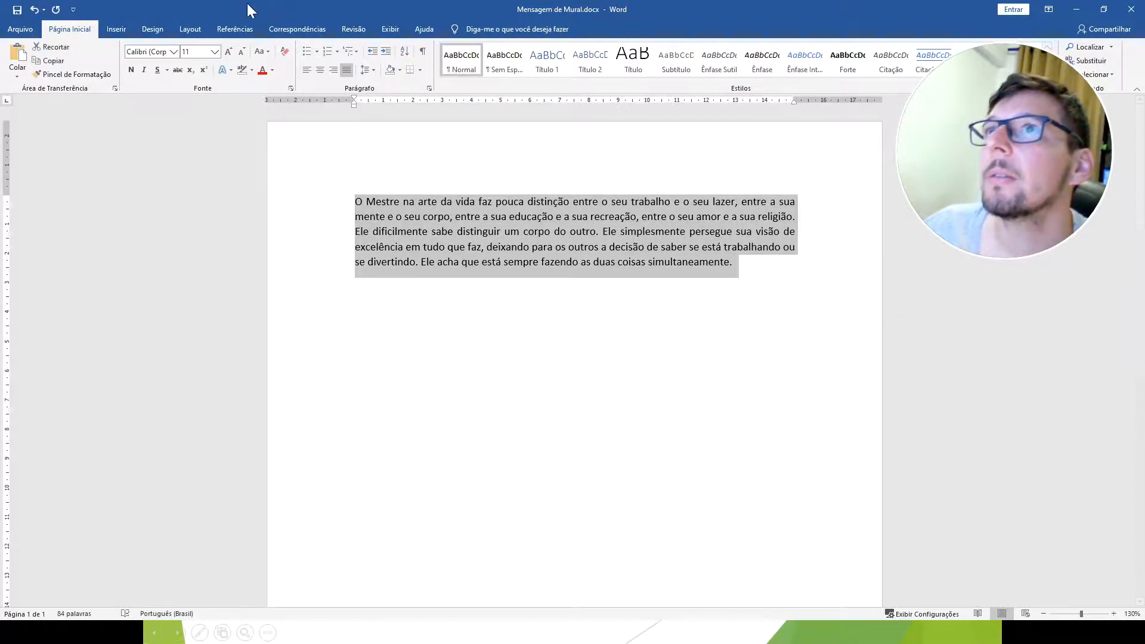
{"action": "left_click", "coordinate": [347, 68]}
{"action": "left_click", "coordinate": [347, 68]}
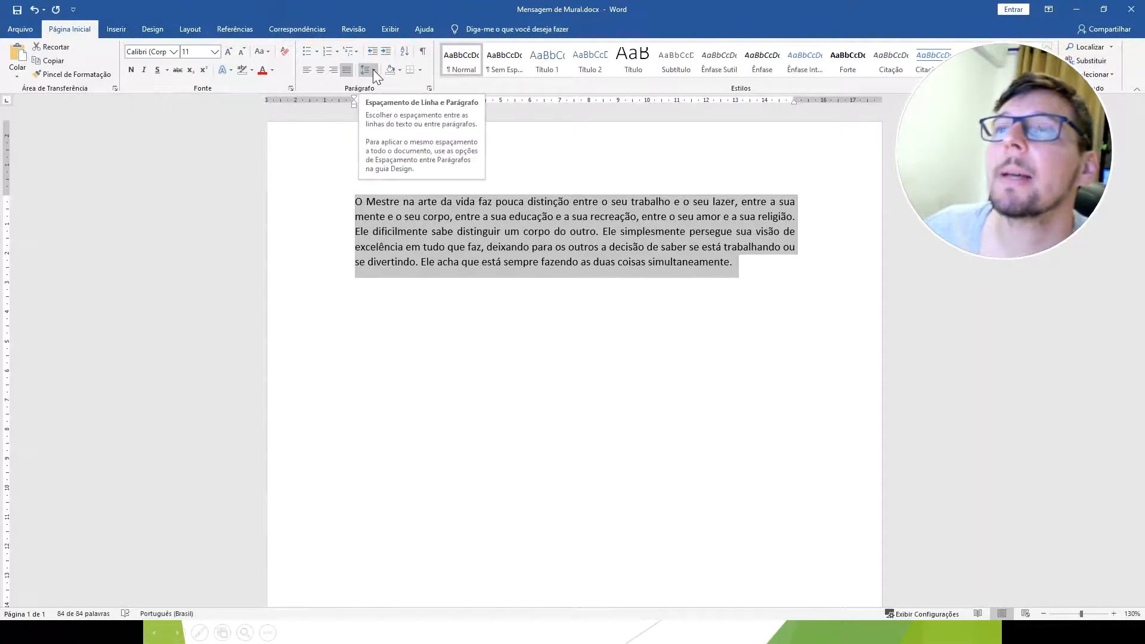
Set the line spacing of the message paragraph to 1,5 and return to the paragraph formatting slide.
{"action": "left_click", "coordinate": [374, 69]}
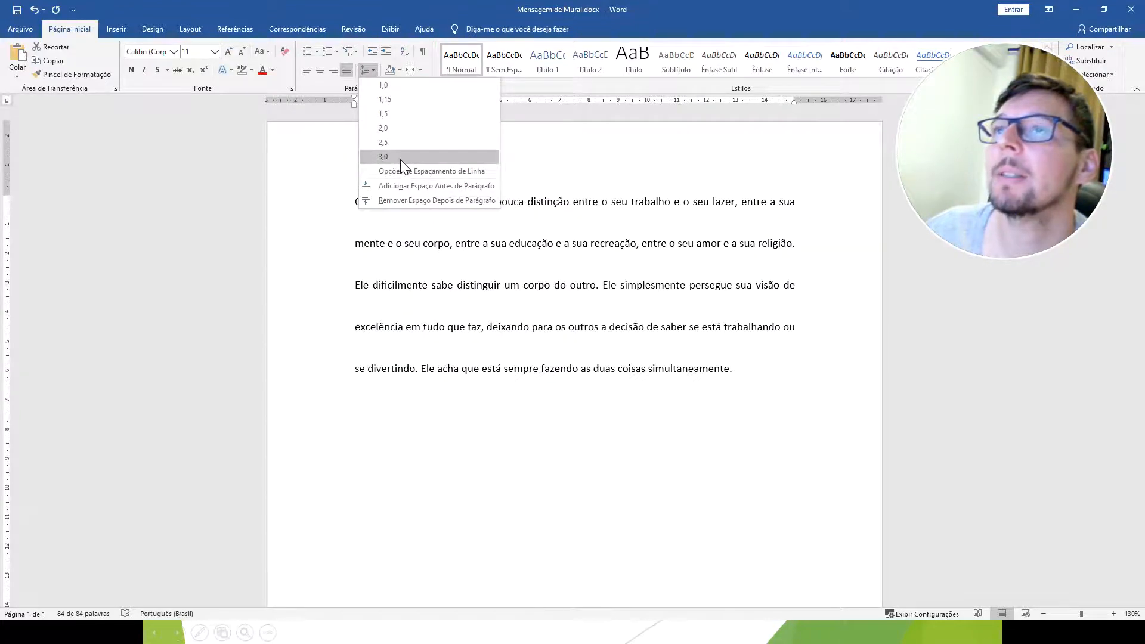
{"action": "left_click", "coordinate": [407, 113]}
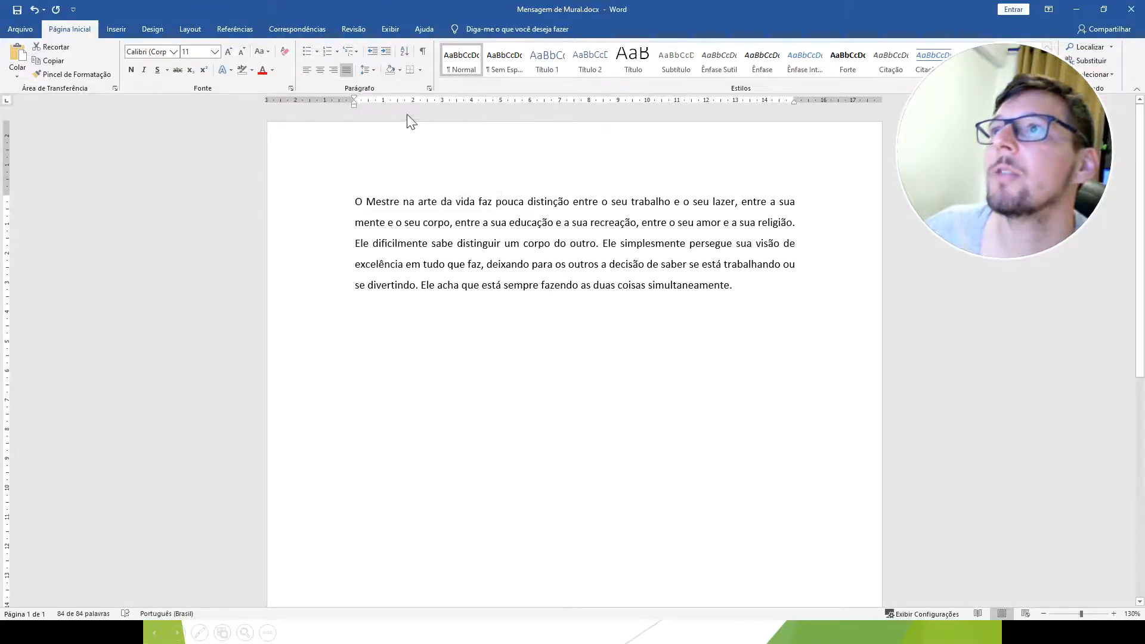
{"action": "key", "text": "ctrl+a"}
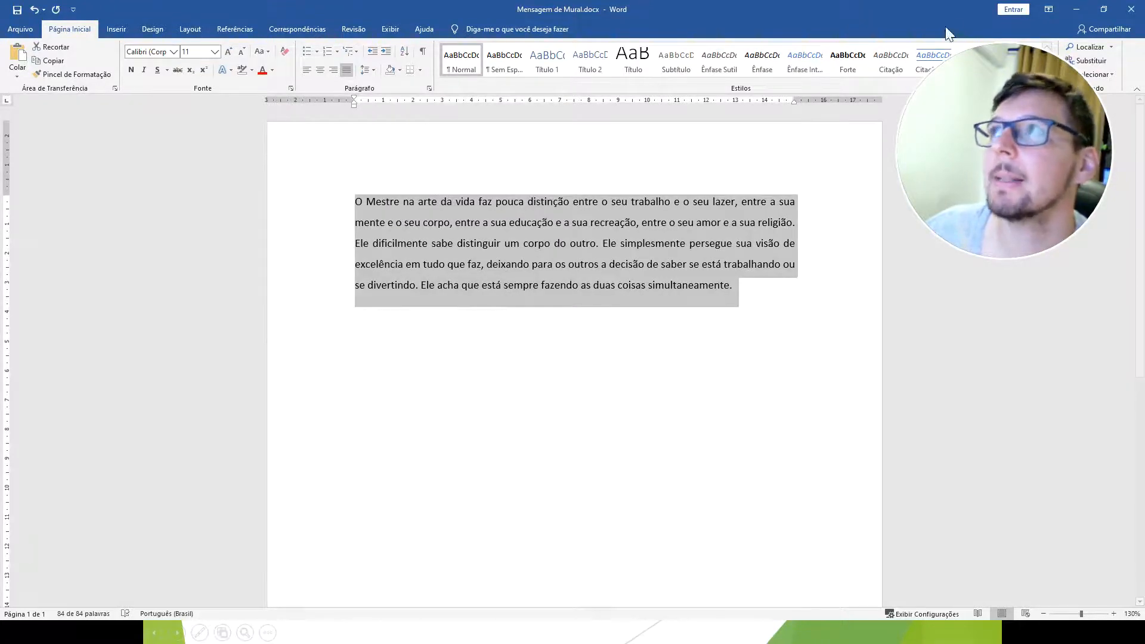
{"action": "left_click", "coordinate": [1077, 9]}
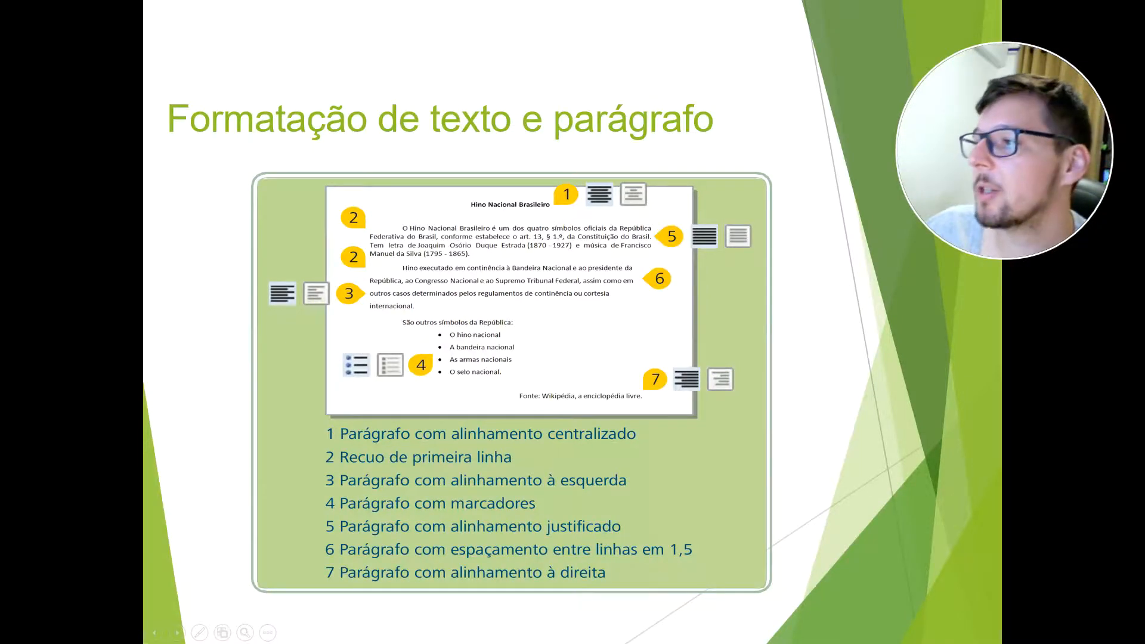
Switch to Word, right-align the selected message paragraph and return to the slide show.
{"action": "key", "text": "alt+Tab"}
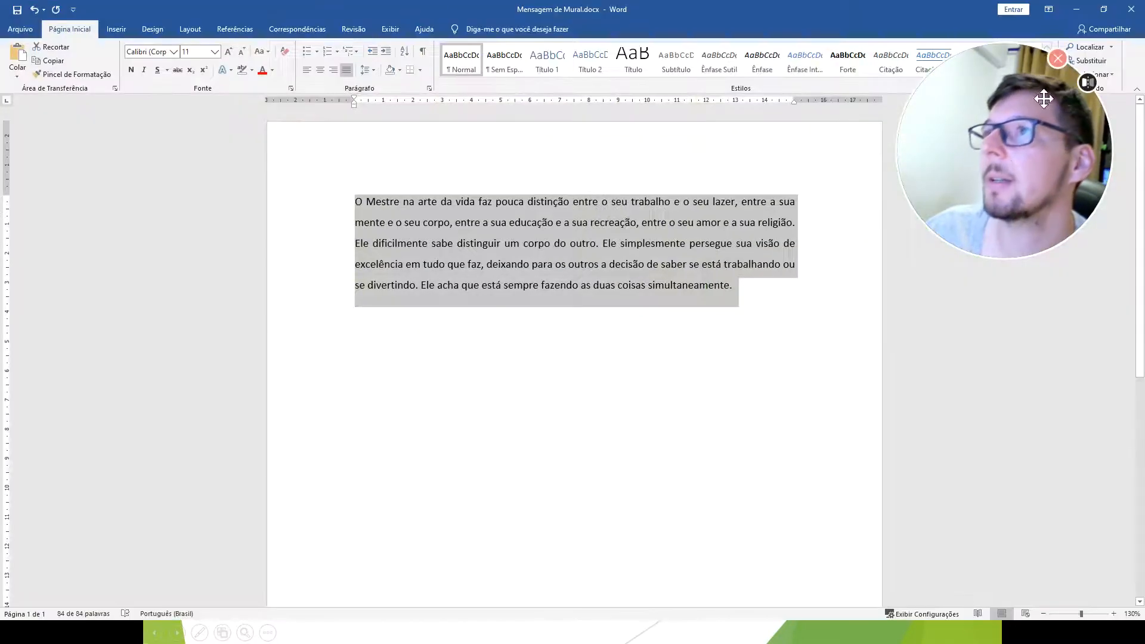
{"action": "left_click", "coordinate": [333, 71]}
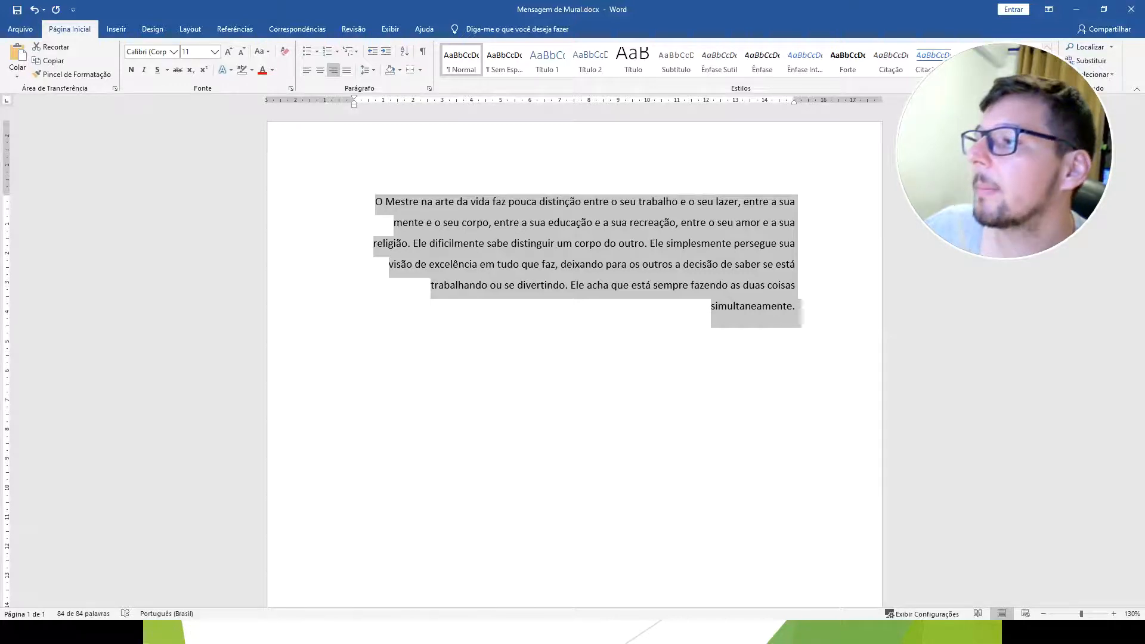
{"action": "left_click", "coordinate": [1077, 9]}
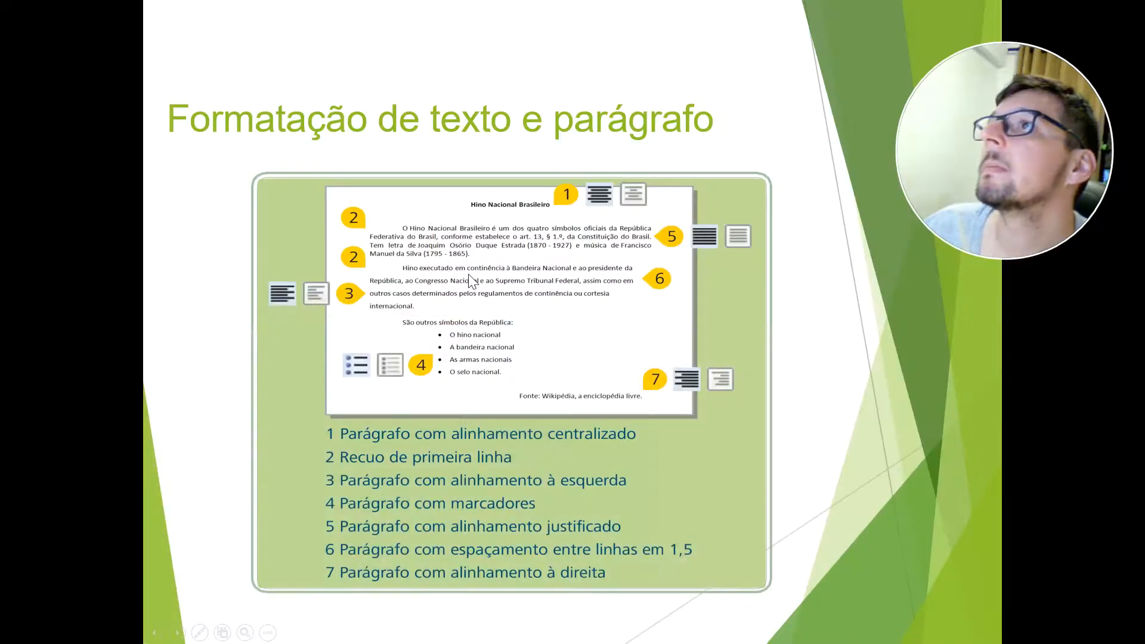
Advance the slide show to the Tabelas slide, switch back to Word and justify the message paragraph.
{"action": "left_click", "coordinate": [549, 400]}
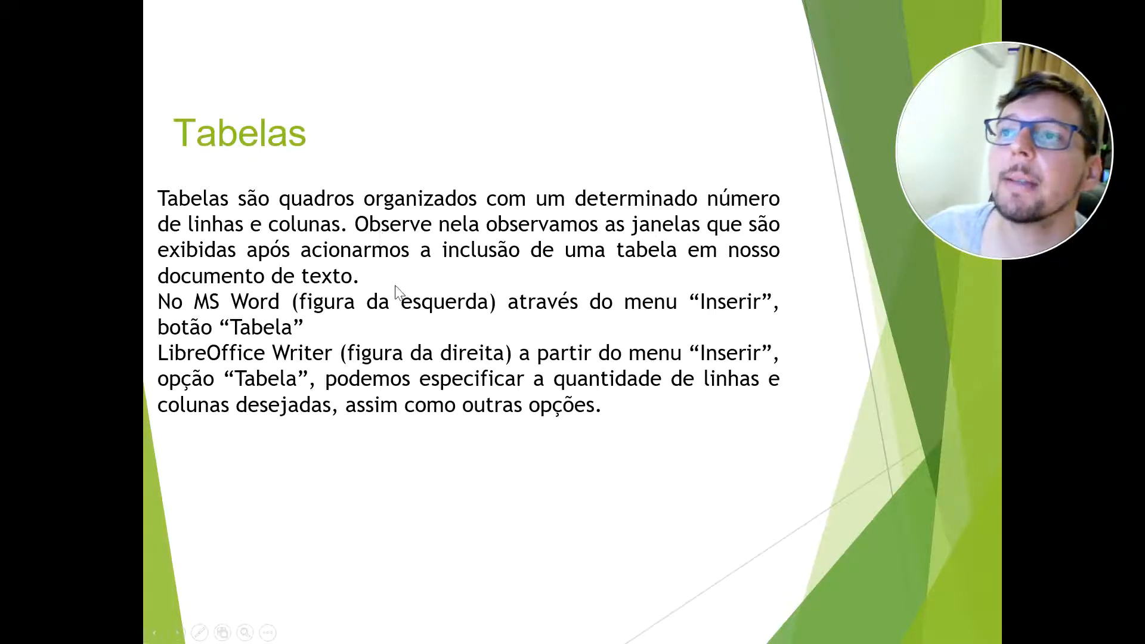
{"action": "key", "text": "alt+Tab"}
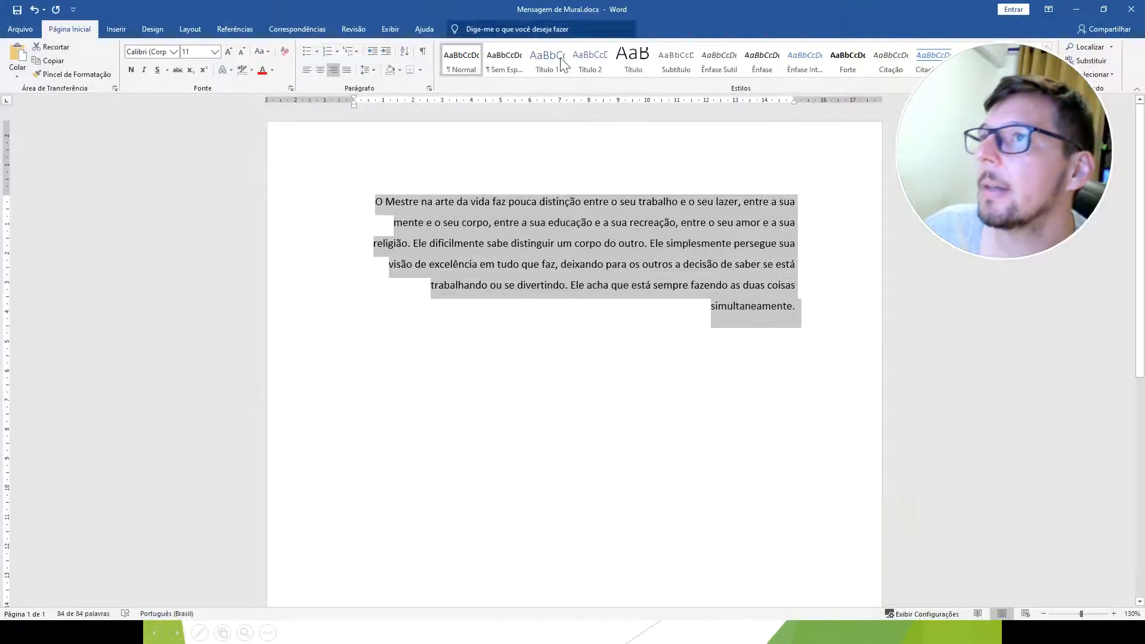
{"action": "left_click", "coordinate": [346, 69]}
Add three blank lines below the message paragraph.
{"action": "left_click", "coordinate": [770, 308]}
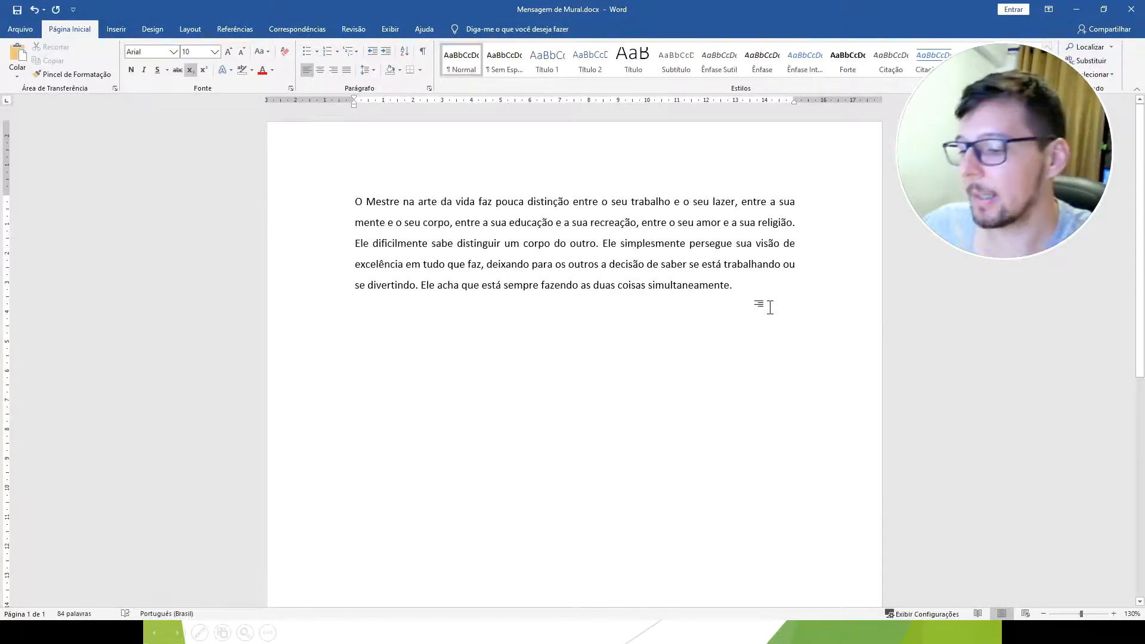
{"action": "key", "text": "Return"}
{"action": "key", "text": "Return"}
{"action": "key", "text": "Return"}
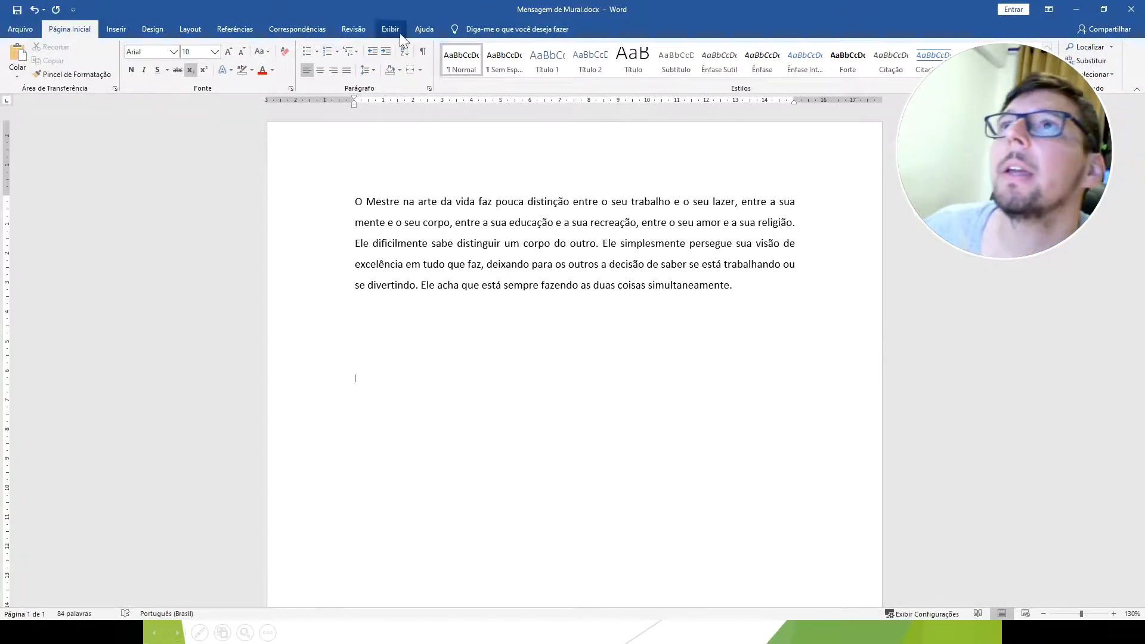
Insert a table of 10 columns by 8 rows below the paragraph, preview table styles on it and undo the insertion.
{"action": "left_click", "coordinate": [109, 30]}
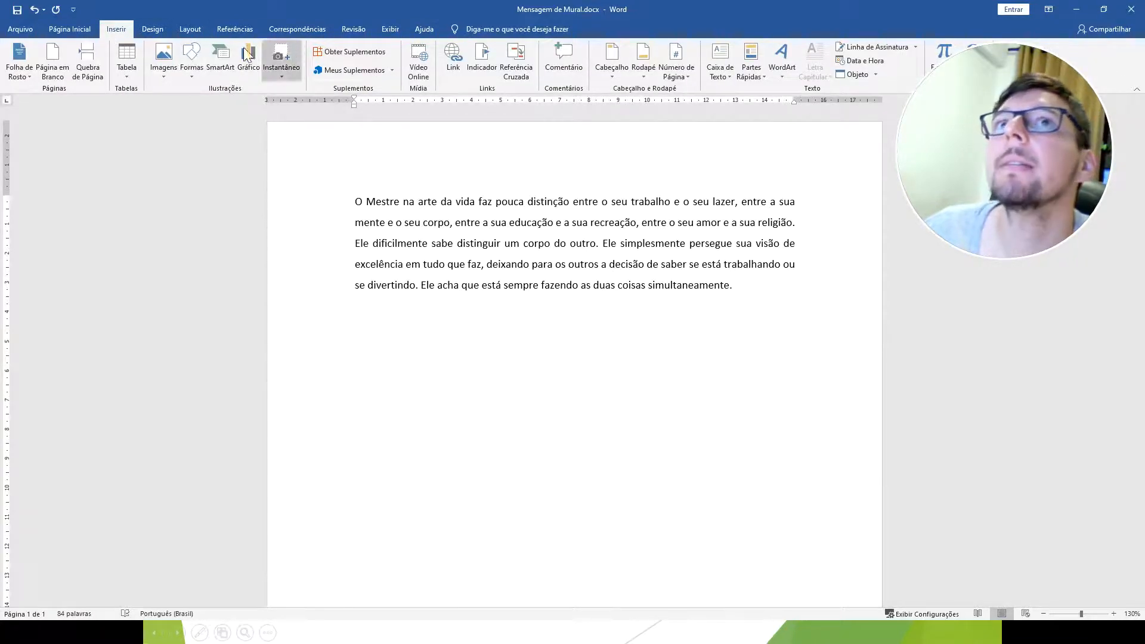
{"action": "left_click", "coordinate": [131, 69]}
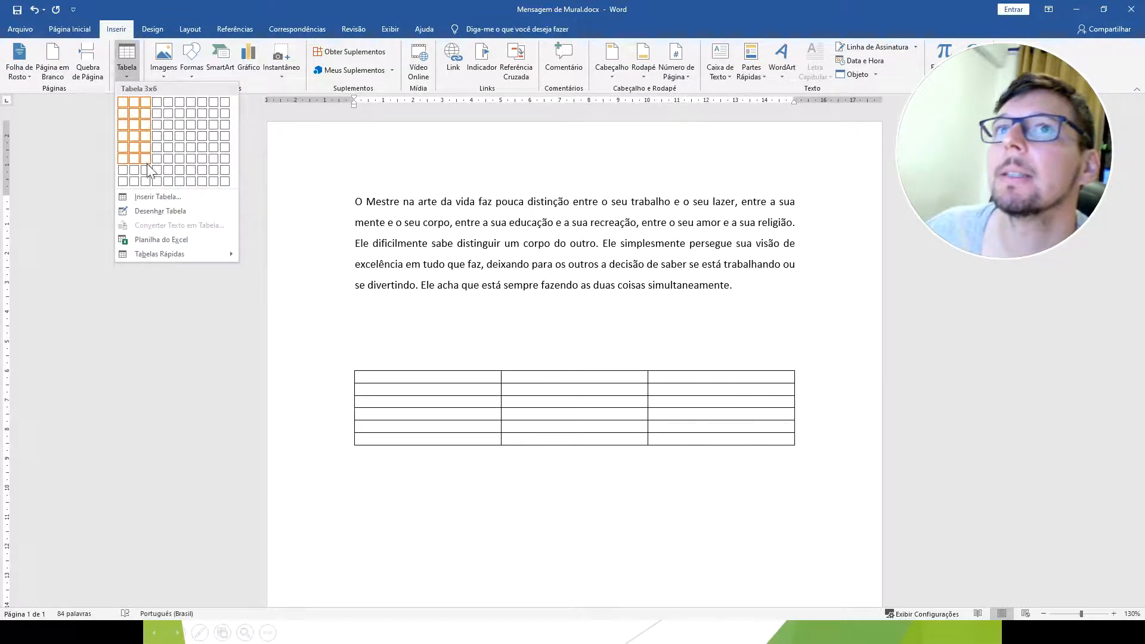
{"action": "left_click", "coordinate": [228, 185]}
{"action": "left_click", "coordinate": [439, 401]}
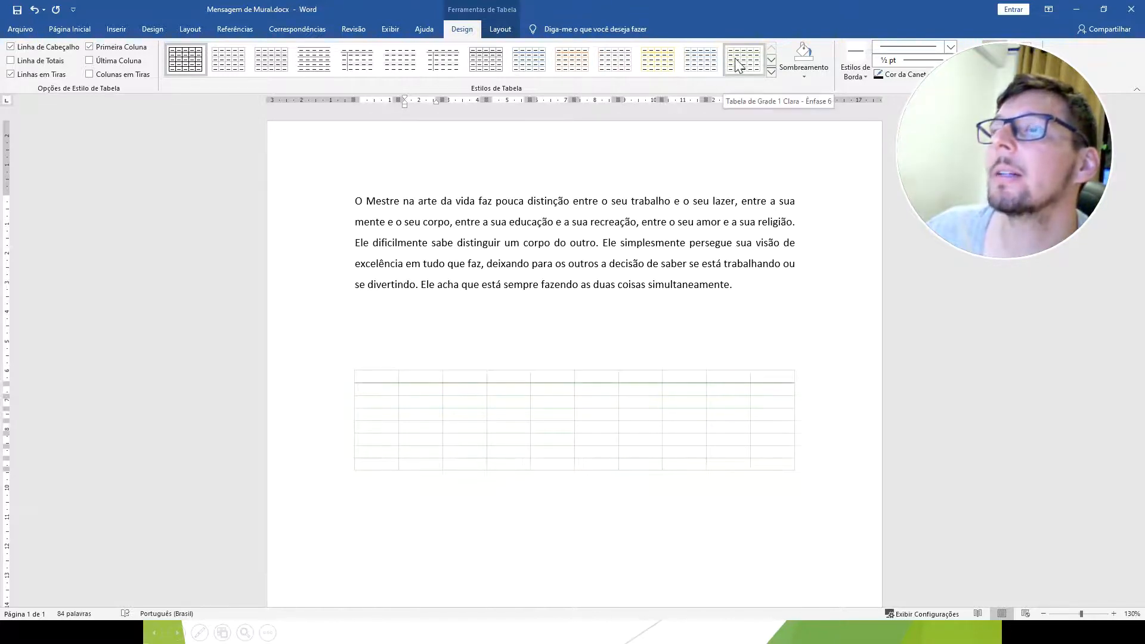
{"action": "left_click", "coordinate": [300, 330]}
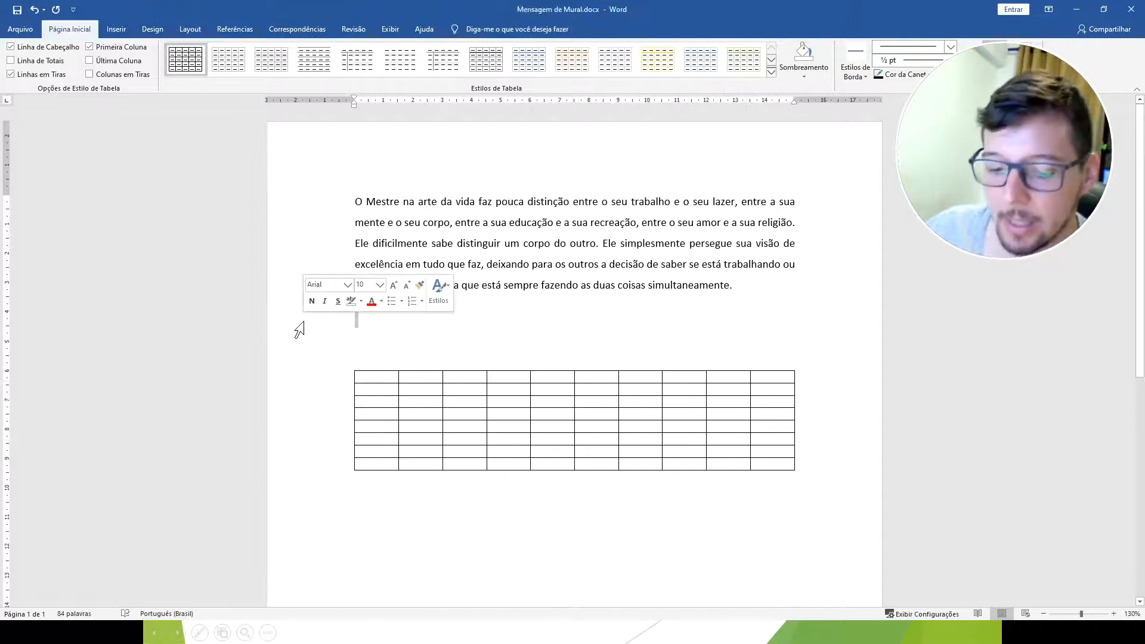
{"action": "key", "text": "ctrl+z"}
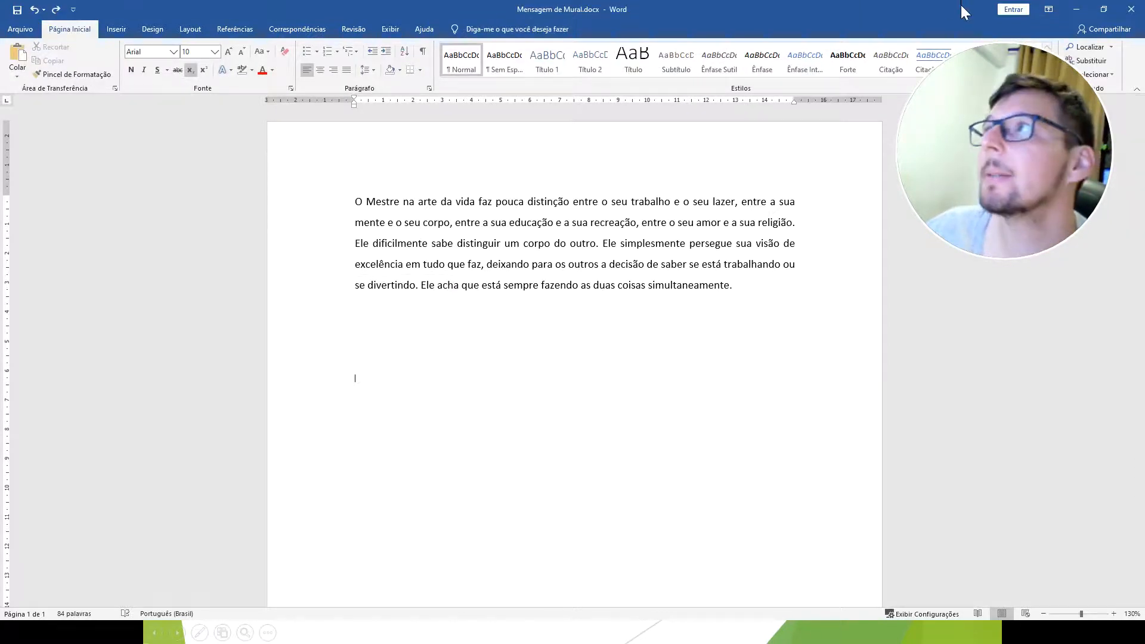
Return to the slide show, reveal the Inserir tabela illustration on the Tabelas slide and switch back to Word.
{"action": "left_click", "coordinate": [1076, 9]}
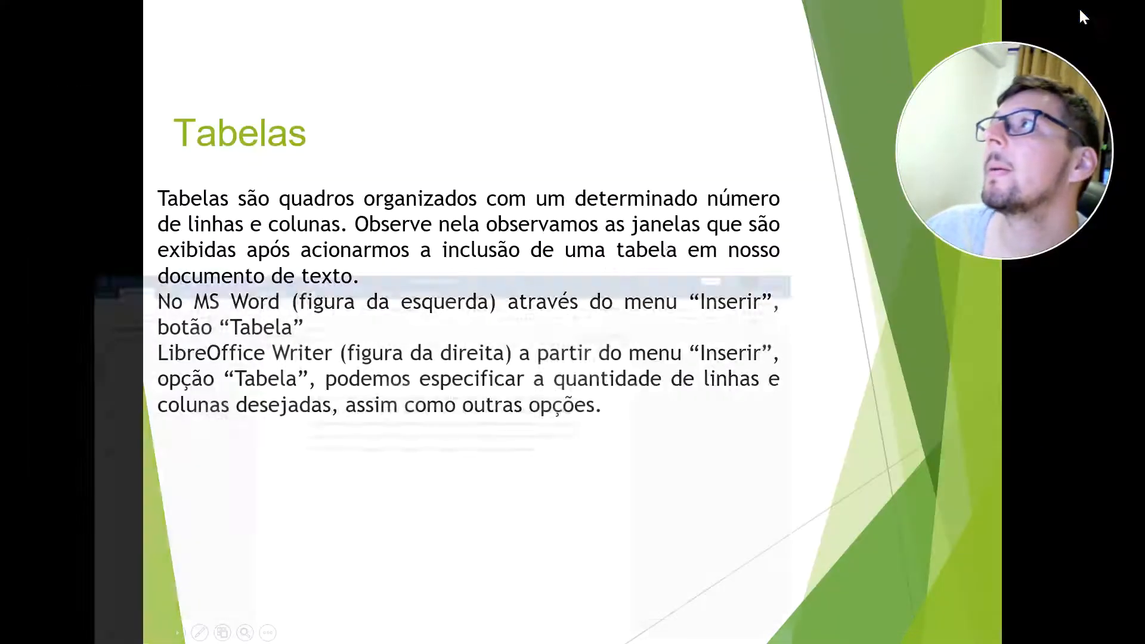
{"action": "left_click", "coordinate": [387, 468]}
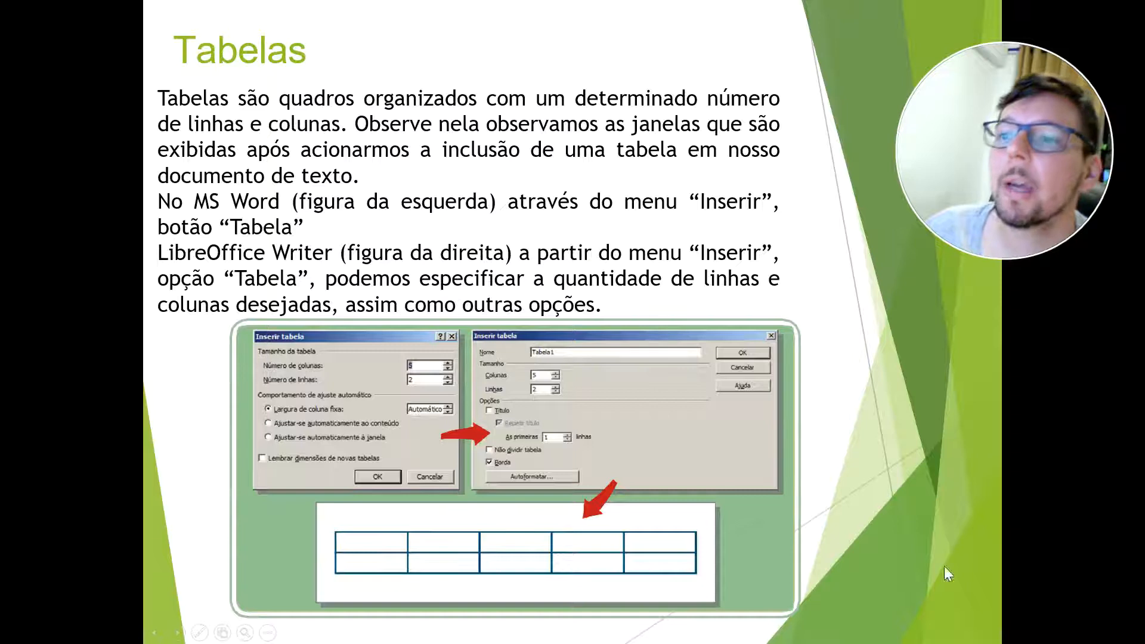
{"action": "key", "text": "alt+Tab"}
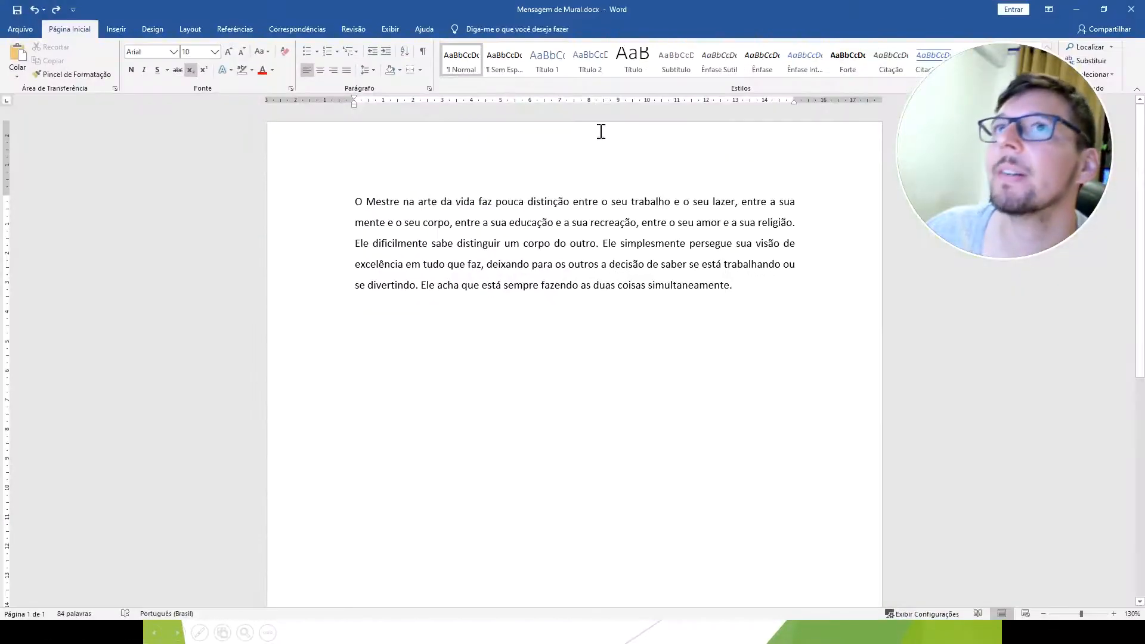
Insert a table with 10 columns and 20 rows below the paragraph, set to fit automatically to its content.
{"action": "left_click", "coordinate": [113, 27]}
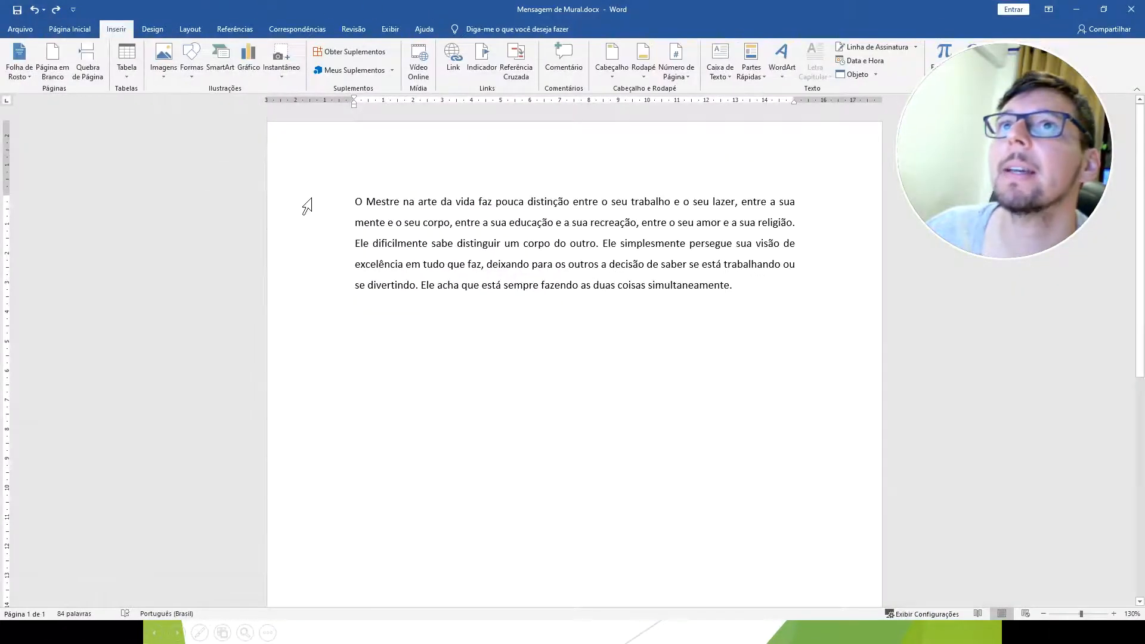
{"action": "left_click", "coordinate": [127, 72]}
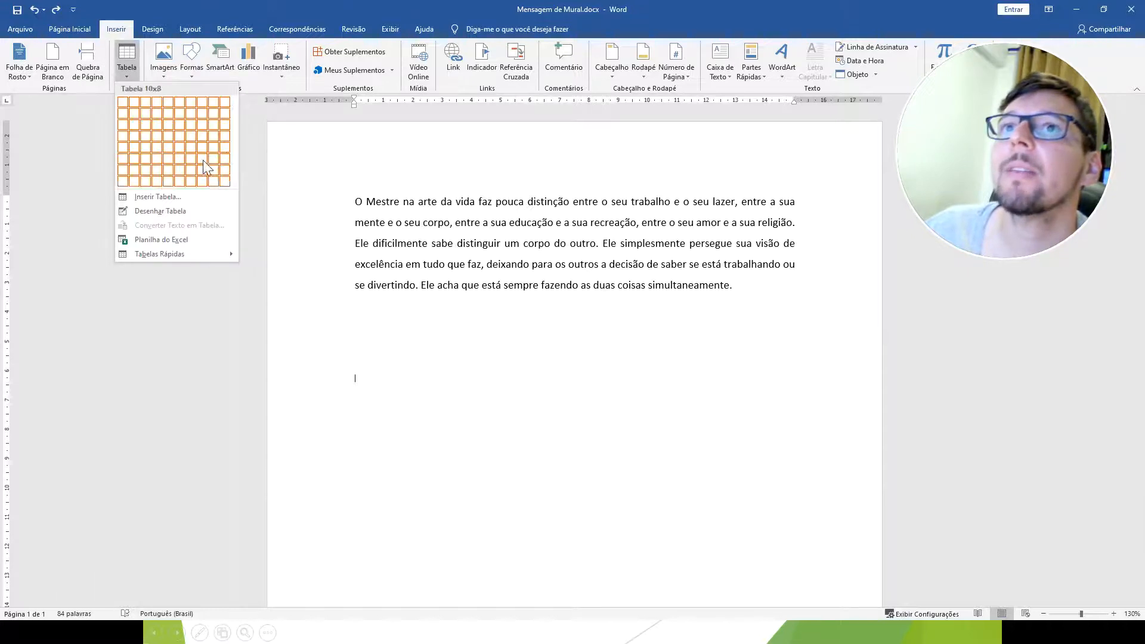
{"action": "left_click", "coordinate": [385, 374]}
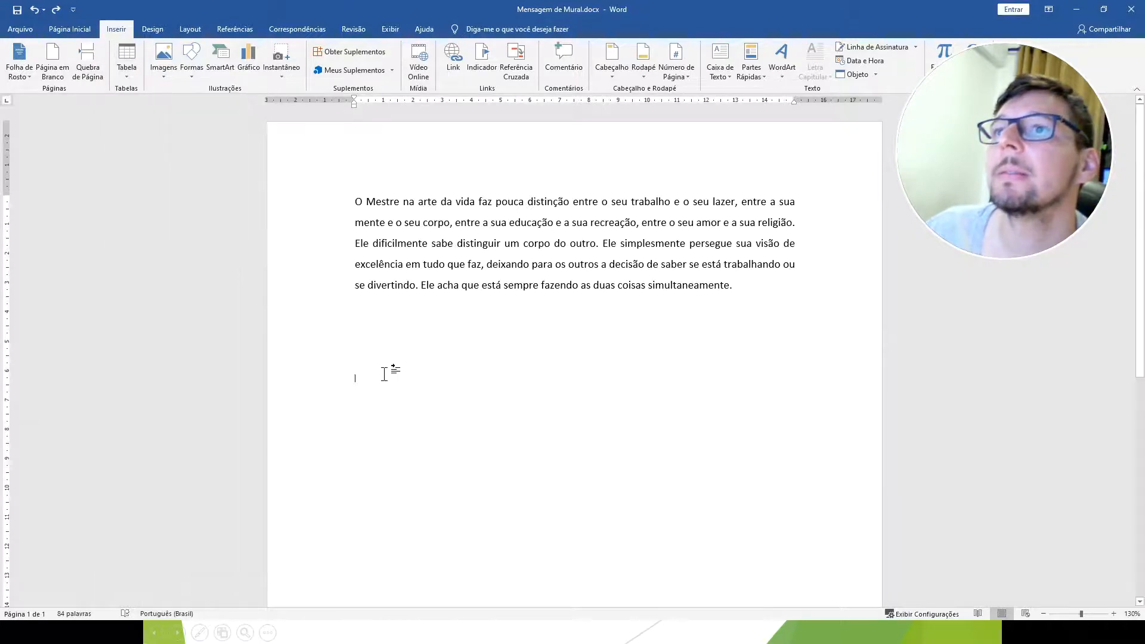
{"action": "left_click", "coordinate": [126, 66]}
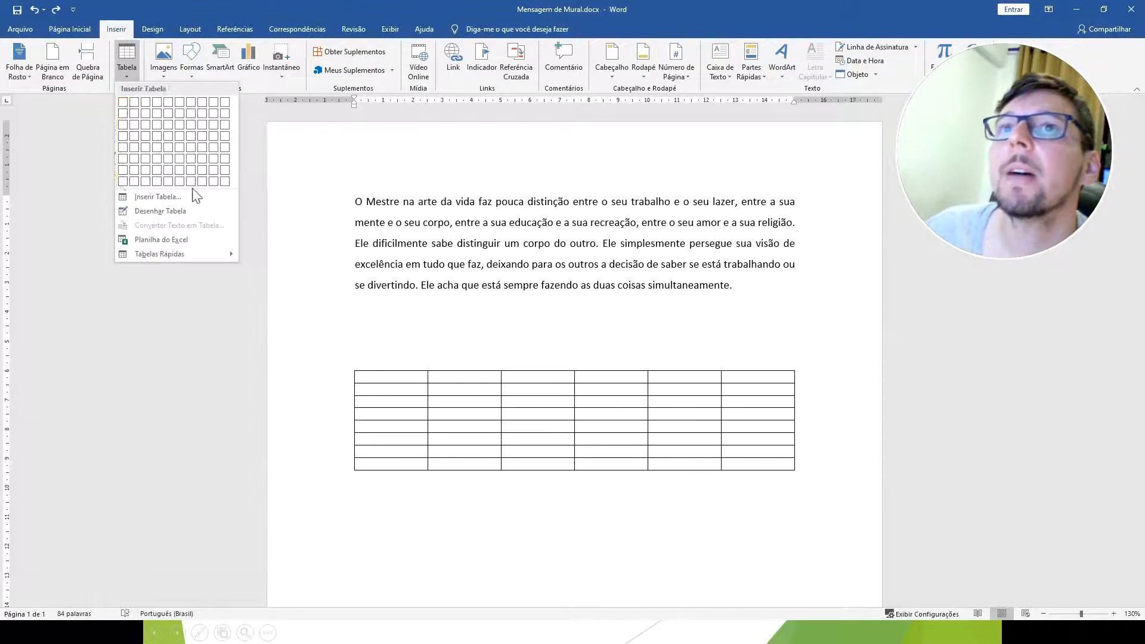
{"action": "left_click", "coordinate": [158, 196]}
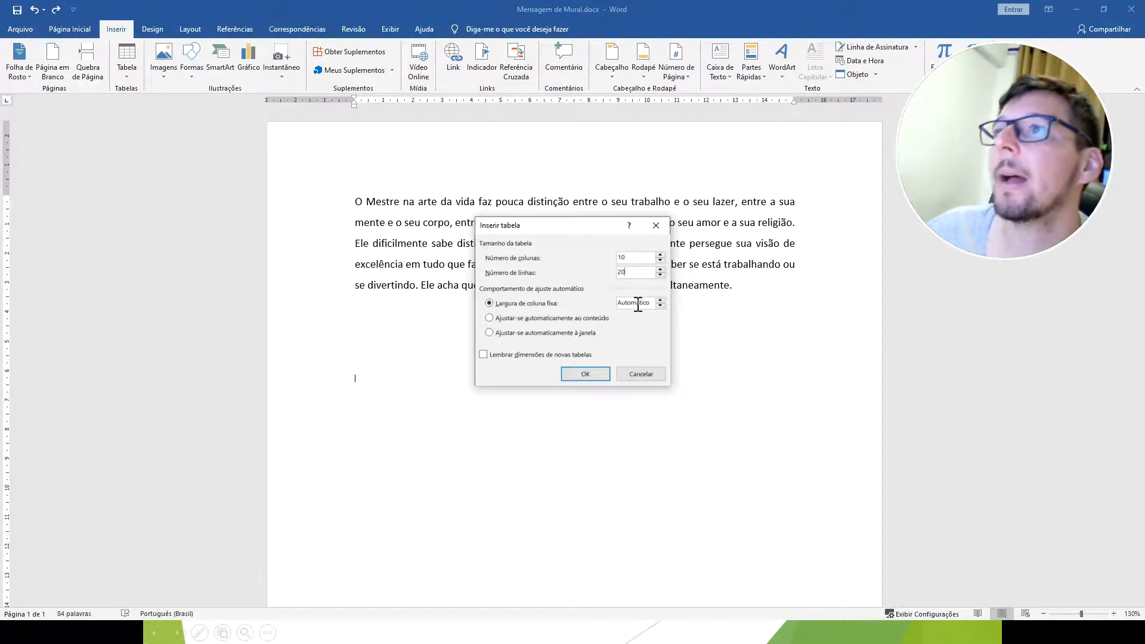
{"action": "left_click", "coordinate": [659, 304]}
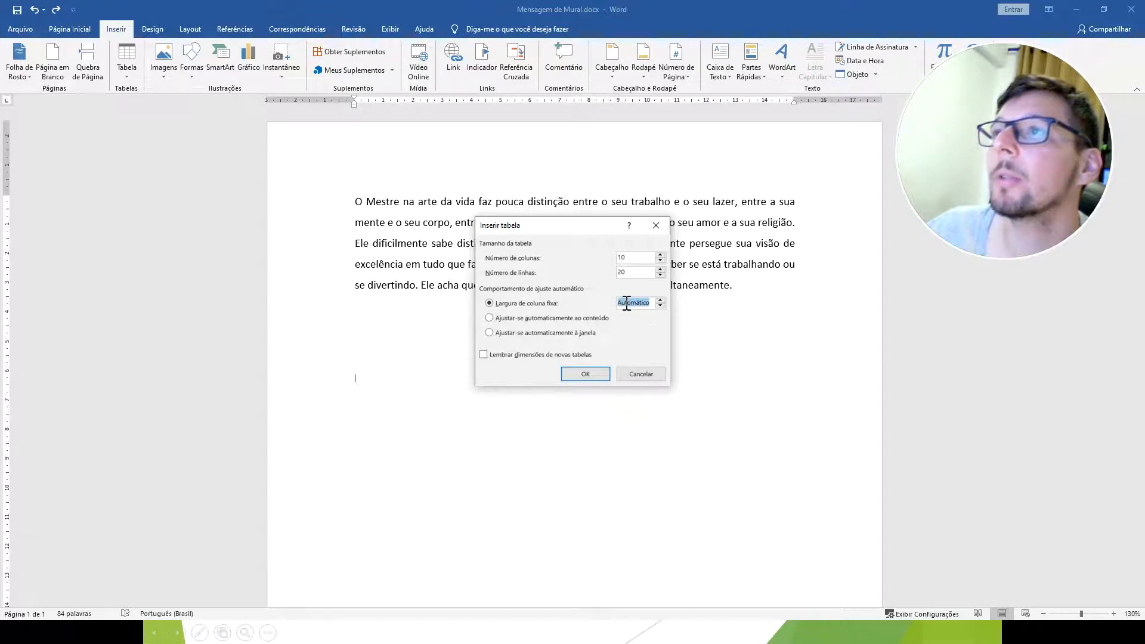
{"action": "left_click", "coordinate": [489, 319]}
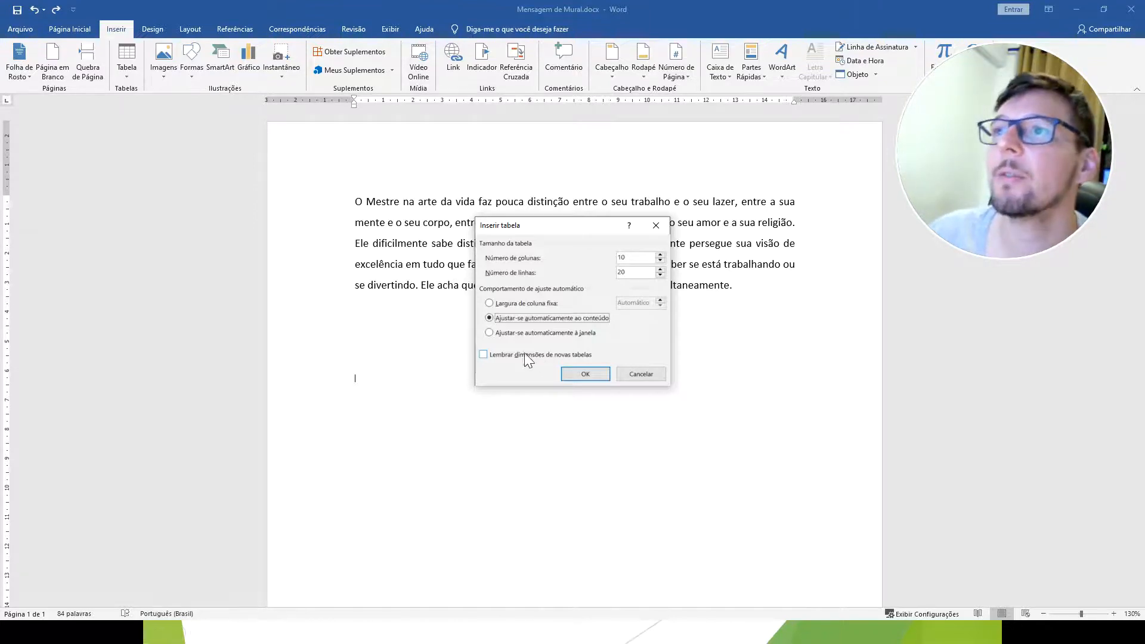
{"action": "left_click", "coordinate": [585, 374]}
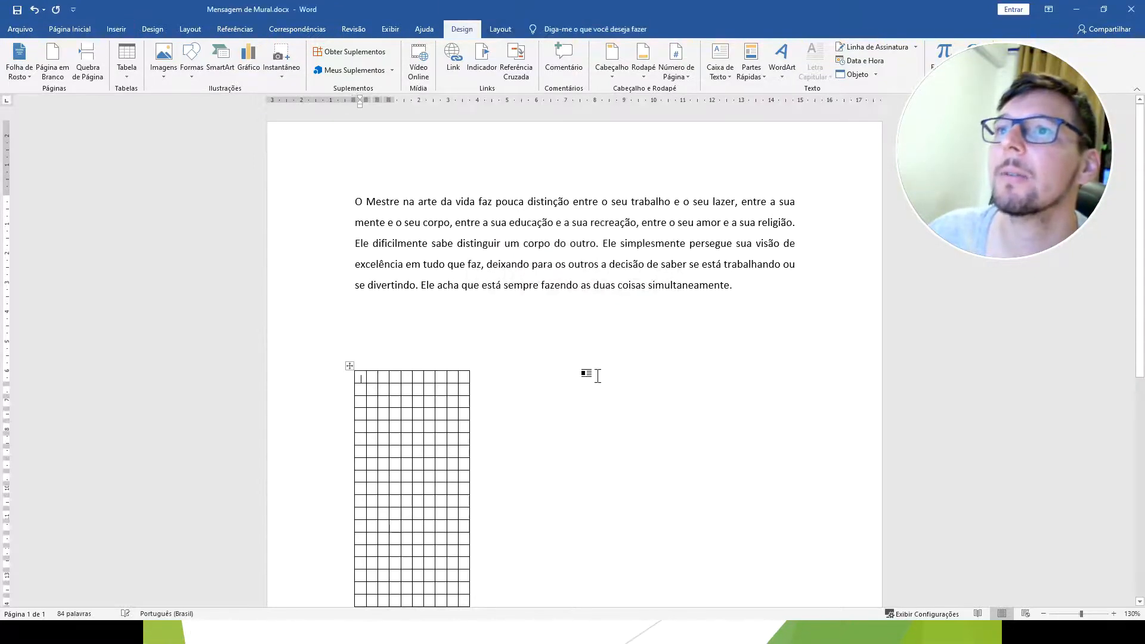
Look over the full extent of the inserted table and undo its insertion.
{"action": "scroll", "coordinate": [450, 373], "scroll_direction": "down", "scroll_amount": 3}
{"action": "scroll", "coordinate": [448, 363], "scroll_direction": "down", "scroll_amount": 2}
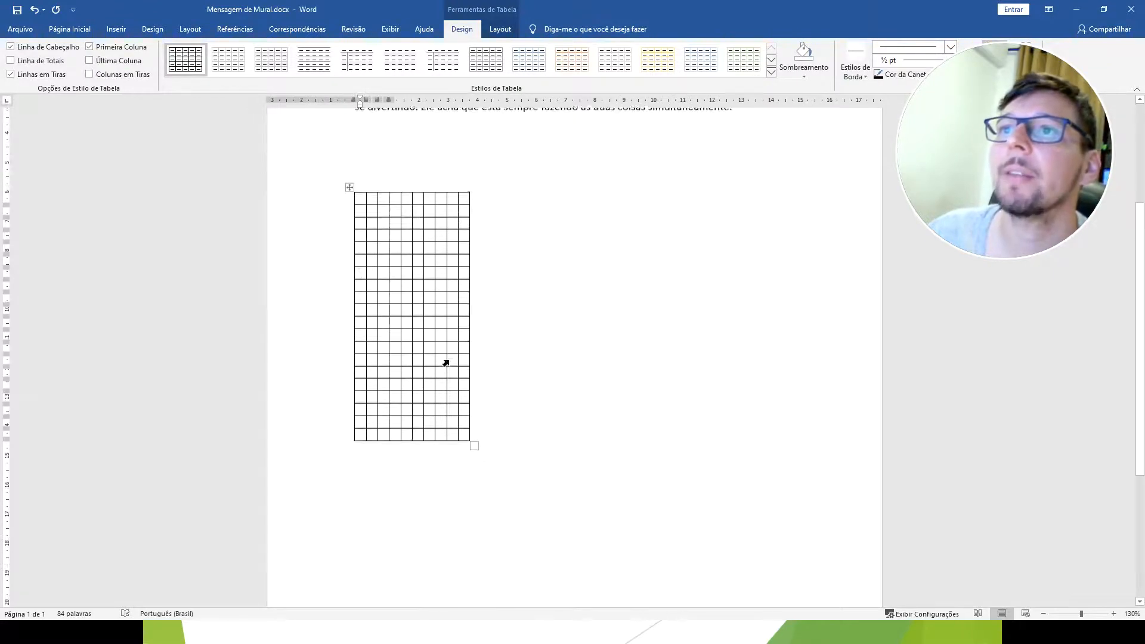
{"action": "scroll", "coordinate": [447, 363], "scroll_direction": "up", "scroll_amount": 3}
{"action": "key", "text": "ctrl+z"}
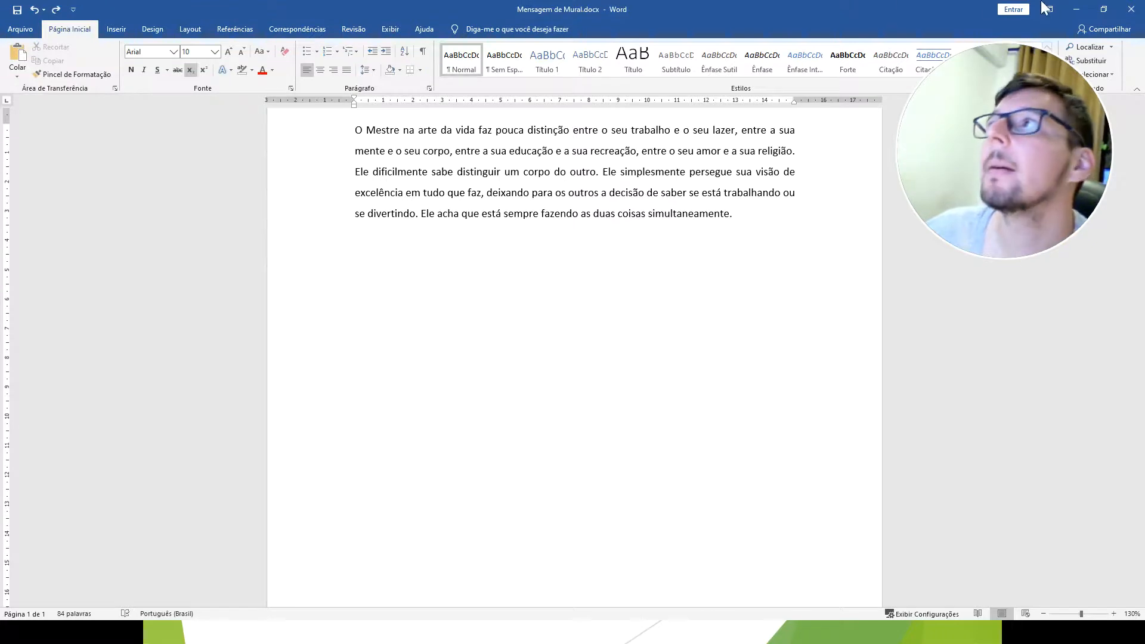
Return to the slide show, advance to the Símbolos slide and switch back to Word.
{"action": "left_click", "coordinate": [1077, 9]}
{"action": "left_click", "coordinate": [578, 346]}
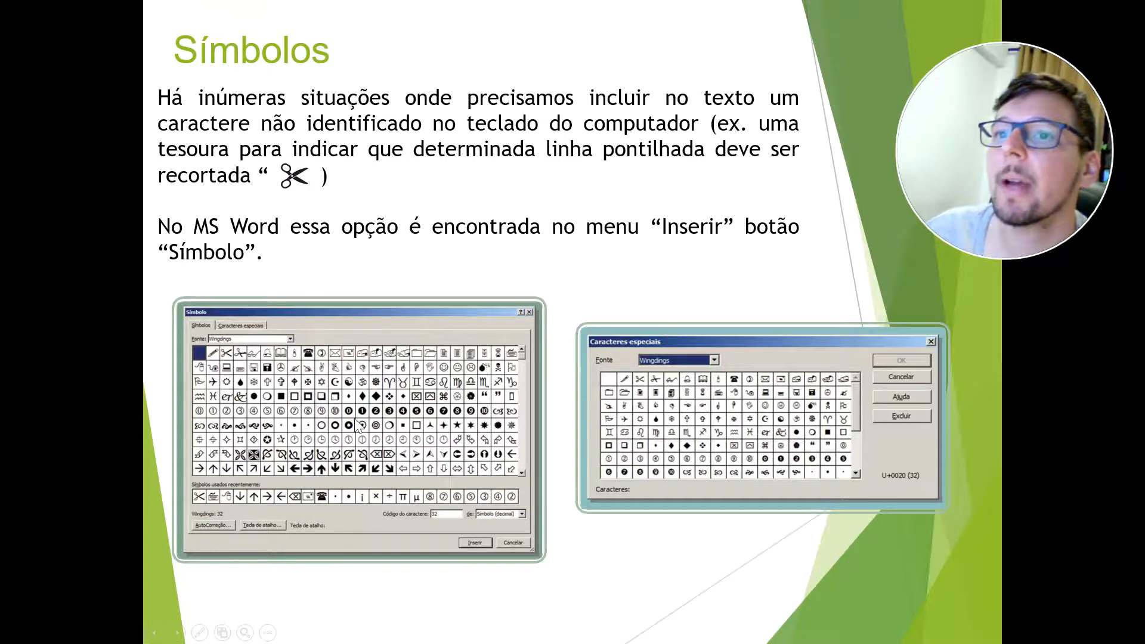
{"action": "key", "text": "alt+Tab"}
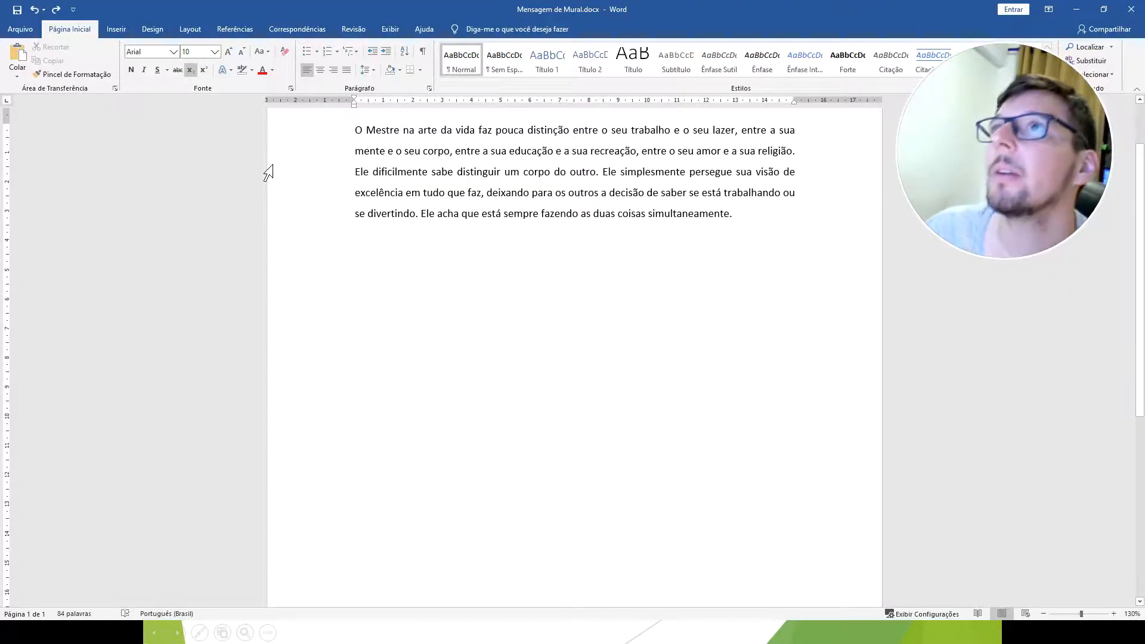
Show the quick symbol list and the full Símbolo dialog, and close them without inserting a symbol.
{"action": "left_click", "coordinate": [112, 30]}
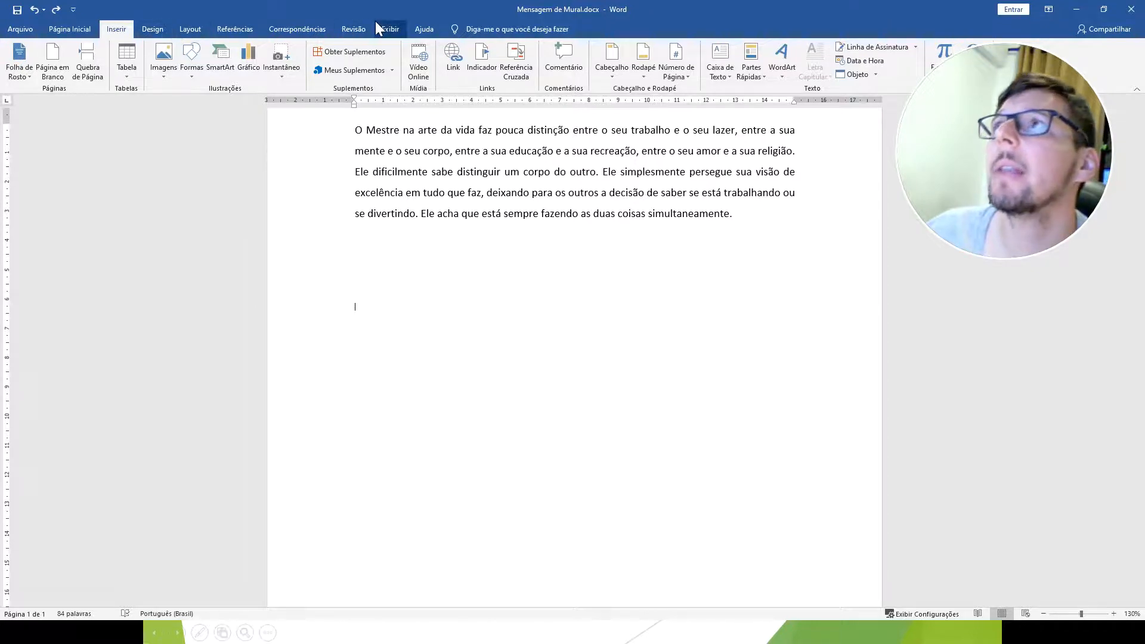
{"action": "mouse_move", "coordinate": [1009, 56]}
{"action": "left_click_drag", "start_coordinate": [1009, 56], "coordinate": [1008, 111]}
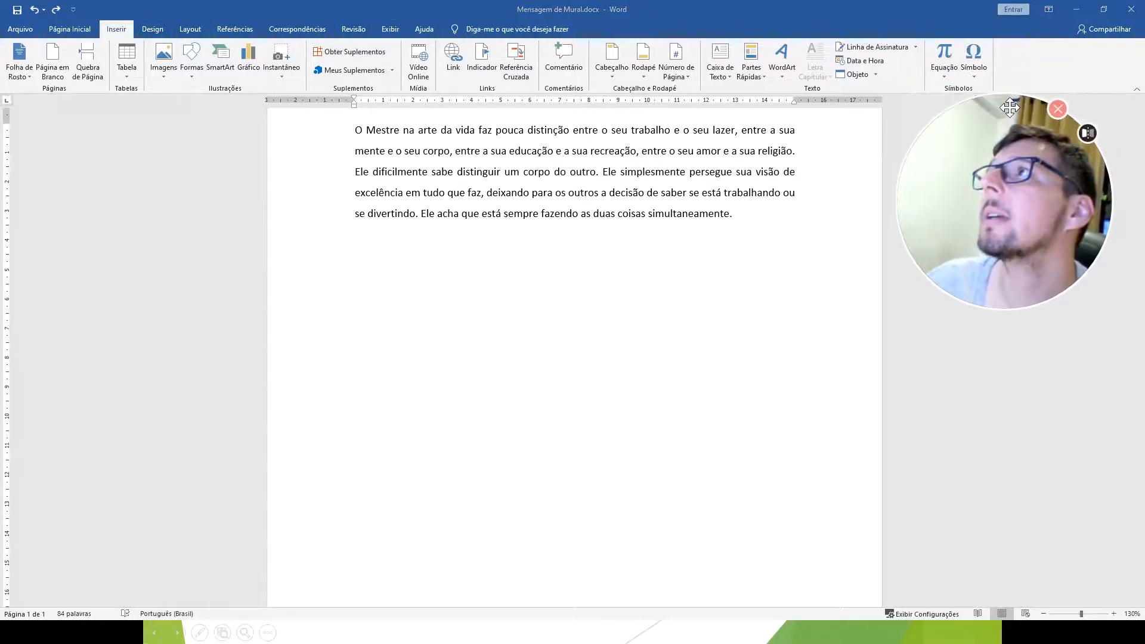
{"action": "left_click", "coordinate": [977, 74]}
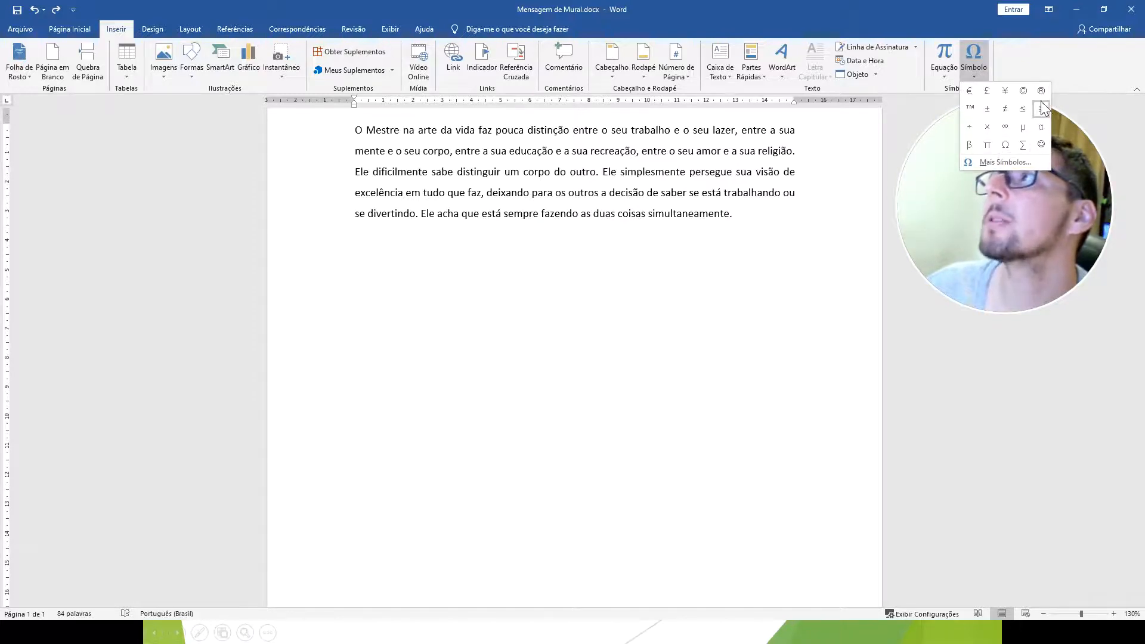
{"action": "left_click", "coordinate": [1011, 164]}
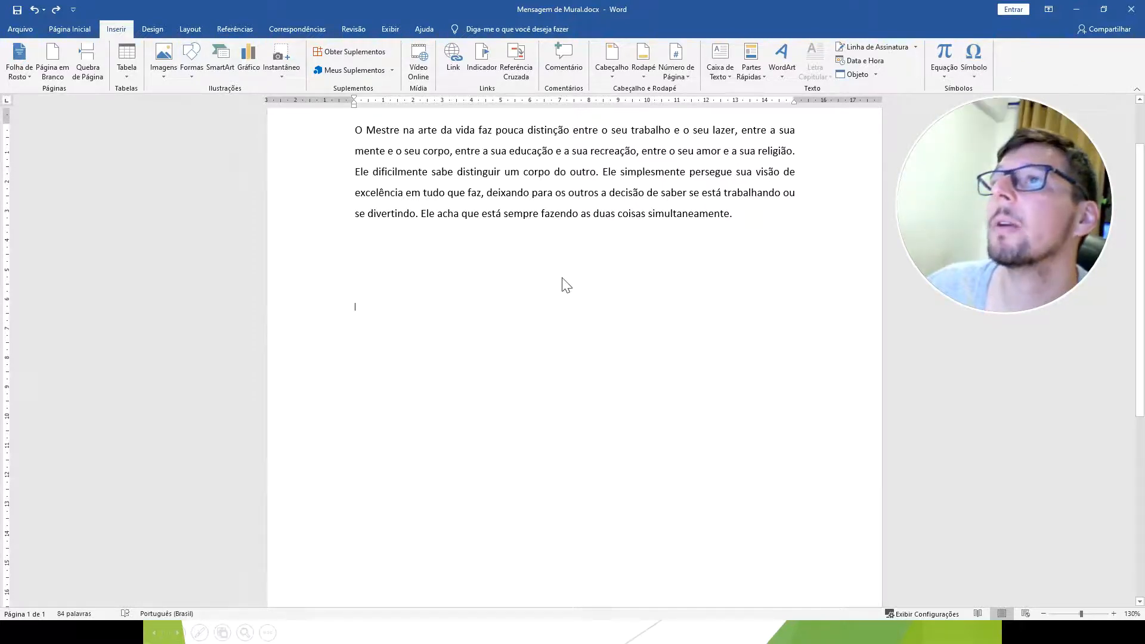
{"action": "left_click", "coordinate": [979, 71]}
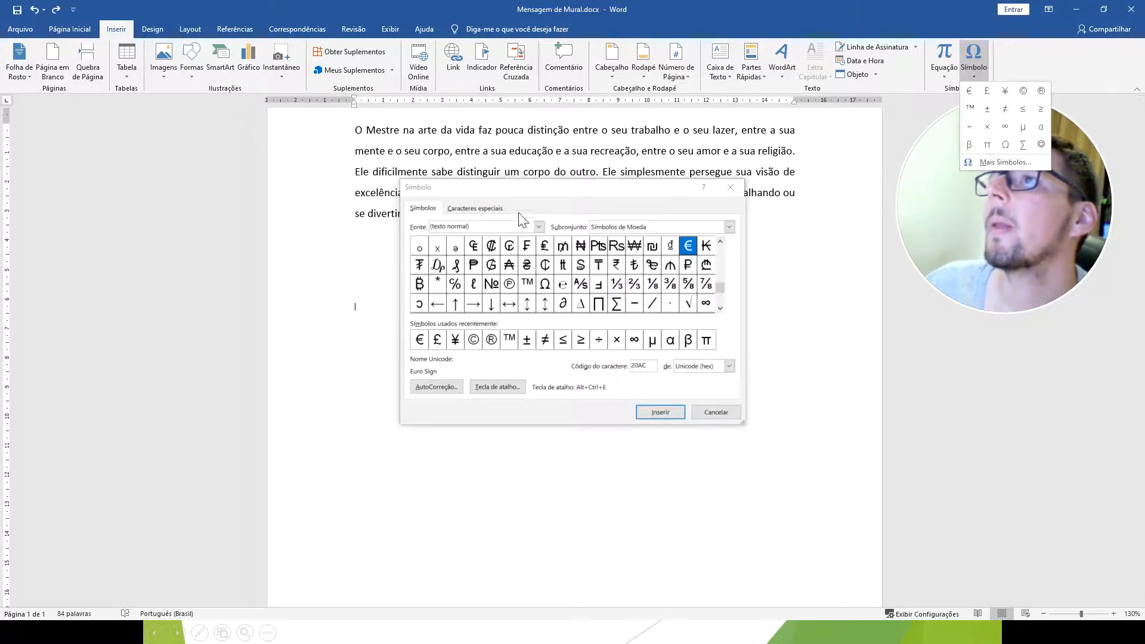
{"action": "left_click", "coordinate": [719, 414]}
{"action": "left_click_drag", "start_coordinate": [1006, 151], "coordinate": [1005, 137]}
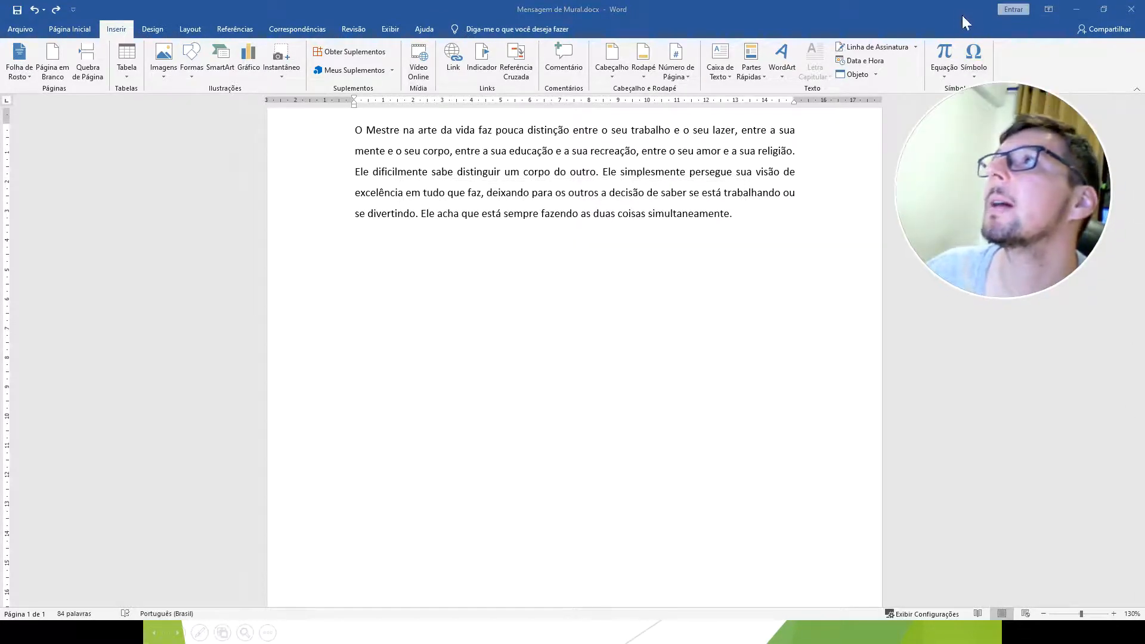
Return to the slide show, advance to the Outros recursos slide on spell checking and switch back to Word.
{"action": "left_click", "coordinate": [1076, 10]}
{"action": "left_click", "coordinate": [476, 412]}
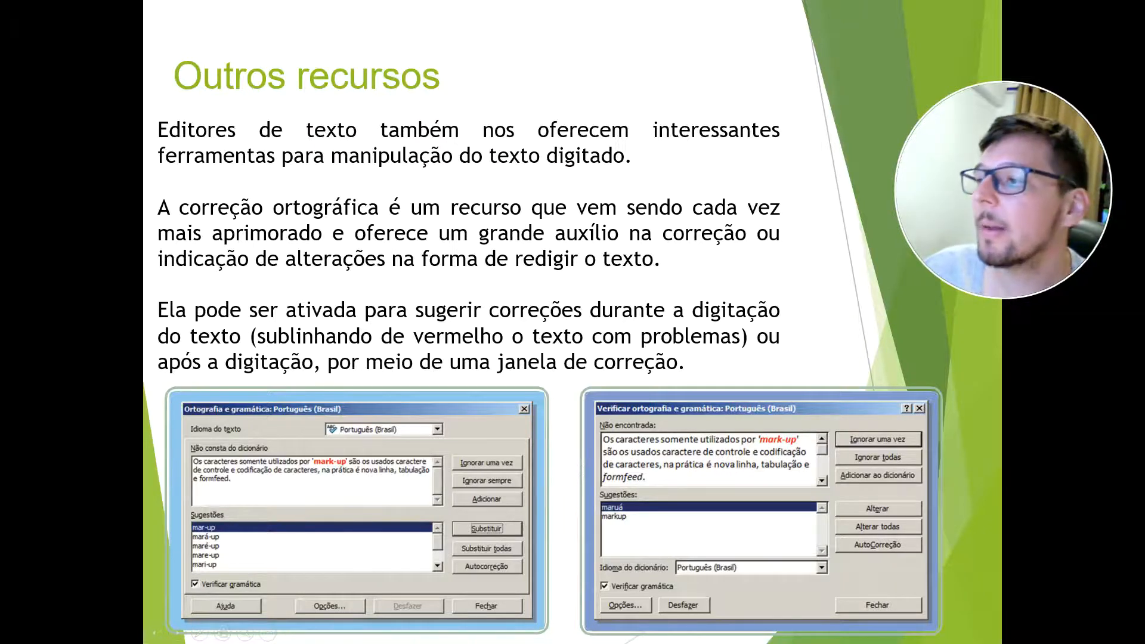
{"action": "key", "text": "alt+Tab"}
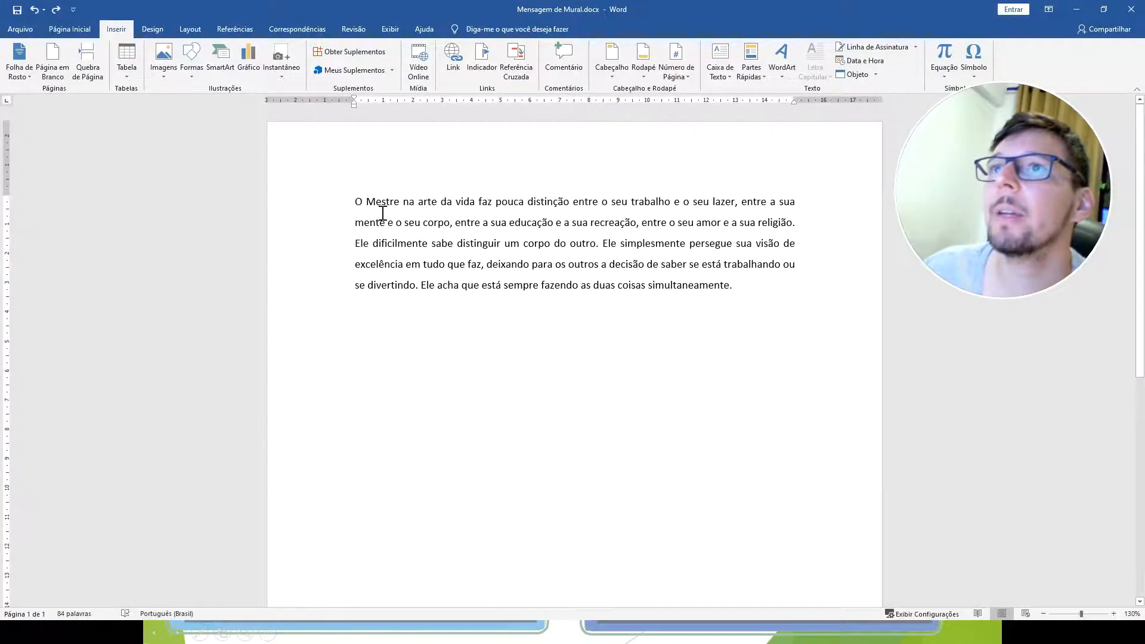
Misspell "Mestre" as "Mestri" in the paragraph's first line and start the spelling check.
{"action": "left_click", "coordinate": [399, 201]}
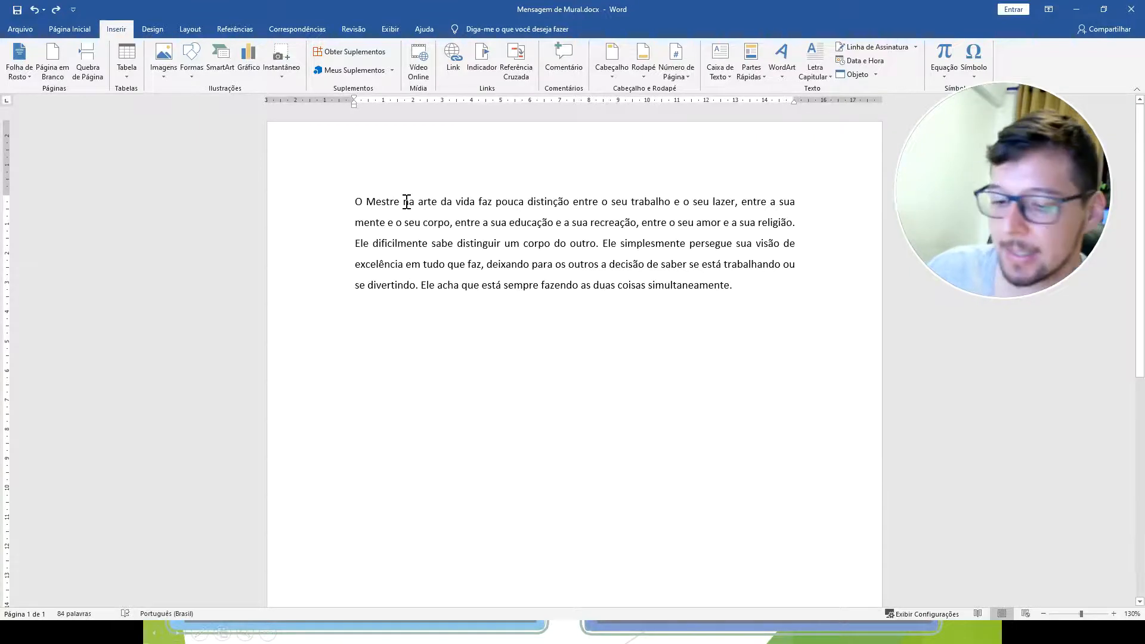
{"action": "key", "text": "BackSpace"}
{"action": "type", "text": "i"}
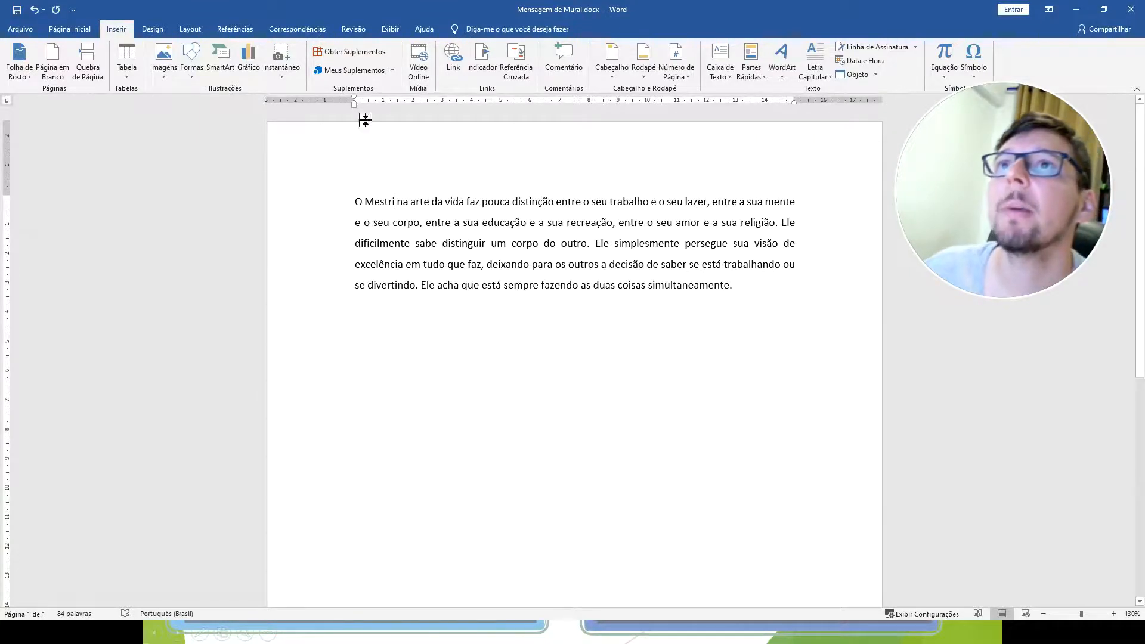
{"action": "left_click", "coordinate": [70, 29]}
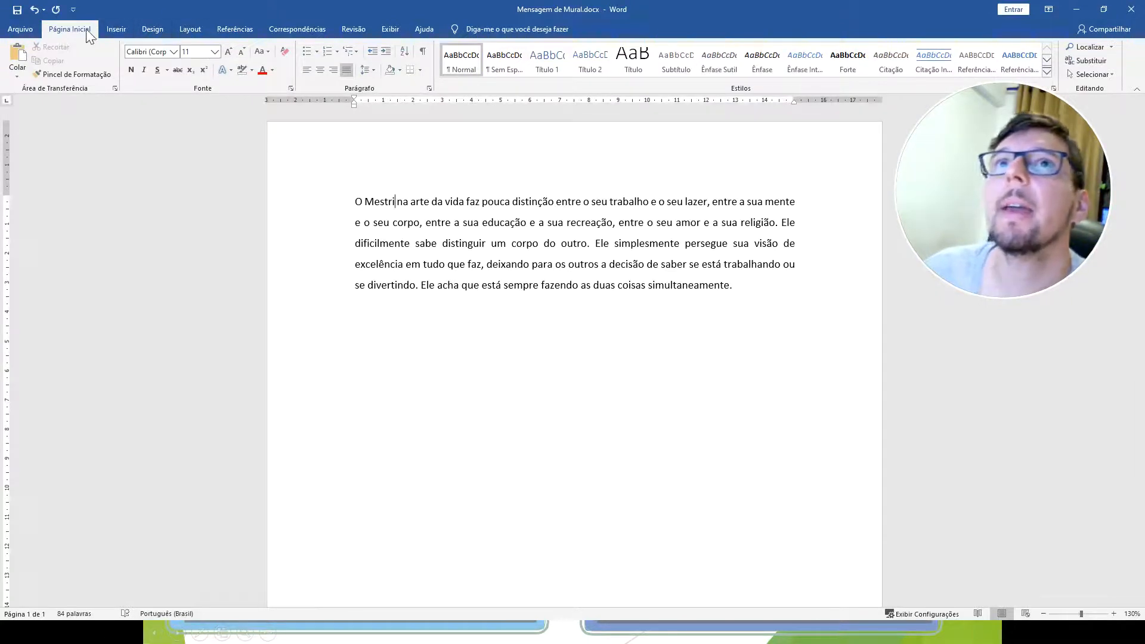
{"action": "left_click", "coordinate": [354, 30]}
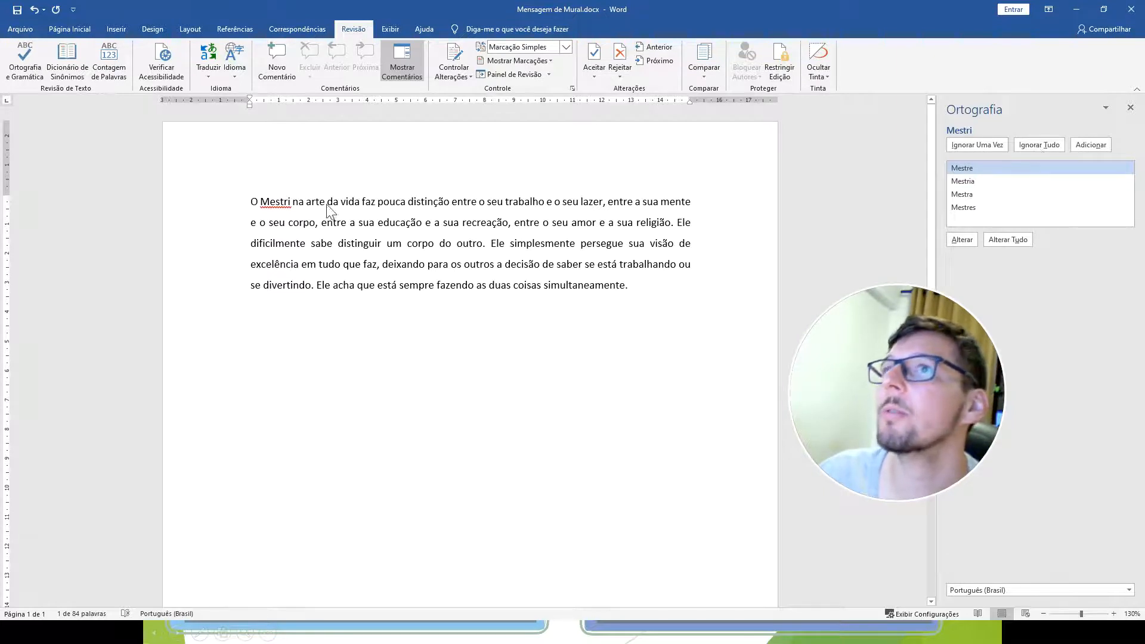
Introduce more misspellings in the paragraph: "corpu" for "corpo", "fas" for "faz" and "escelência" for "excelência".
{"action": "left_click", "coordinate": [318, 223]}
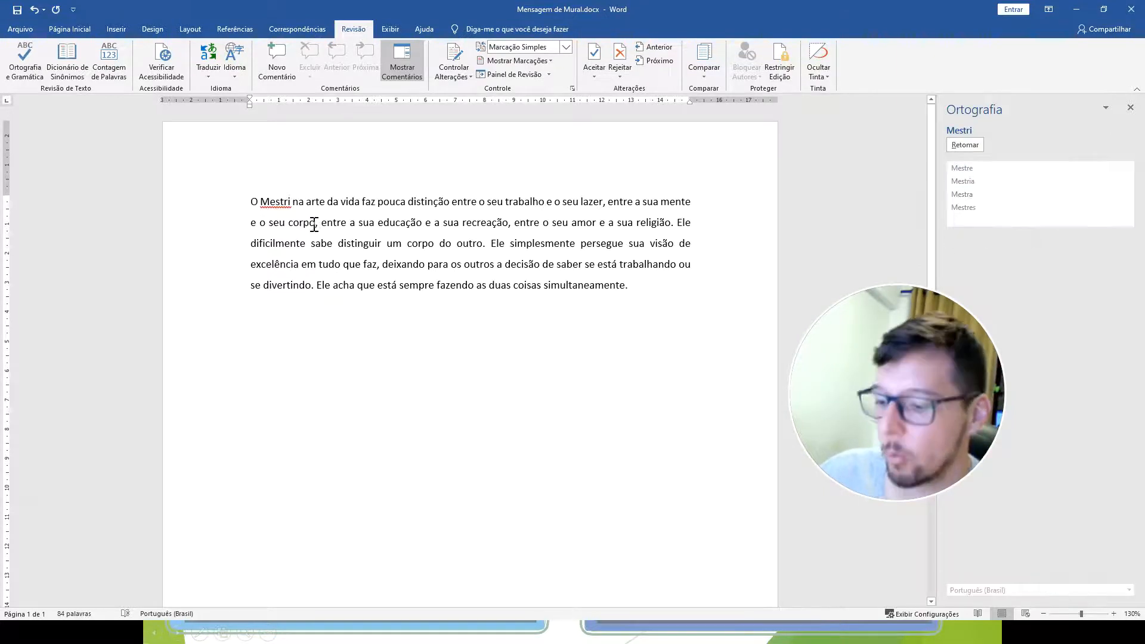
{"action": "left_click", "coordinate": [377, 265]}
{"action": "key", "text": "BackSpace"}
{"action": "type", "text": "s"}
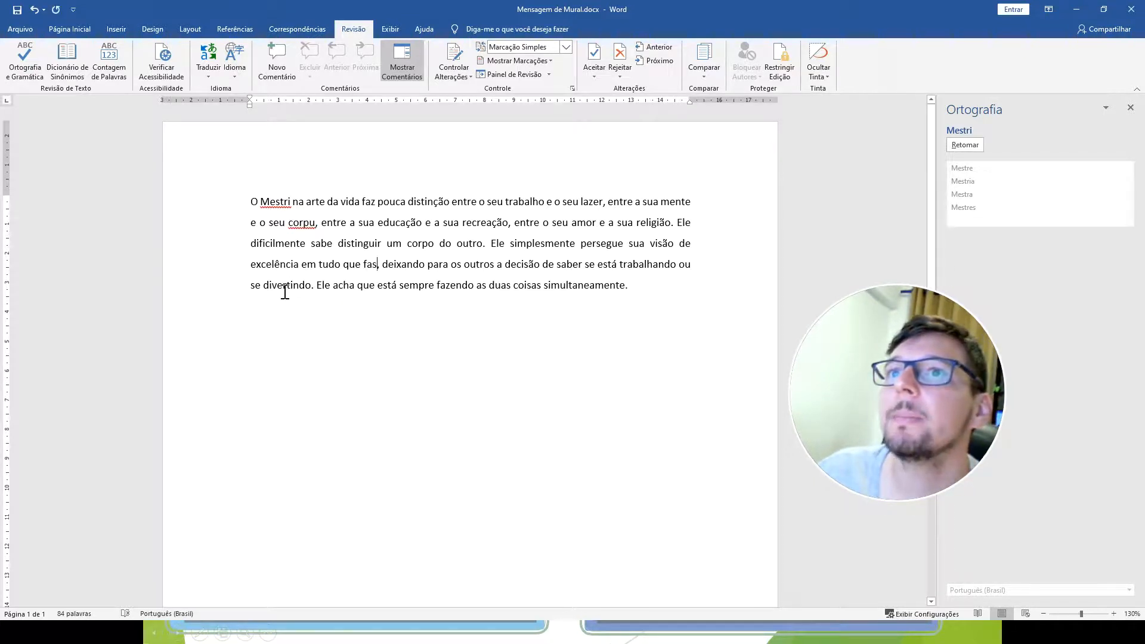
{"action": "left_click", "coordinate": [263, 264]}
{"action": "key", "text": "BackSpace"}
{"action": "type", "text": "s"}
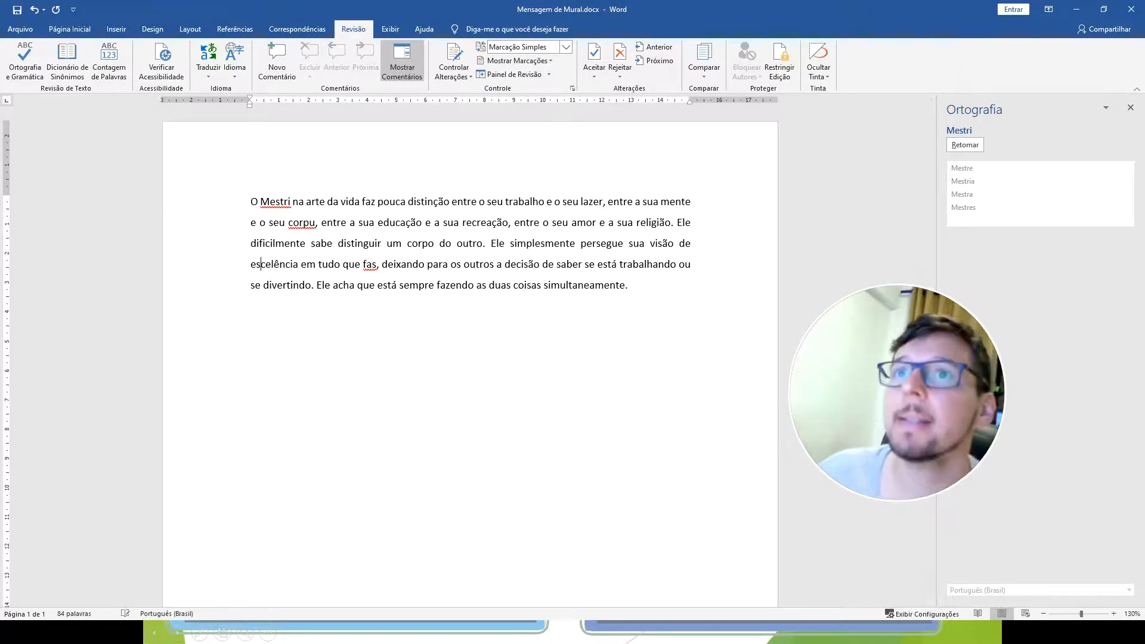
Run the spelling check on the document, replacing the misspelled words with "Mestre", "corpo", "excelência" and "faz".
{"action": "left_click", "coordinate": [400, 358]}
{"action": "left_click", "coordinate": [29, 53]}
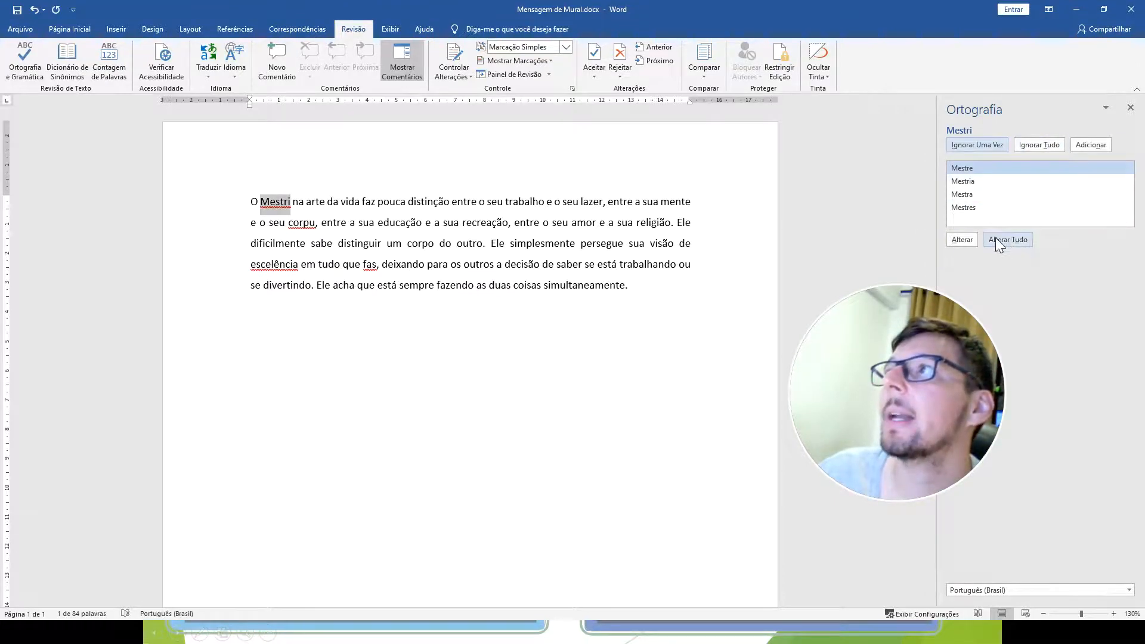
{"action": "left_click", "coordinate": [962, 239]}
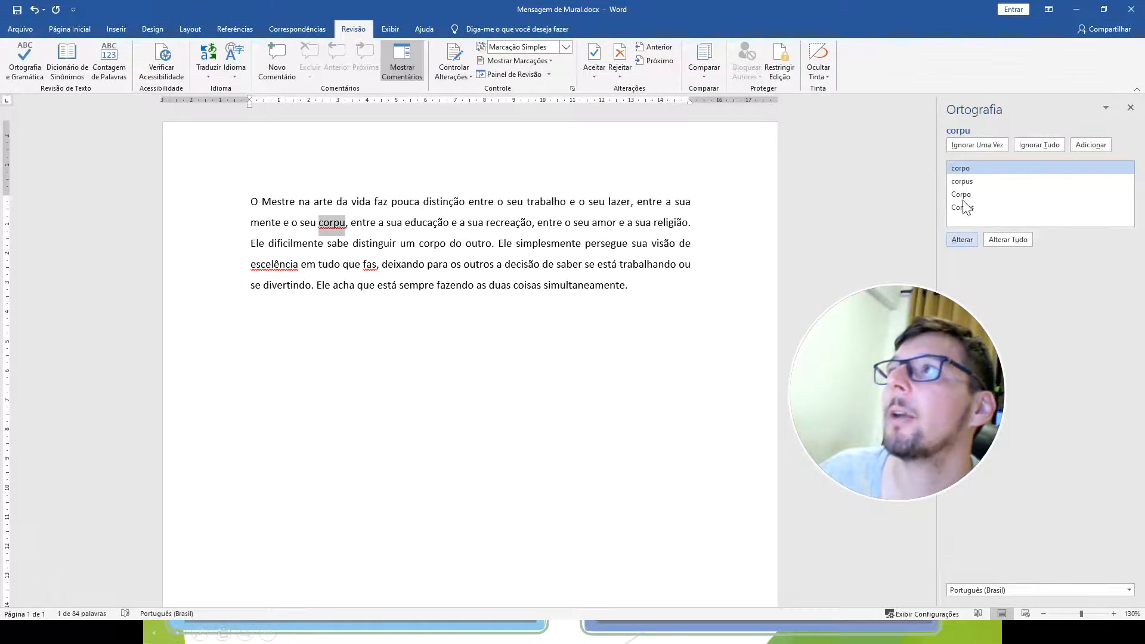
{"action": "left_click", "coordinate": [957, 242]}
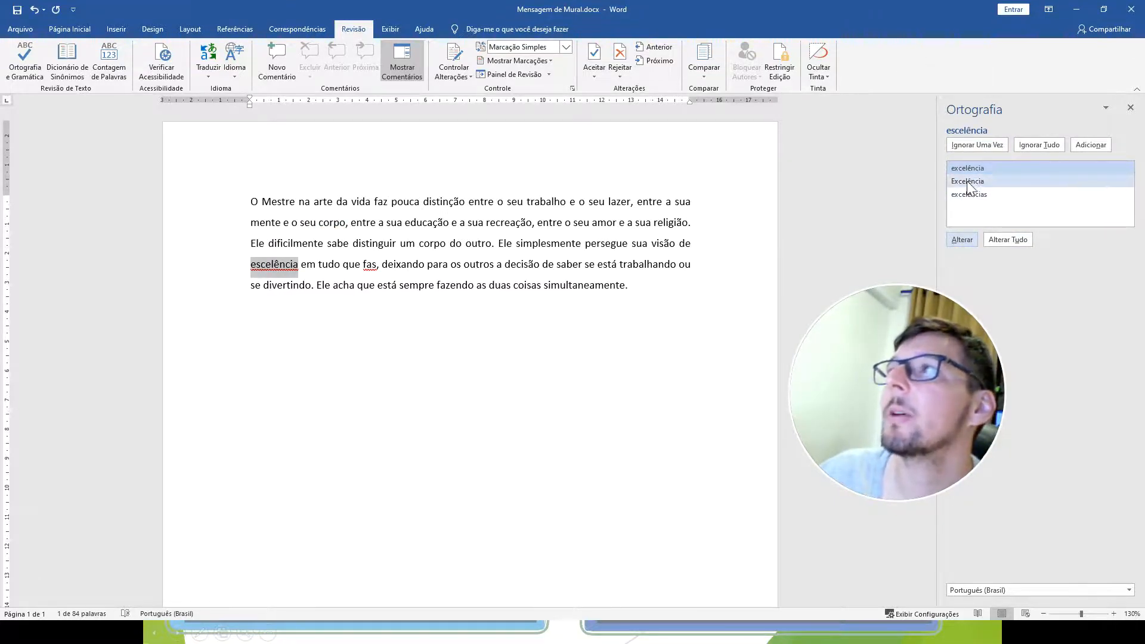
{"action": "left_click", "coordinate": [961, 241]}
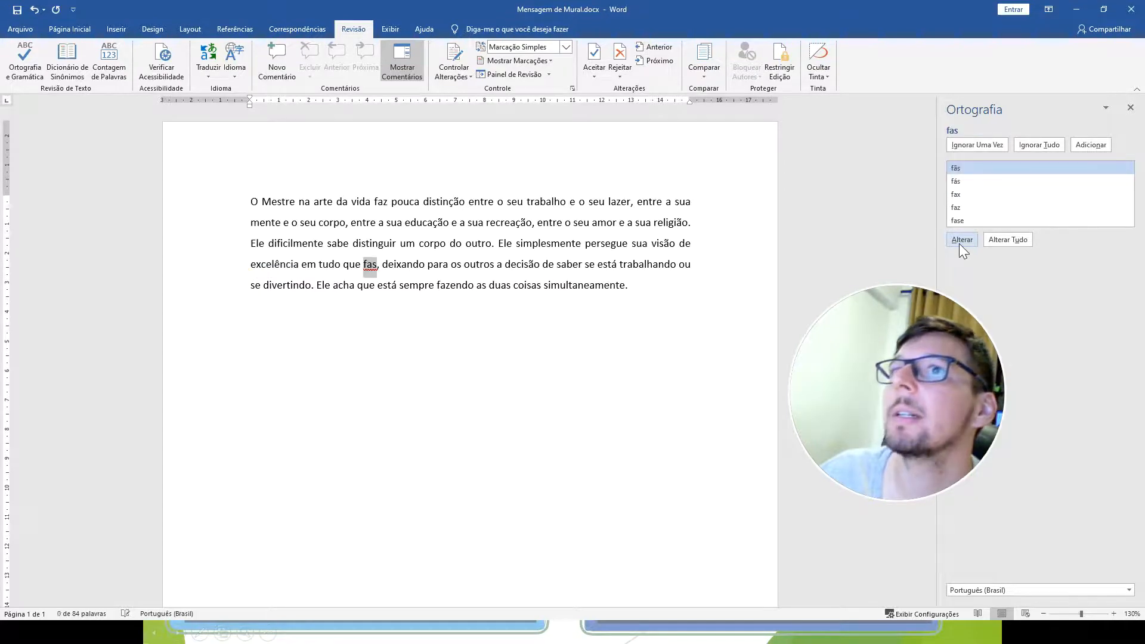
{"action": "left_click", "coordinate": [964, 206]}
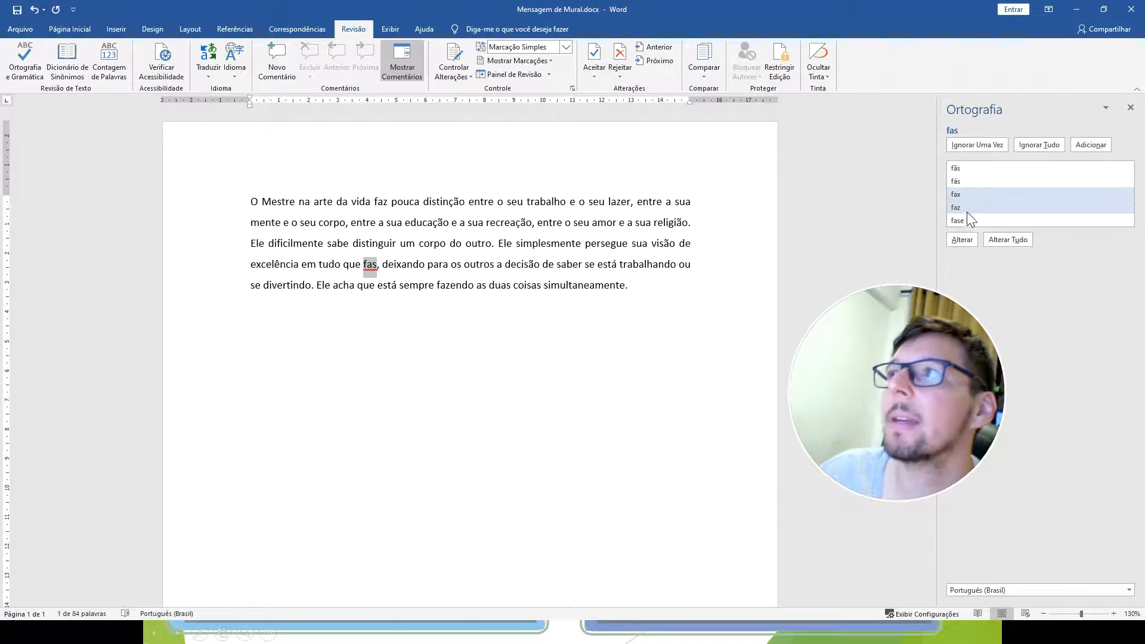
{"action": "left_click", "coordinate": [961, 241]}
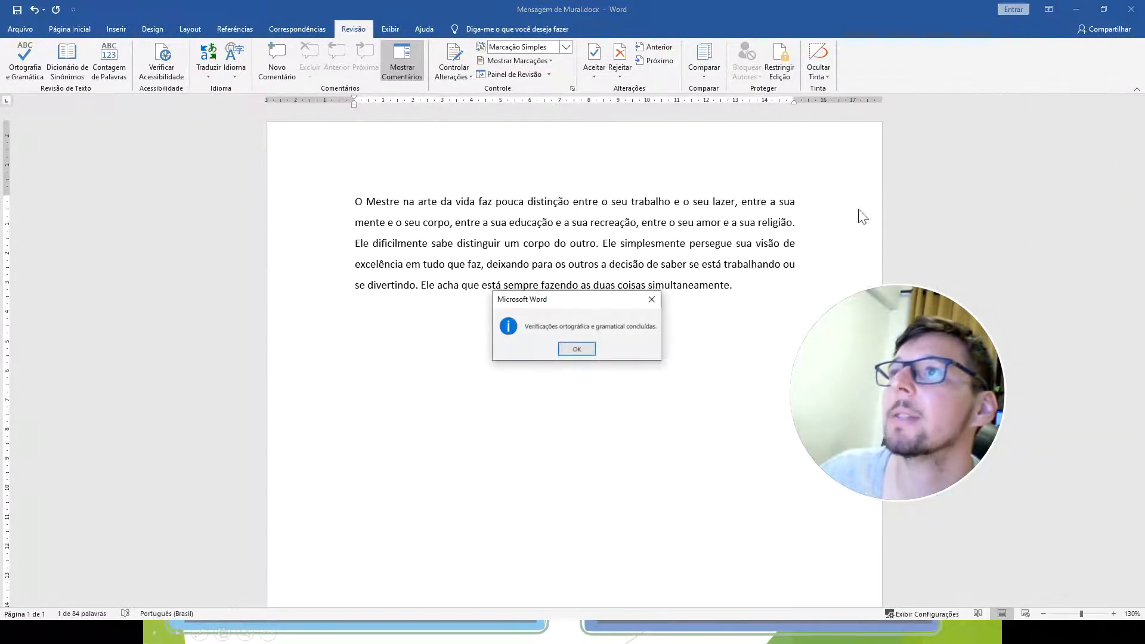
{"action": "left_click", "coordinate": [569, 349]}
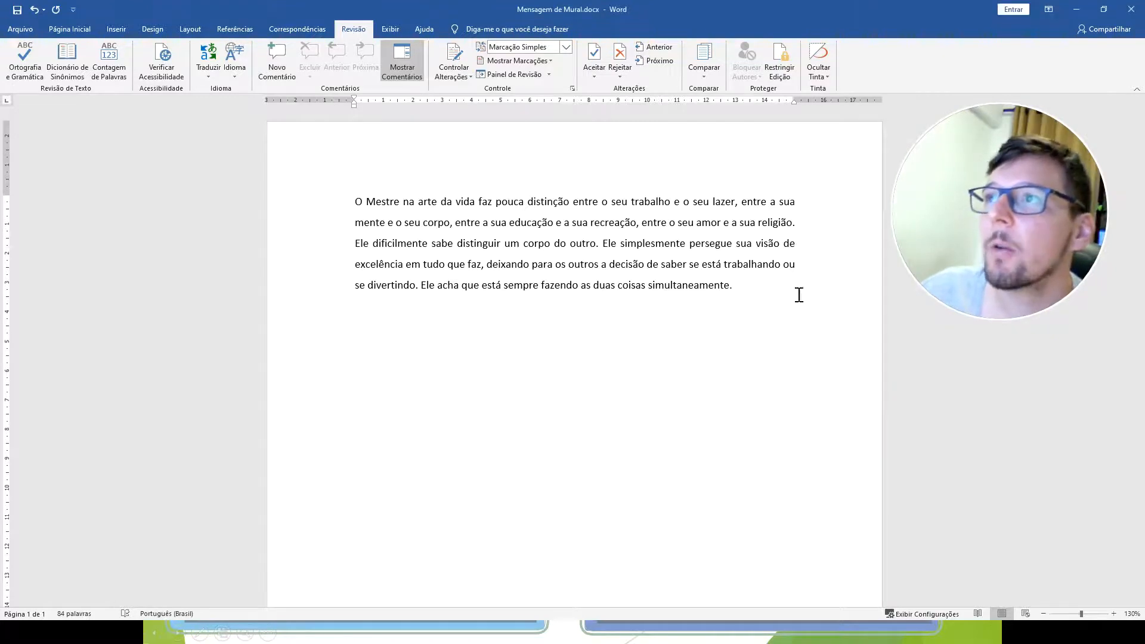
Browse the proofing languages in the Idioma dialog and close it without changing the language.
{"action": "left_click_drag", "start_coordinate": [356, 201], "coordinate": [761, 284]}
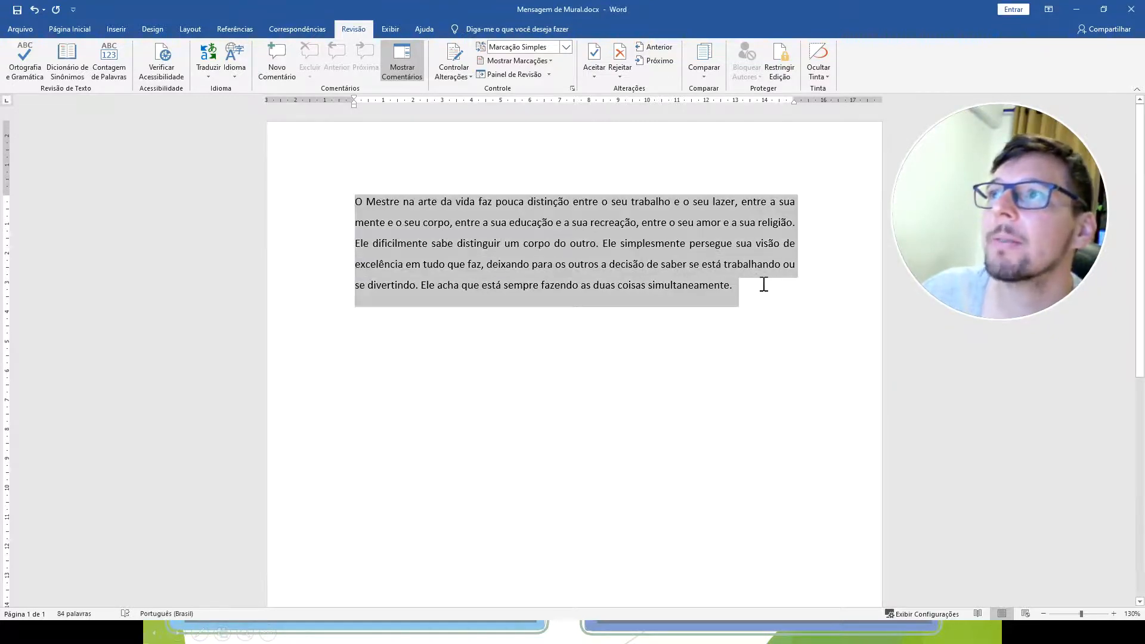
{"action": "left_click", "coordinate": [555, 376]}
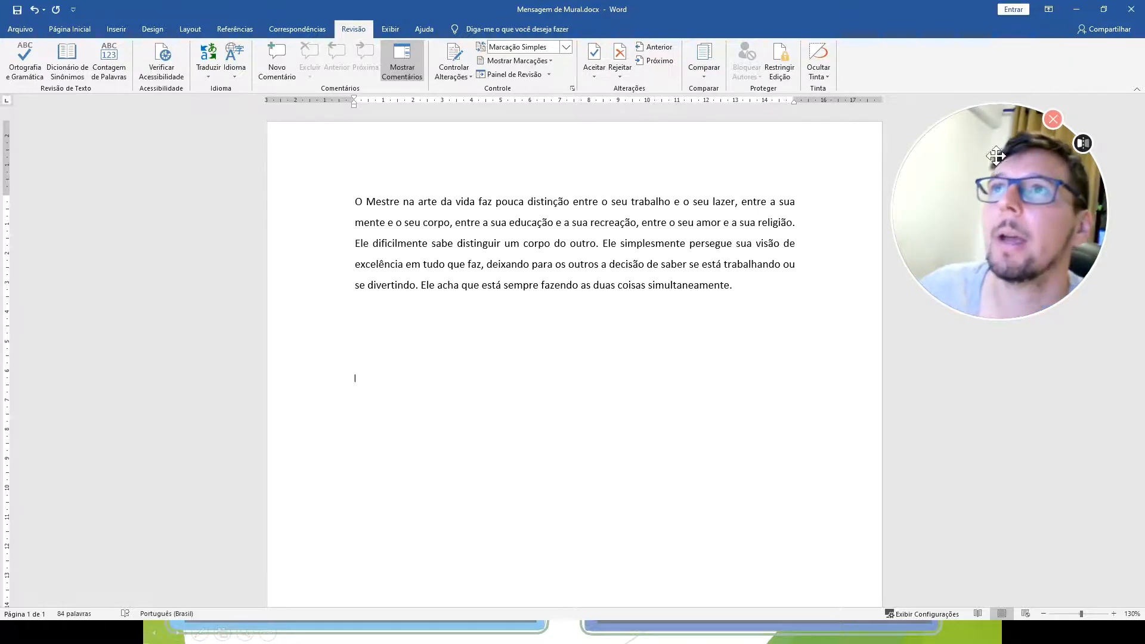
{"action": "left_click", "coordinate": [164, 614]}
{"action": "scroll", "coordinate": [524, 275], "scroll_direction": "down", "scroll_amount": 7}
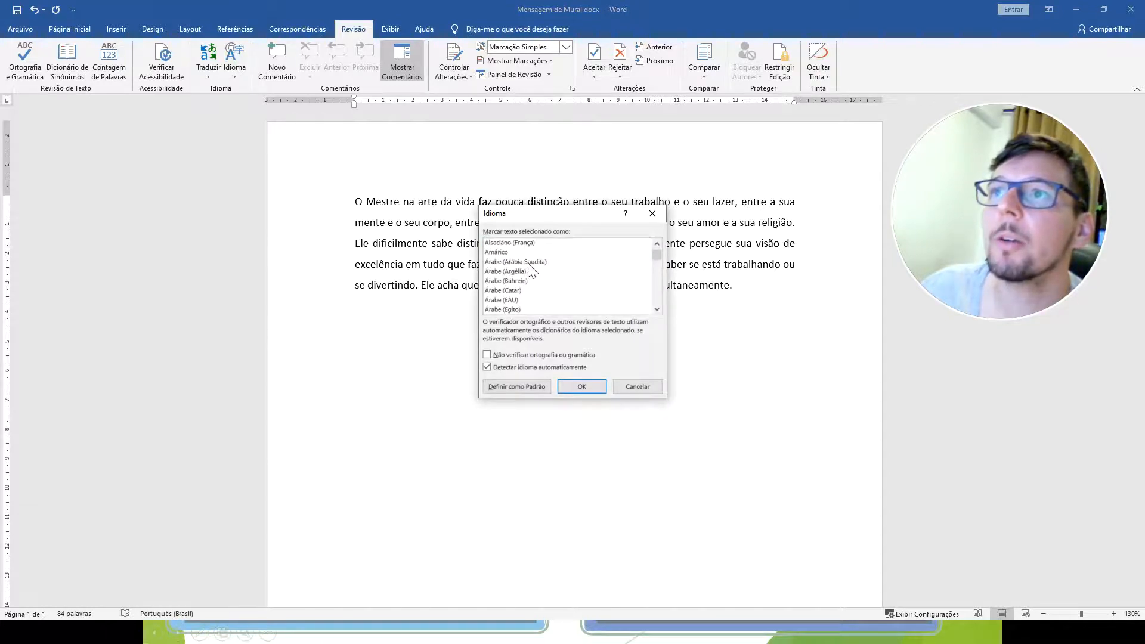
{"action": "scroll", "coordinate": [519, 277], "scroll_direction": "down", "scroll_amount": 8}
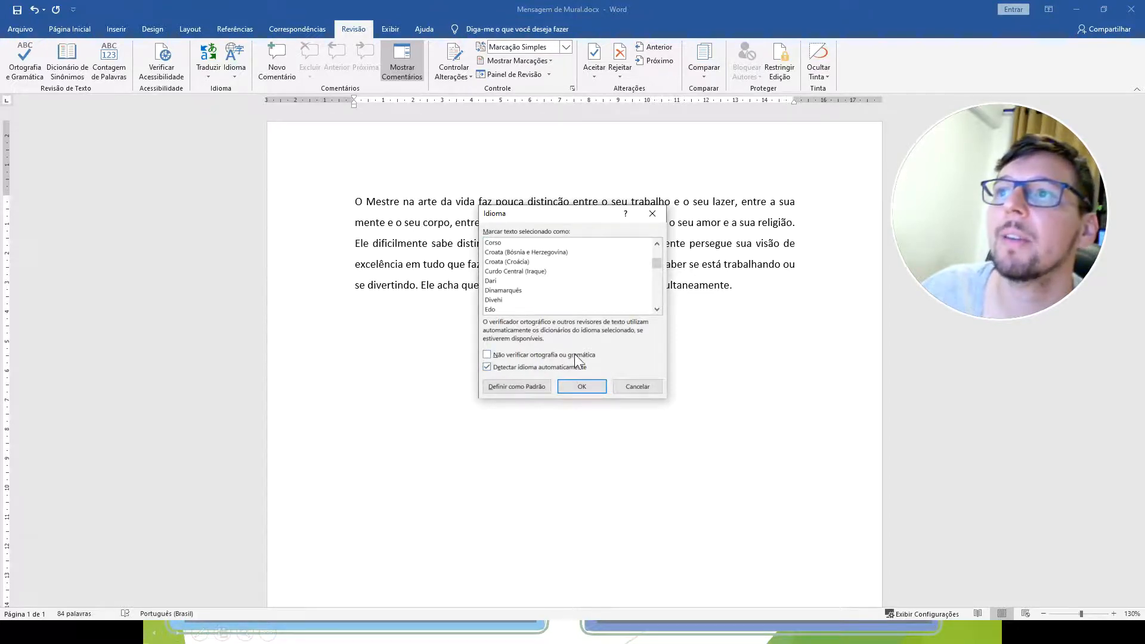
{"action": "left_click", "coordinate": [648, 392]}
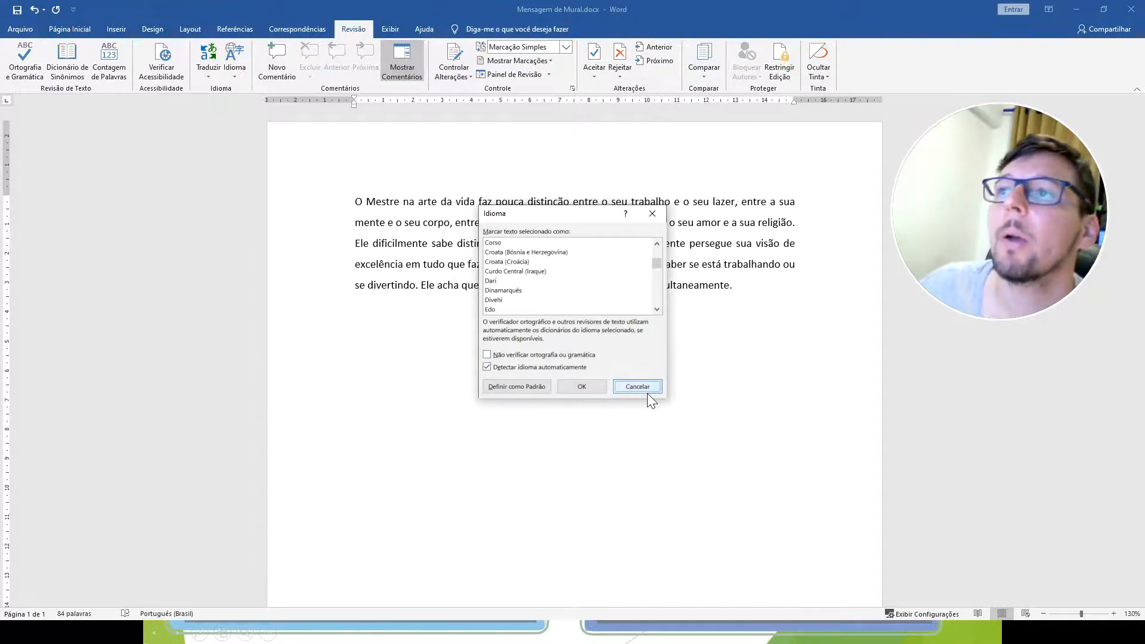
Misspell "acha" as "achssa" in the paragraph's last line to show spelling detection while writing.
{"action": "left_click", "coordinate": [458, 284]}
{"action": "type", "text": "ss"}
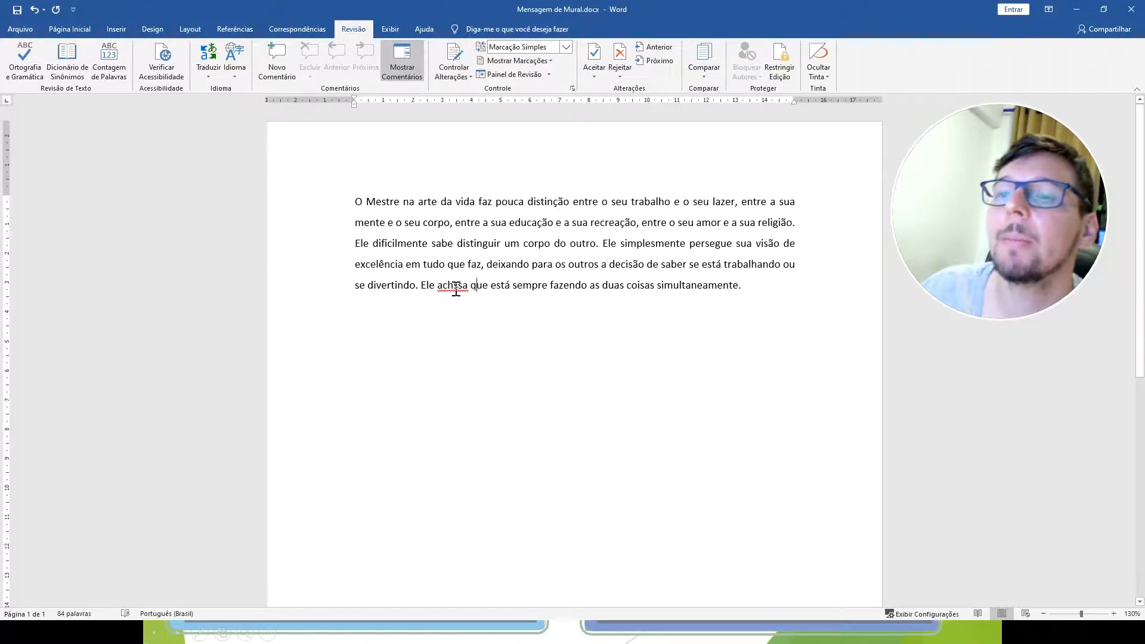
Return to the slide show and advance to the Outros recursos slide on replacing text and the clipboard.
{"action": "left_click", "coordinate": [1077, 10]}
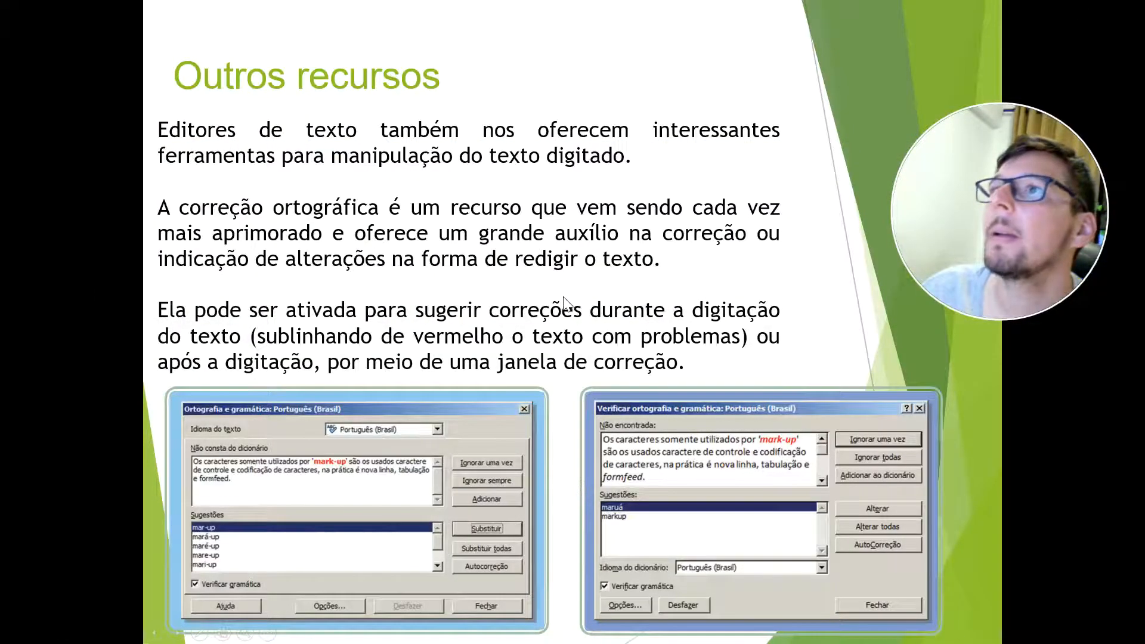
{"action": "left_click", "coordinate": [579, 229]}
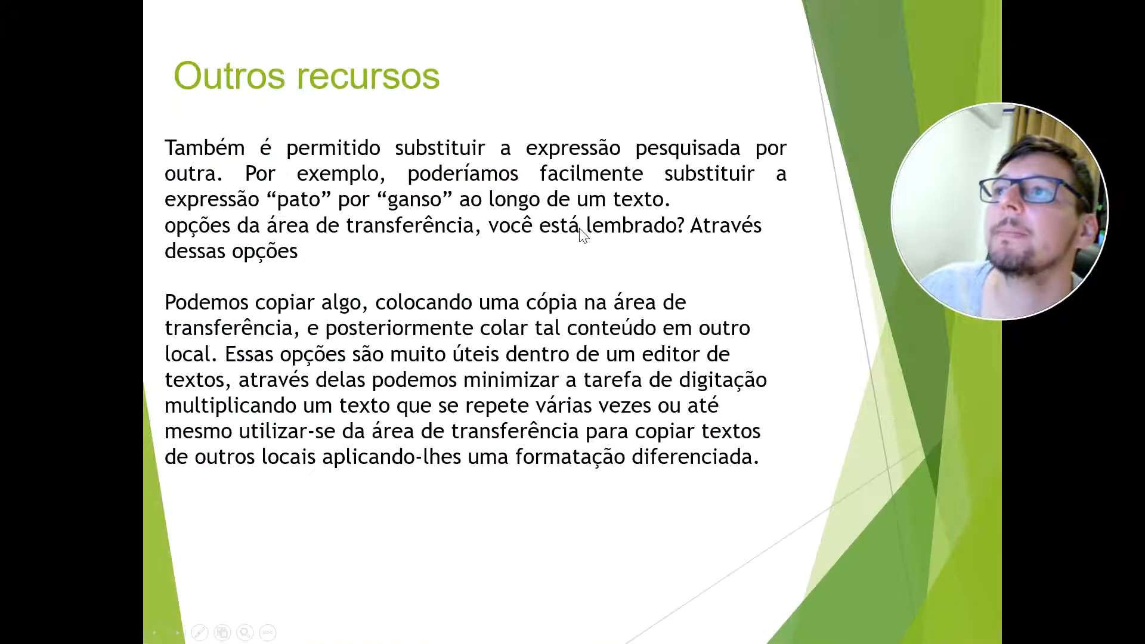
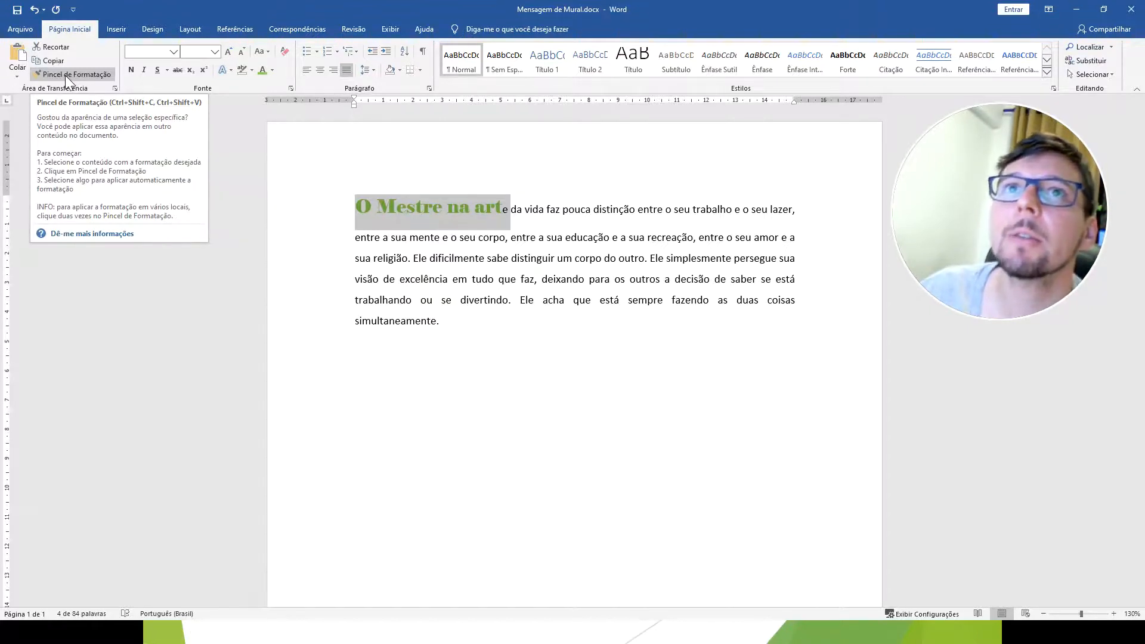
Copy the formatting of "O Mestre na art" onto "Ele acha que está sempre fazendo" with the Format Painter.
{"action": "left_click", "coordinate": [65, 76]}
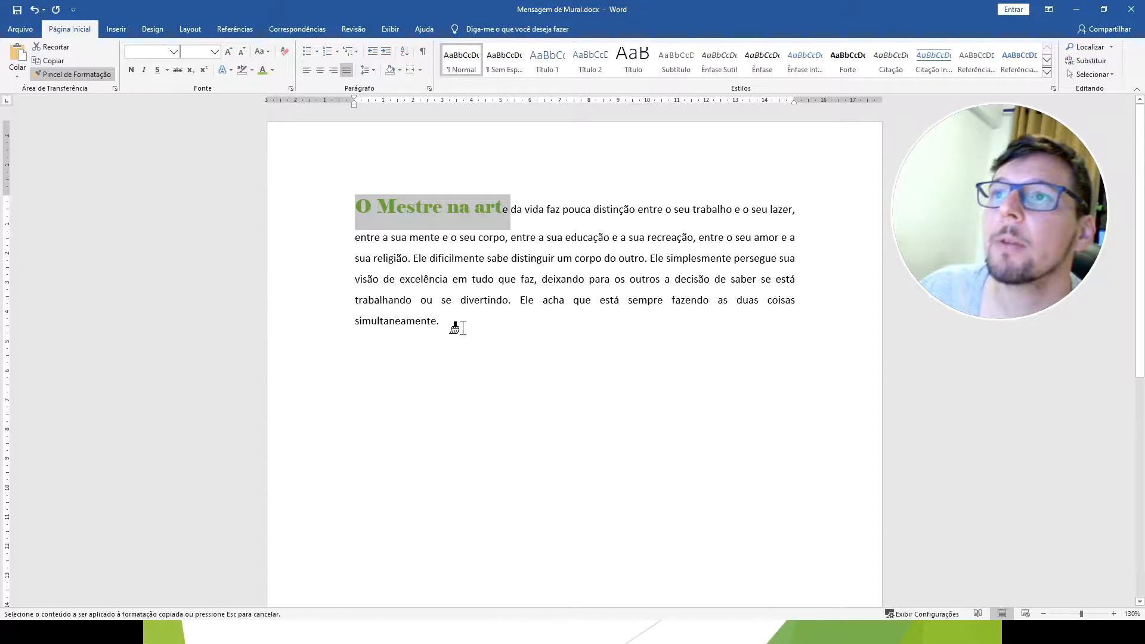
{"action": "left_click_drag", "start_coordinate": [519, 300], "coordinate": [706, 301]}
{"action": "left_click", "coordinate": [696, 408]}
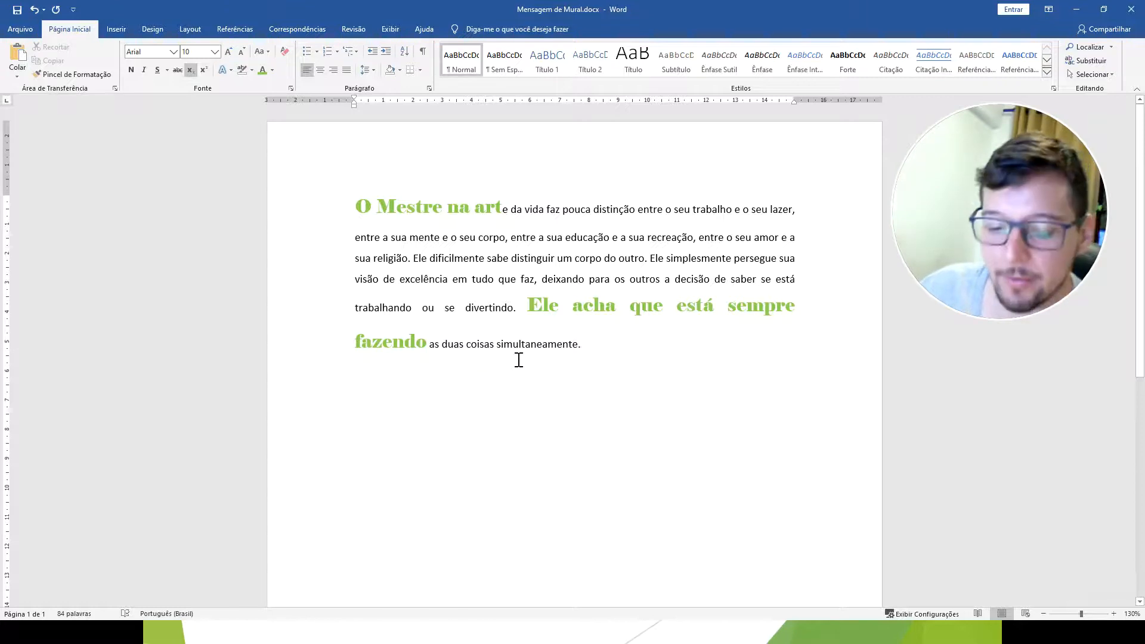
Undo the painted formatting and the earlier font, size and colour changes on "O Mestre na art".
{"action": "key", "text": "ctrl+z"}
{"action": "left_click_drag", "start_coordinate": [502, 209], "coordinate": [363, 202]}
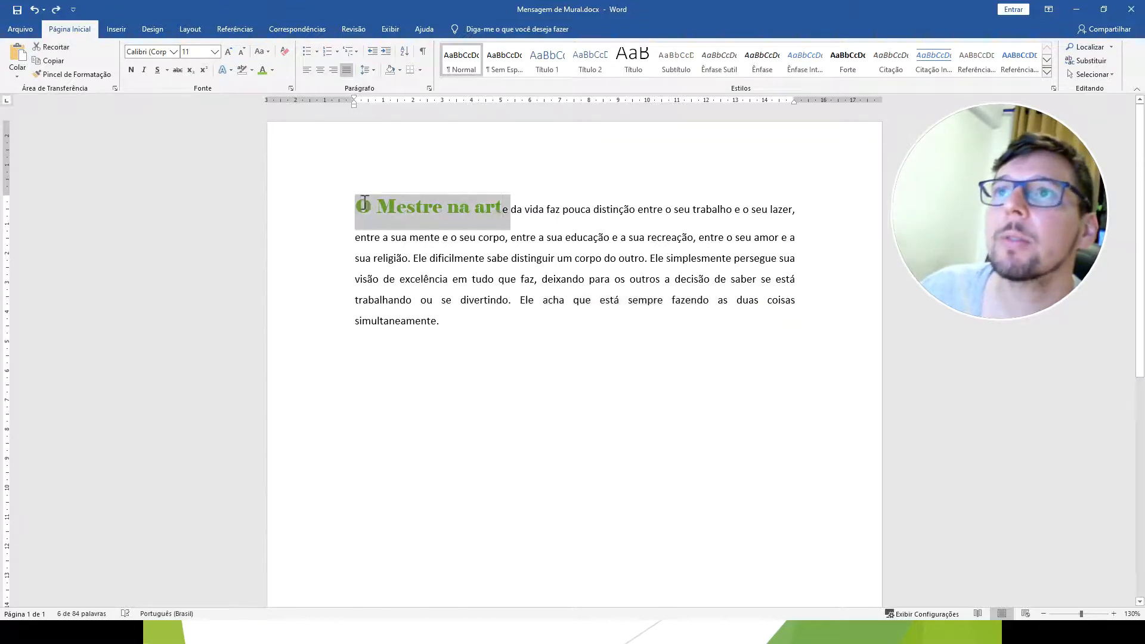
{"action": "key", "text": "ctrl+z"}
{"action": "key", "text": "ctrl+z"}
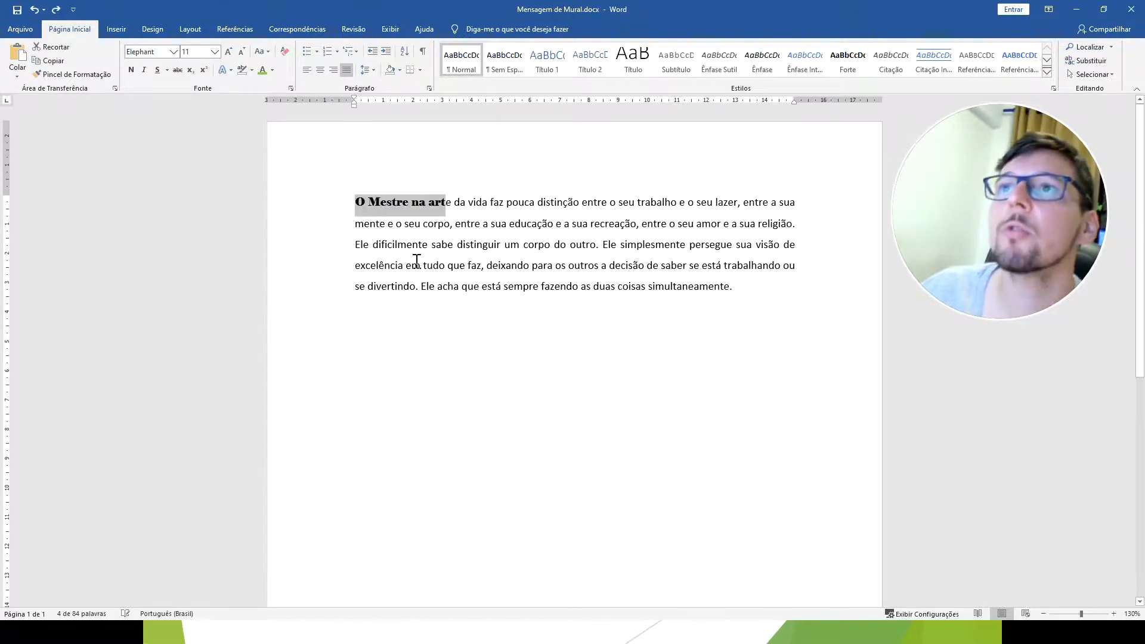
{"action": "key", "text": "ctrl+z"}
{"action": "key", "text": "ctrl+z"}
{"action": "left_click", "coordinate": [387, 222]}
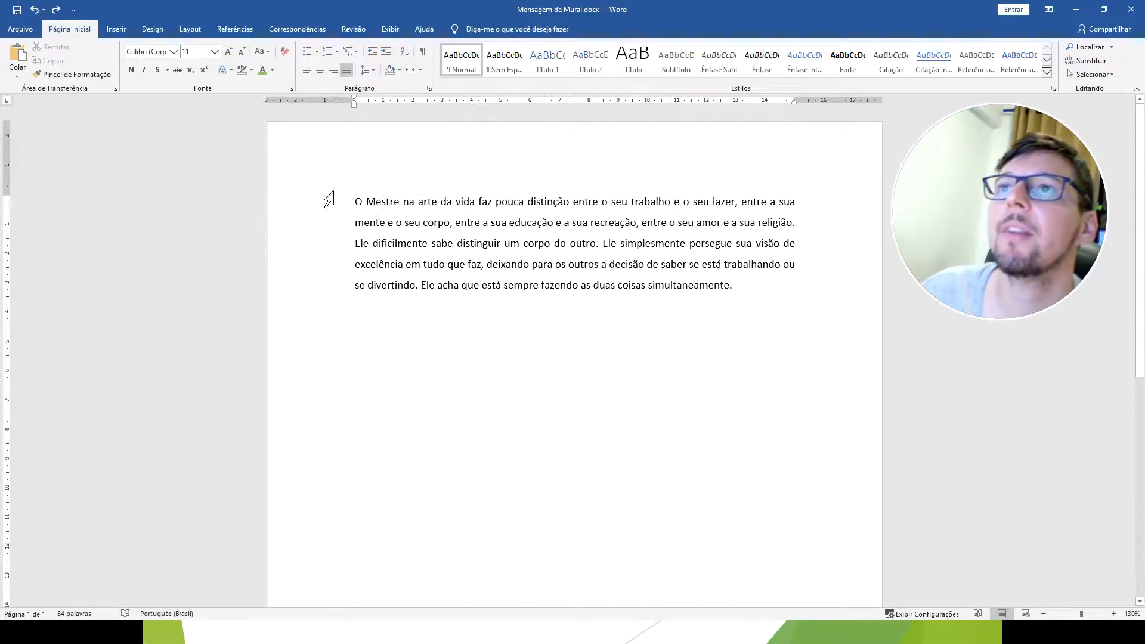
{"action": "left_click_drag", "start_coordinate": [356, 201], "coordinate": [478, 202]}
{"action": "left_click_drag", "start_coordinate": [558, 202], "coordinate": [585, 202]}
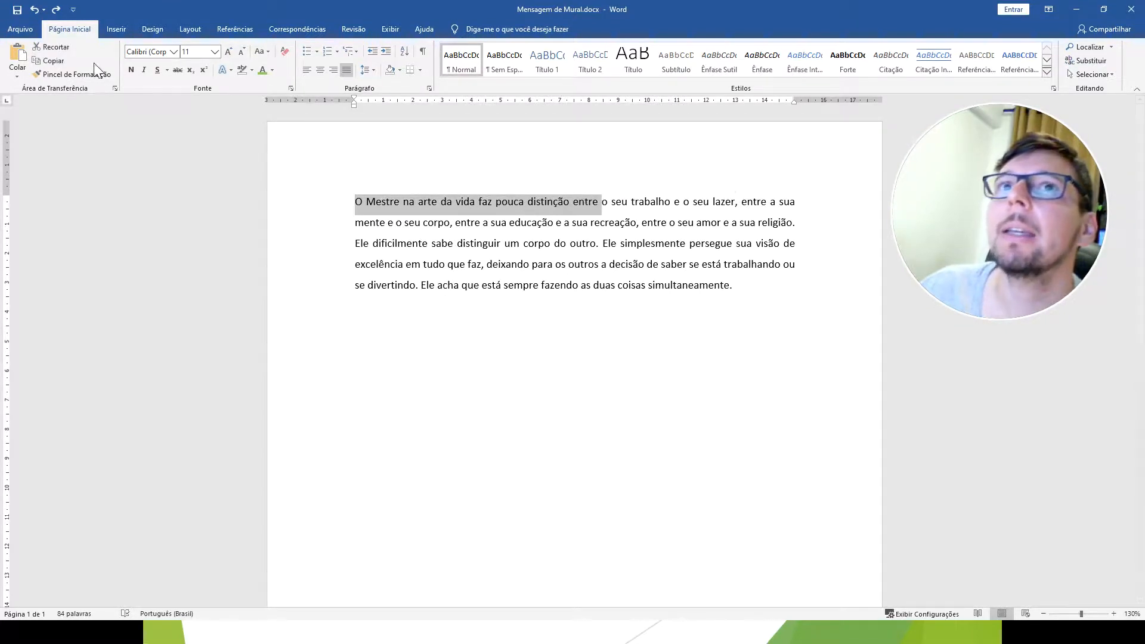
{"action": "left_click", "coordinate": [73, 74]}
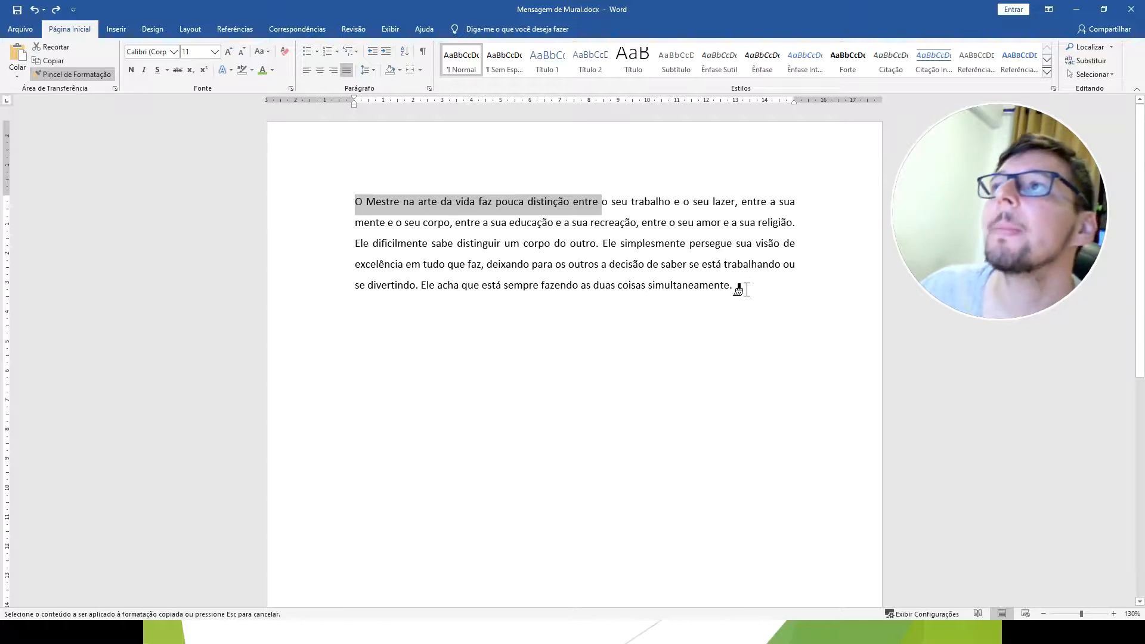
{"action": "left_click", "coordinate": [737, 285]}
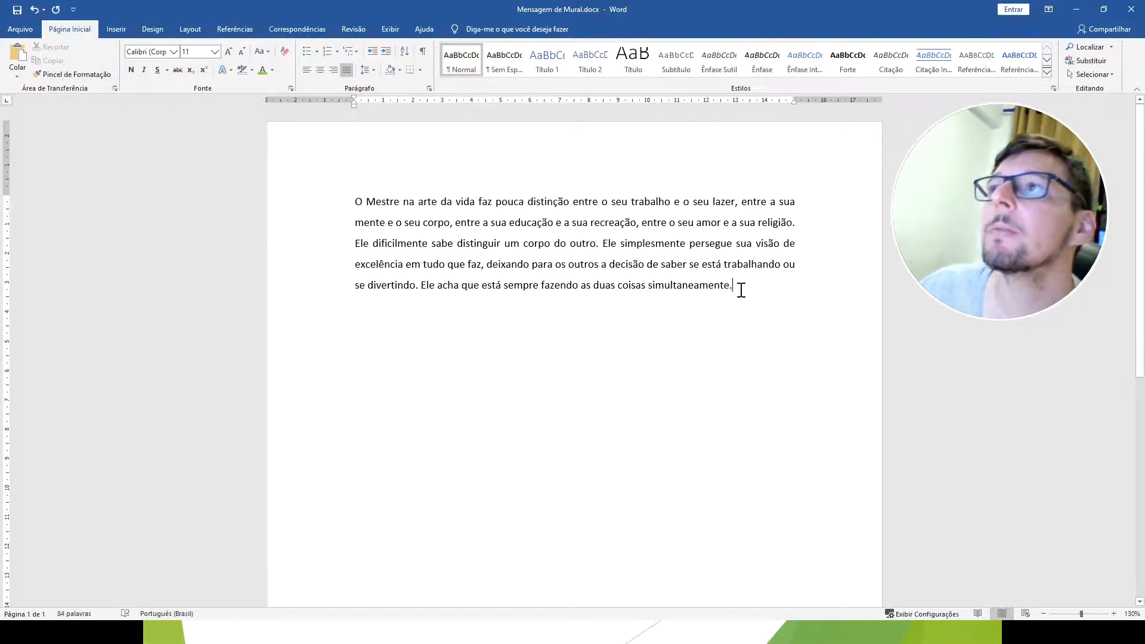
Duplicate the whole paragraph beneath the original text, with a blank gap between the two.
{"action": "left_click_drag", "start_coordinate": [357, 202], "coordinate": [746, 291]}
{"action": "key", "text": "ctrl+c"}
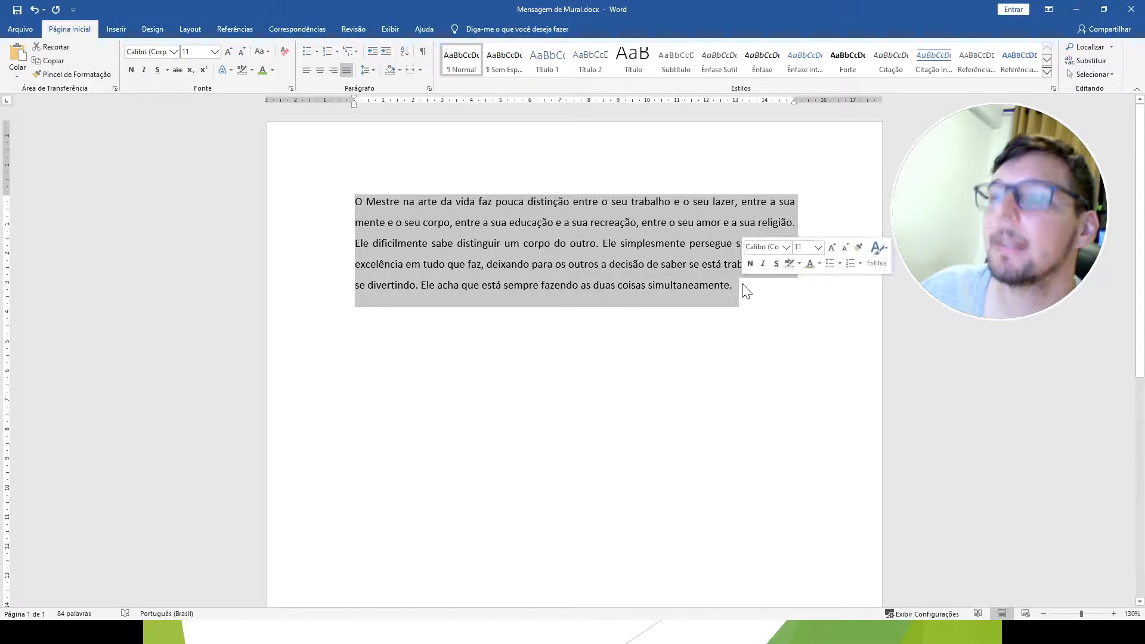
{"action": "left_click", "coordinate": [419, 370]}
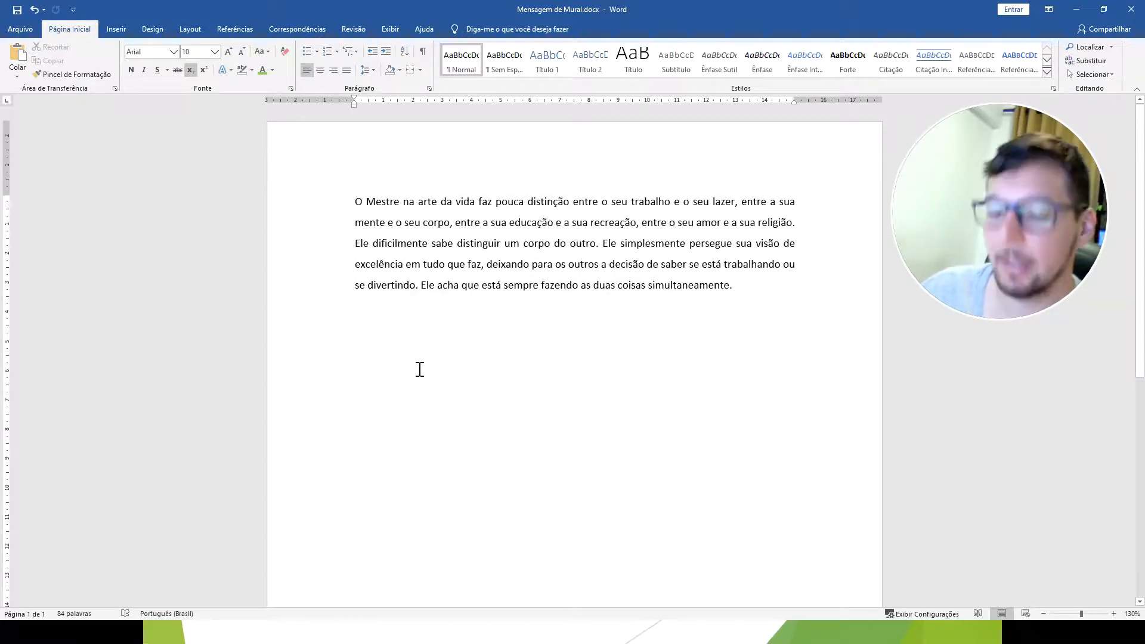
{"action": "key", "text": "ctrl+v"}
{"action": "left_click", "coordinate": [383, 351]}
{"action": "key", "text": "Delete"}
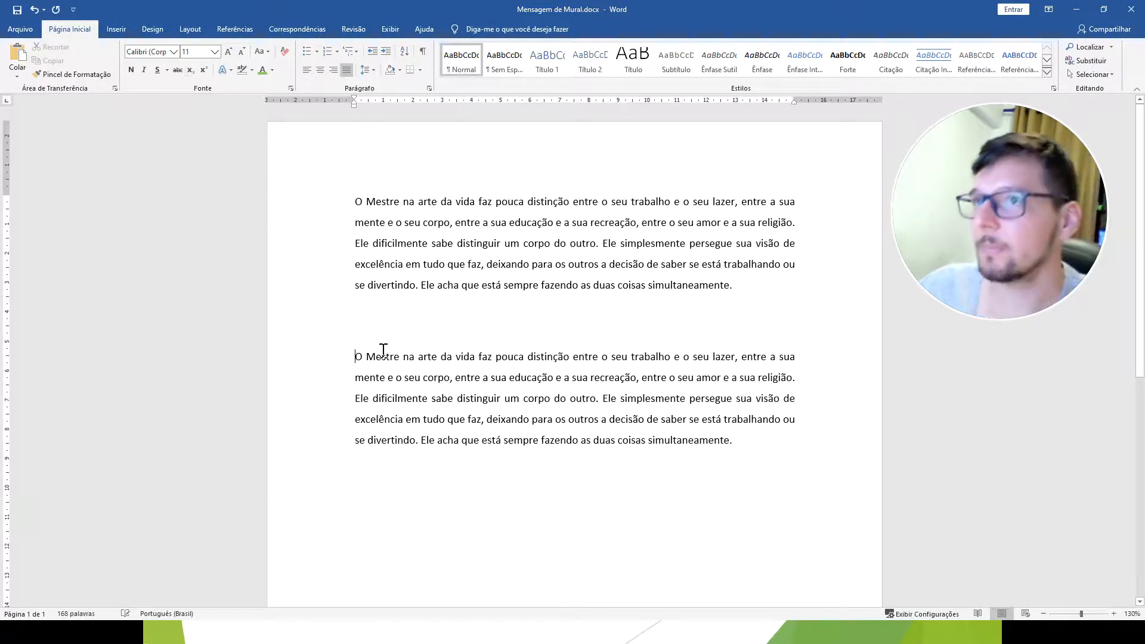
Format the second paragraph in Bernard MT Condensed, size 8, with green text.
{"action": "left_click_drag", "start_coordinate": [739, 439], "coordinate": [368, 346]}
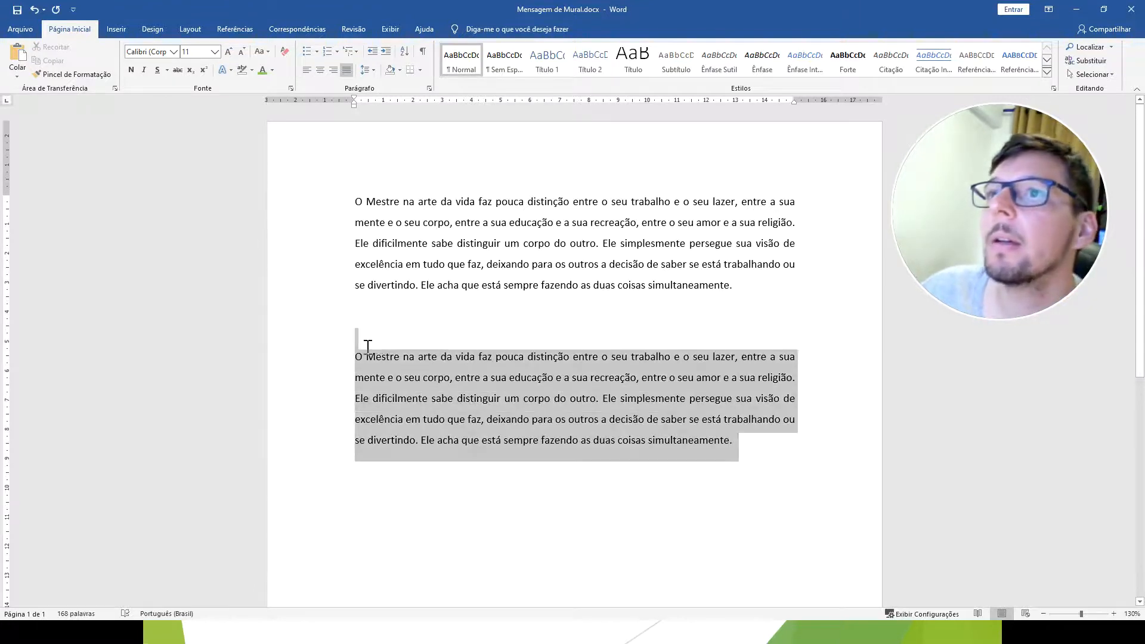
{"action": "left_click", "coordinate": [173, 51]}
{"action": "scroll", "coordinate": [173, 239], "scroll_direction": "down", "scroll_amount": 6}
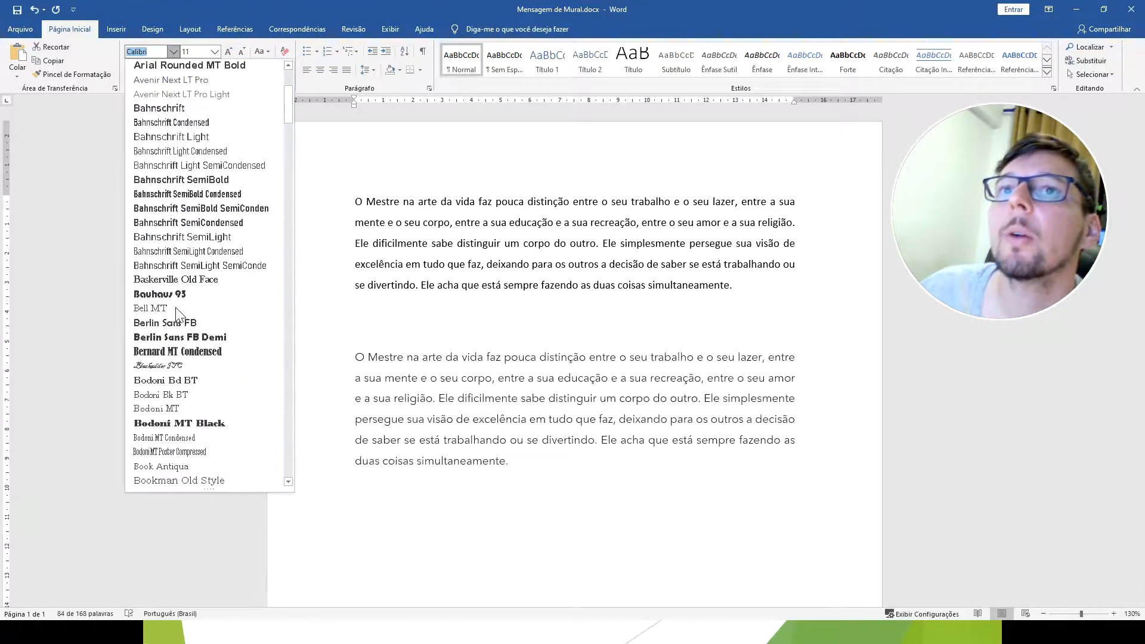
{"action": "left_click", "coordinate": [170, 353]}
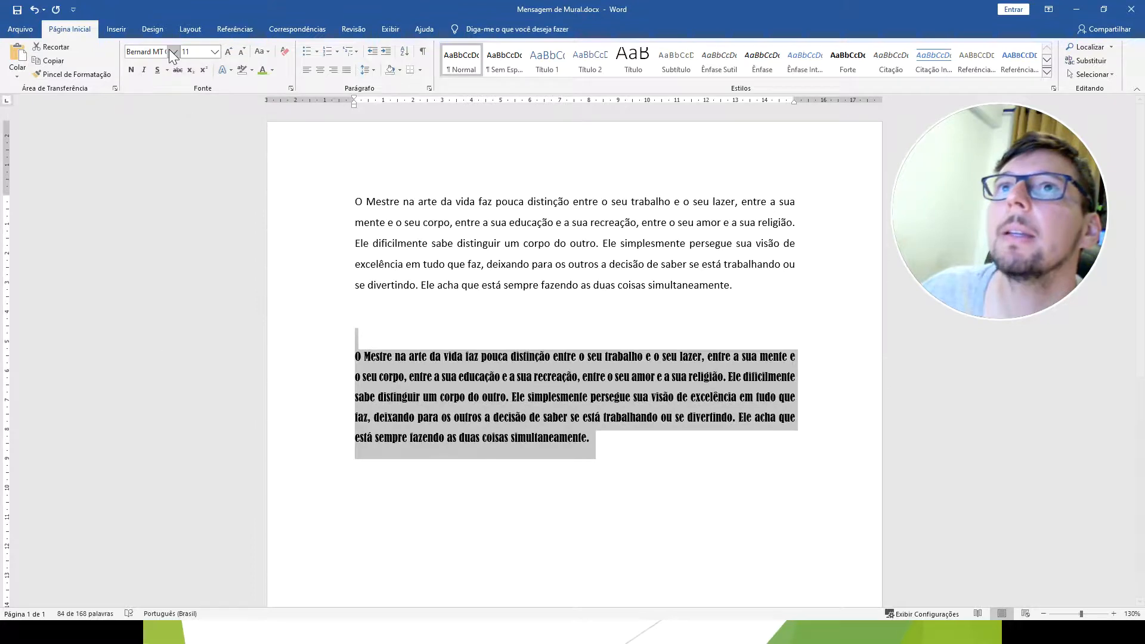
{"action": "left_click", "coordinate": [263, 69]}
{"action": "left_click", "coordinate": [216, 53]}
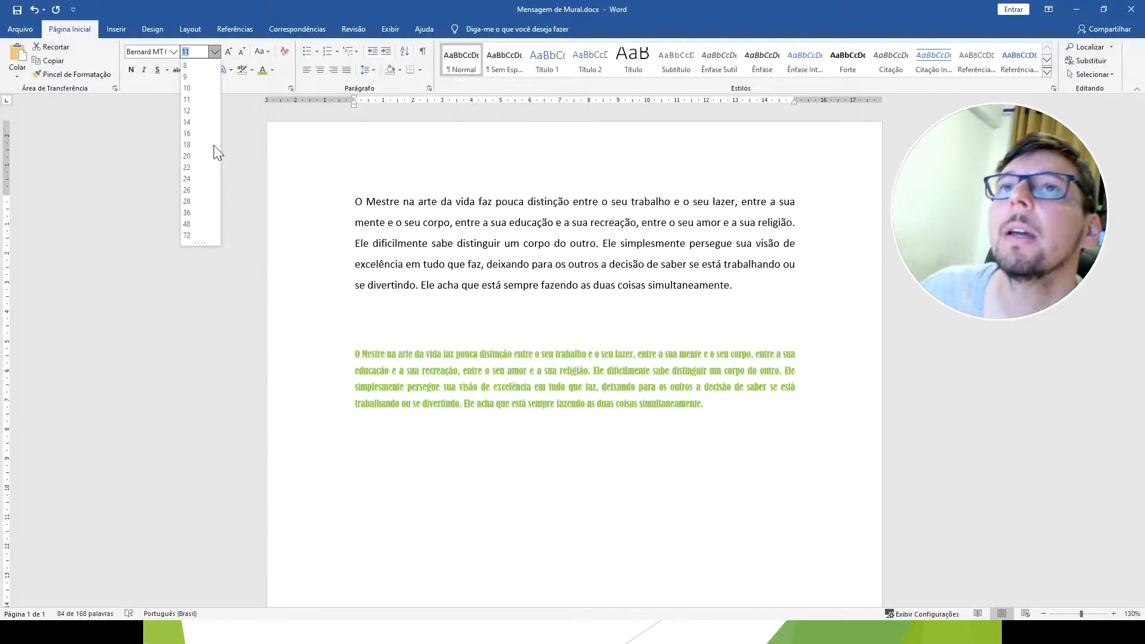
{"action": "left_click", "coordinate": [191, 97]}
{"action": "left_click", "coordinate": [419, 371]}
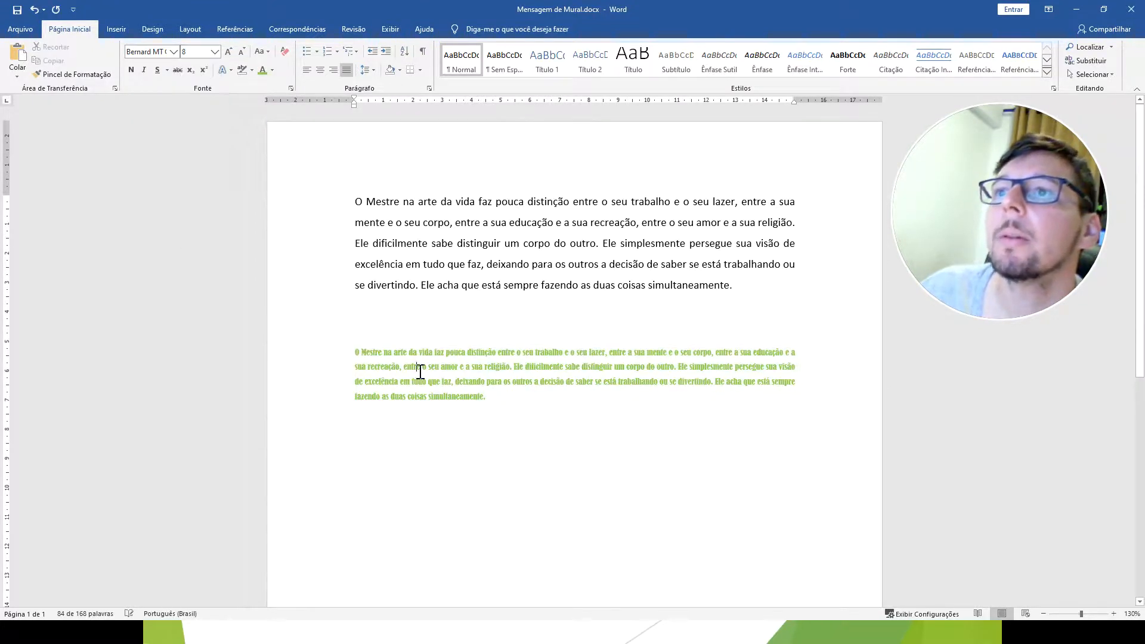
{"action": "left_click", "coordinate": [560, 442]}
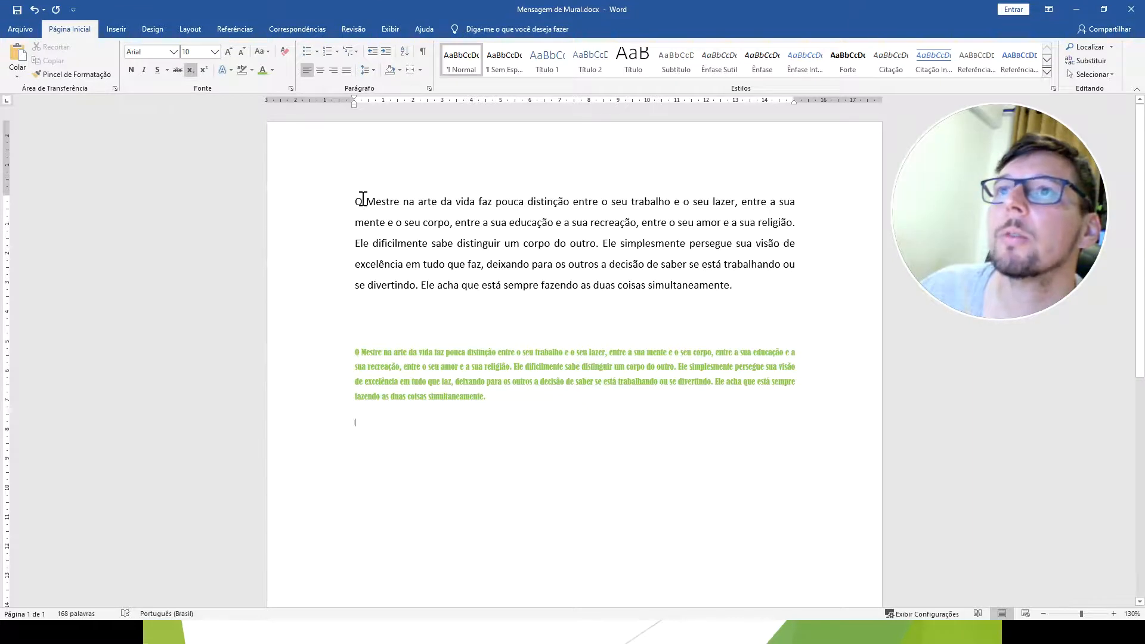
Copy the formatting of "O Mestre" in the first paragraph onto the entire green paragraph with the Format Painter.
{"action": "left_click", "coordinate": [362, 201]}
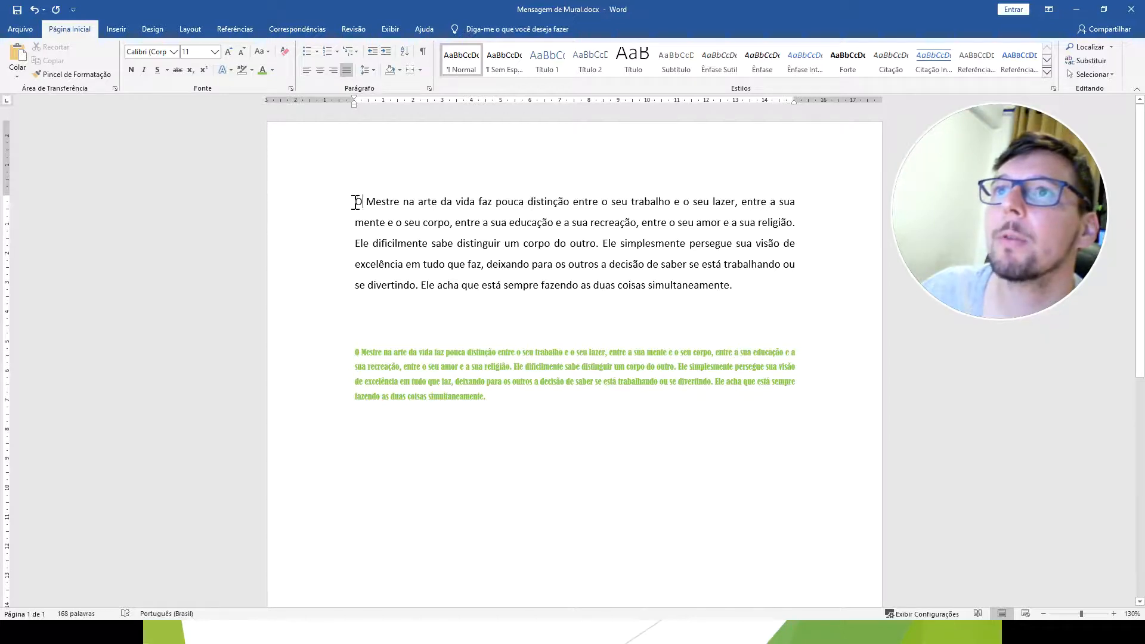
{"action": "mouse_move", "coordinate": [356, 201]}
{"action": "left_mouse_down"}
{"action": "mouse_move", "coordinate": [466, 202]}
{"action": "mouse_move", "coordinate": [432, 202]}
{"action": "mouse_move", "coordinate": [596, 294]}
{"action": "mouse_move", "coordinate": [744, 299]}
{"action": "mouse_move", "coordinate": [421, 222]}
{"action": "mouse_move", "coordinate": [403, 203]}
{"action": "left_mouse_up"}
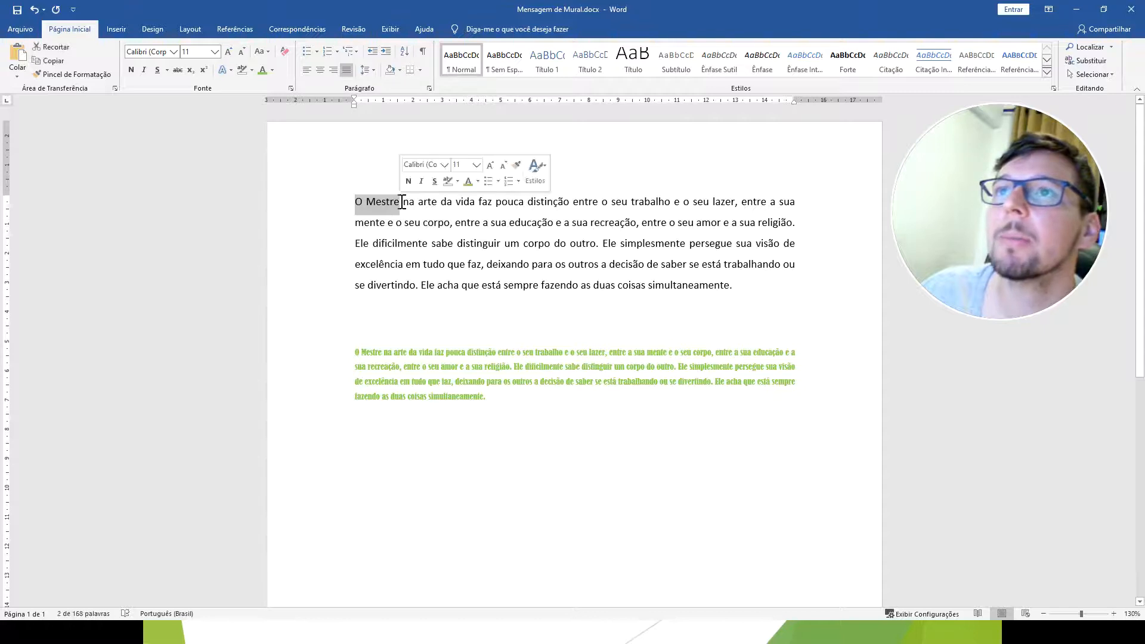
{"action": "left_click", "coordinate": [70, 73]}
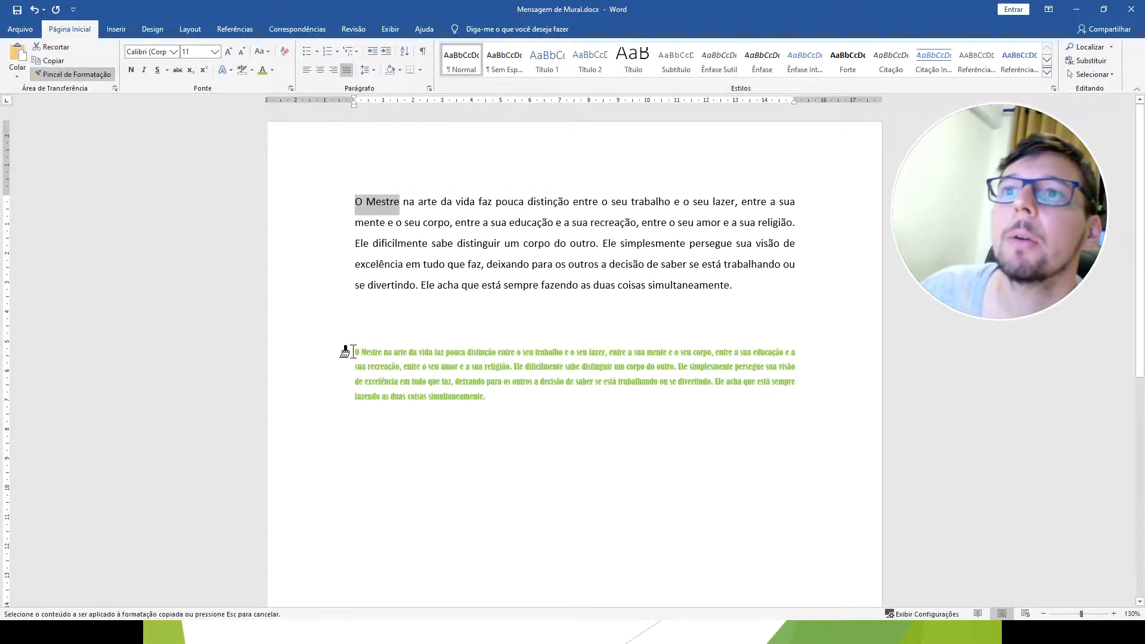
{"action": "left_click_drag", "start_coordinate": [354, 352], "coordinate": [495, 397]}
{"action": "left_click", "coordinate": [645, 519]}
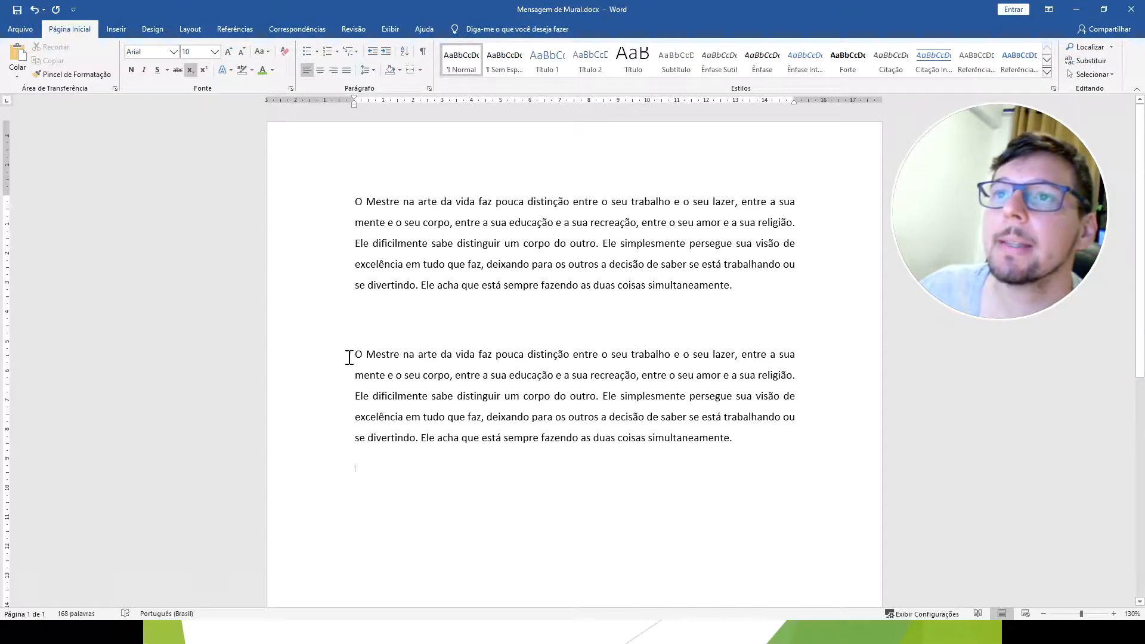
Copy the second paragraph and paste it on the empty line below it using the Merge Formatting option.
{"action": "left_click_drag", "start_coordinate": [354, 356], "coordinate": [736, 445]}
{"action": "key", "text": "ctrl+c"}
{"action": "right_click", "coordinate": [623, 399]}
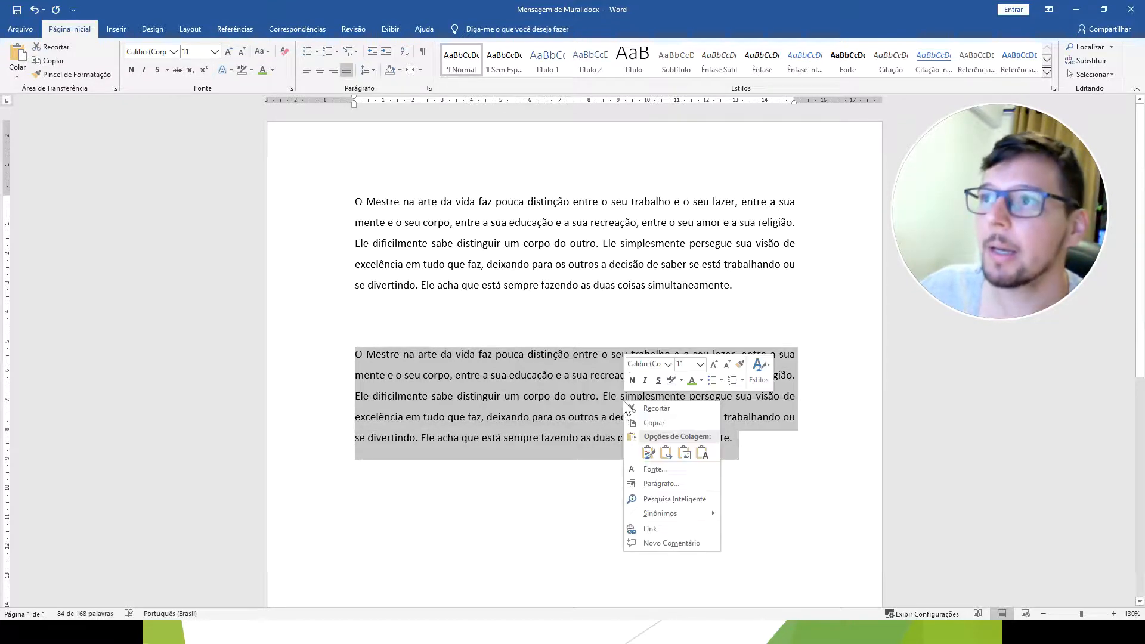
{"action": "left_click", "coordinate": [654, 423]}
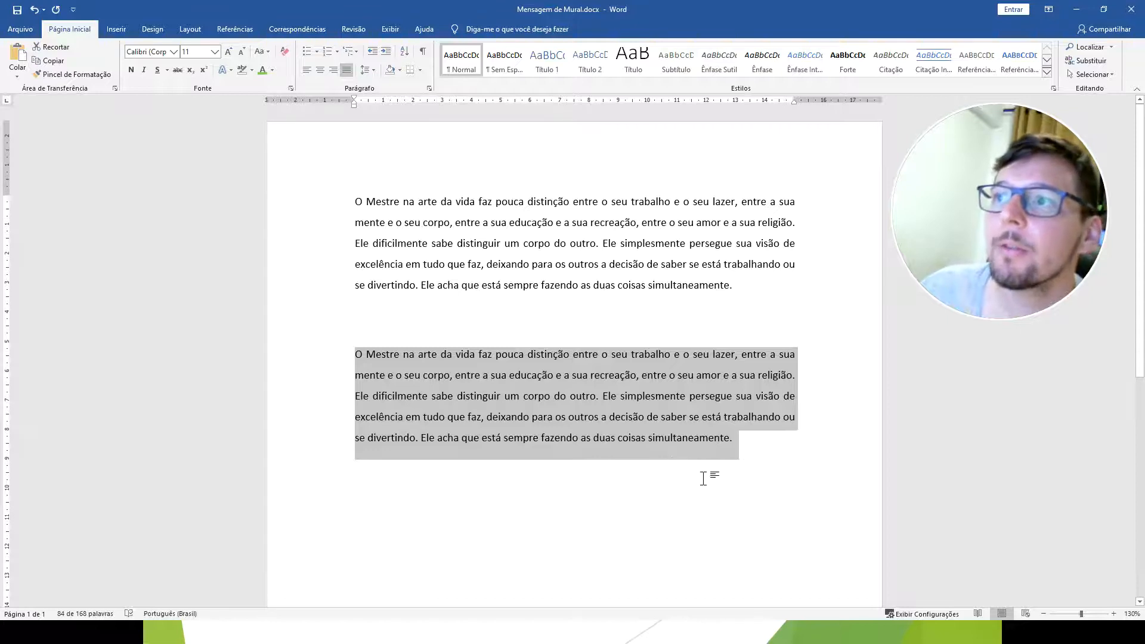
{"action": "left_click", "coordinate": [744, 466]}
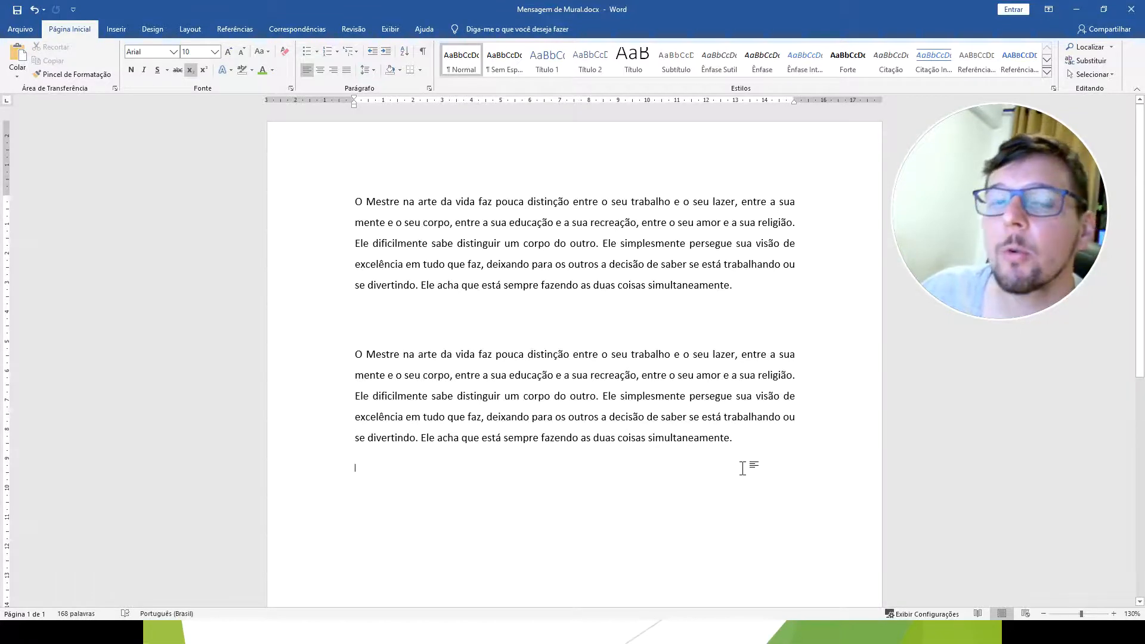
{"action": "scroll", "coordinate": [381, 335], "scroll_direction": "down", "scroll_amount": 2}
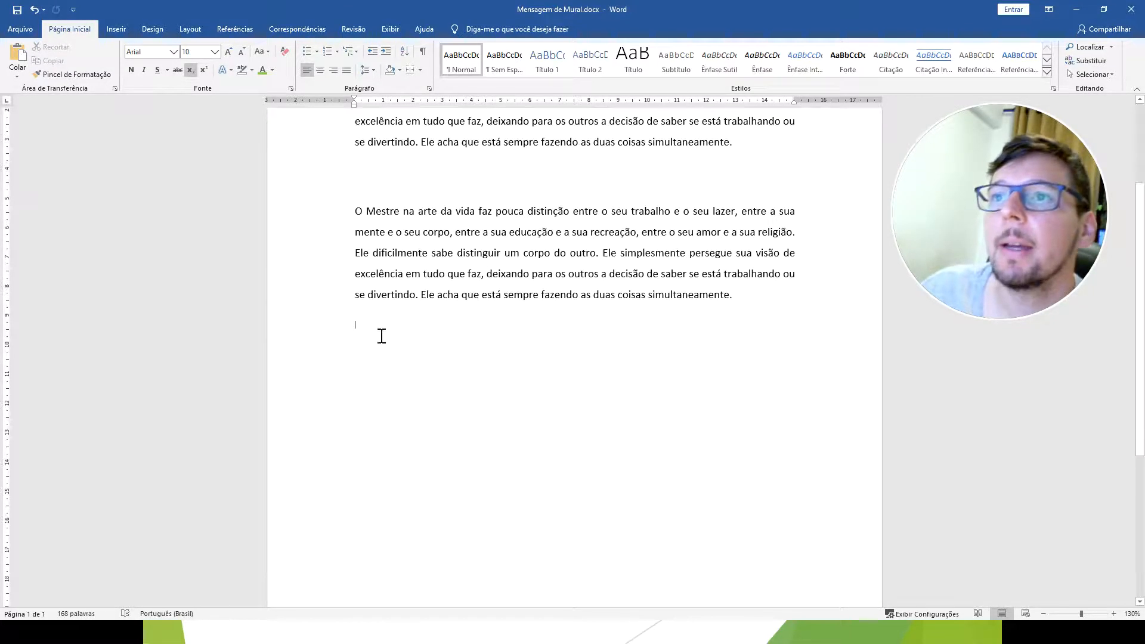
{"action": "right_click", "coordinate": [356, 320]}
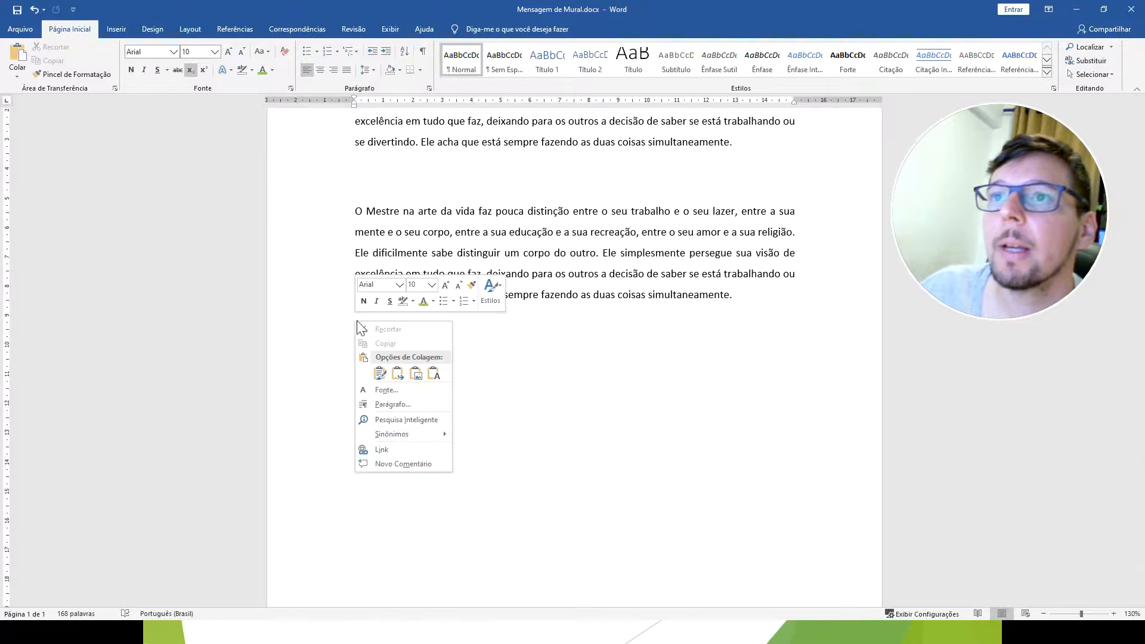
{"action": "left_click", "coordinate": [398, 375]}
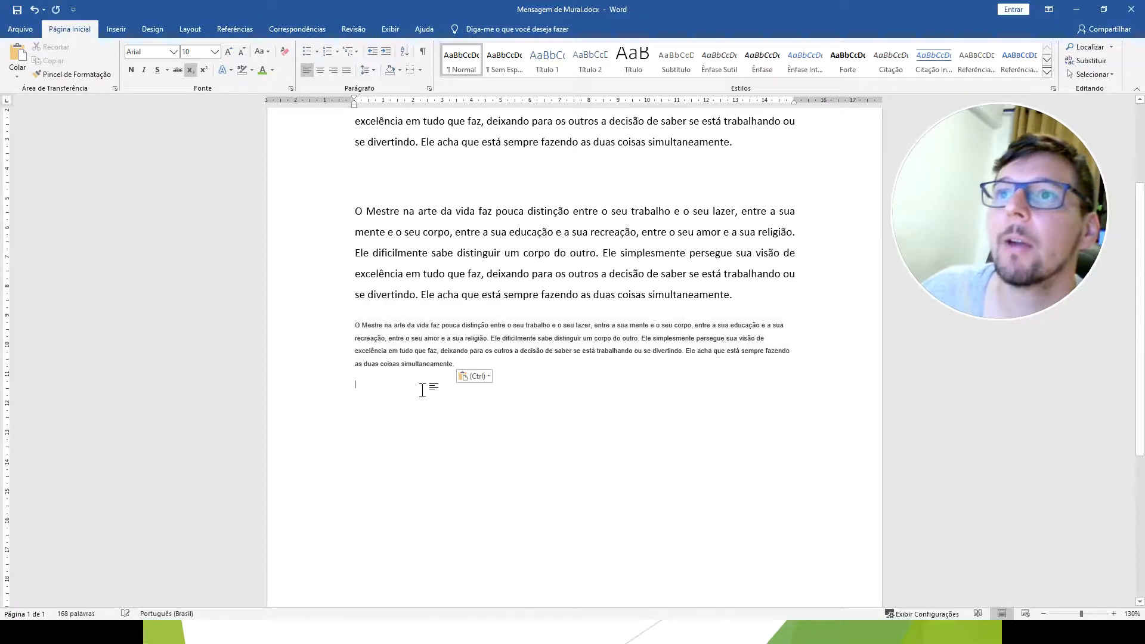
Paste the copied paragraph twice more below the small-text copy, keeping the source formatting.
{"action": "right_click", "coordinate": [361, 381]}
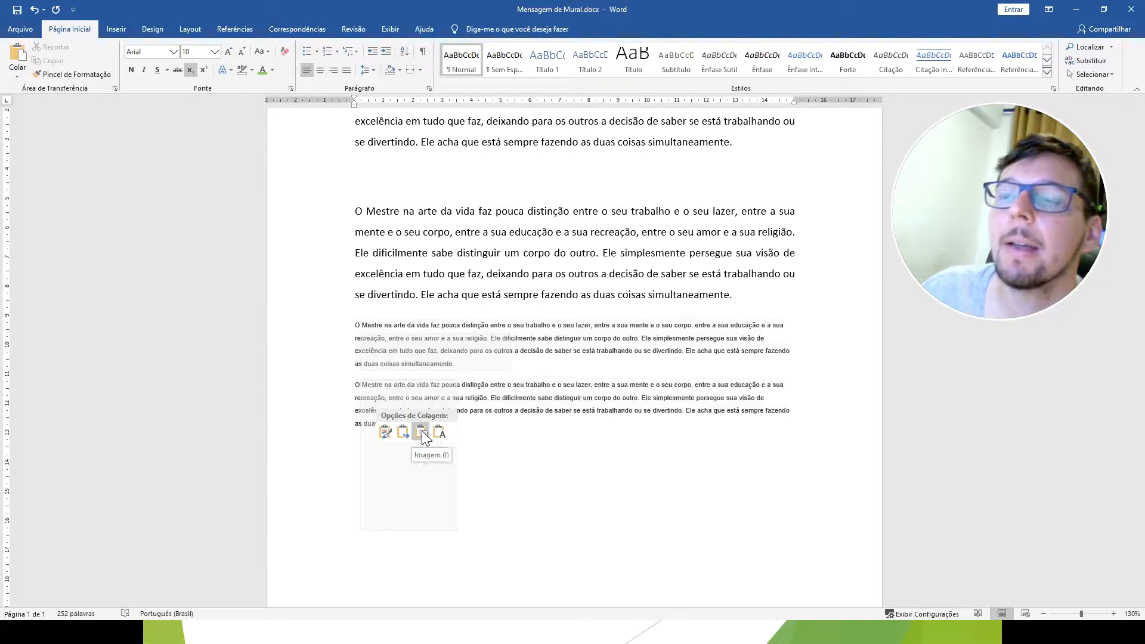
{"action": "left_click", "coordinate": [383, 435]}
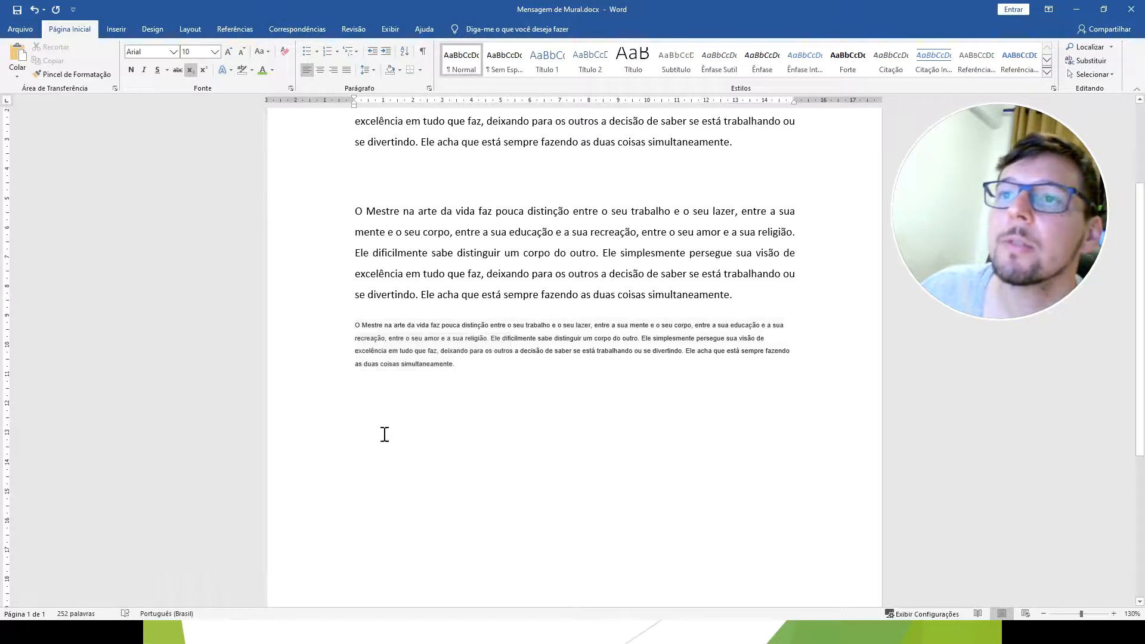
{"action": "scroll", "coordinate": [384, 420], "scroll_direction": "down", "scroll_amount": 1}
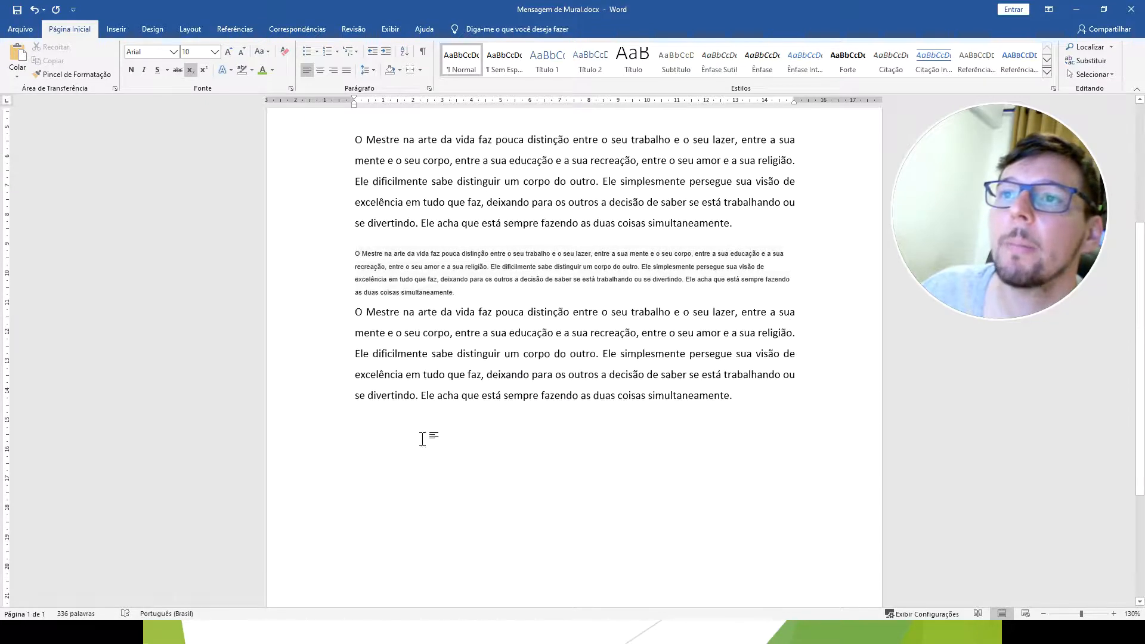
{"action": "right_click", "coordinate": [368, 417]}
{"action": "left_click", "coordinate": [395, 466]}
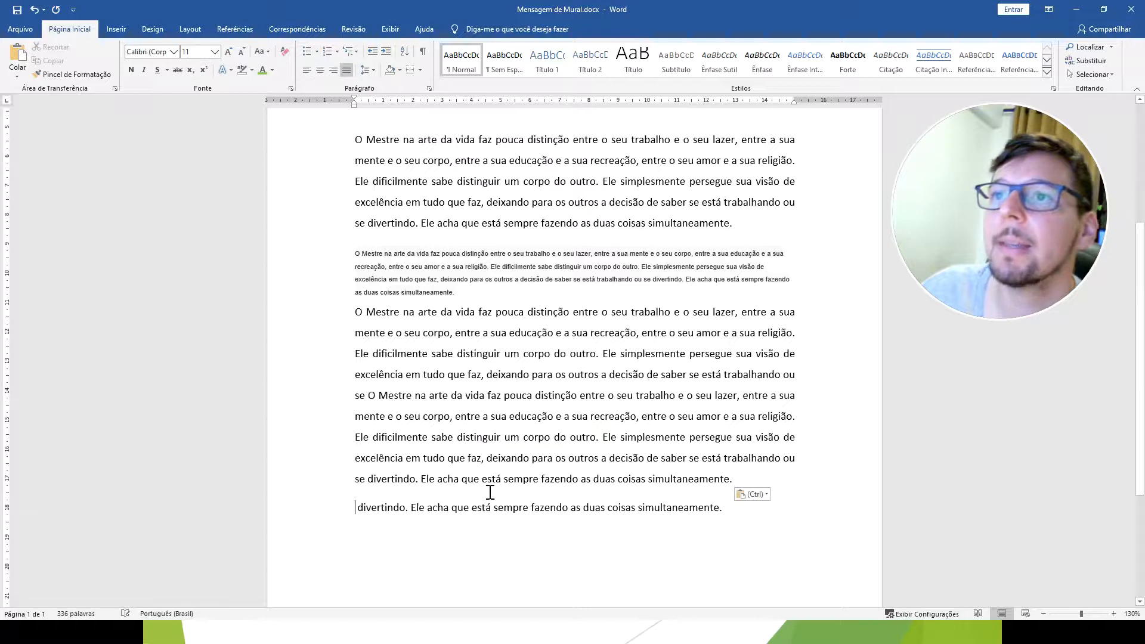
Delete all the duplicated paragraphs below the original first paragraph.
{"action": "scroll", "coordinate": [486, 466], "scroll_direction": "up", "scroll_amount": 1}
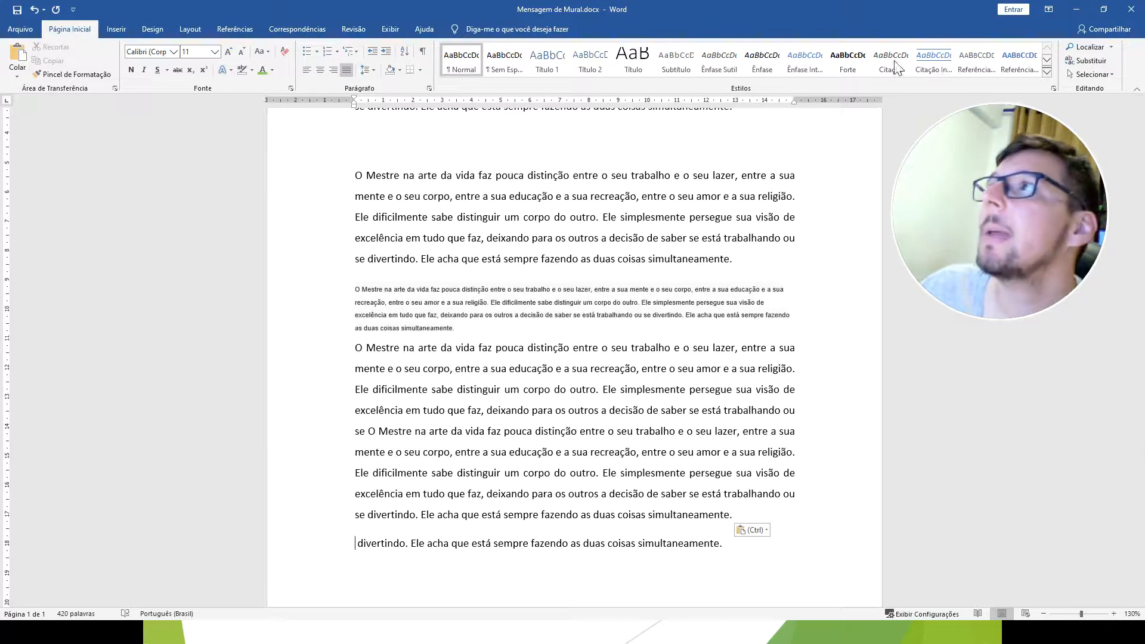
{"action": "left_click_drag", "start_coordinate": [767, 562], "coordinate": [341, 173]}
{"action": "key", "text": "Delete"}
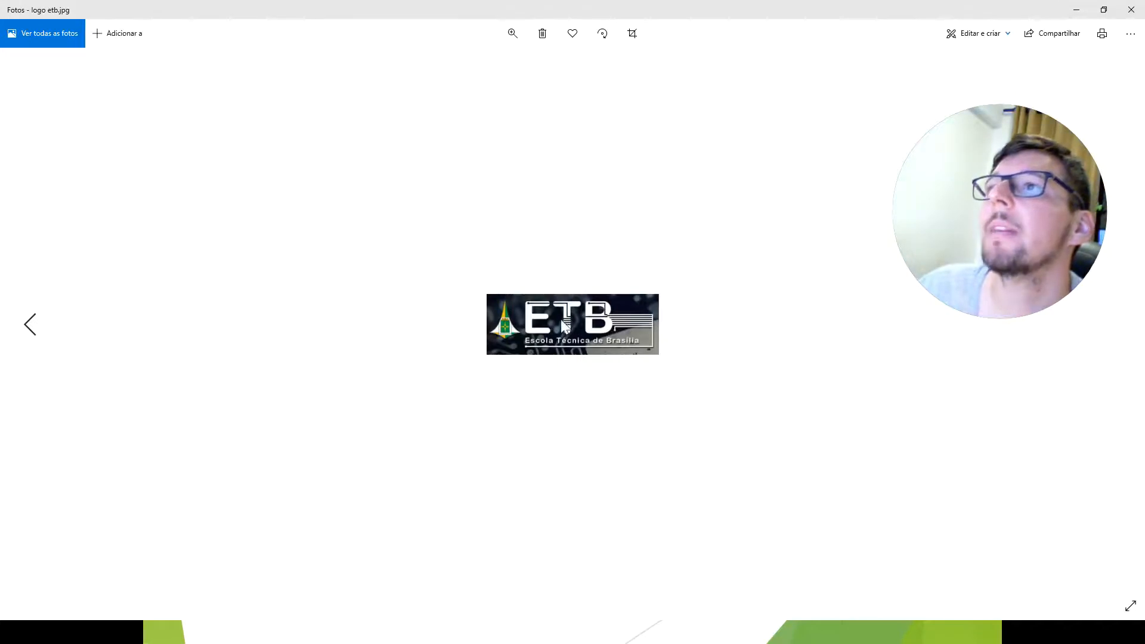
Copy the ETB logo picture from the Photos viewer and paste it below the paragraph in the Word document.
{"action": "right_click", "coordinate": [569, 299]}
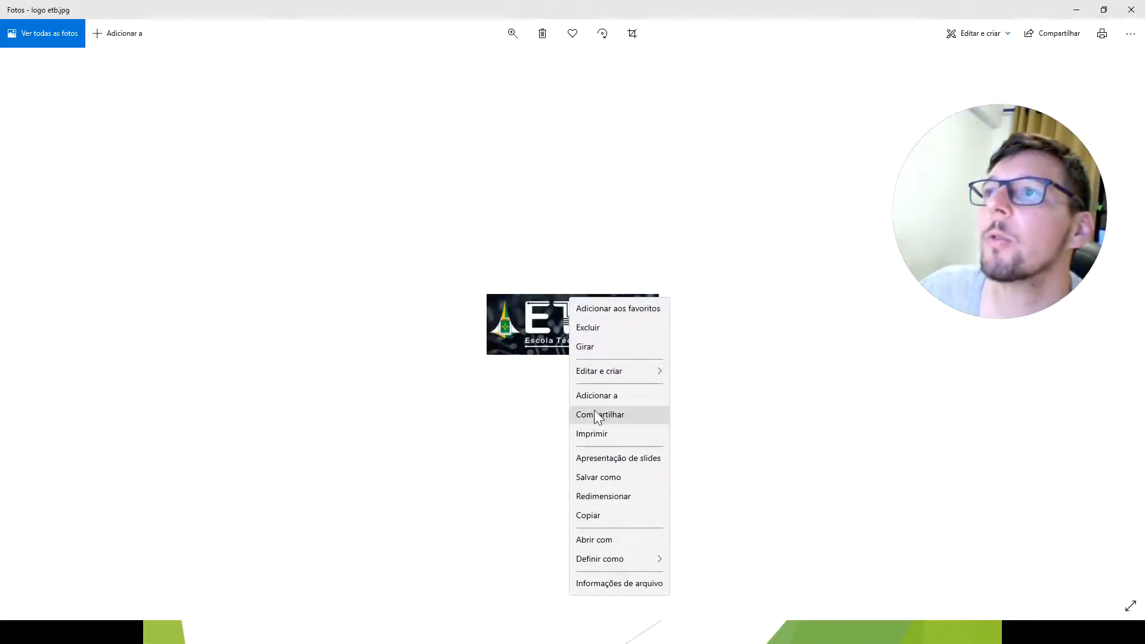
{"action": "left_click", "coordinate": [595, 518]}
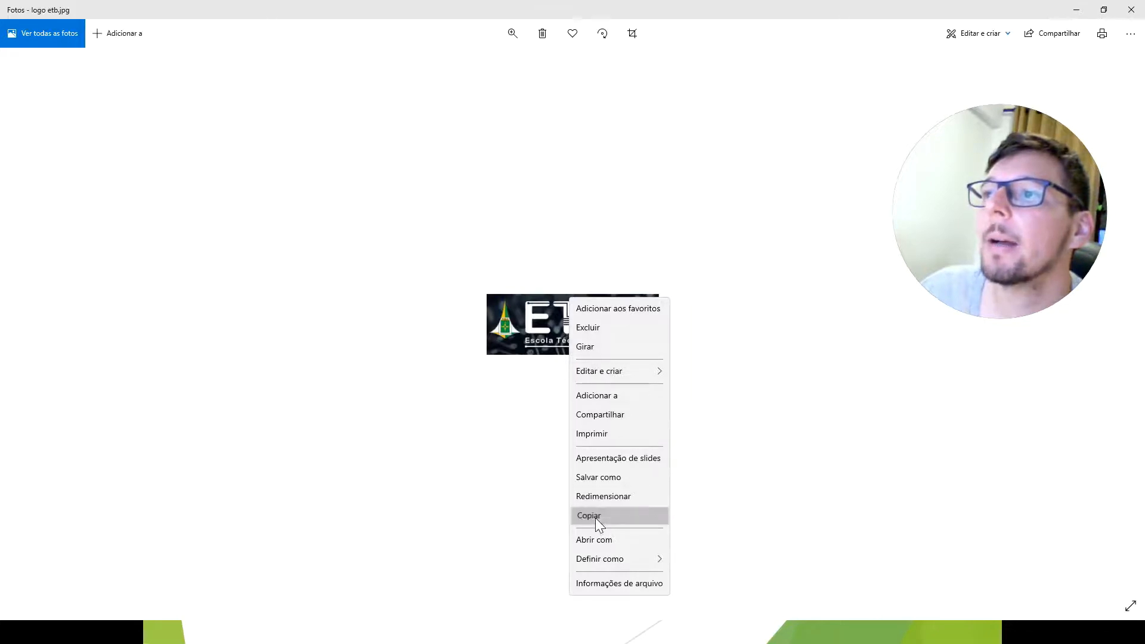
{"action": "left_click", "coordinate": [1077, 9]}
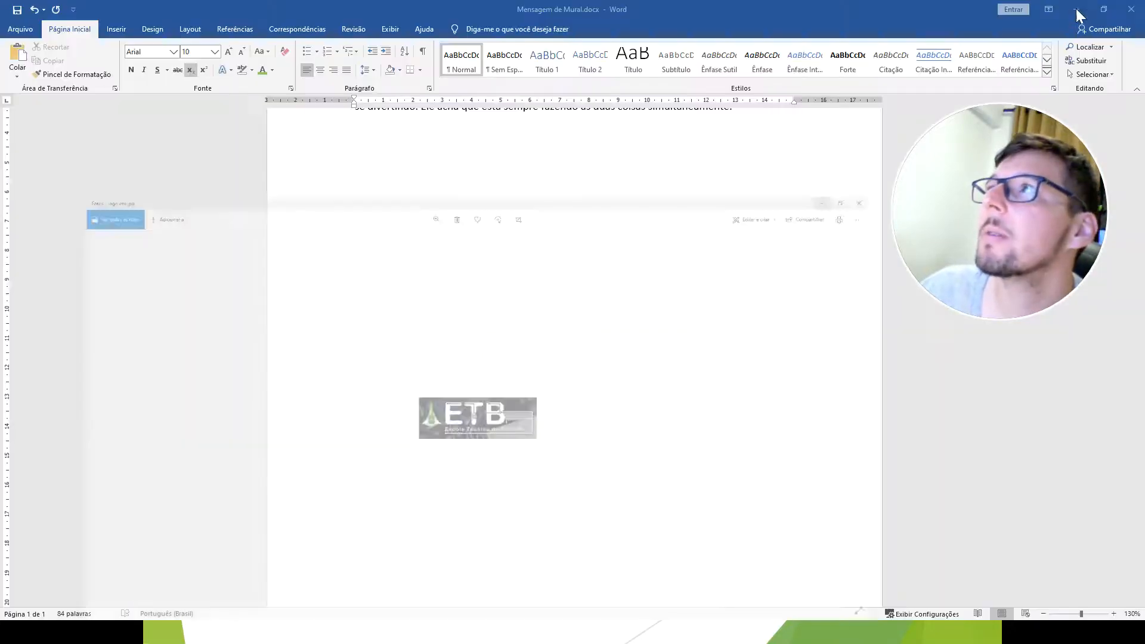
{"action": "scroll", "coordinate": [532, 232], "scroll_direction": "up", "scroll_amount": 1}
{"action": "scroll", "coordinate": [532, 231], "scroll_direction": "up", "scroll_amount": 2}
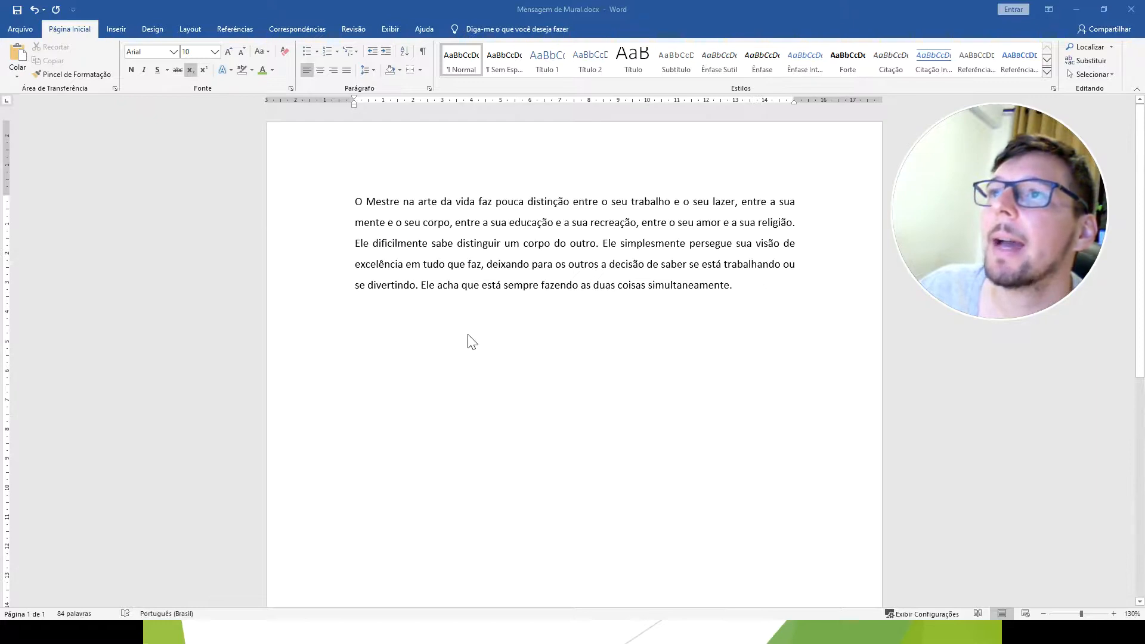
{"action": "left_click", "coordinate": [377, 328]}
{"action": "right_click", "coordinate": [368, 336]}
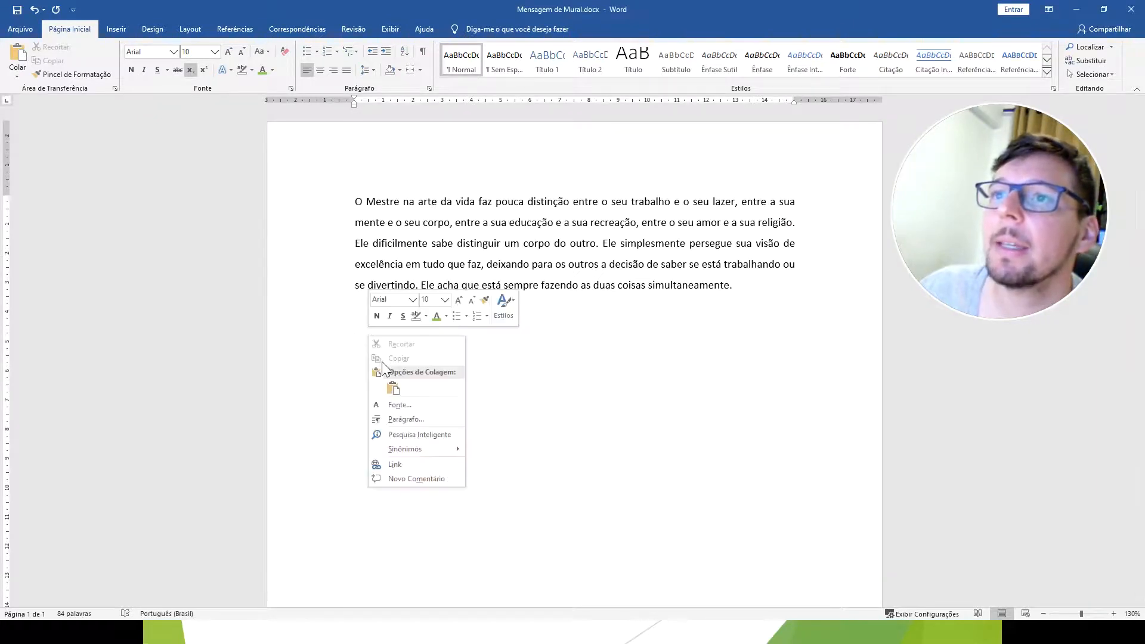
{"action": "left_click", "coordinate": [392, 389]}
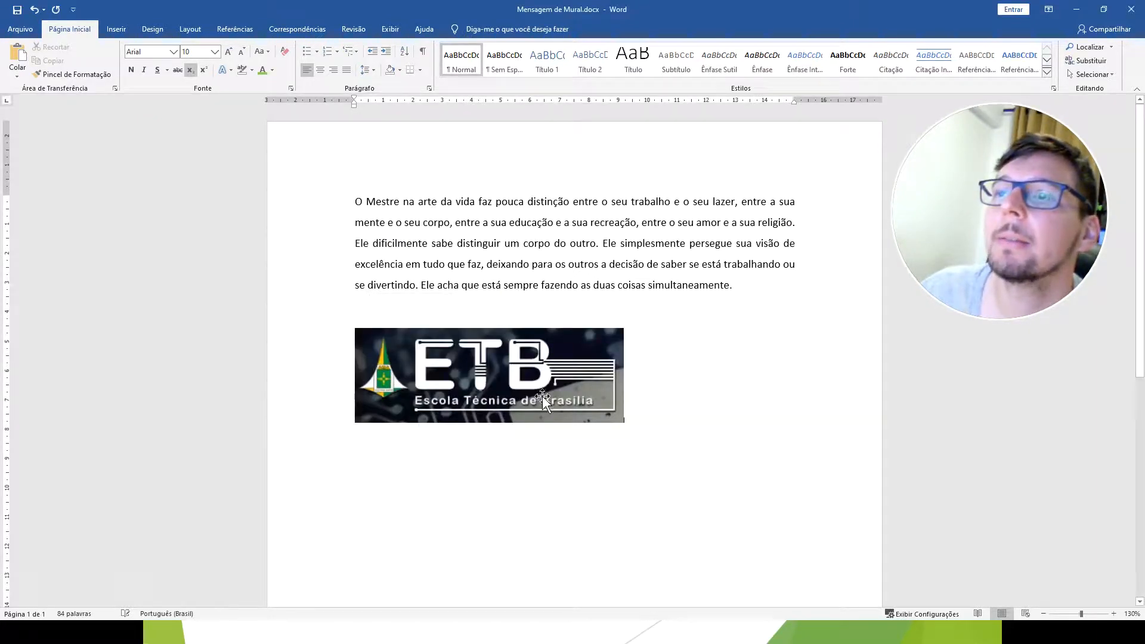
Cut the ETB logo from below the paragraph.
{"action": "left_click", "coordinate": [610, 418]}
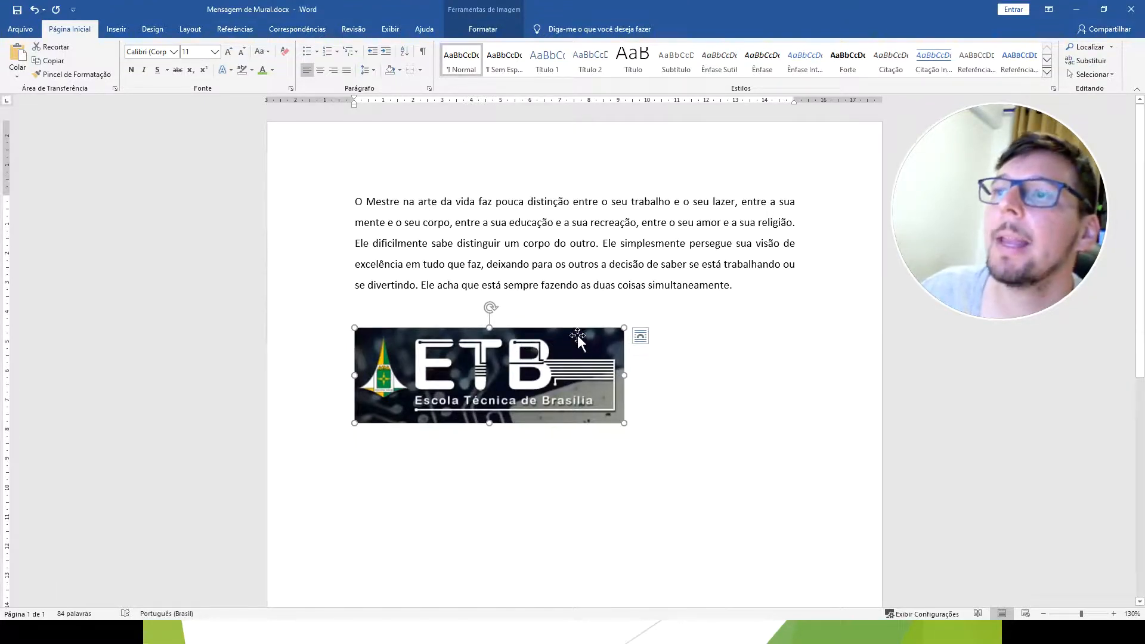
{"action": "right_click", "coordinate": [532, 358]}
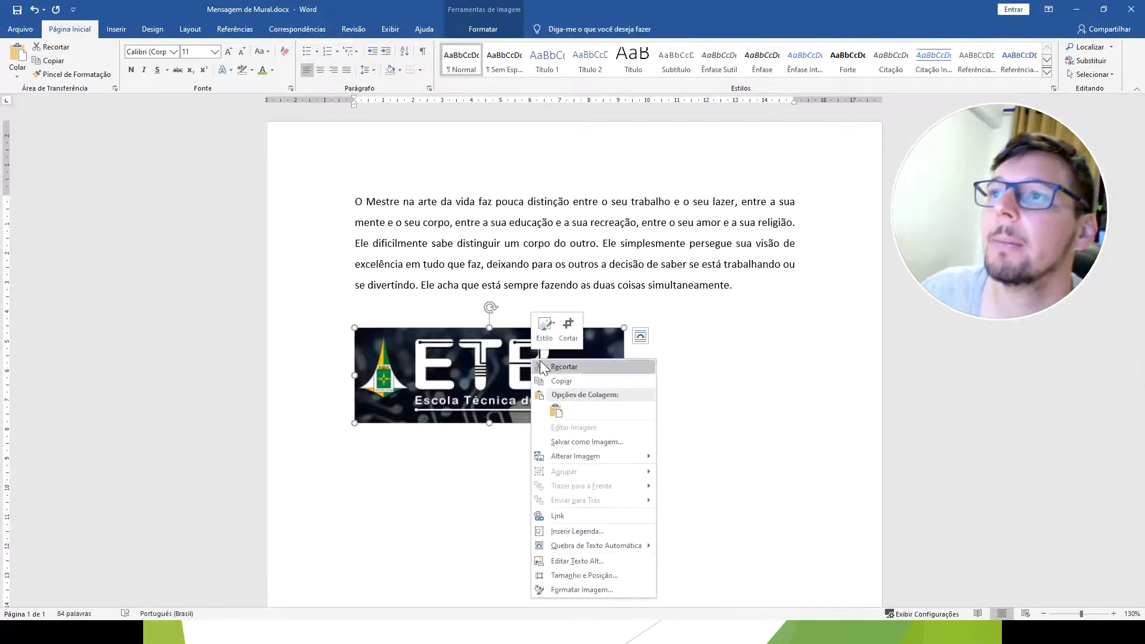
{"action": "left_click", "coordinate": [564, 366]}
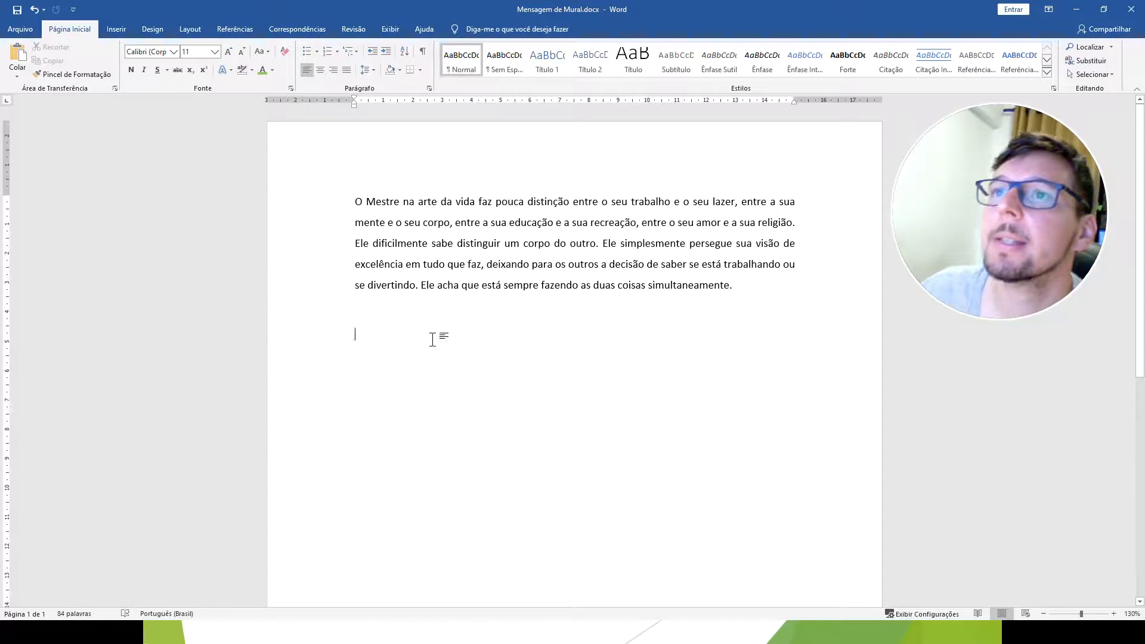
Insert blank lines above the "O Mestre" paragraph and place the cursor in the new space.
{"action": "left_click", "coordinate": [368, 180]}
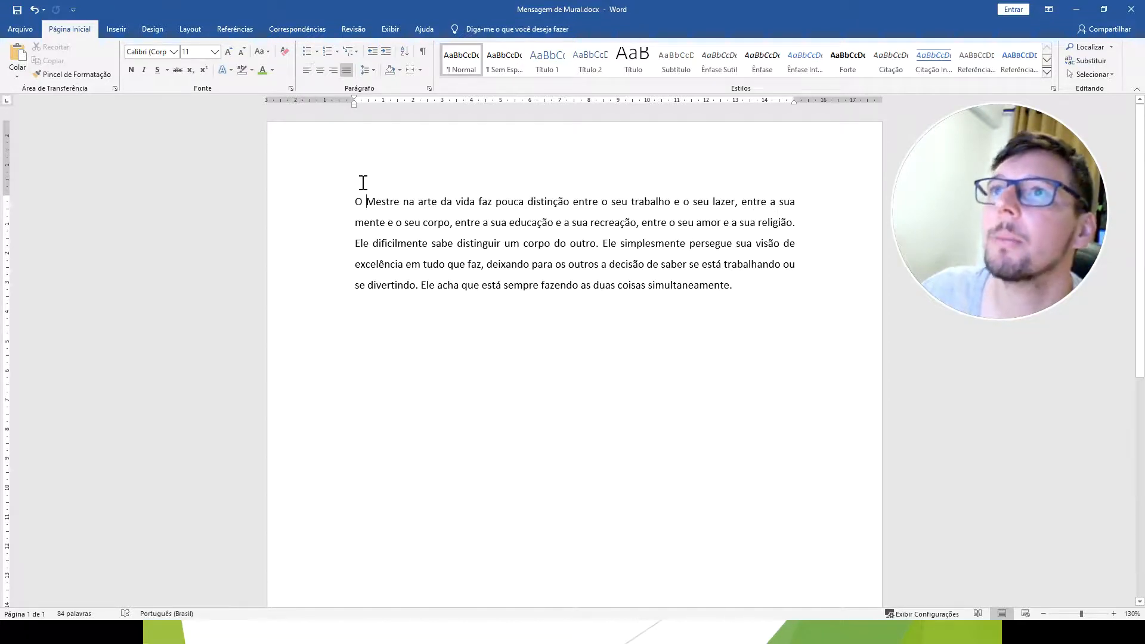
{"action": "key", "text": "Return"}
{"action": "key", "text": "Return"}
{"action": "key", "text": "Return"}
{"action": "key", "text": "Up"}
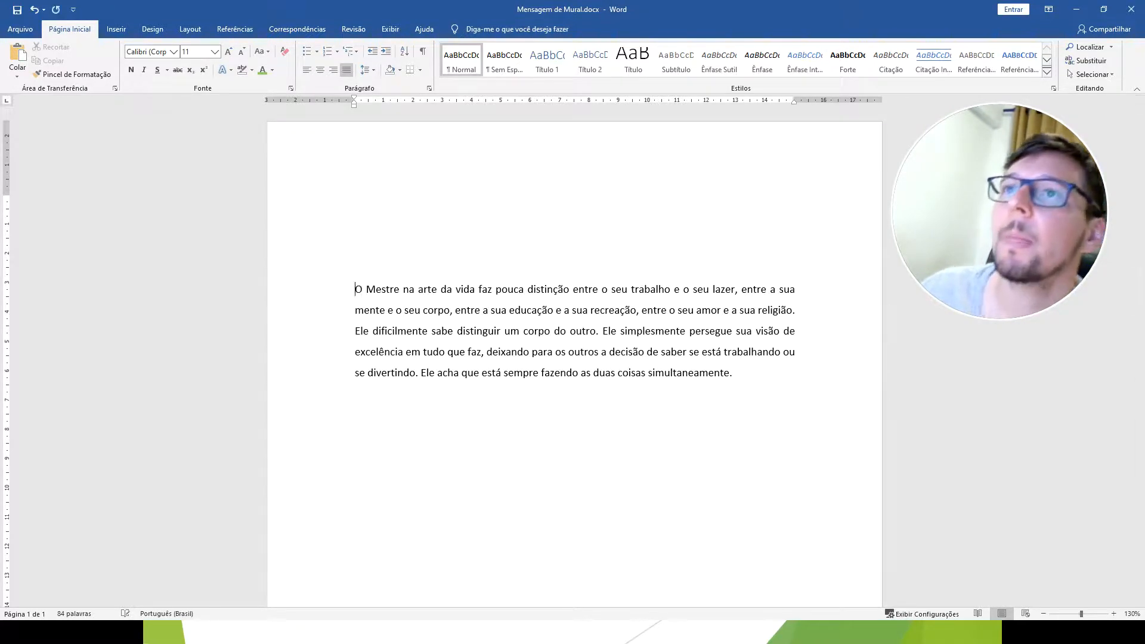
Paste the cut logo above the paragraph using the Imagem paste option and select it.
{"action": "right_click", "coordinate": [358, 206]}
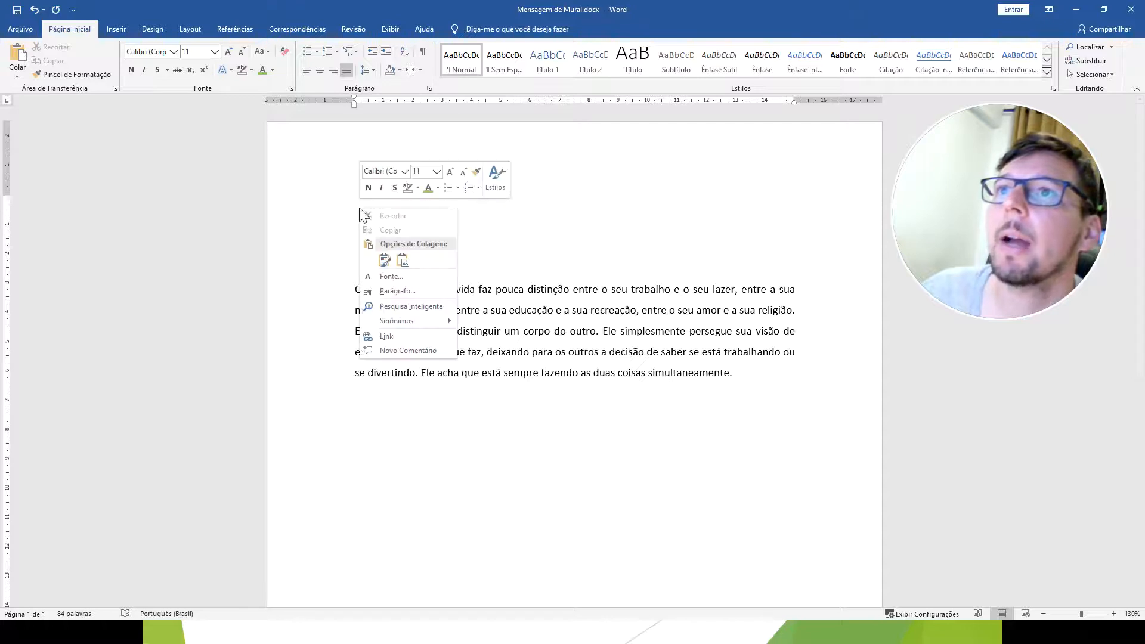
{"action": "left_click", "coordinate": [384, 260]}
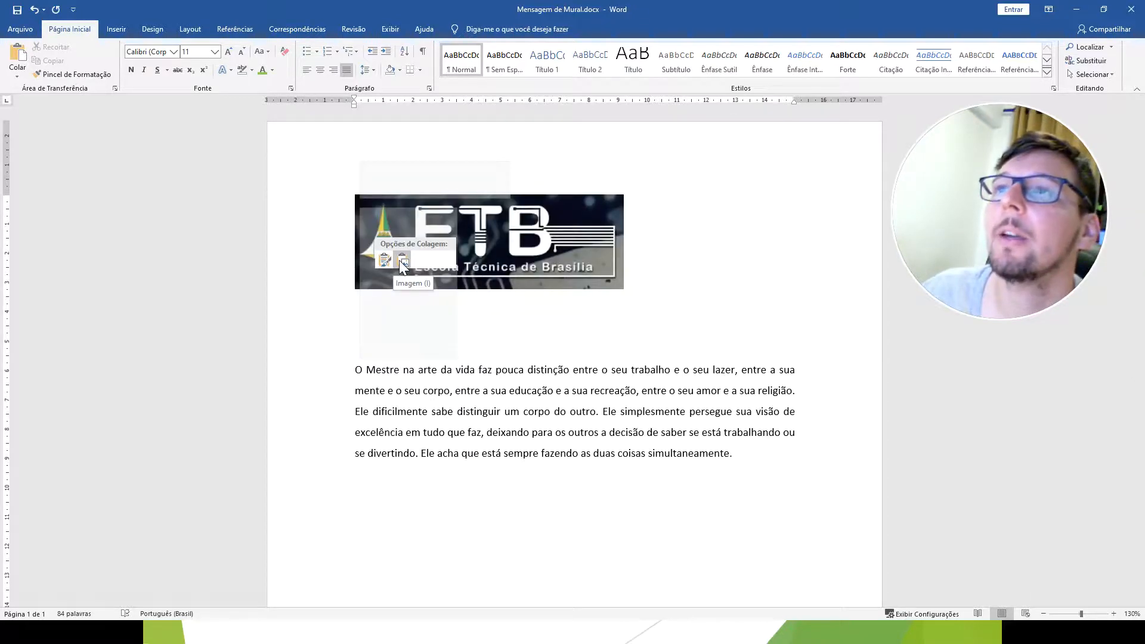
{"action": "left_click", "coordinate": [401, 263]}
{"action": "left_click", "coordinate": [485, 256]}
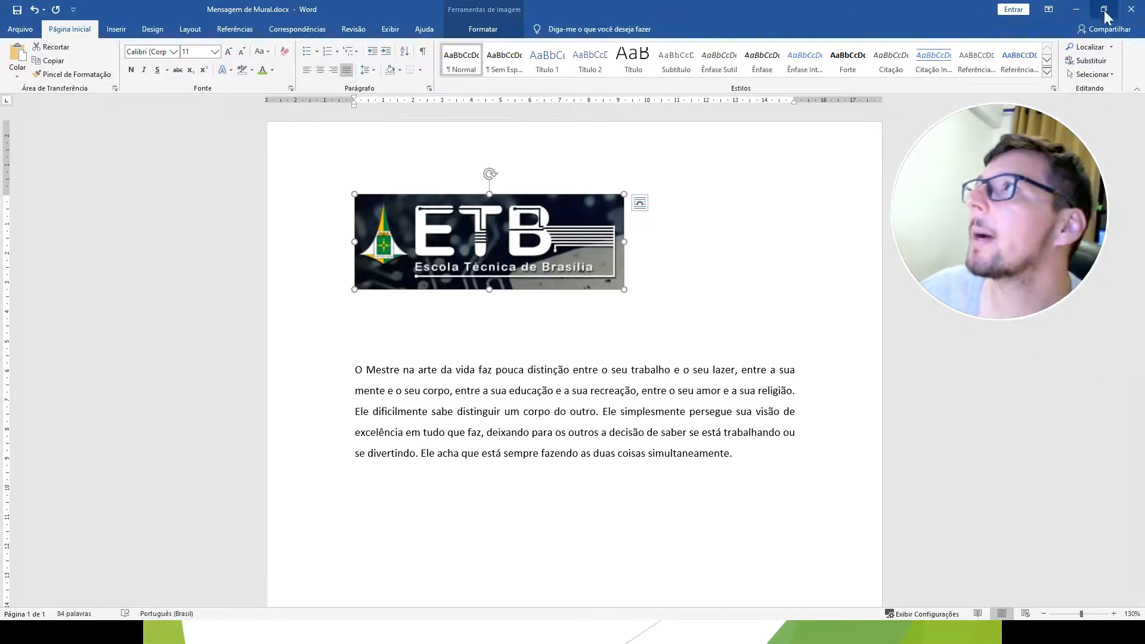
Switch to the slide show, advance to the "Salvar Como" slide, and return to the Word document.
{"action": "left_click", "coordinate": [1076, 11]}
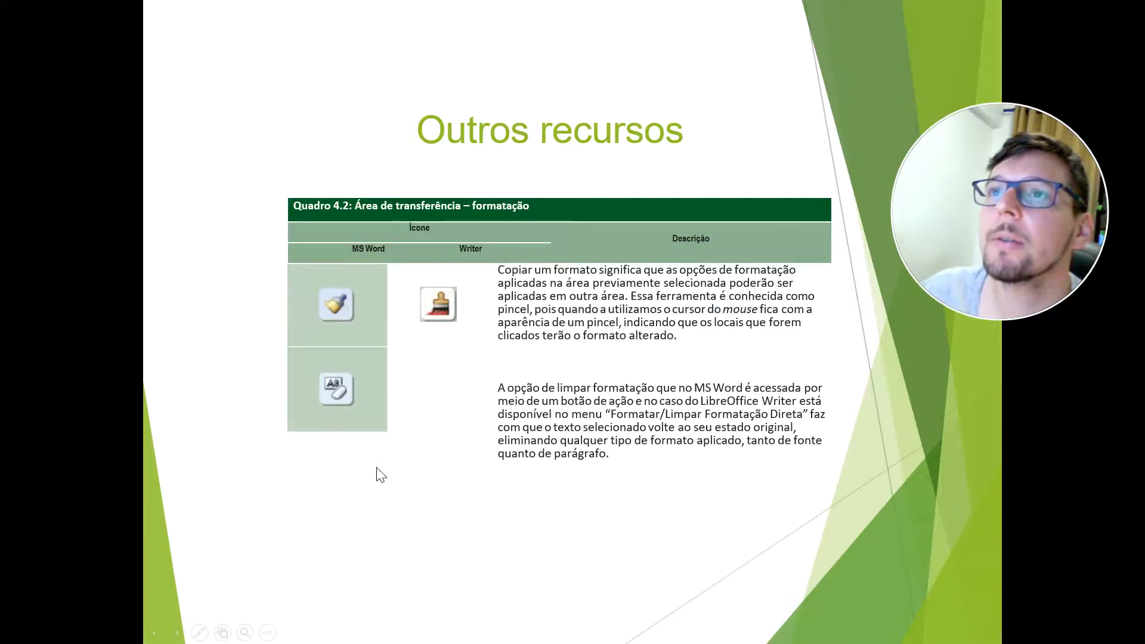
{"action": "left_click", "coordinate": [649, 570]}
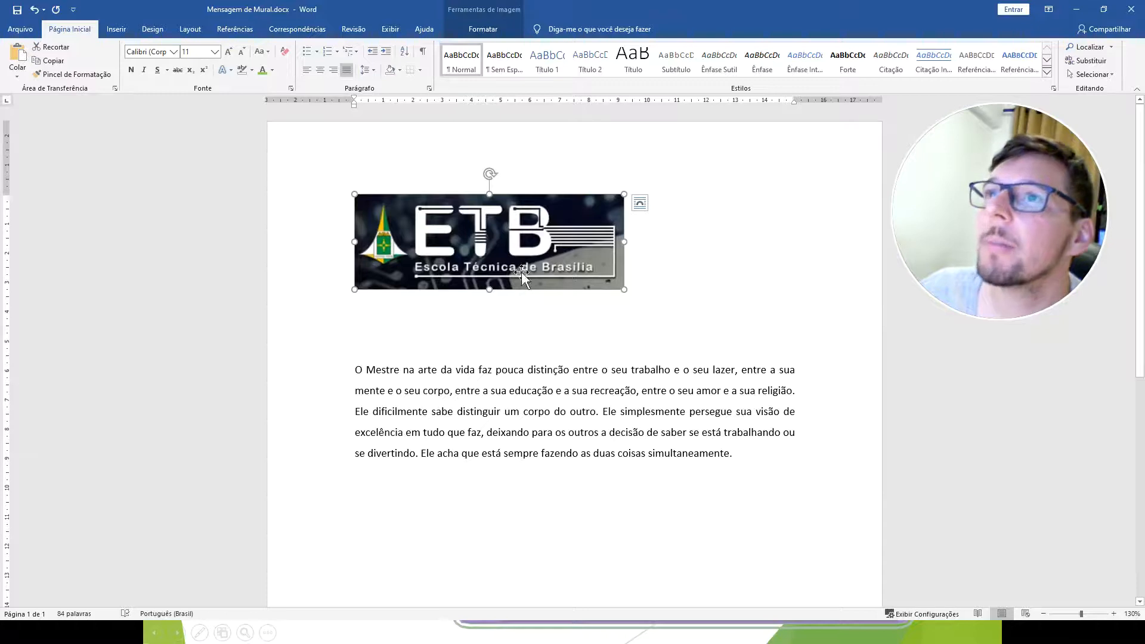
{"action": "left_click", "coordinate": [23, 32]}
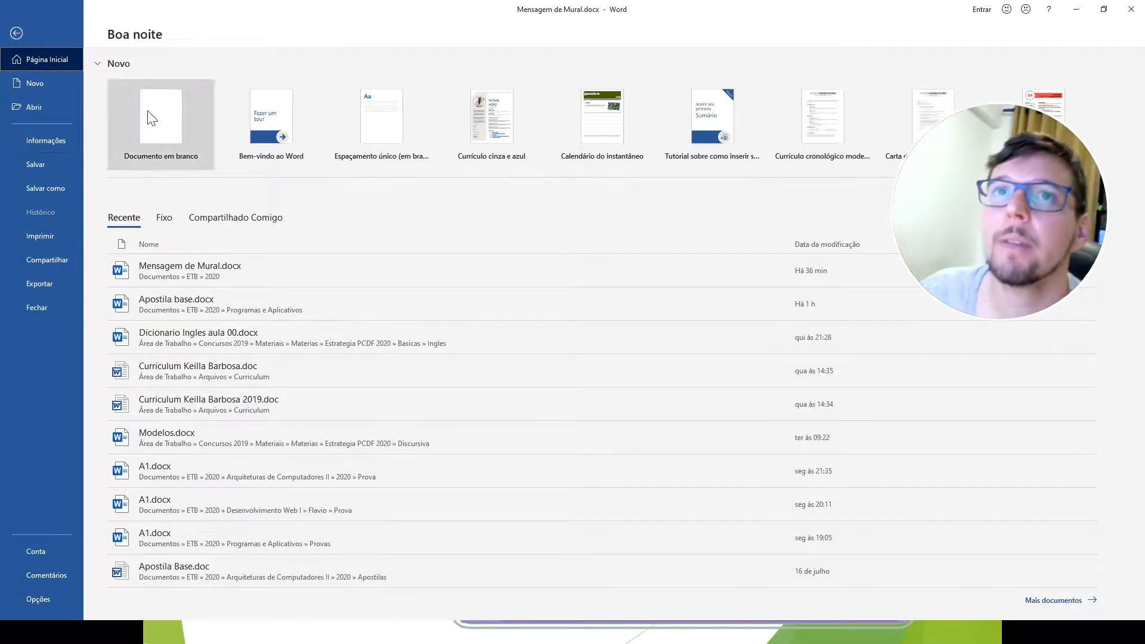
{"action": "left_click", "coordinate": [21, 34]}
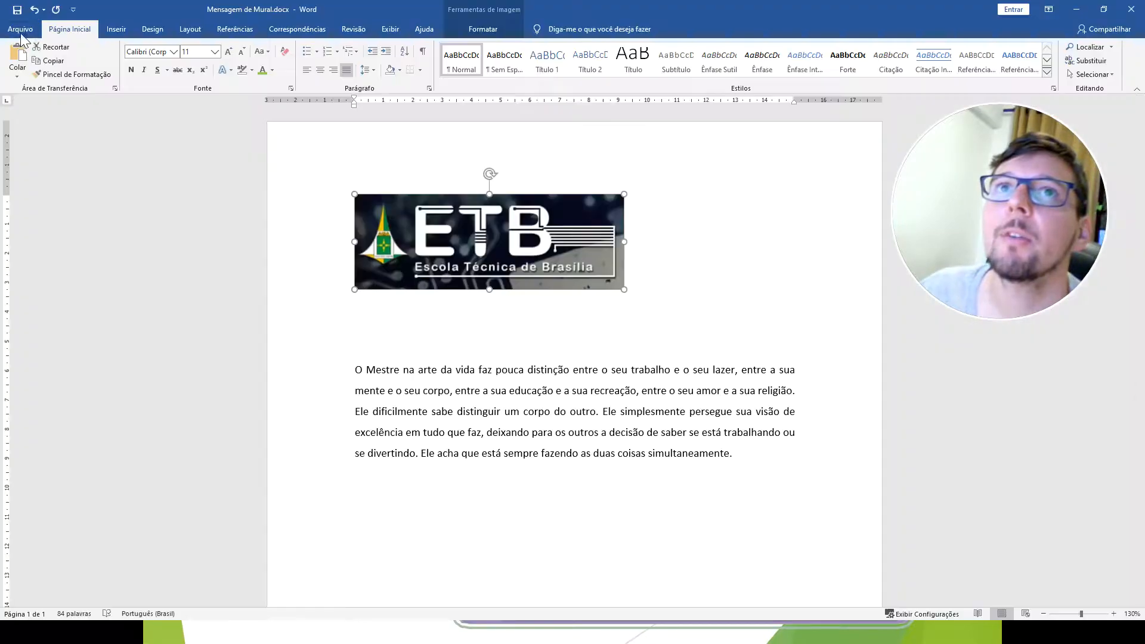
Copy the whole "O Mestre" paragraph and close the document without saving it.
{"action": "left_click_drag", "start_coordinate": [763, 465], "coordinate": [336, 371]}
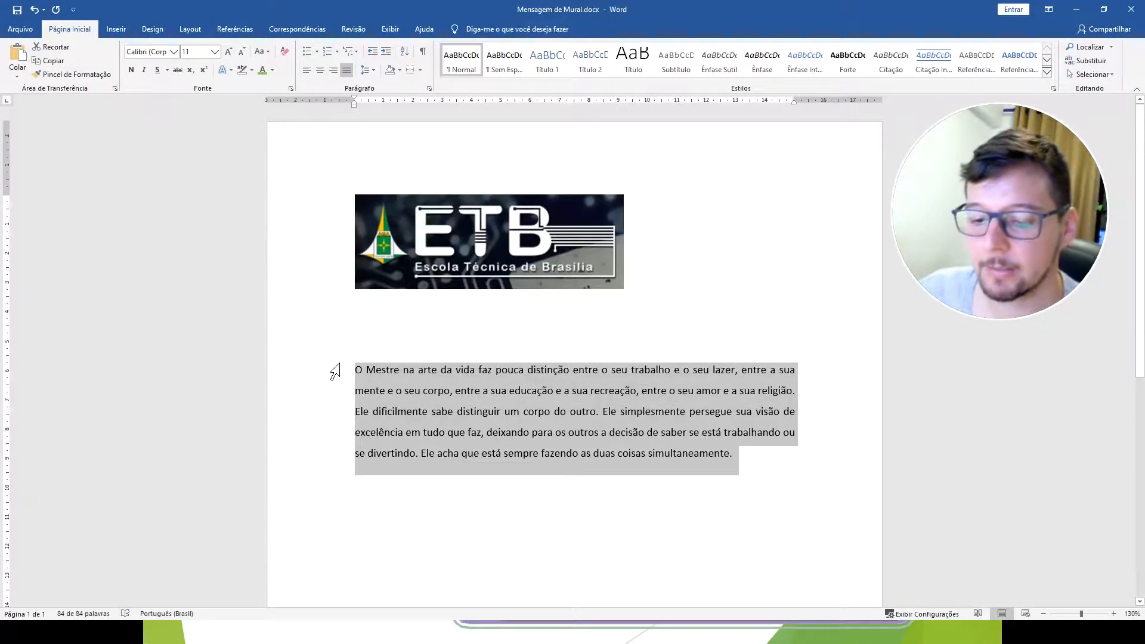
{"action": "left_click", "coordinate": [1131, 8]}
{"action": "left_click", "coordinate": [574, 344]}
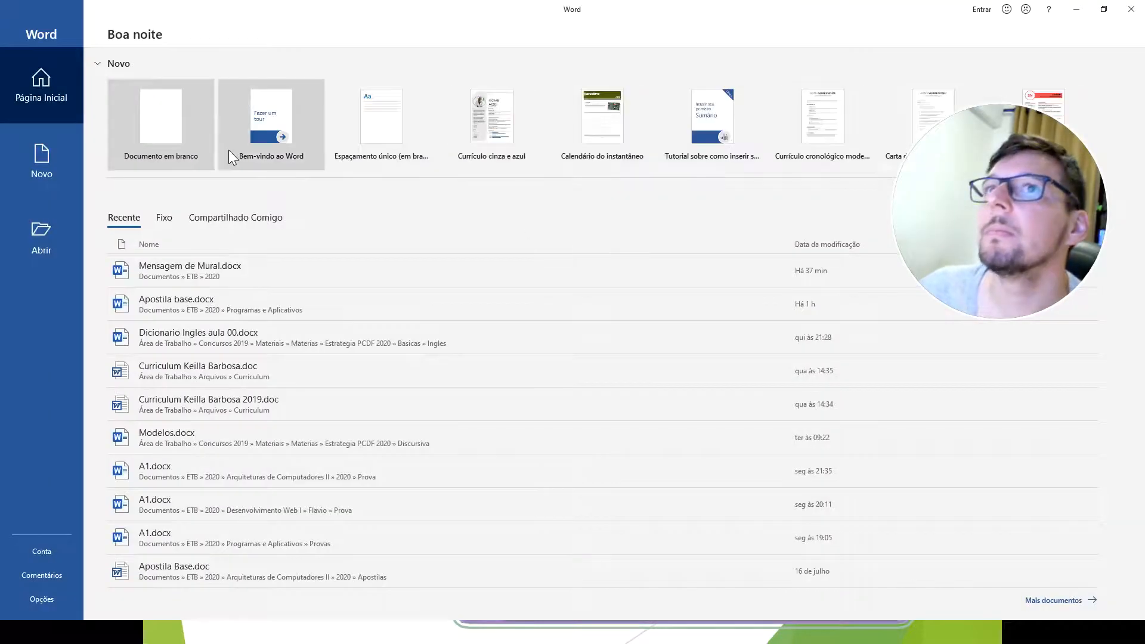
Create a blank Word document and paste the copied paragraph into it.
{"action": "left_click", "coordinate": [150, 129]}
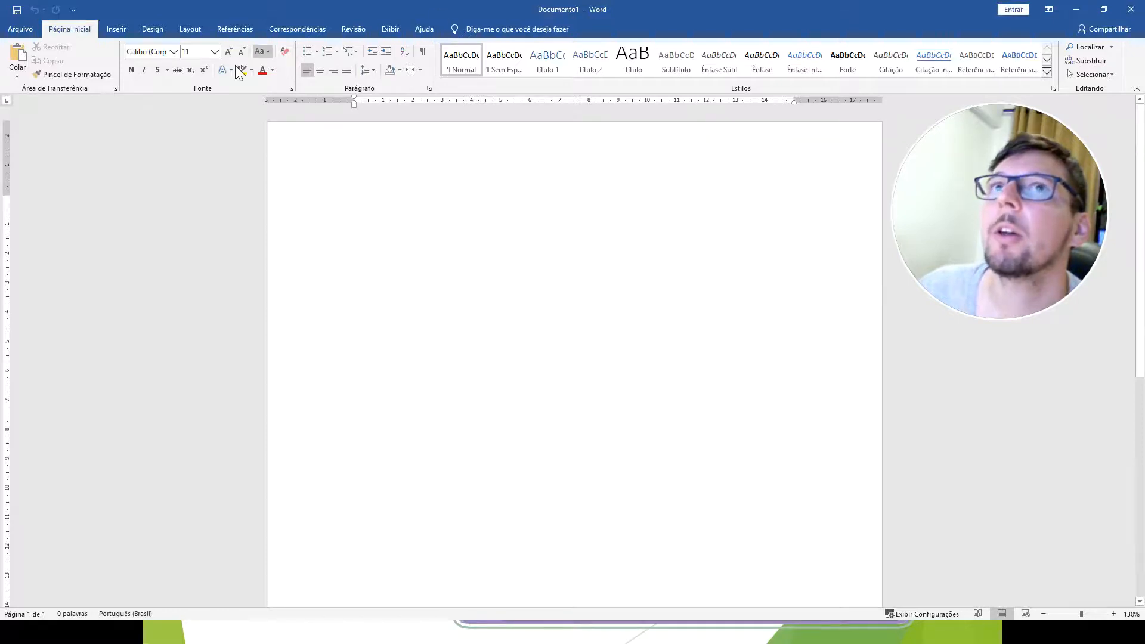
{"action": "key", "text": "ctrl+v"}
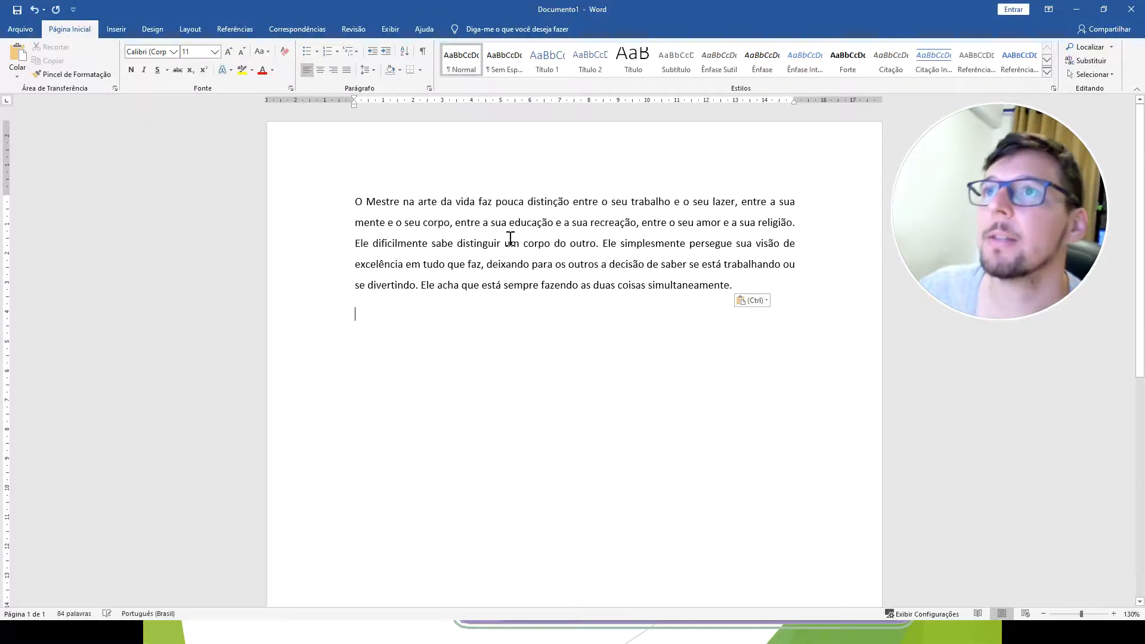
Start saving the new document in the Documentos > ETB > 2020 folder with the file name "Programas e aplicativos.docx".
{"action": "left_click", "coordinate": [18, 29]}
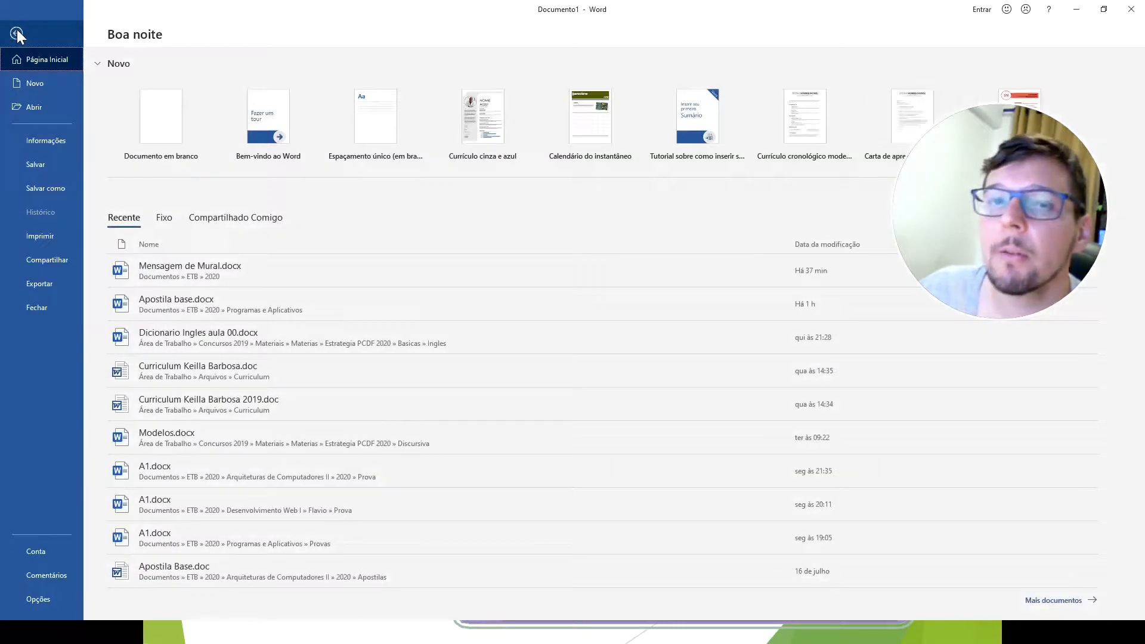
{"action": "left_click", "coordinate": [42, 166]}
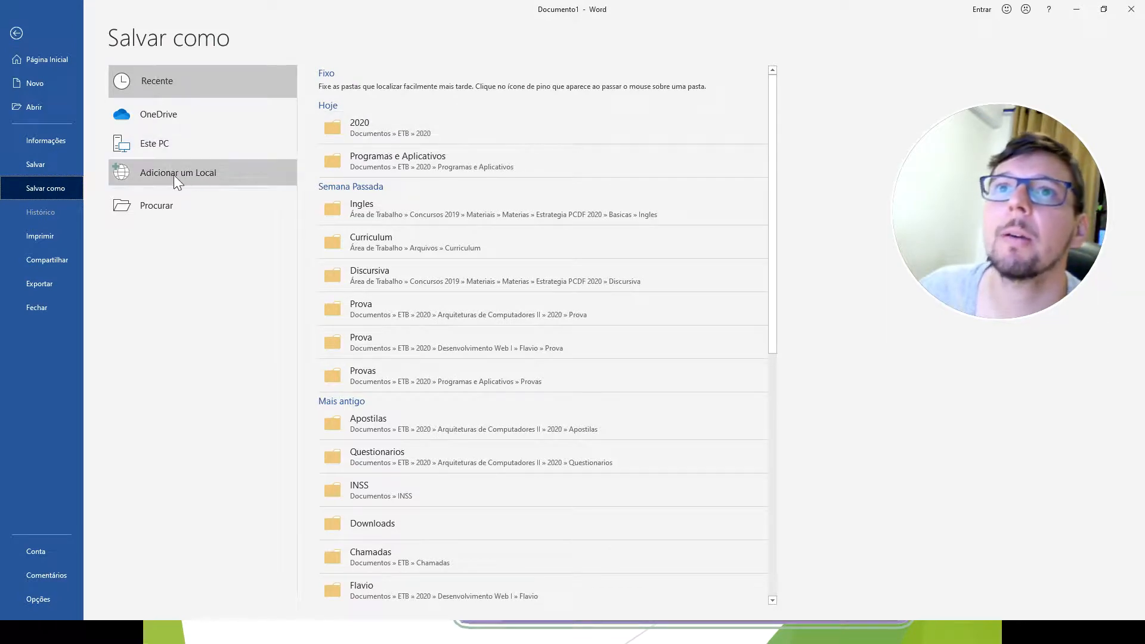
{"action": "left_click", "coordinate": [375, 126]}
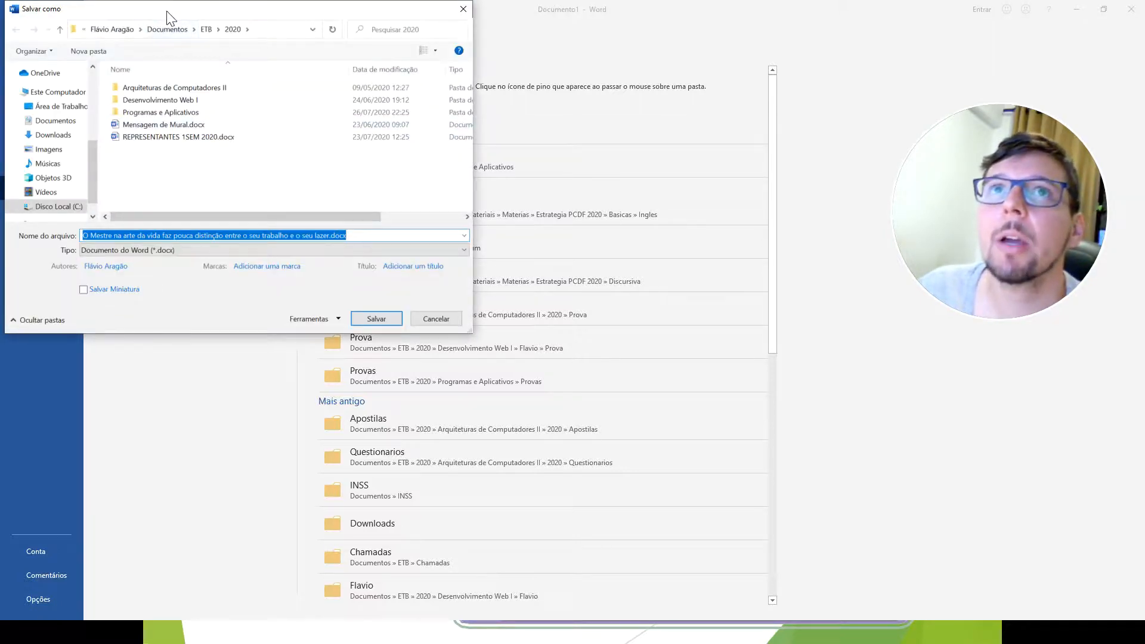
{"action": "left_click_drag", "start_coordinate": [166, 10], "coordinate": [341, 143]}
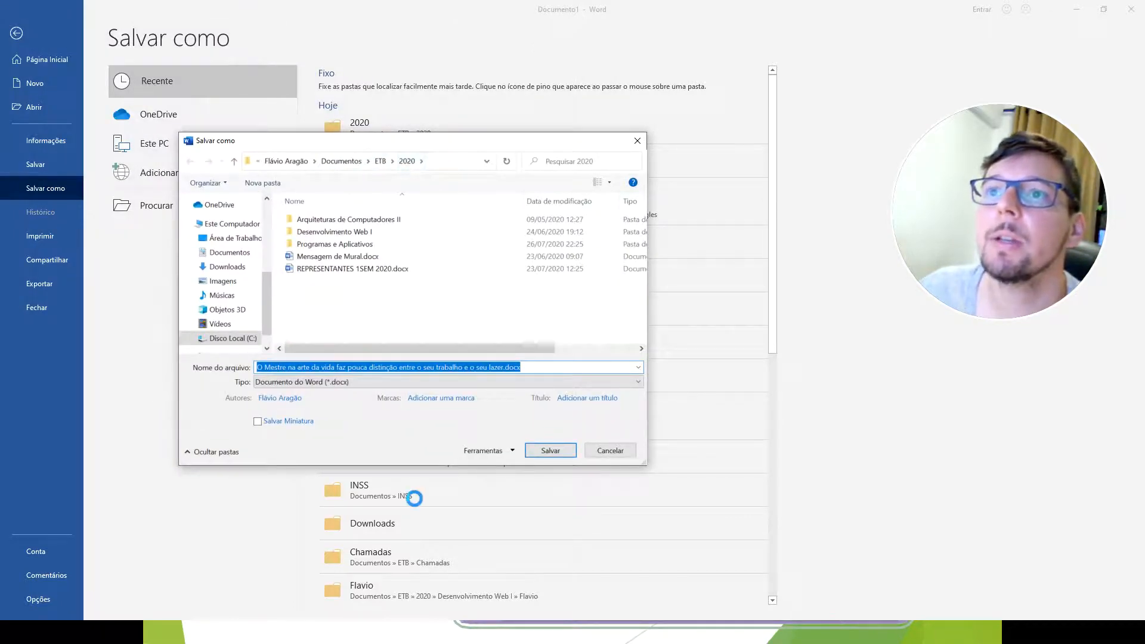
{"action": "left_click", "coordinate": [506, 368]}
{"action": "left_click_drag", "start_coordinate": [505, 366], "coordinate": [203, 370]}
{"action": "type", "text": "Program"}
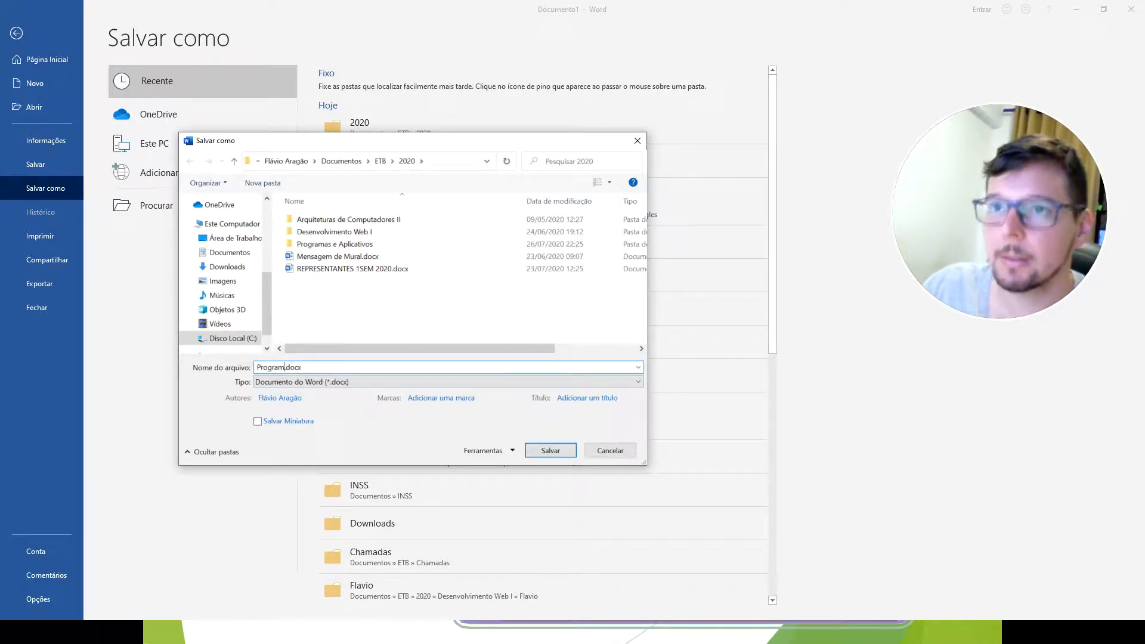
{"action": "type", "text": "as e aplica"}
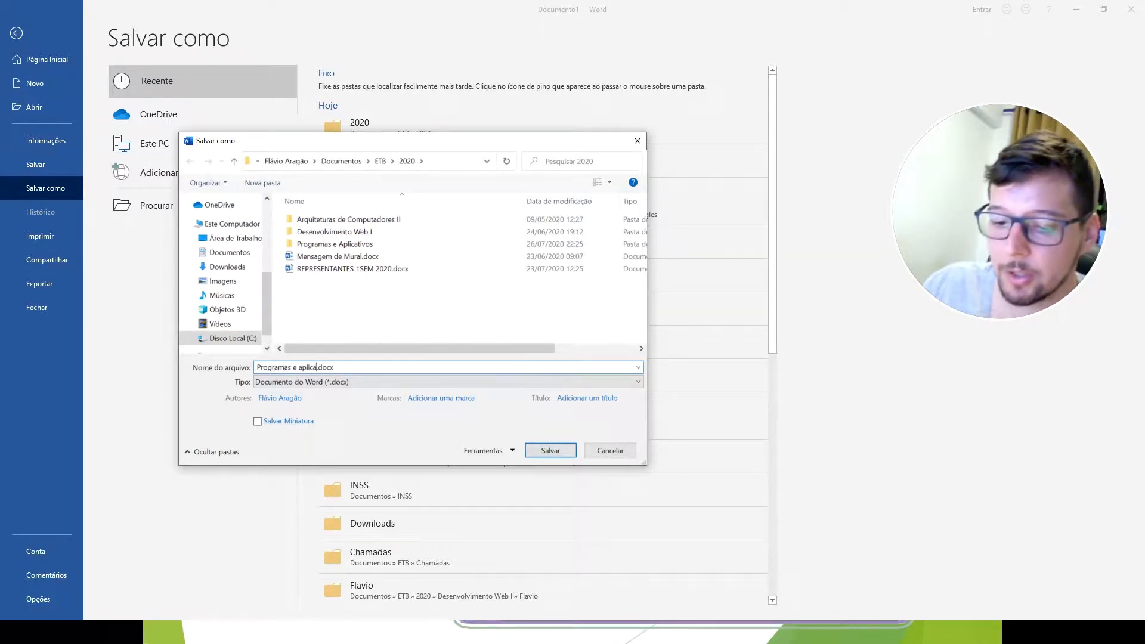
{"action": "type", "text": "tivos"}
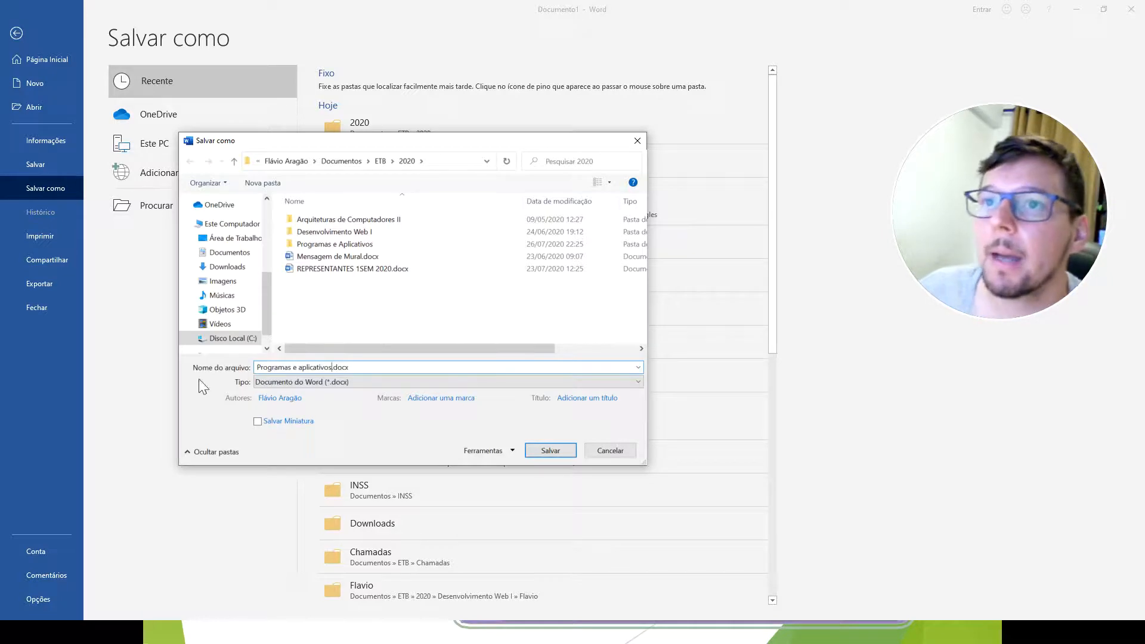
Review the available file types, choose Documento do Word (*.docx), and save the file.
{"action": "left_click", "coordinate": [349, 382]}
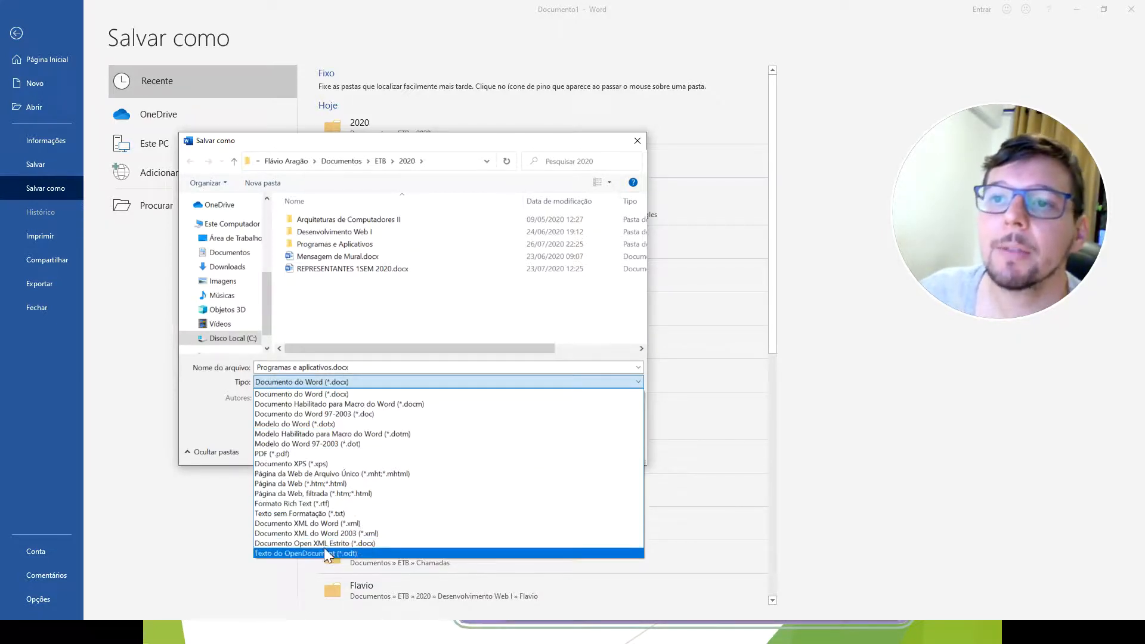
{"action": "left_click", "coordinate": [309, 393]}
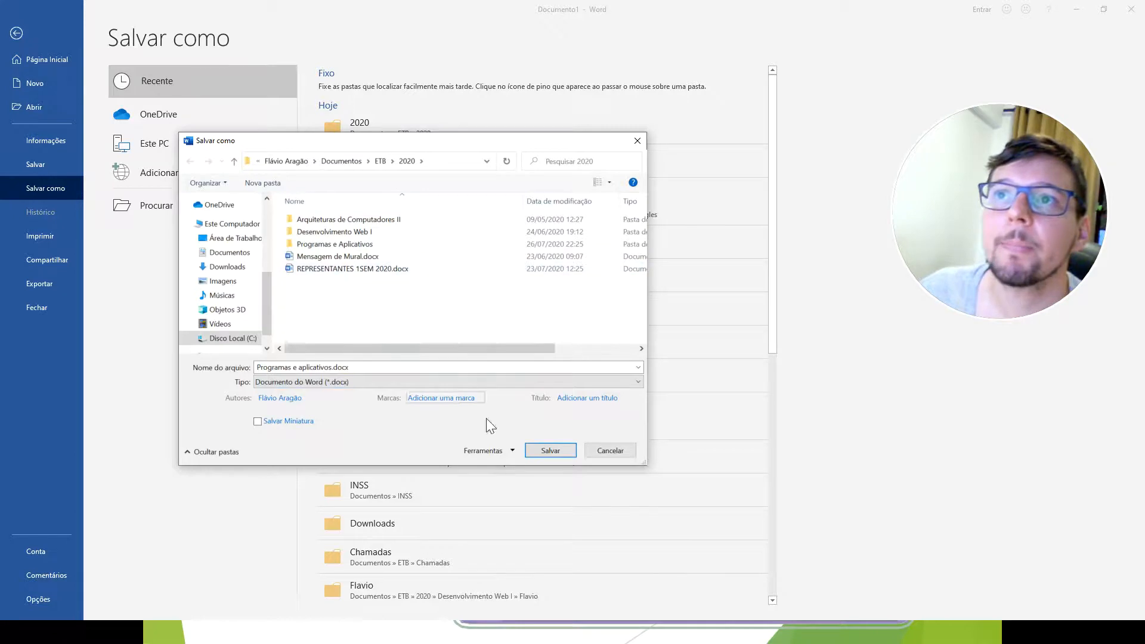
{"action": "left_click", "coordinate": [552, 452]}
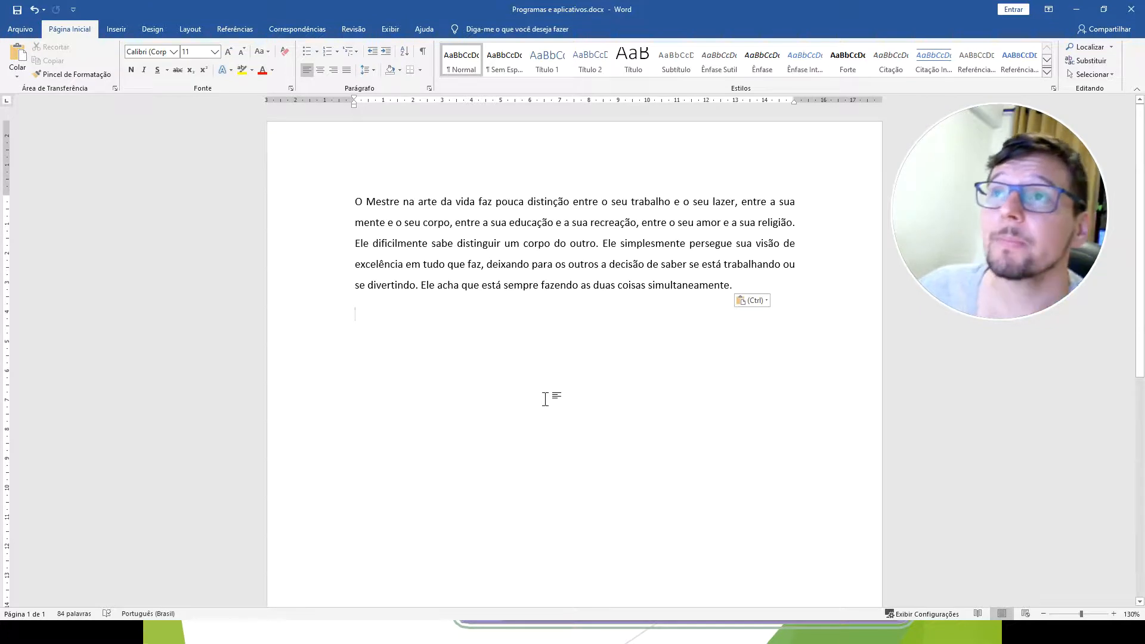
Paste a second copy of the "O Mestre" paragraph below the first one.
{"action": "left_click", "coordinate": [23, 29]}
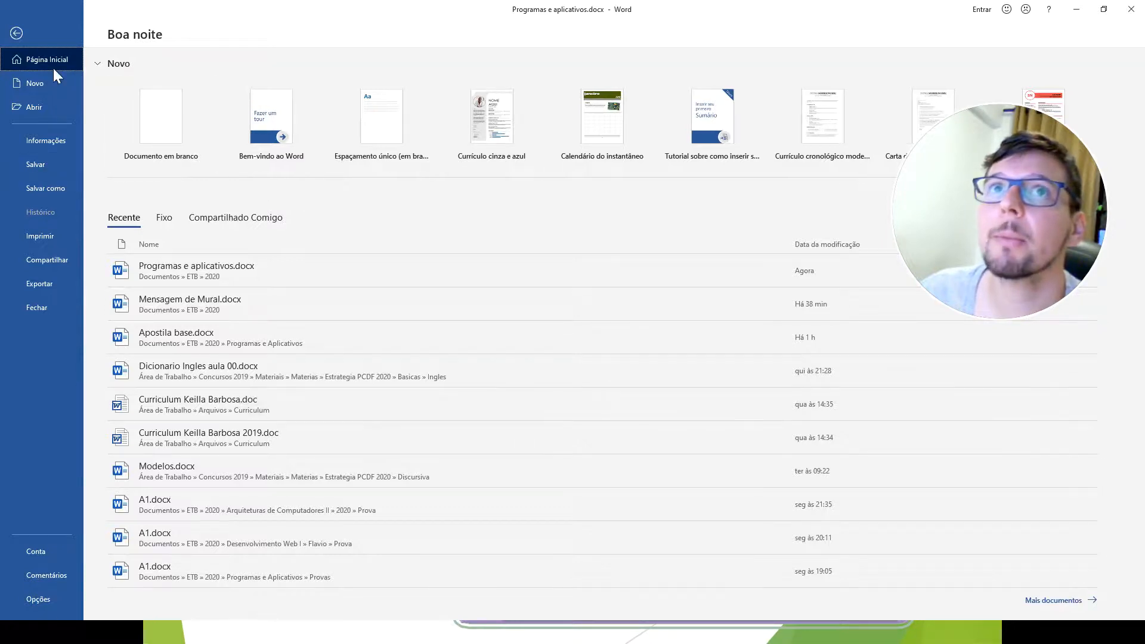
{"action": "left_click", "coordinate": [16, 34]}
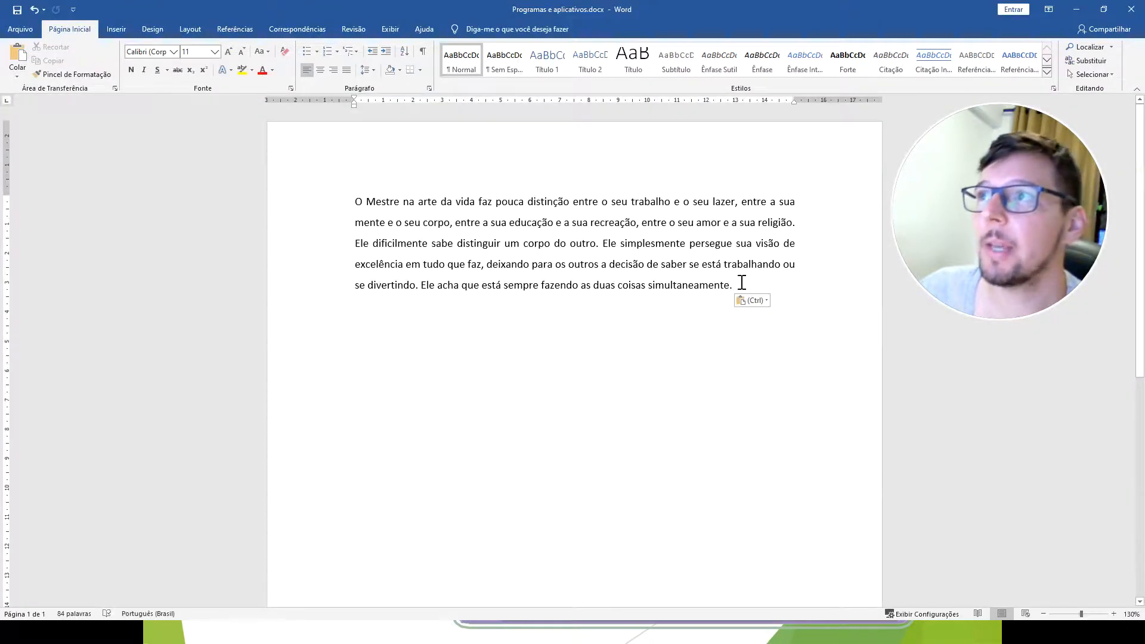
{"action": "key", "text": "Return"}
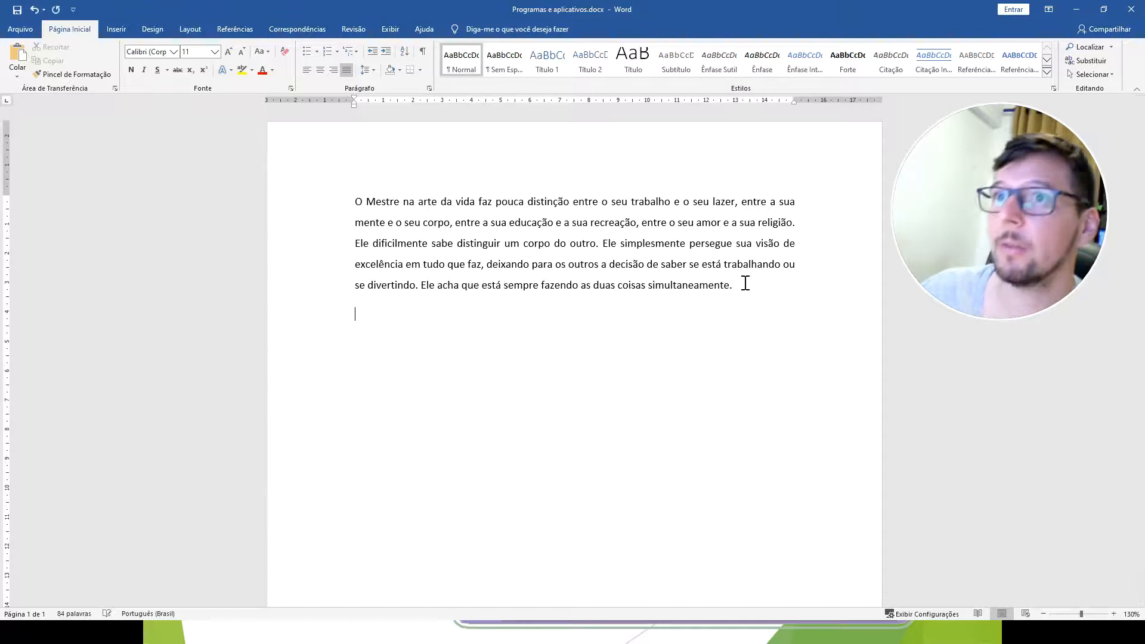
{"action": "type", "text": "O Mestre na arte da vida faz pouca distinção entre o seu trabalho e o seu lazer, entre a sua mente e o seu corpo, entre a sua educação e a sua recreação, entre o seu amor e a sua religião. Ele dificilmente sabe distinguir um corpo do outro. Ele simplesmente persegue sua visão de excelência em tudo que faz, deixando para os outros a decisão de saber se está trabalhando ou se divertindo. Ele acha que está sempre fazendo as duas coisas simultaneamente."}
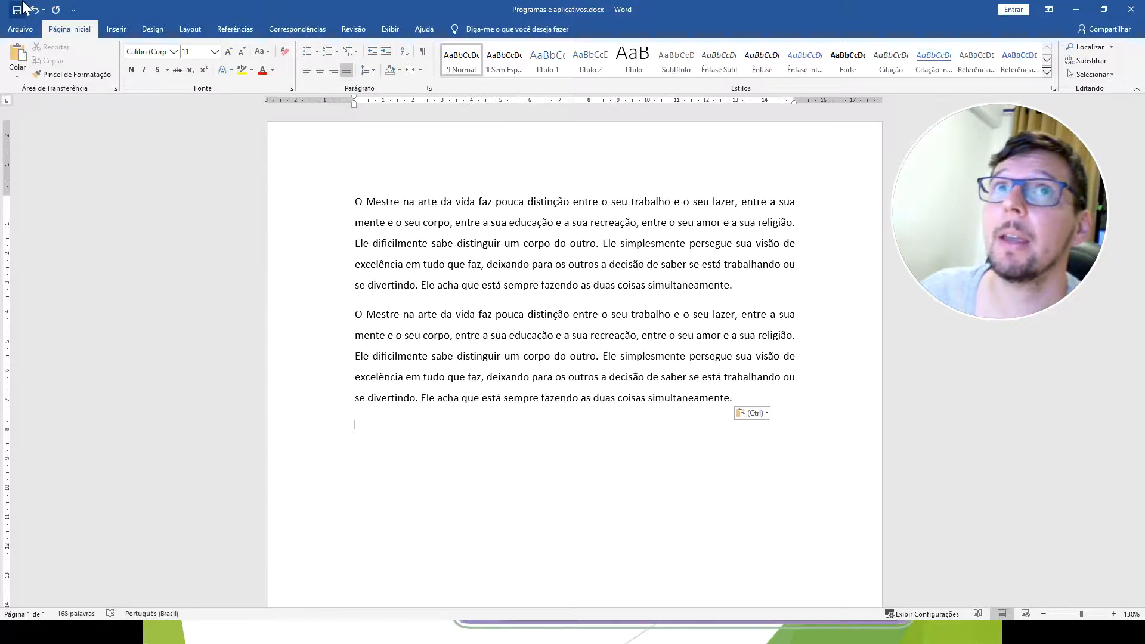
Use Save As to save the document in Documentos > ETB > 2020 under the same name, "Programas e aplicativos.docx".
{"action": "left_click", "coordinate": [21, 28]}
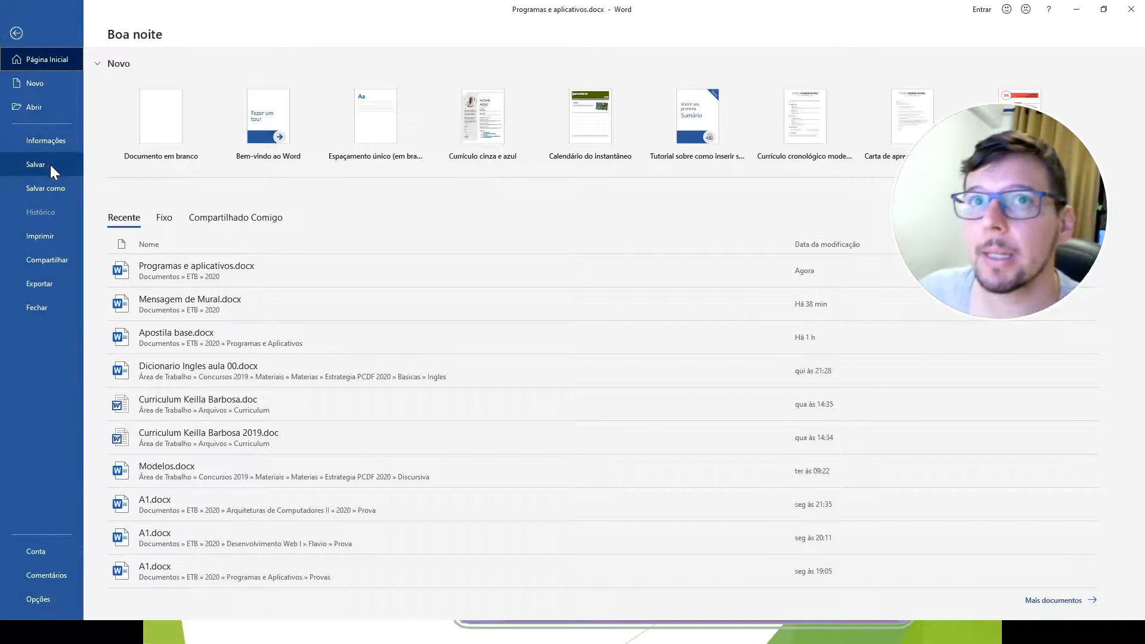
{"action": "left_click", "coordinate": [51, 188]}
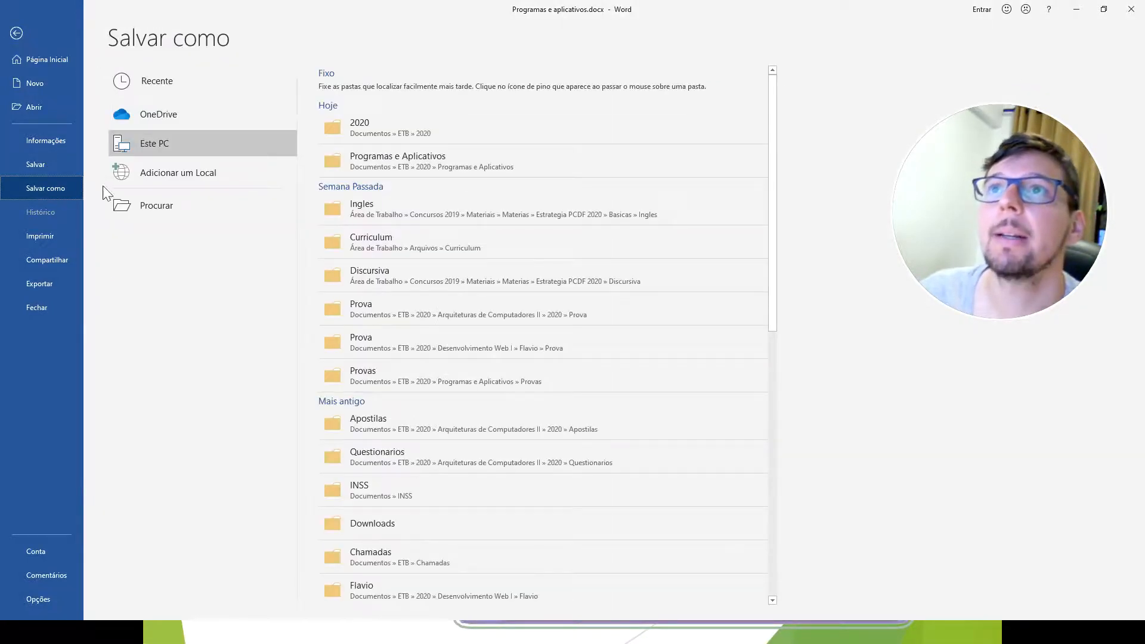
{"action": "left_click", "coordinate": [393, 124]}
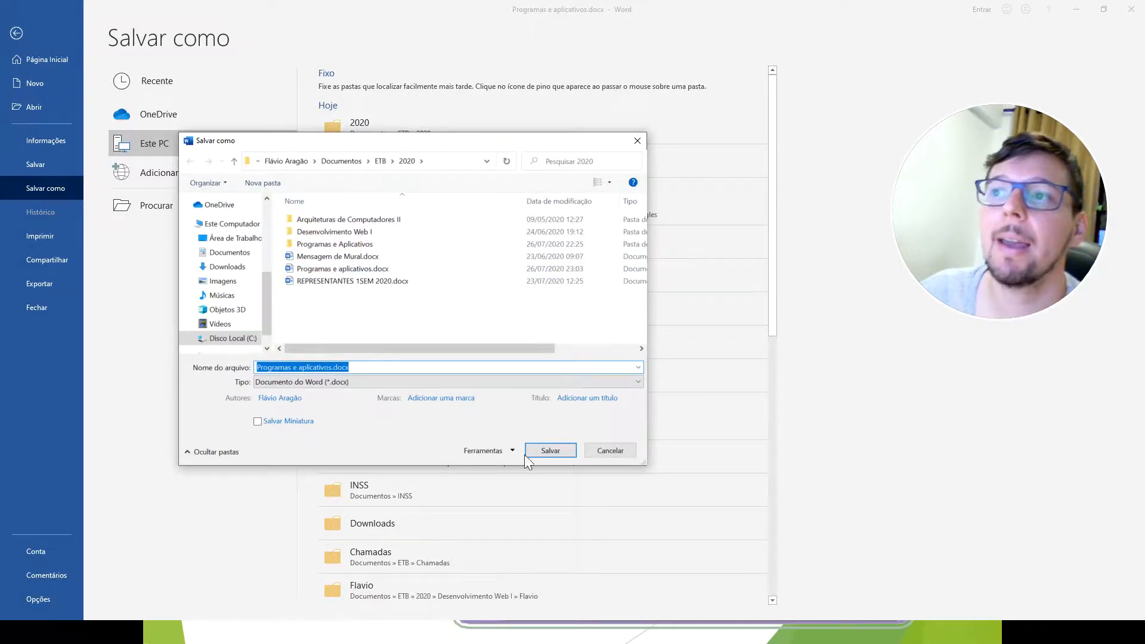
{"action": "left_click", "coordinate": [552, 450]}
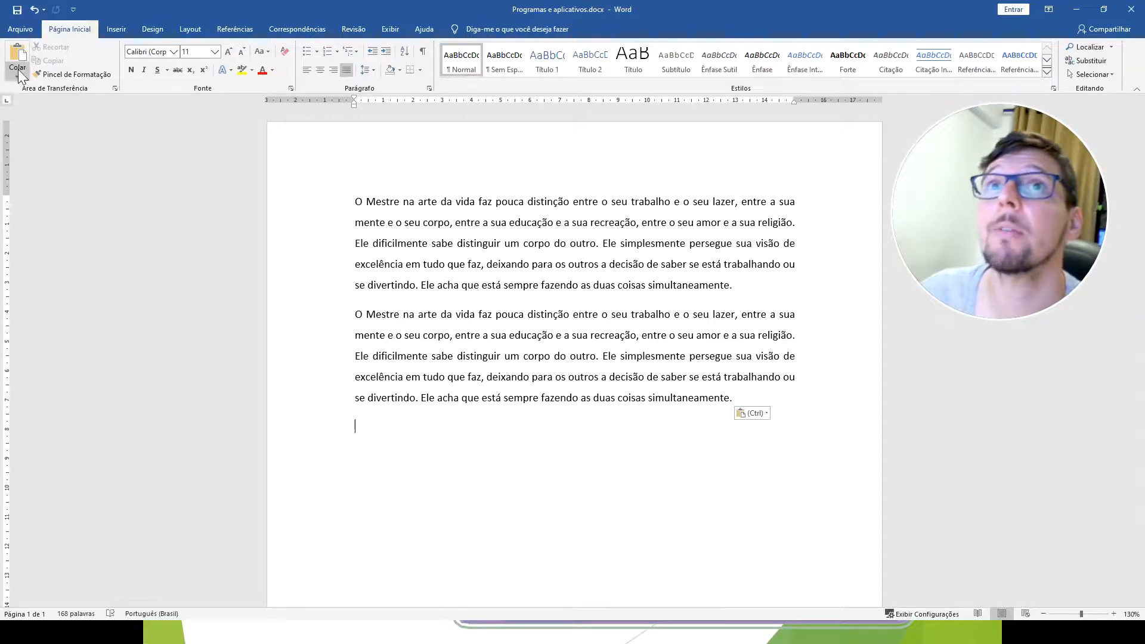
Repeat Save As, picking the existing "Programas e aplicativos.docx" from the 2020 folder's file list to overwrite it.
{"action": "left_click", "coordinate": [16, 32]}
{"action": "left_click", "coordinate": [45, 188]}
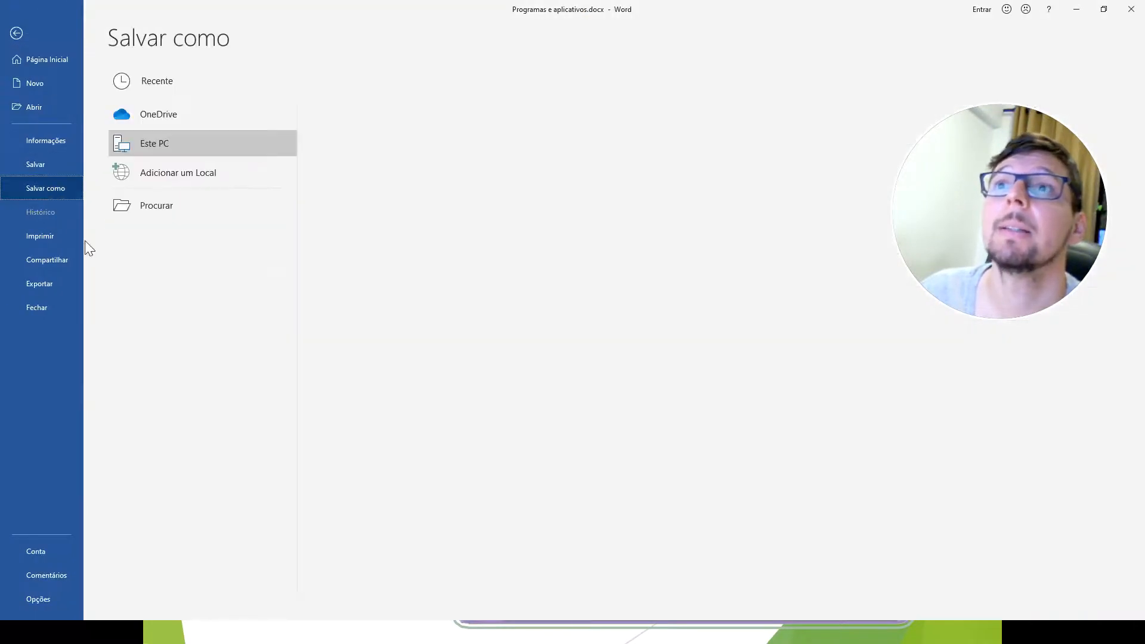
{"action": "left_click", "coordinate": [367, 136]}
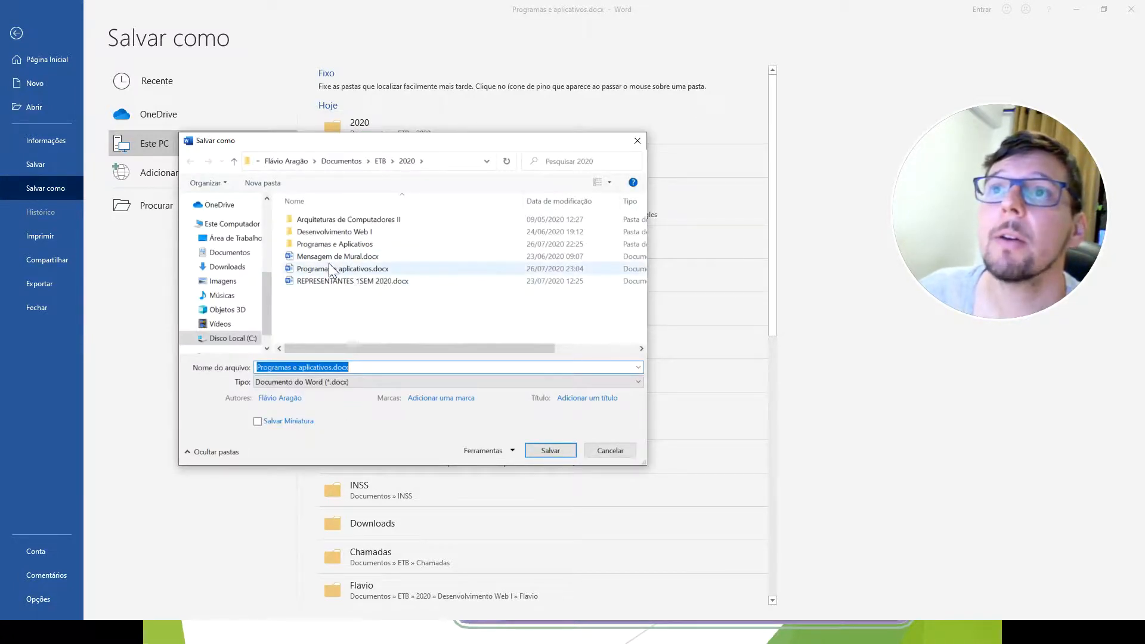
{"action": "left_click", "coordinate": [328, 266]}
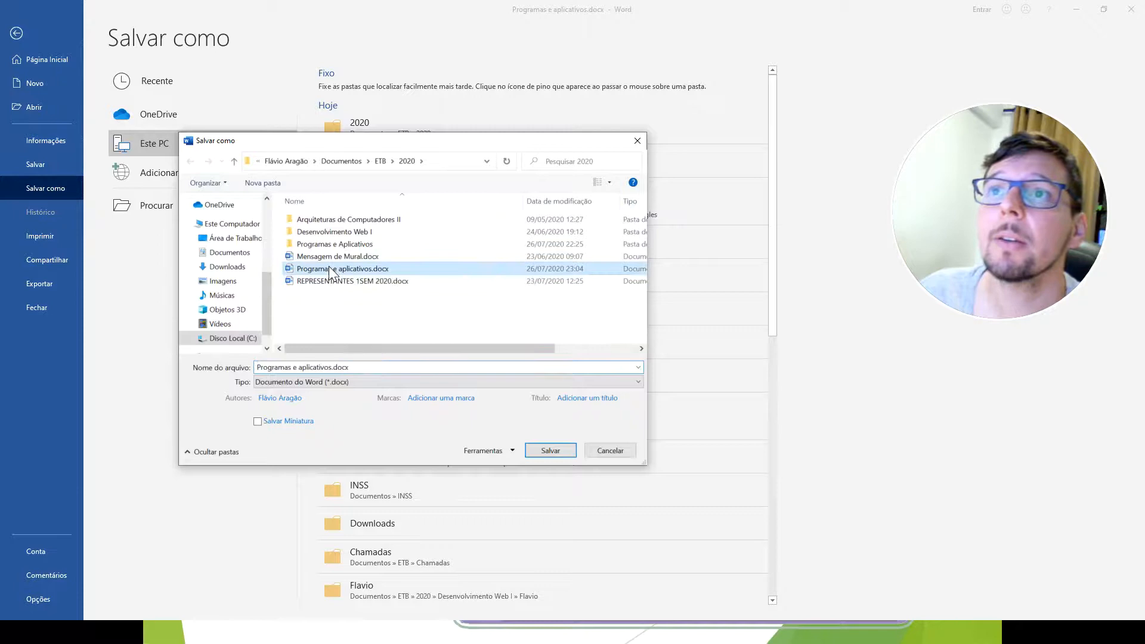
{"action": "left_click", "coordinate": [549, 450]}
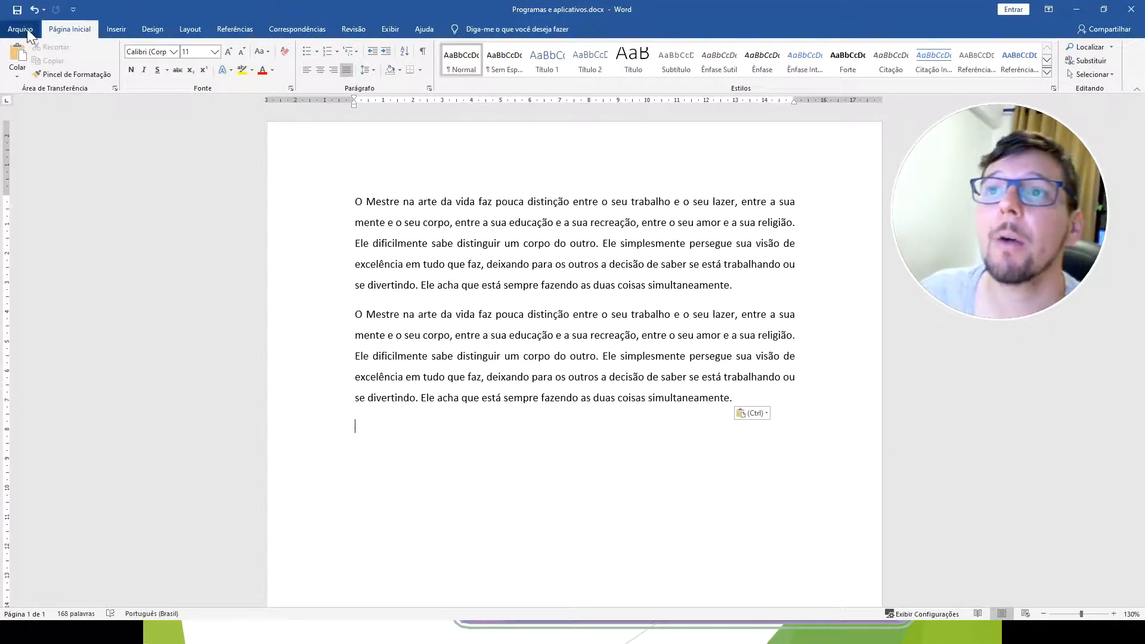
Delete the second paragraph and save the document in the 2020 folder as "Programas e aplicativos V2.docx".
{"action": "left_click_drag", "start_coordinate": [761, 430], "coordinate": [352, 313]}
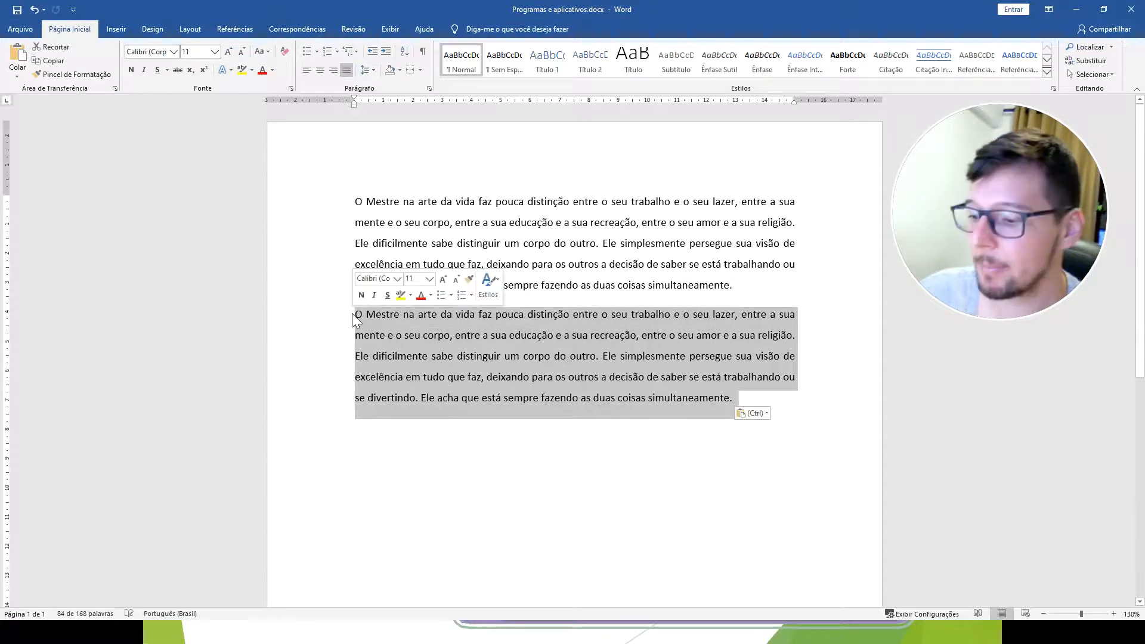
{"action": "key", "text": "Delete"}
{"action": "left_click", "coordinate": [15, 30]}
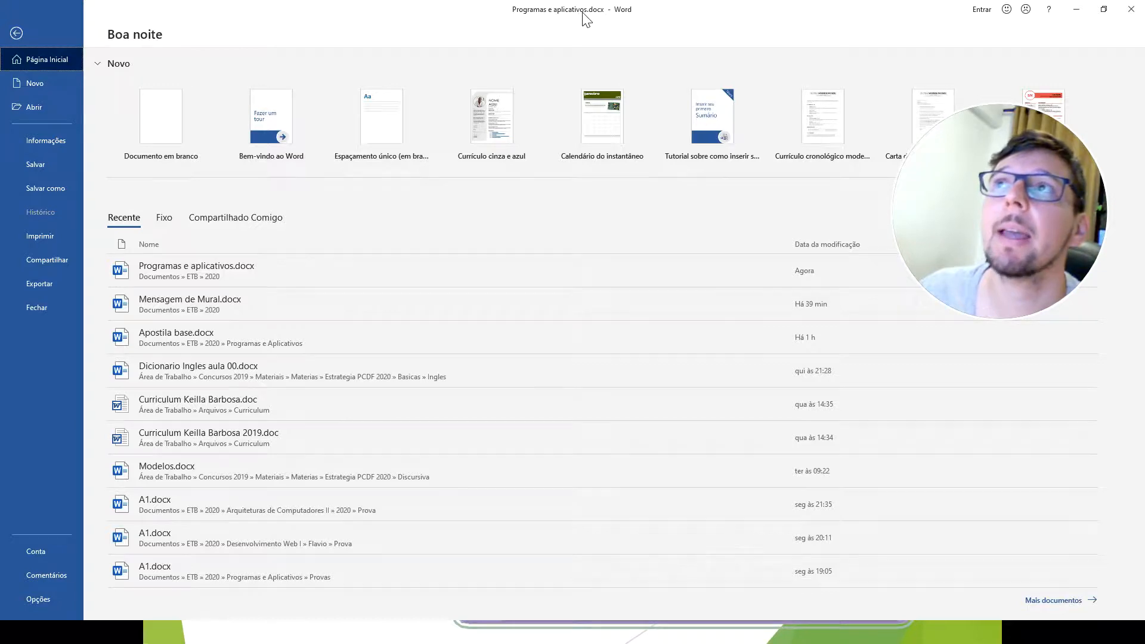
{"action": "left_click", "coordinate": [52, 188]}
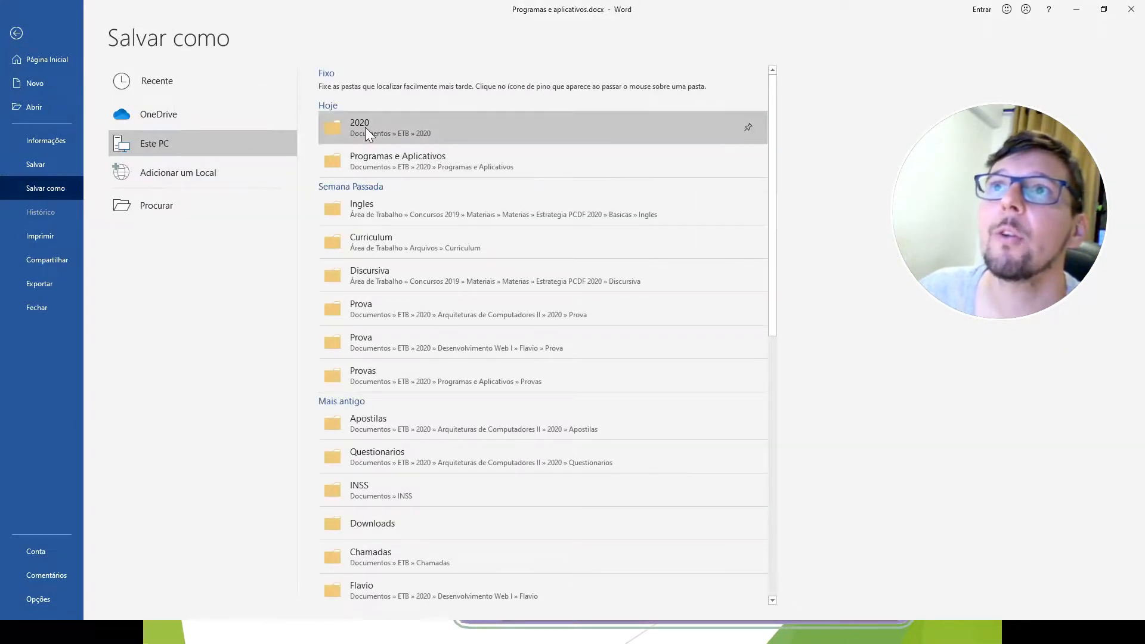
{"action": "left_click", "coordinate": [365, 127]}
{"action": "left_click", "coordinate": [332, 367]}
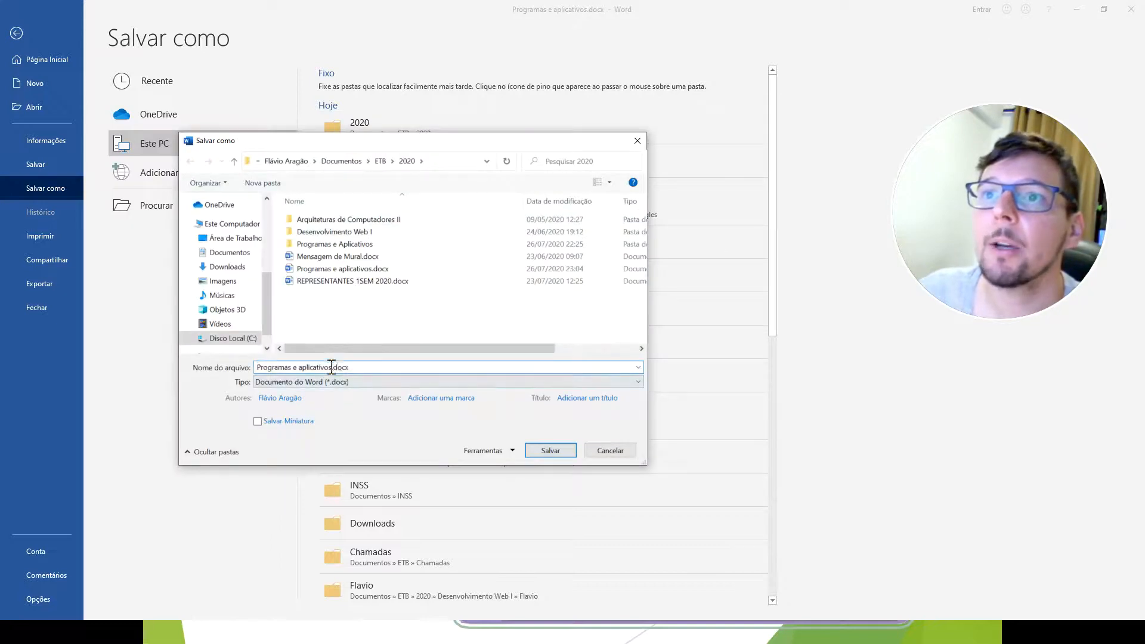
{"action": "type", "text": "V2"}
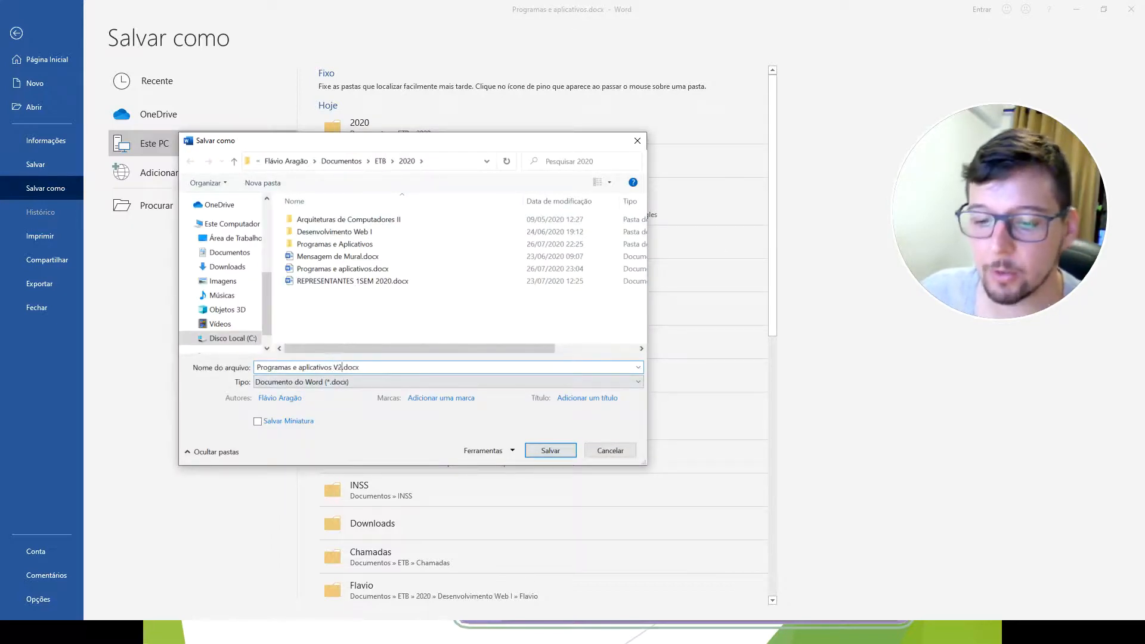
{"action": "left_click", "coordinate": [546, 452]}
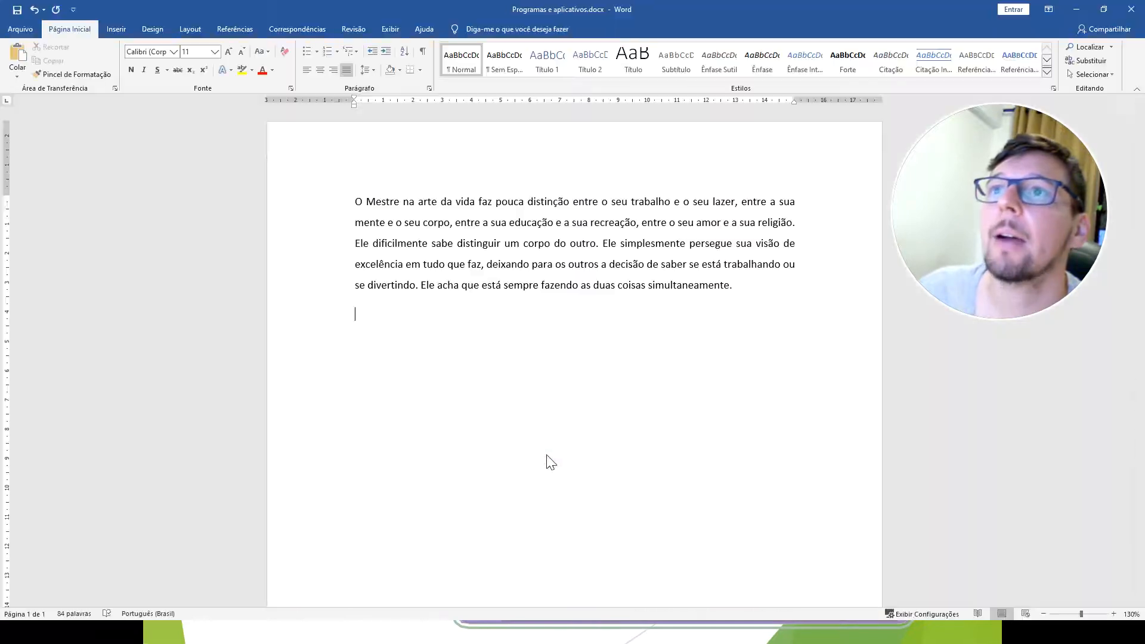
{"action": "left_click", "coordinate": [27, 30]}
{"action": "left_click", "coordinate": [43, 189]}
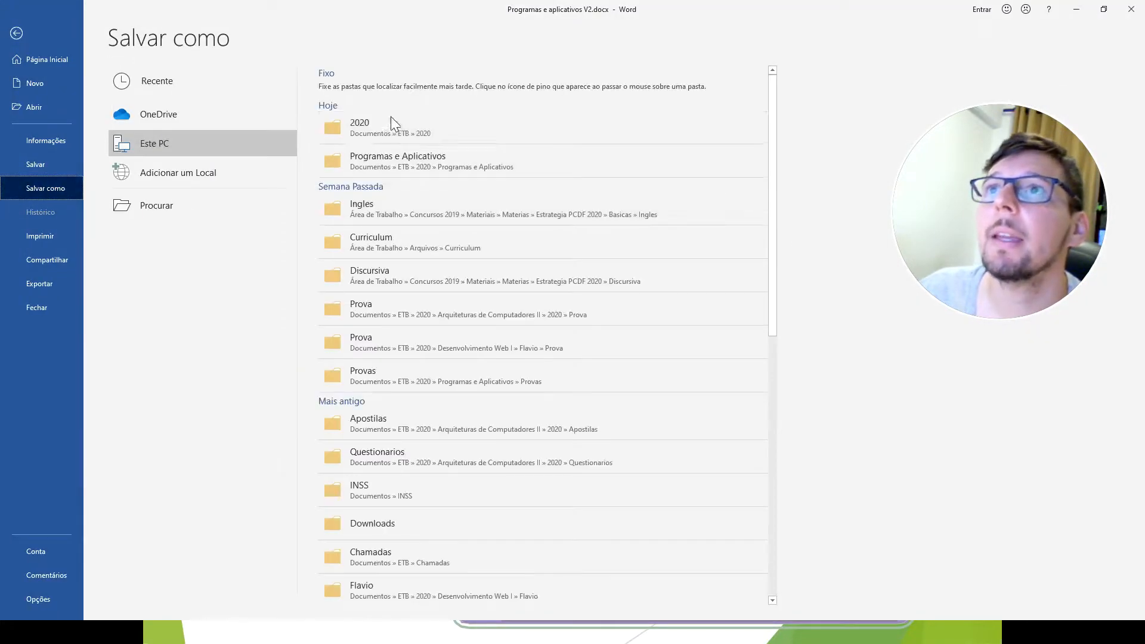
{"action": "left_click", "coordinate": [391, 123]}
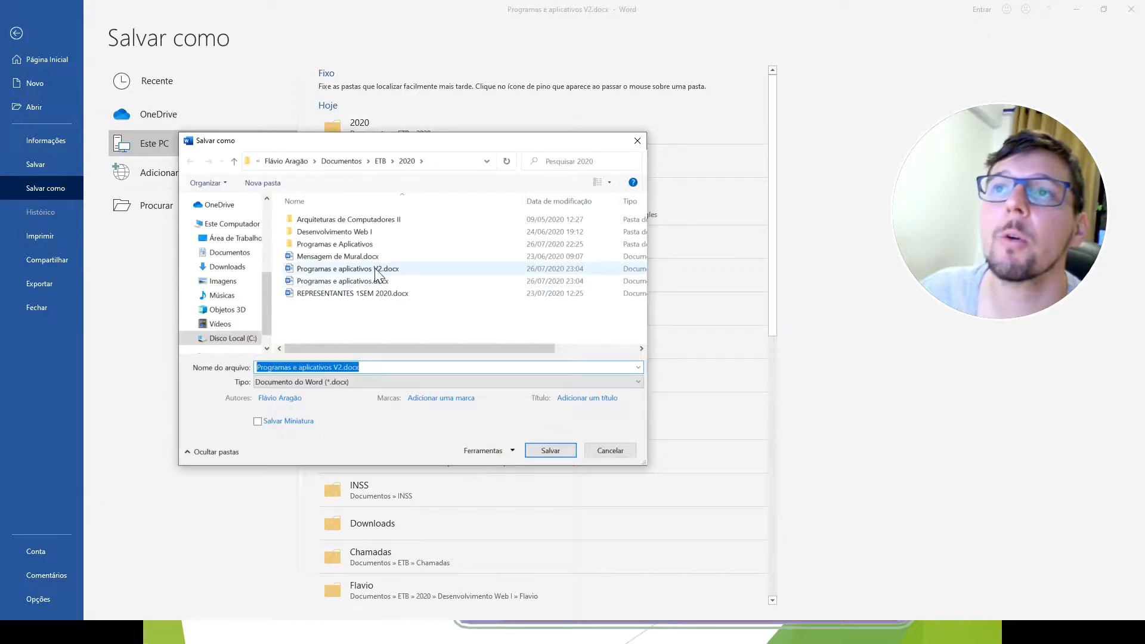
{"action": "left_click", "coordinate": [342, 367]}
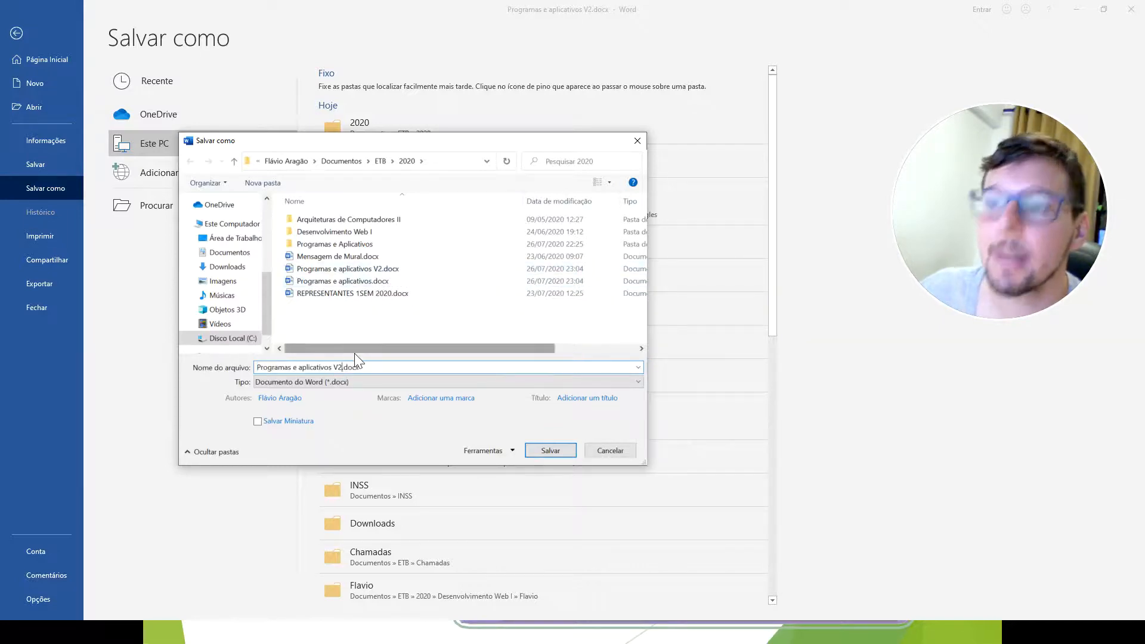
{"action": "type", "text": "3"}
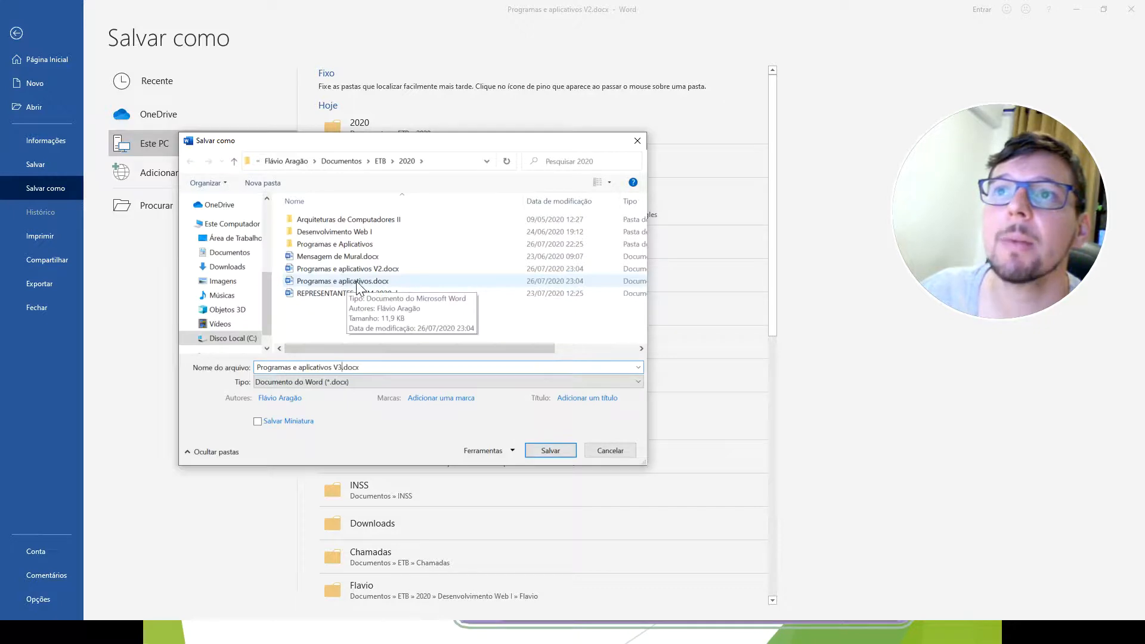
{"action": "left_click", "coordinate": [621, 452]}
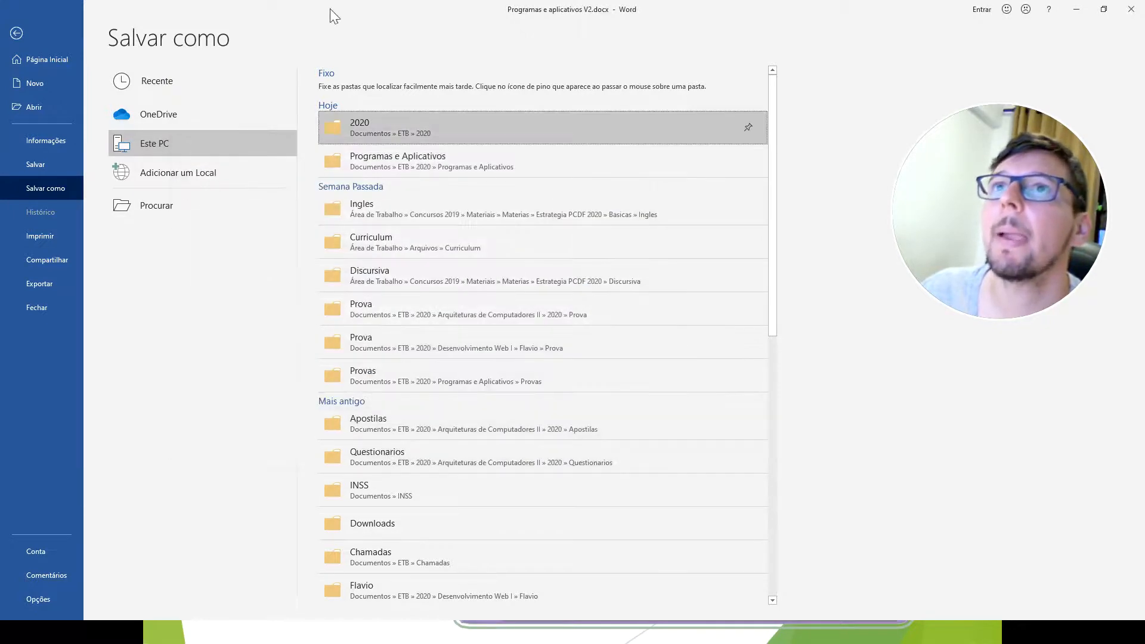
{"action": "left_click", "coordinate": [14, 33]}
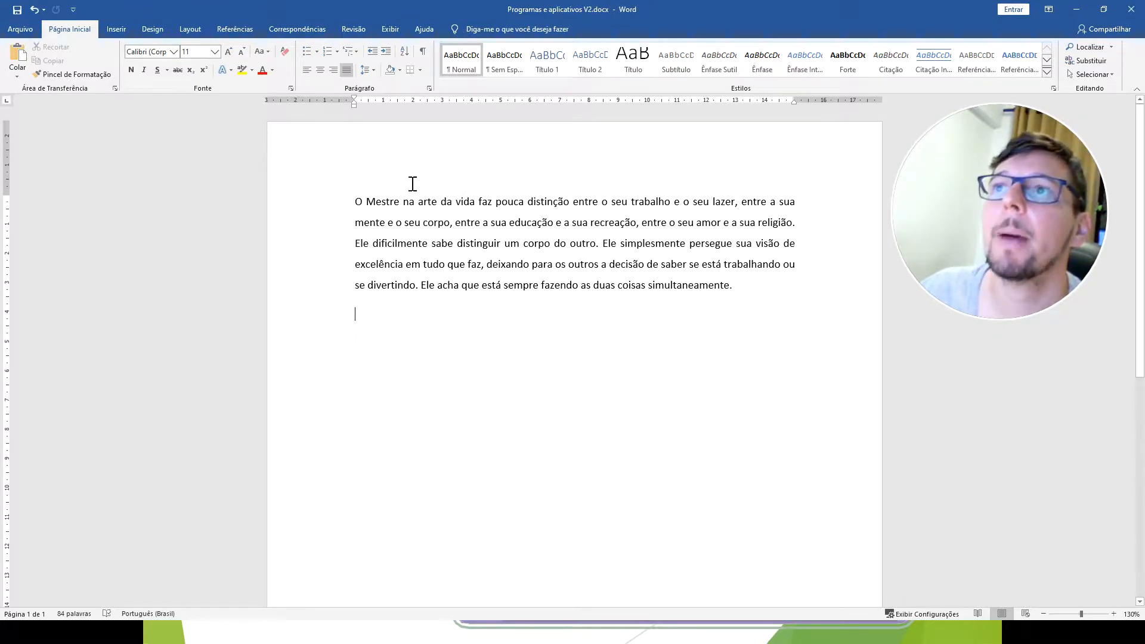
Open the print settings and examine the page preview of the document.
{"action": "left_click", "coordinate": [22, 31]}
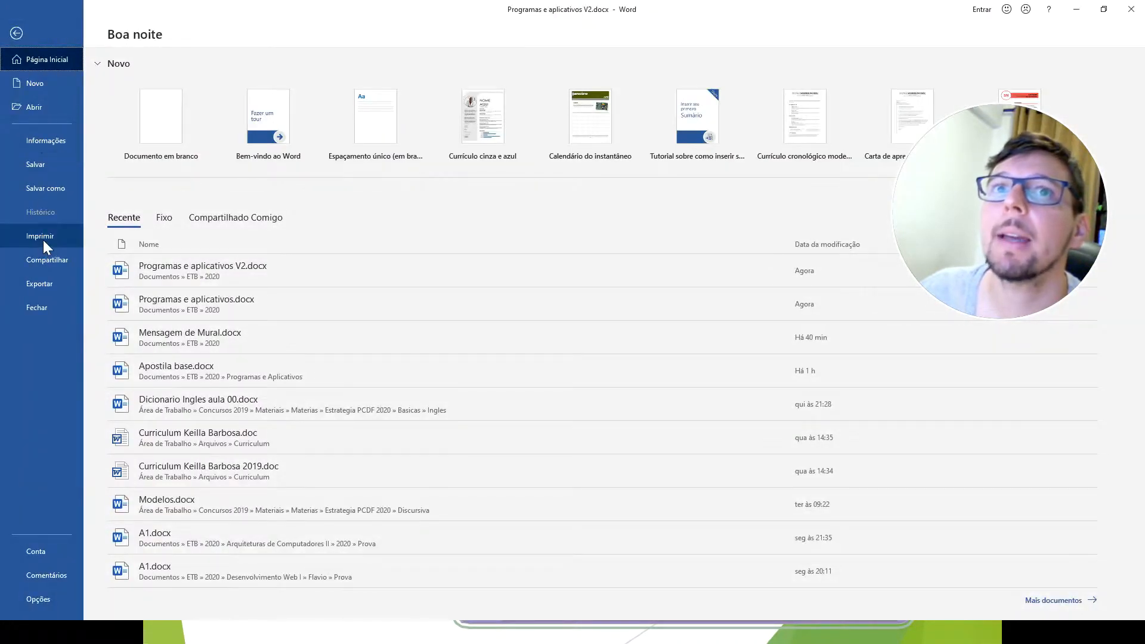
{"action": "left_click", "coordinate": [43, 239]}
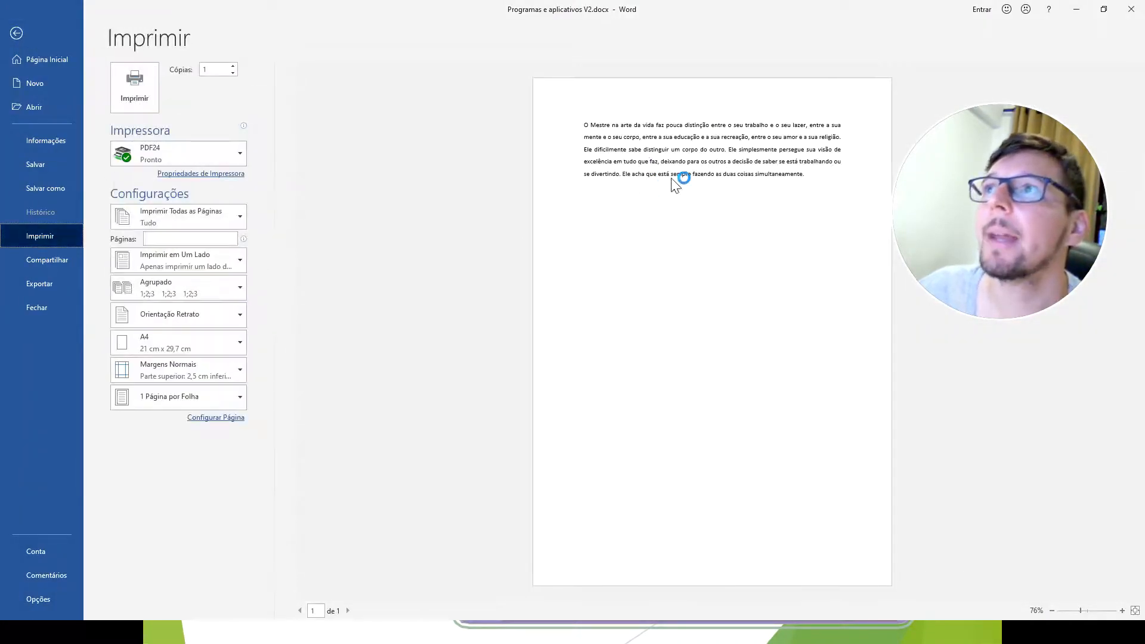
{"action": "mouse_move", "coordinate": [998, 225]}
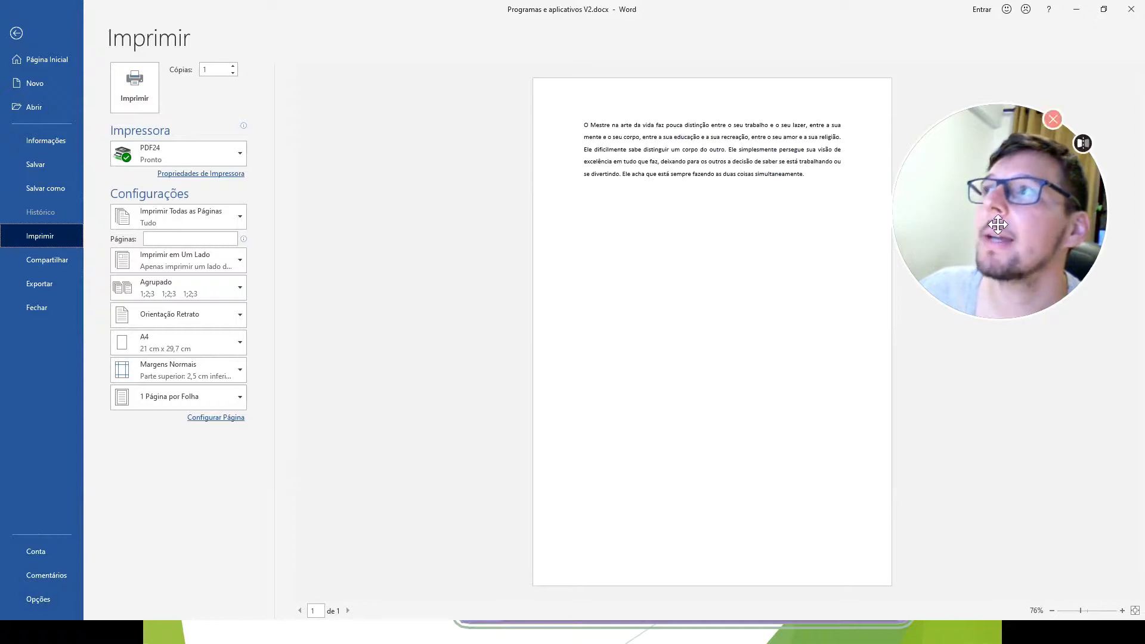
{"action": "left_click_drag", "start_coordinate": [998, 224], "coordinate": [1014, 183]}
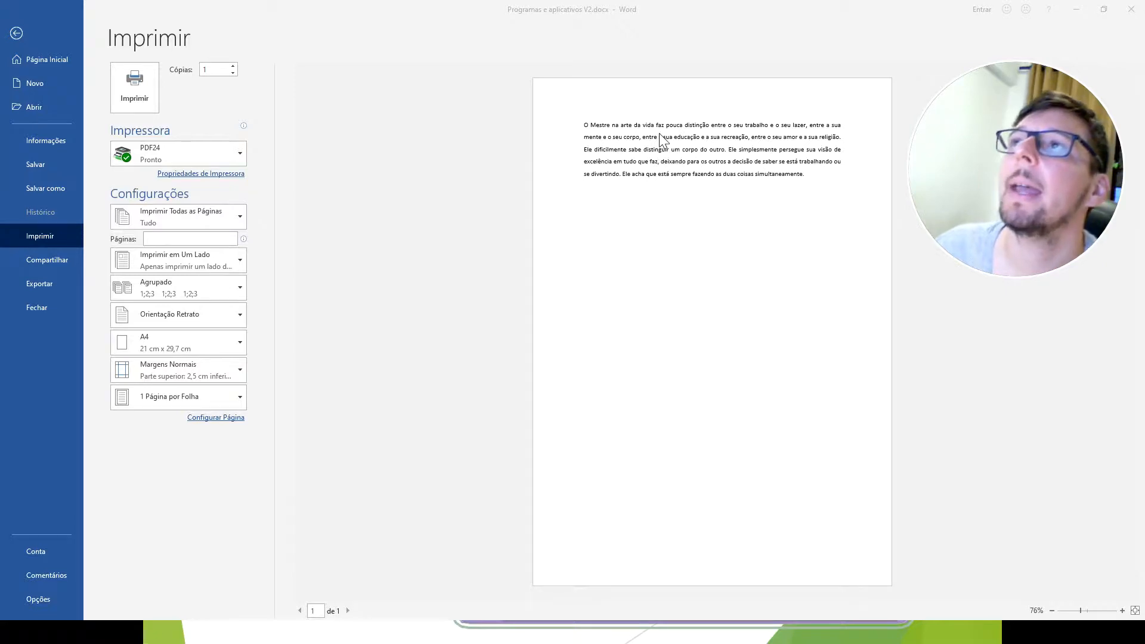
{"action": "left_click", "coordinate": [587, 128]}
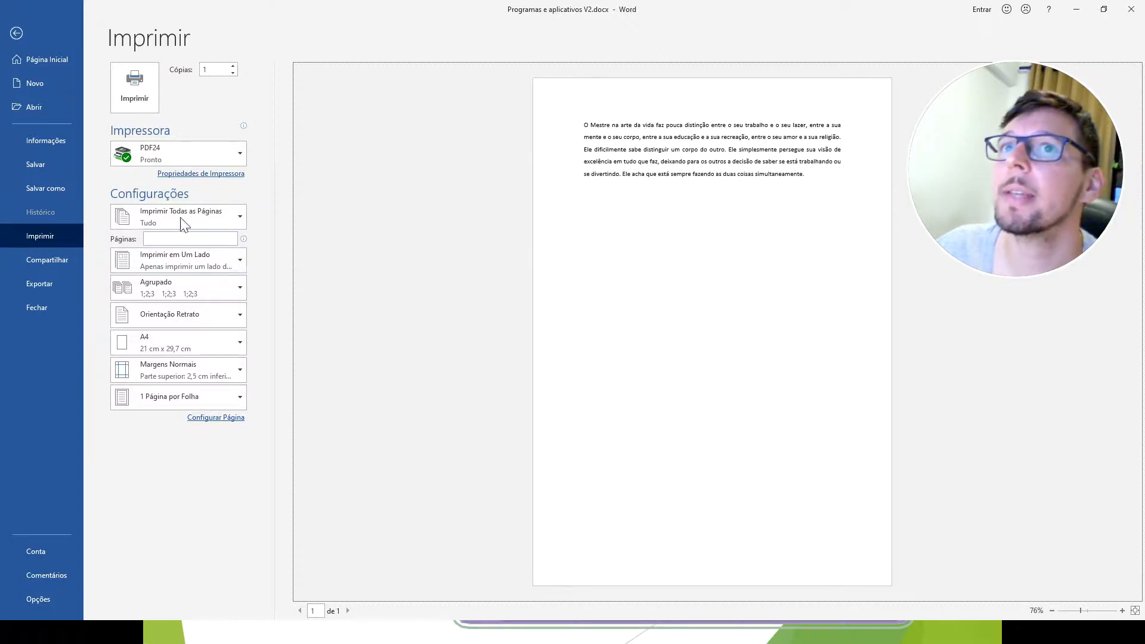
Review the choices for which pages to print and the field for specific page numbers.
{"action": "left_click", "coordinate": [211, 216]}
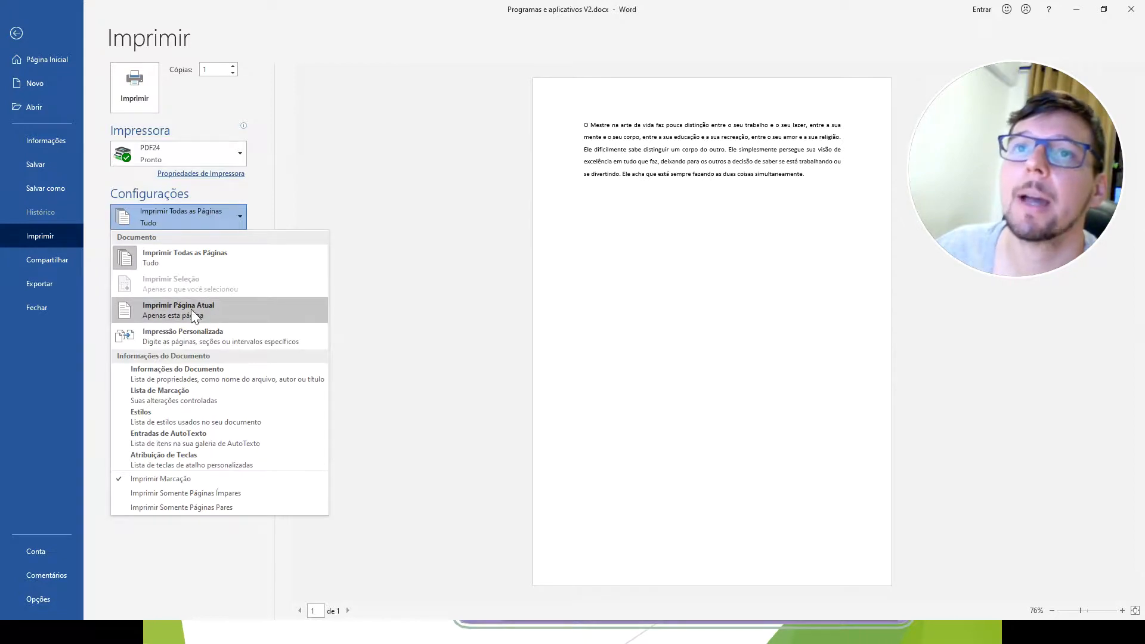
{"action": "left_click", "coordinate": [198, 219]}
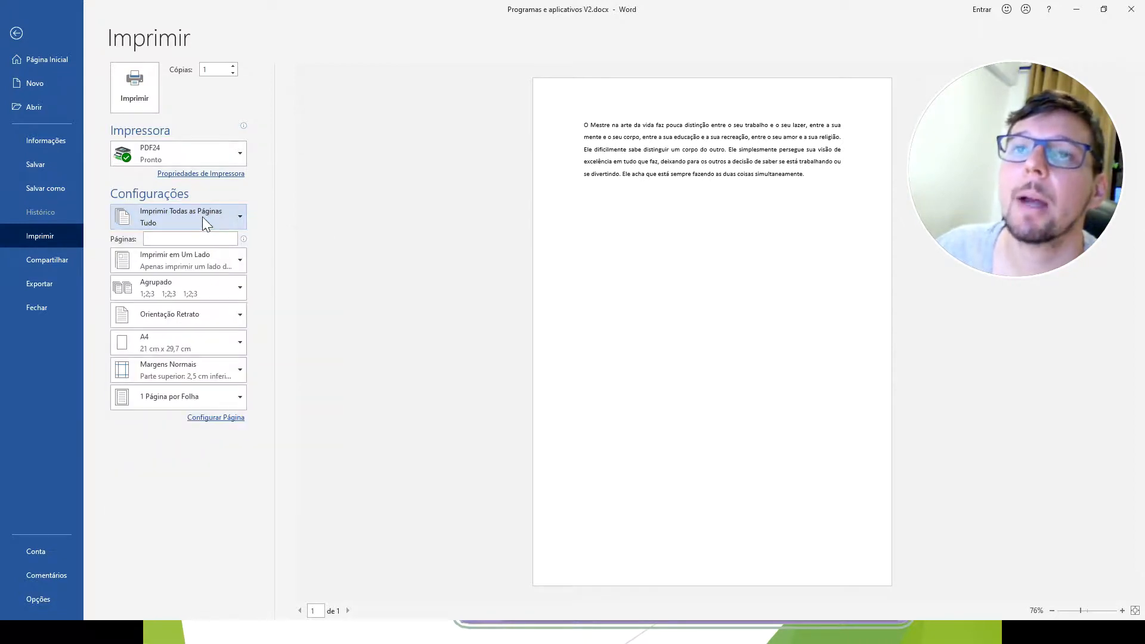
{"action": "left_click", "coordinate": [171, 237]}
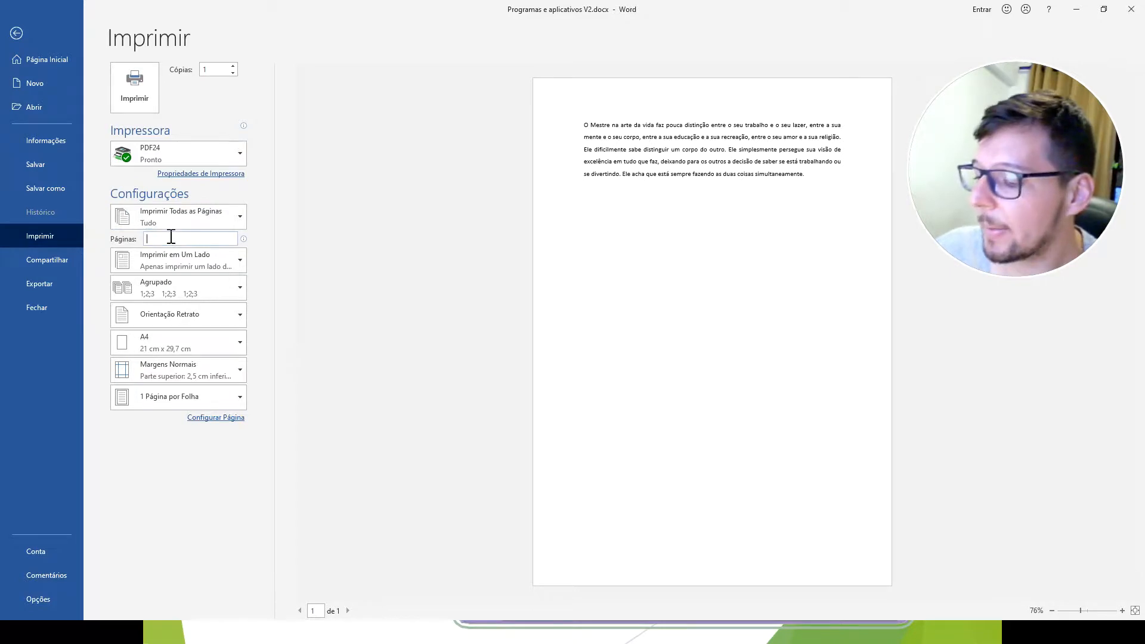
Switch printing to Imprimir Manualmente nos Dois Lados and return it to Imprimir em Um Lado.
{"action": "left_click", "coordinate": [208, 264]}
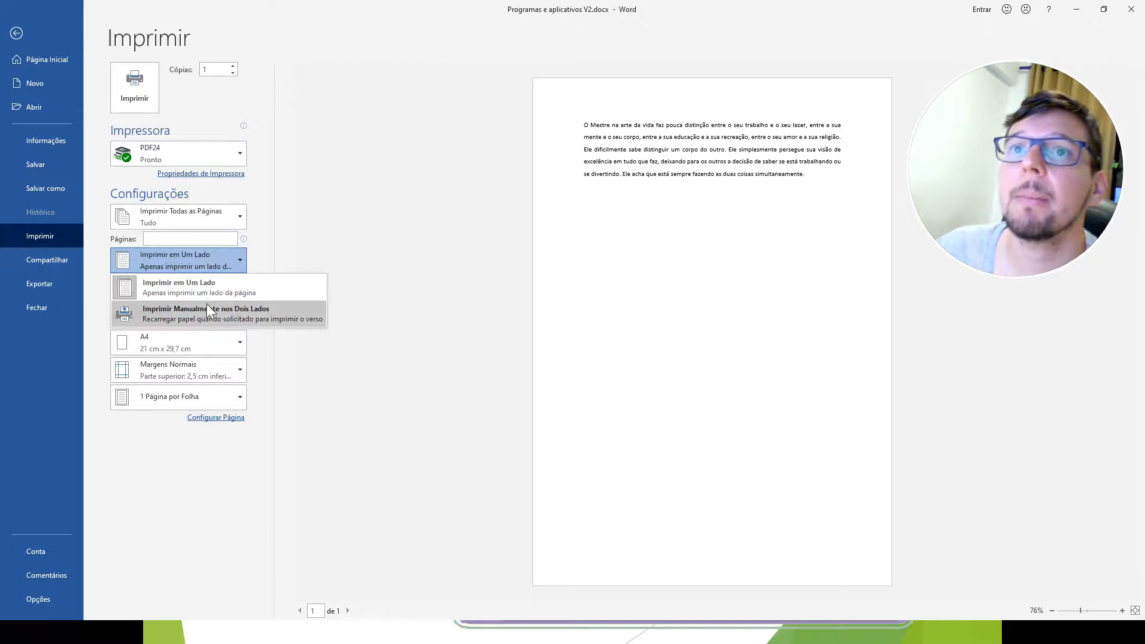
{"action": "left_click", "coordinate": [207, 312]}
{"action": "left_click", "coordinate": [211, 260]}
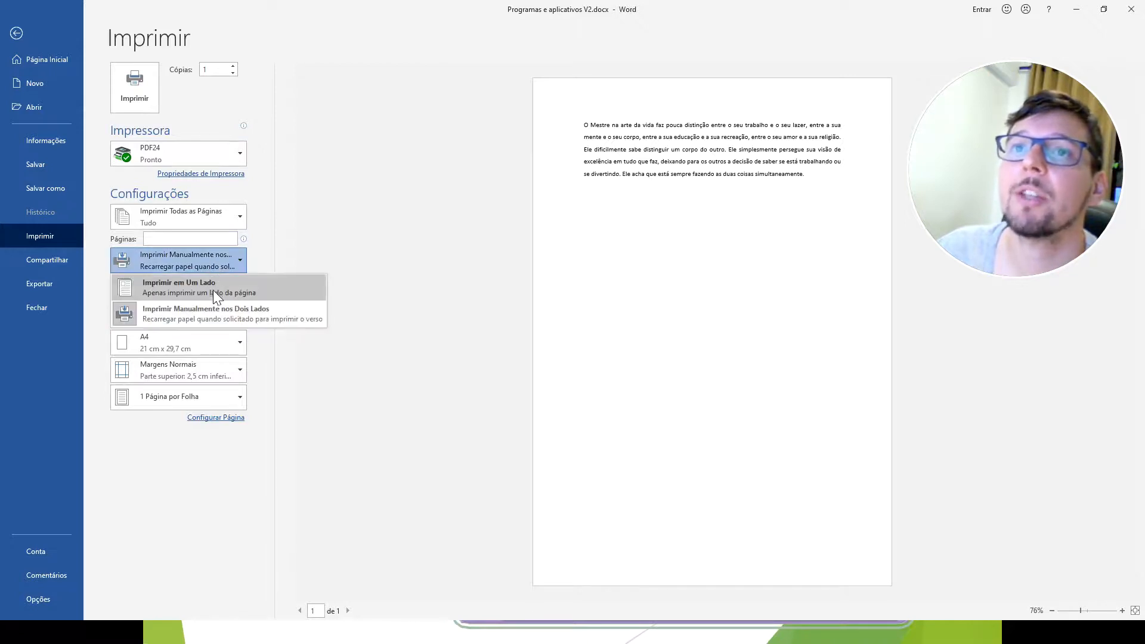
{"action": "left_click", "coordinate": [213, 290]}
Choose Imprimir em Um Lado for printing and review the collation choices Agrupado and Desagrupado.
{"action": "left_click", "coordinate": [208, 289]}
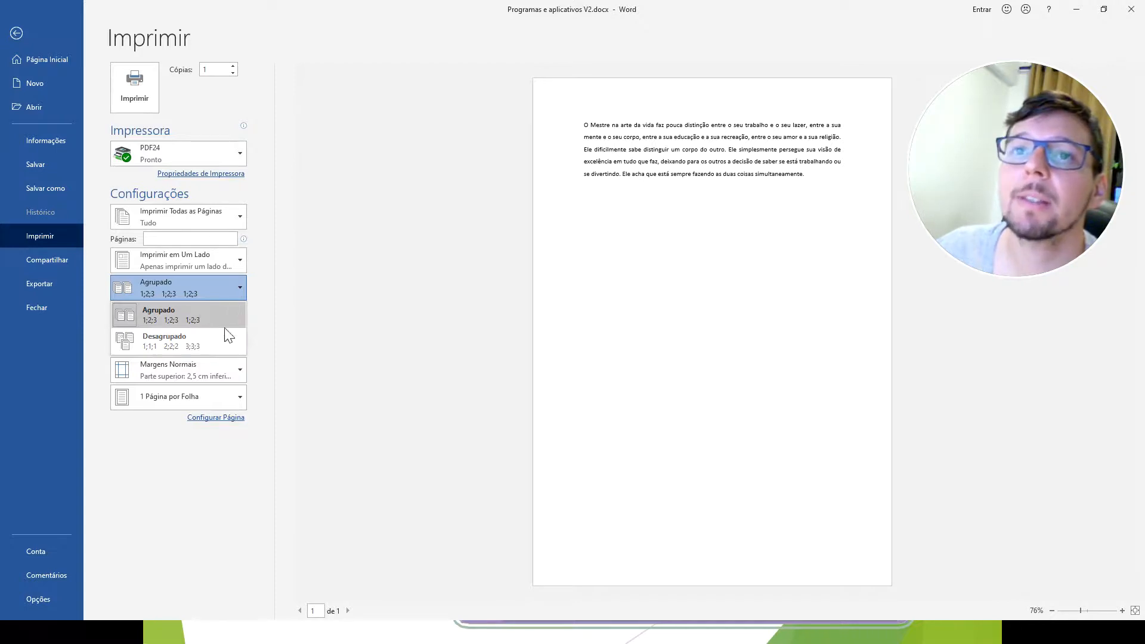
{"action": "left_click", "coordinate": [312, 327]}
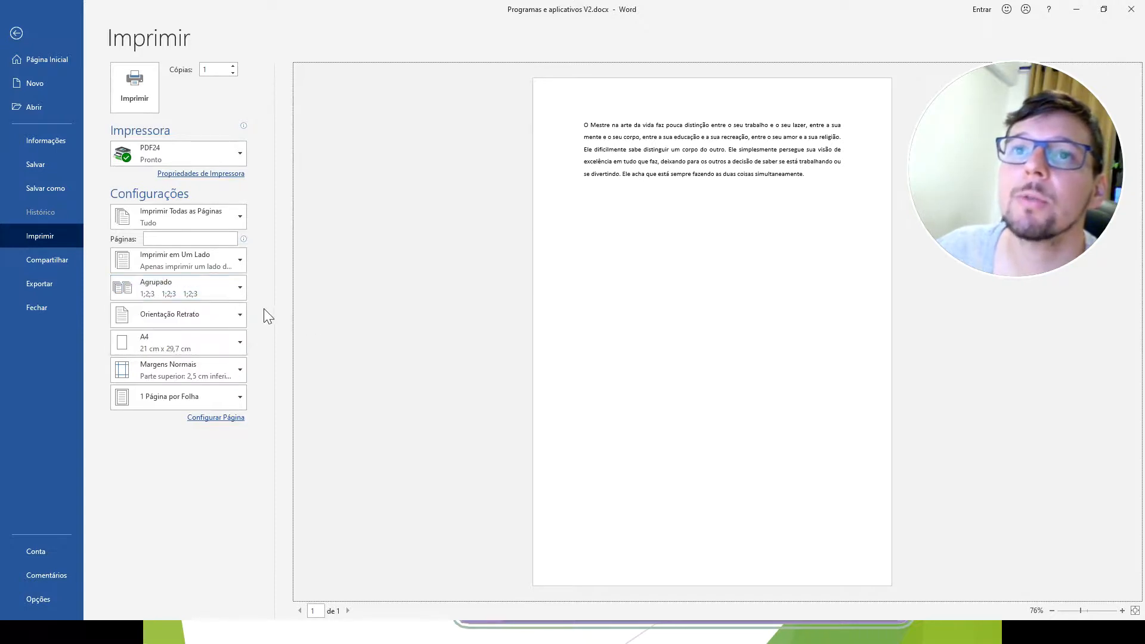
{"action": "left_click", "coordinate": [208, 342]}
{"action": "left_click", "coordinate": [209, 342]}
Switch the page to Orientação Paisagem and back to Orientação Retrato, keeping A4 as the paper size.
{"action": "left_click", "coordinate": [211, 328]}
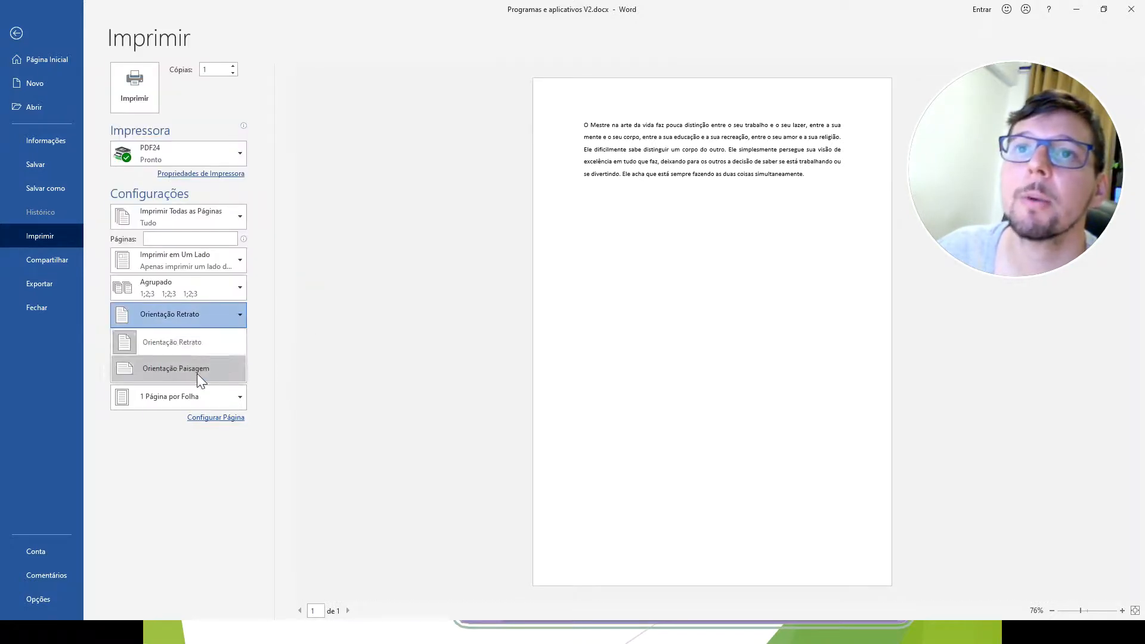
{"action": "left_click", "coordinate": [196, 372]}
{"action": "left_click", "coordinate": [182, 317]}
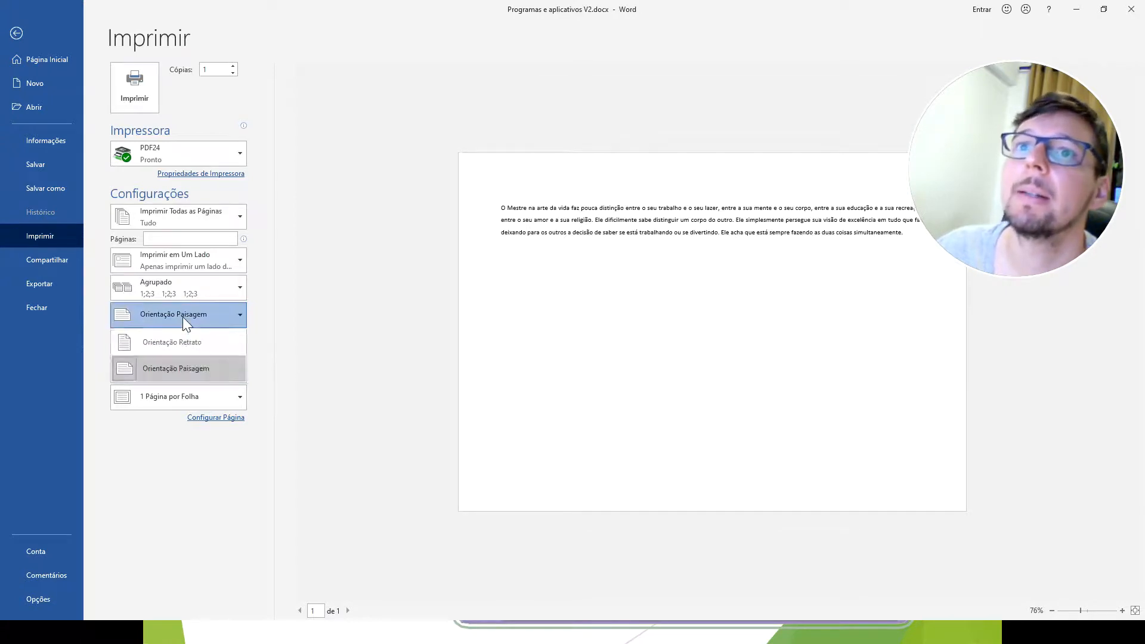
{"action": "left_click", "coordinate": [180, 338]}
{"action": "left_click", "coordinate": [185, 346]}
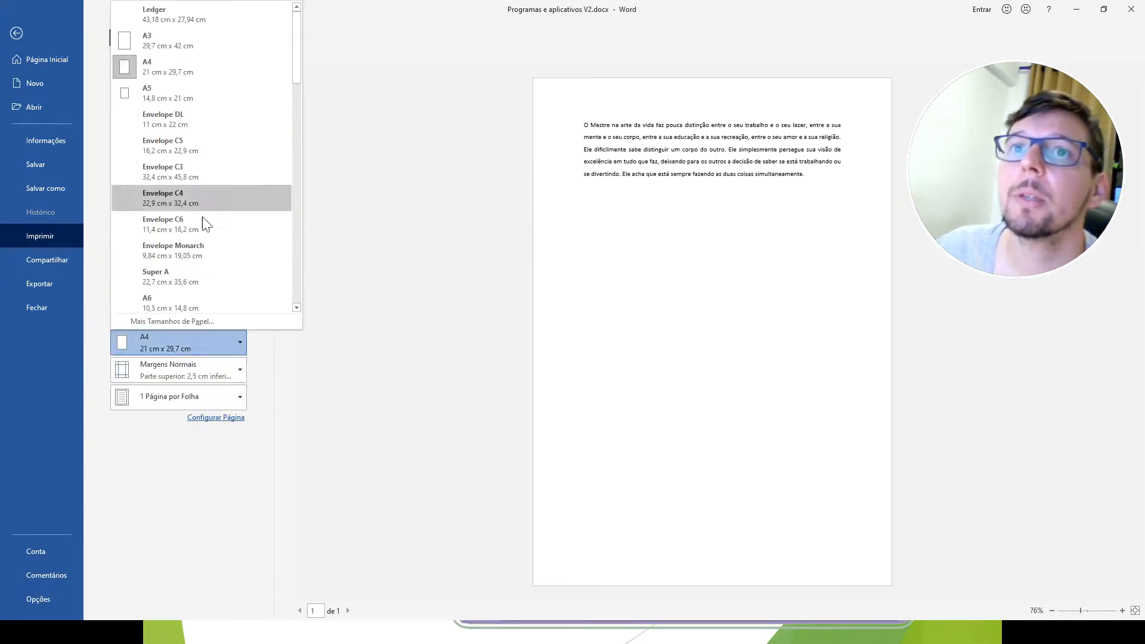
{"action": "left_click", "coordinate": [190, 67]}
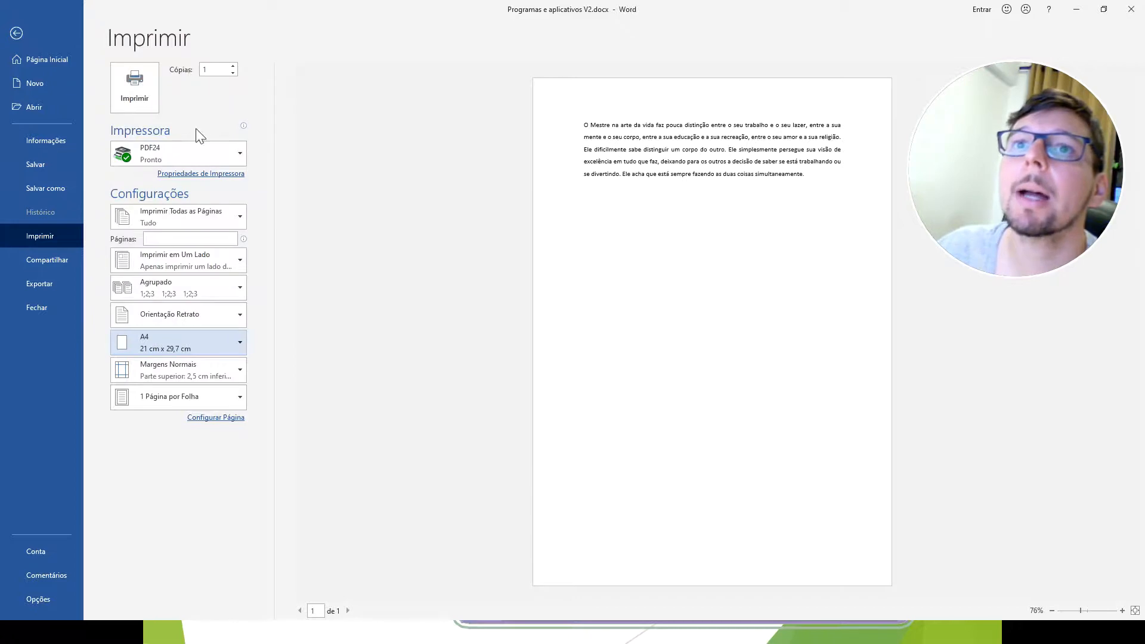
Preview the Estreita, Moderada, Larga and Espelhada margin presets on the page, and restore the Normal margins.
{"action": "left_click", "coordinate": [204, 367]}
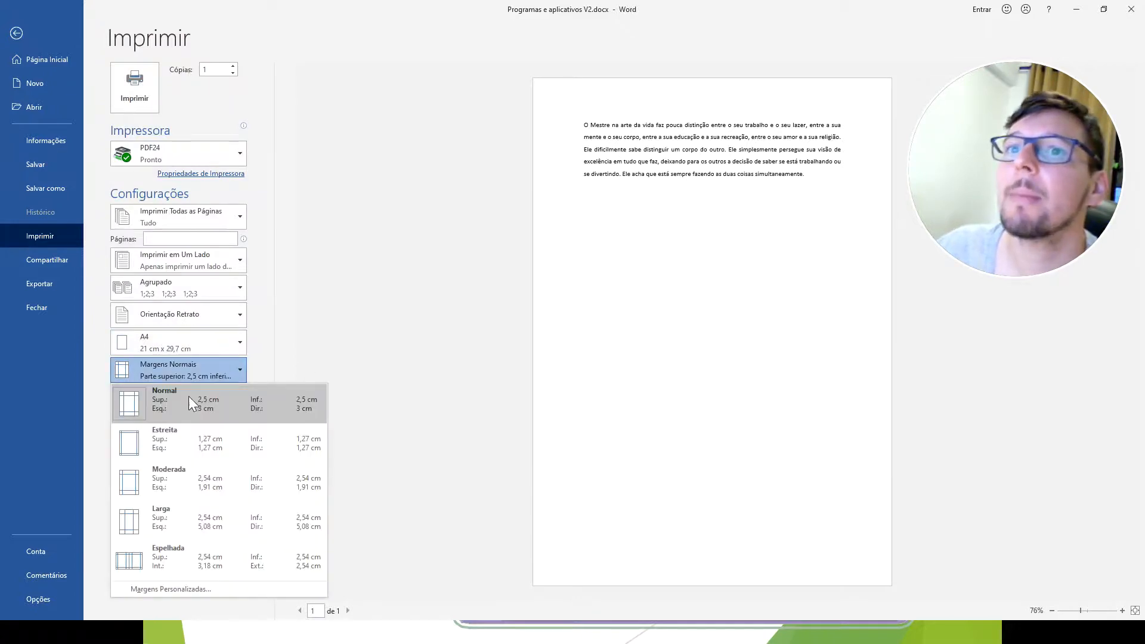
{"action": "left_click", "coordinate": [160, 446]}
{"action": "left_click", "coordinate": [162, 369]}
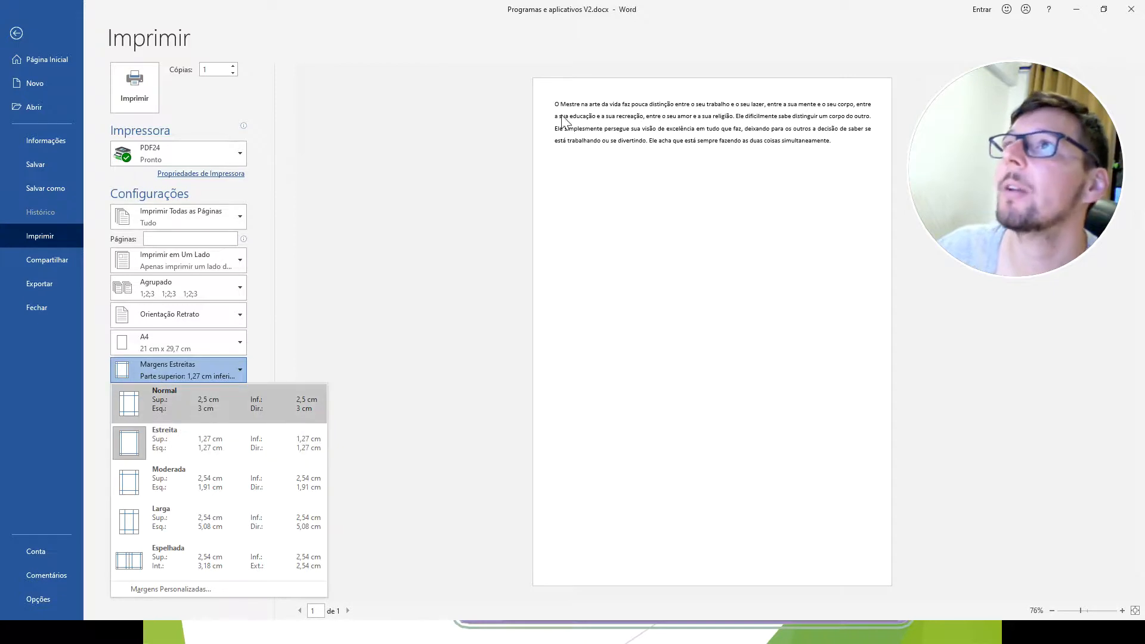
{"action": "left_click", "coordinate": [154, 488]}
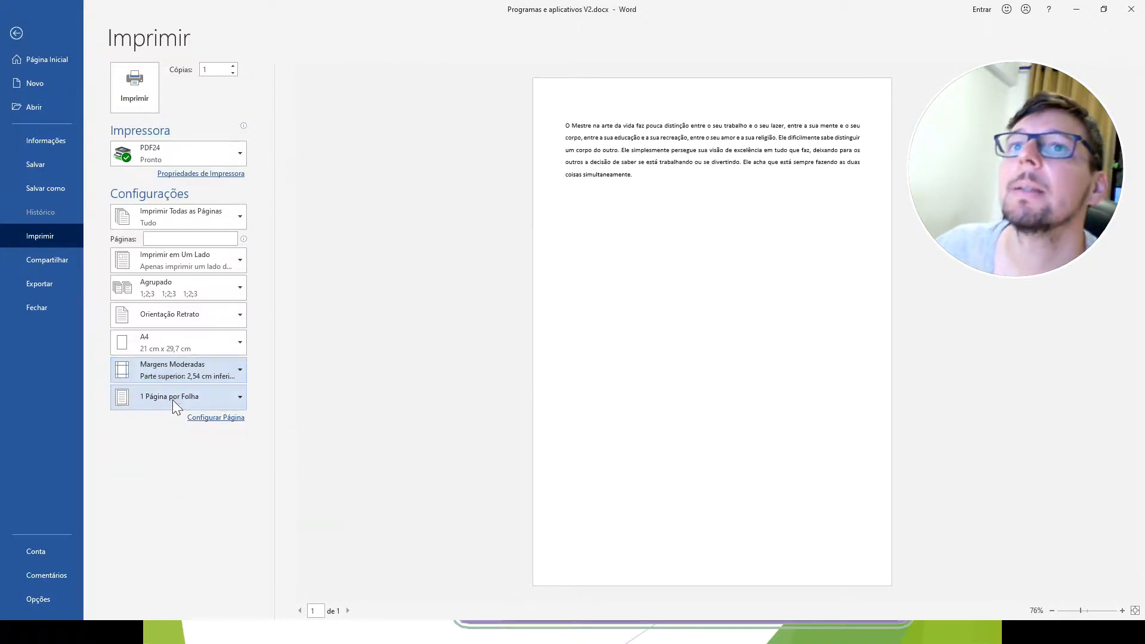
{"action": "left_click", "coordinate": [185, 370]}
{"action": "left_click", "coordinate": [172, 517]}
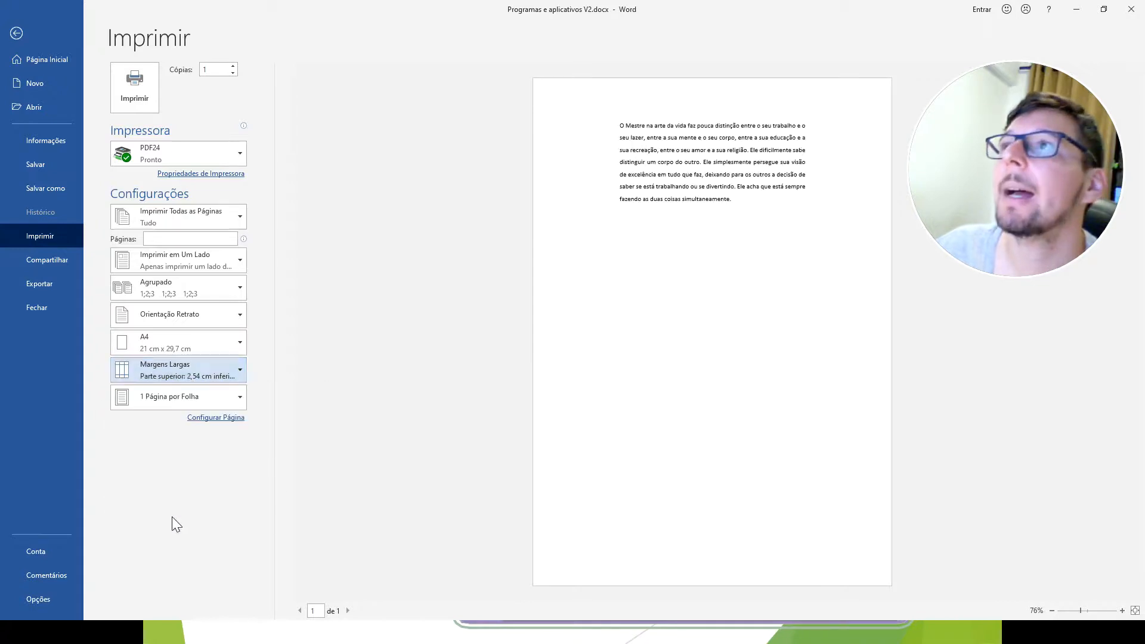
{"action": "left_click", "coordinate": [182, 371]}
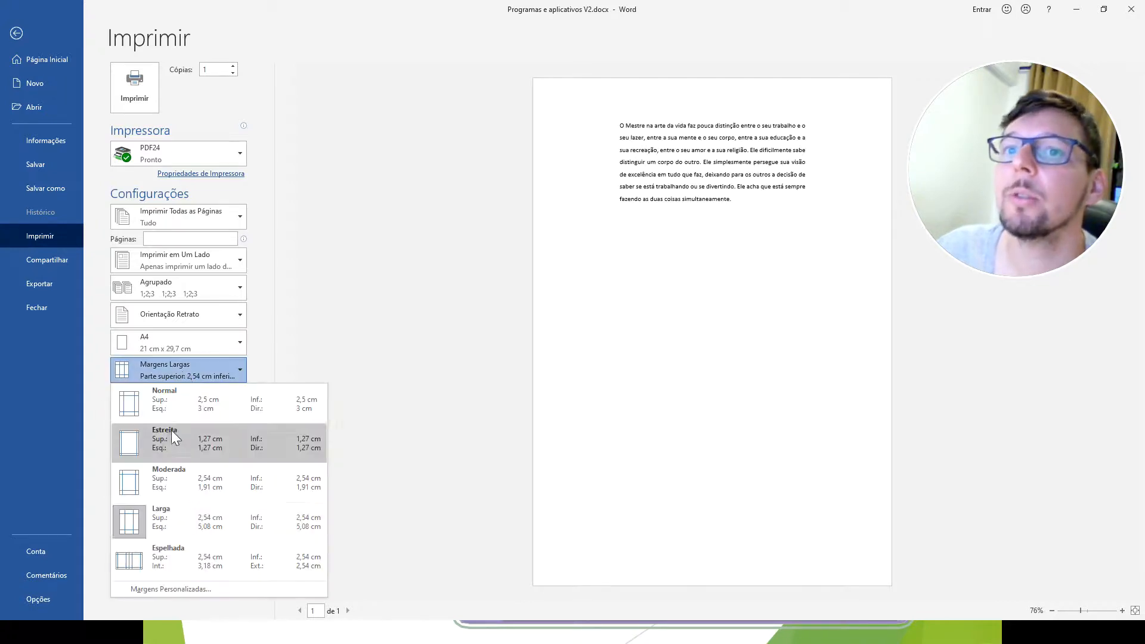
{"action": "left_click", "coordinate": [152, 560]}
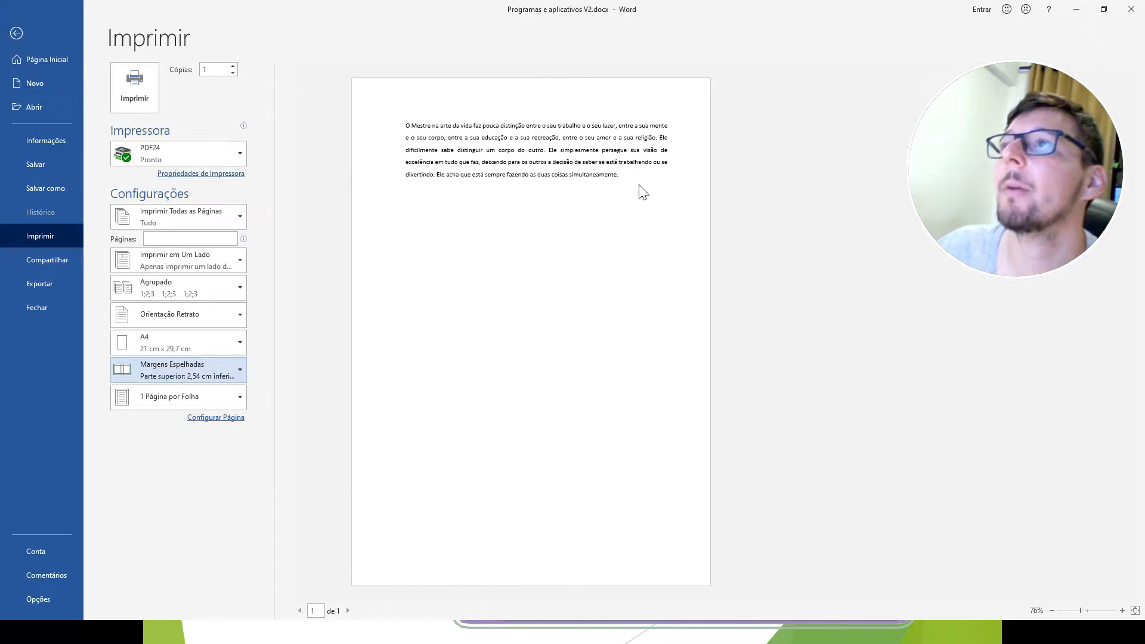
{"action": "left_click", "coordinate": [198, 369]}
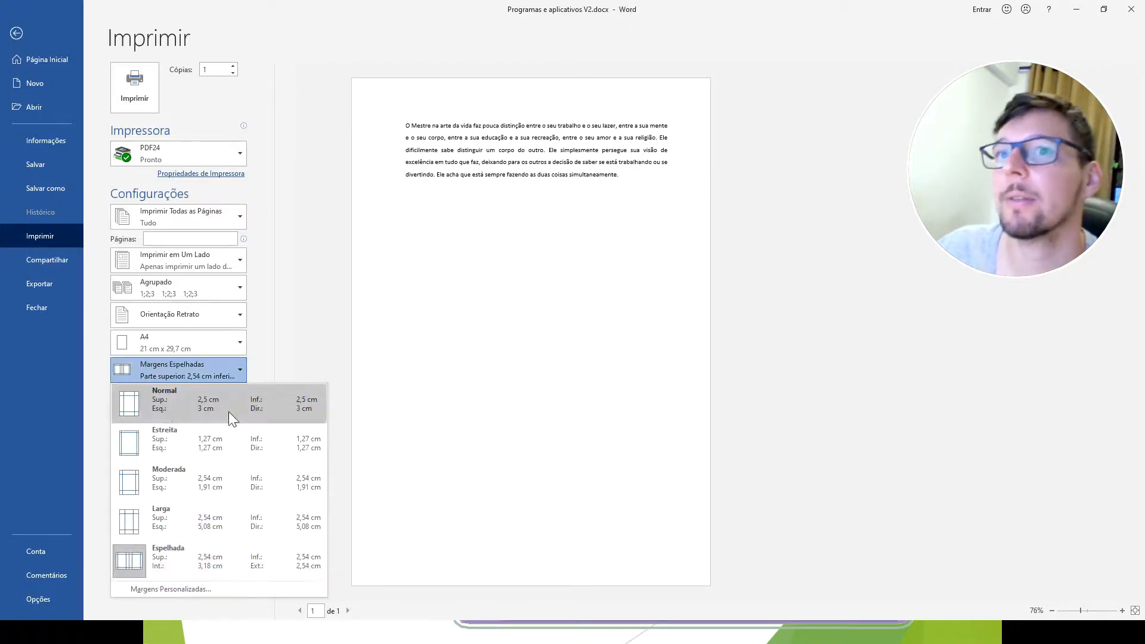
{"action": "left_click", "coordinate": [160, 410]}
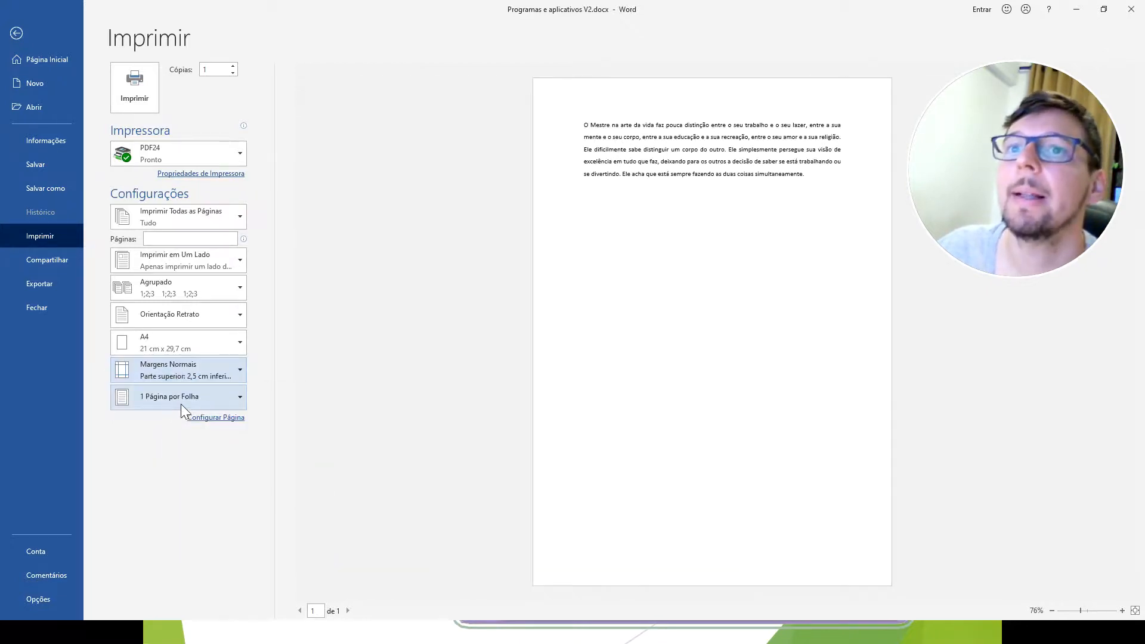
Try 2 and 4 Páginas por Folha for printing, and return to 1 Página por Folha.
{"action": "left_click", "coordinate": [181, 398]}
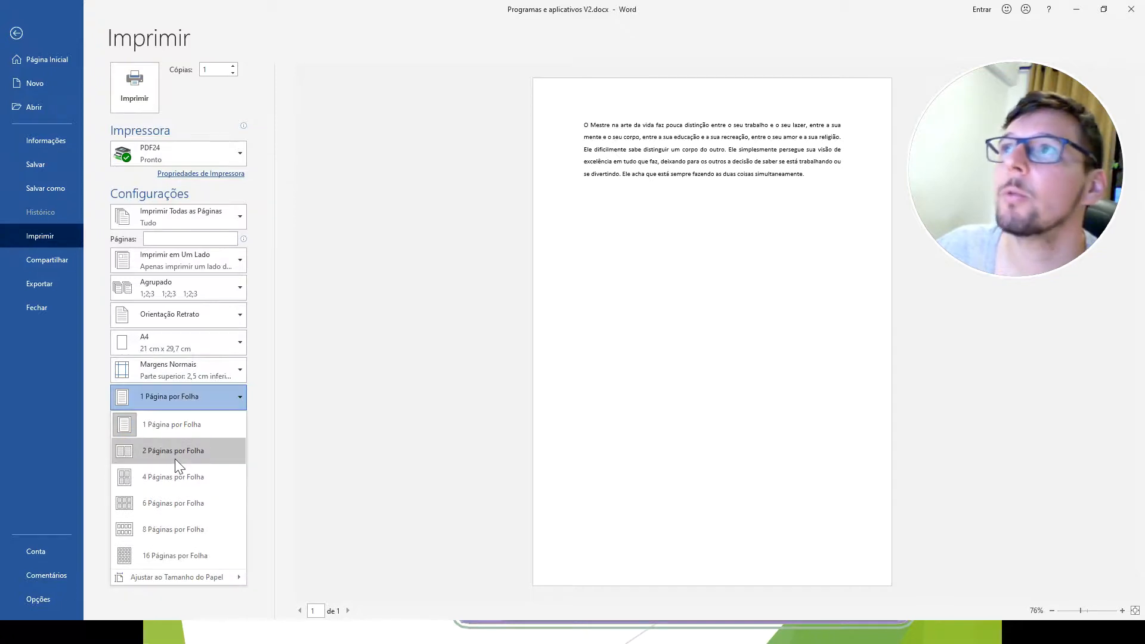
{"action": "left_click", "coordinate": [174, 459]}
{"action": "left_click", "coordinate": [183, 397]}
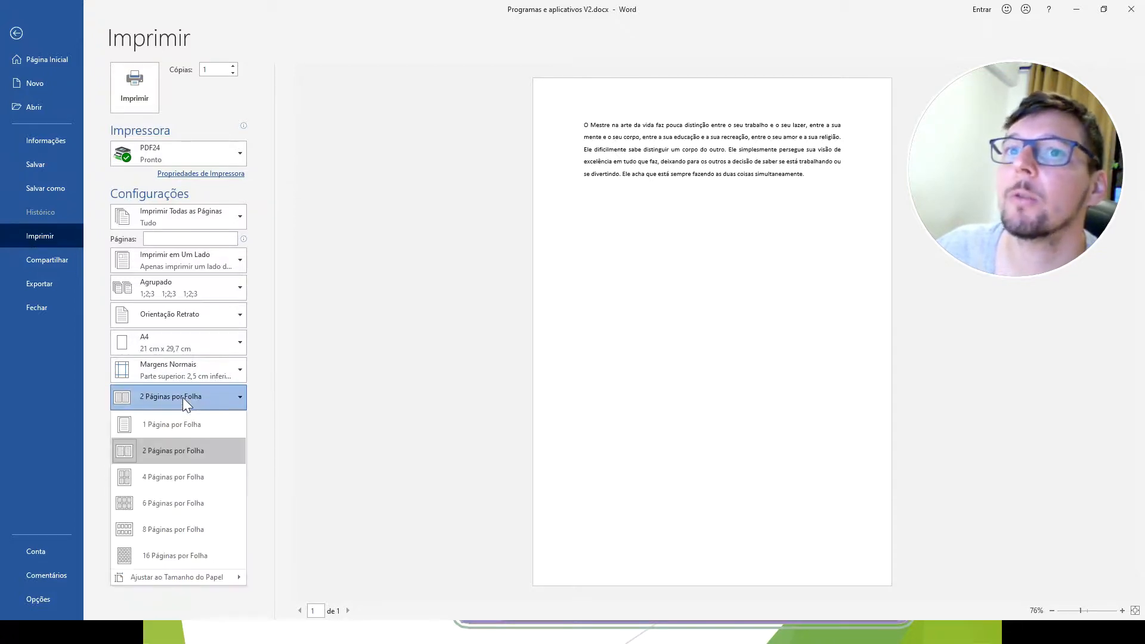
{"action": "left_click", "coordinate": [179, 482]}
{"action": "left_click", "coordinate": [191, 395]}
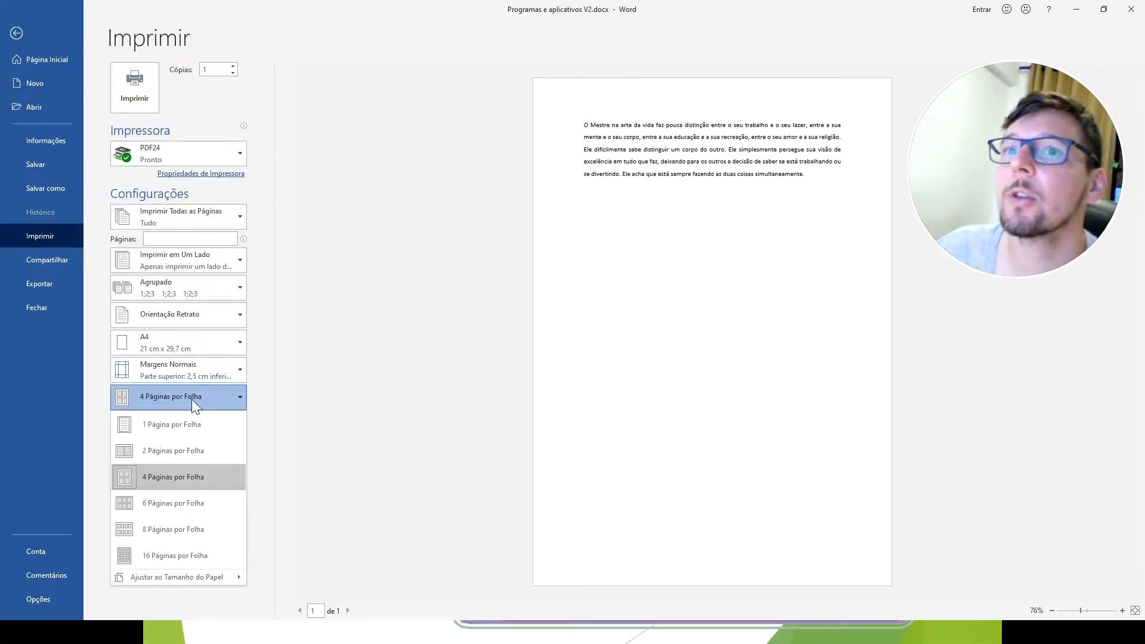
{"action": "left_click", "coordinate": [181, 424]}
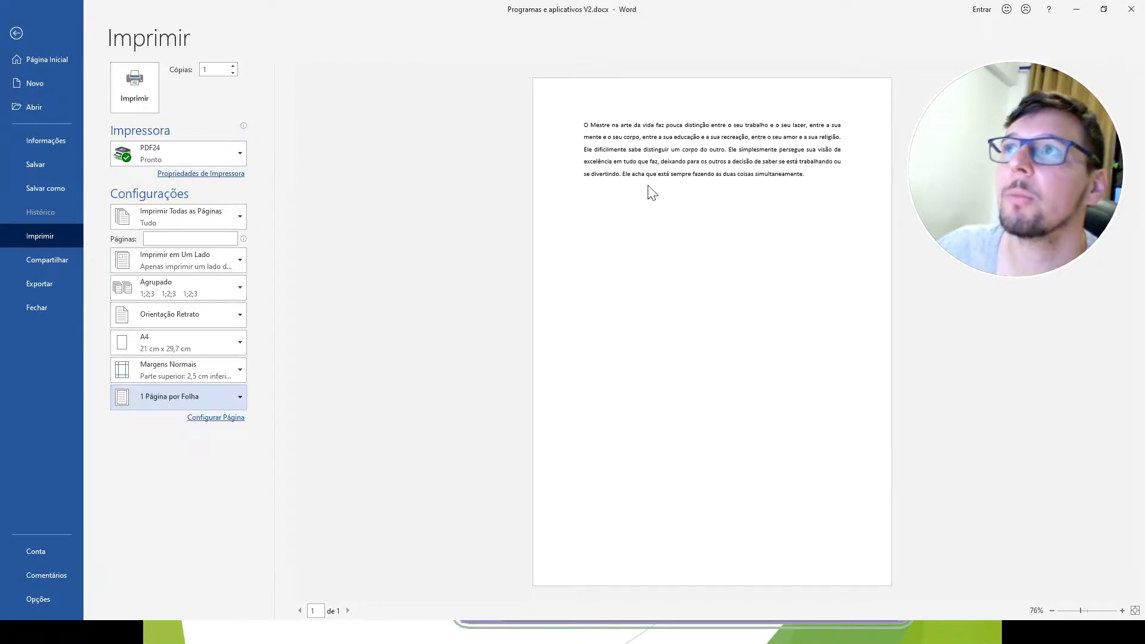
{"action": "left_click", "coordinate": [224, 401]}
{"action": "left_click", "coordinate": [343, 365]}
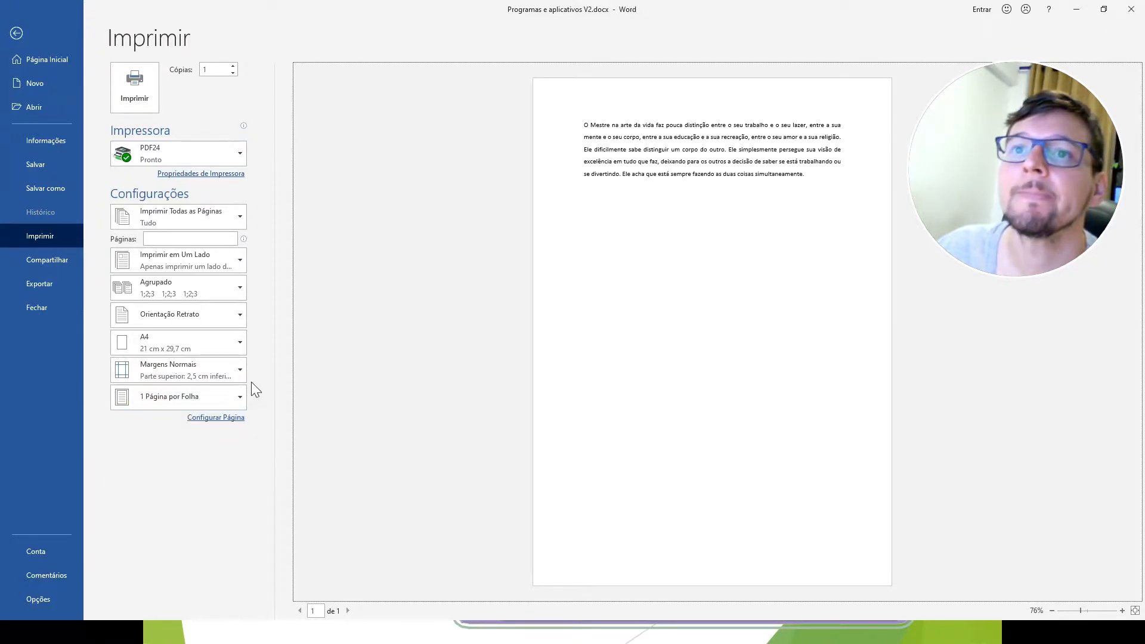
Examine the margin, paper size and layout settings in Configurar Página without changing them, and return to the document.
{"action": "left_click", "coordinate": [212, 417]}
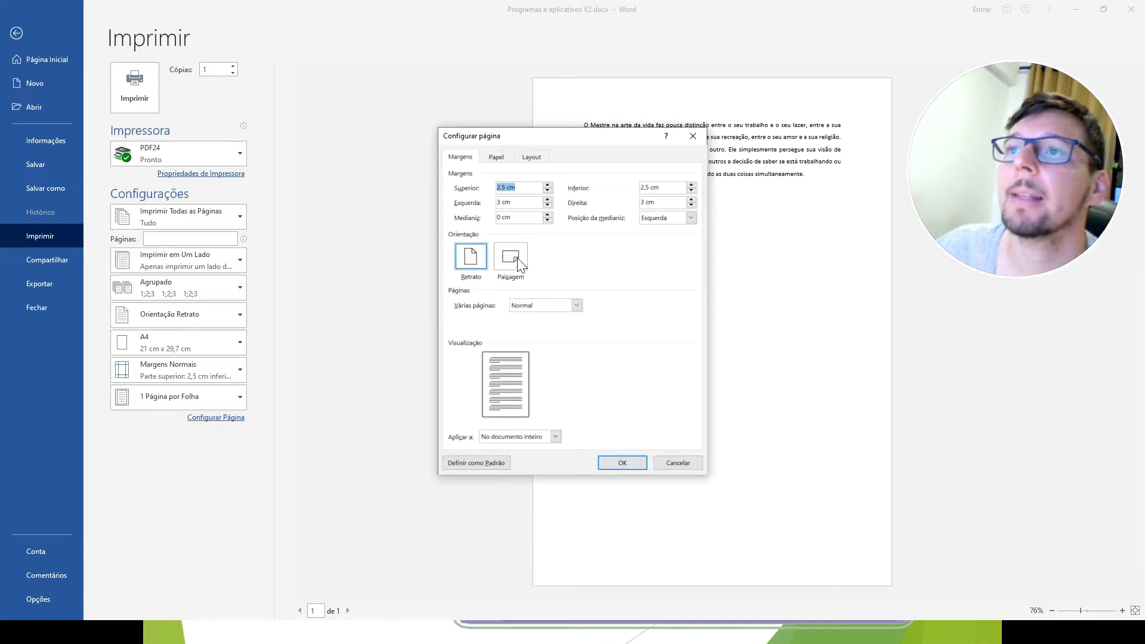
{"action": "left_click", "coordinate": [497, 157]}
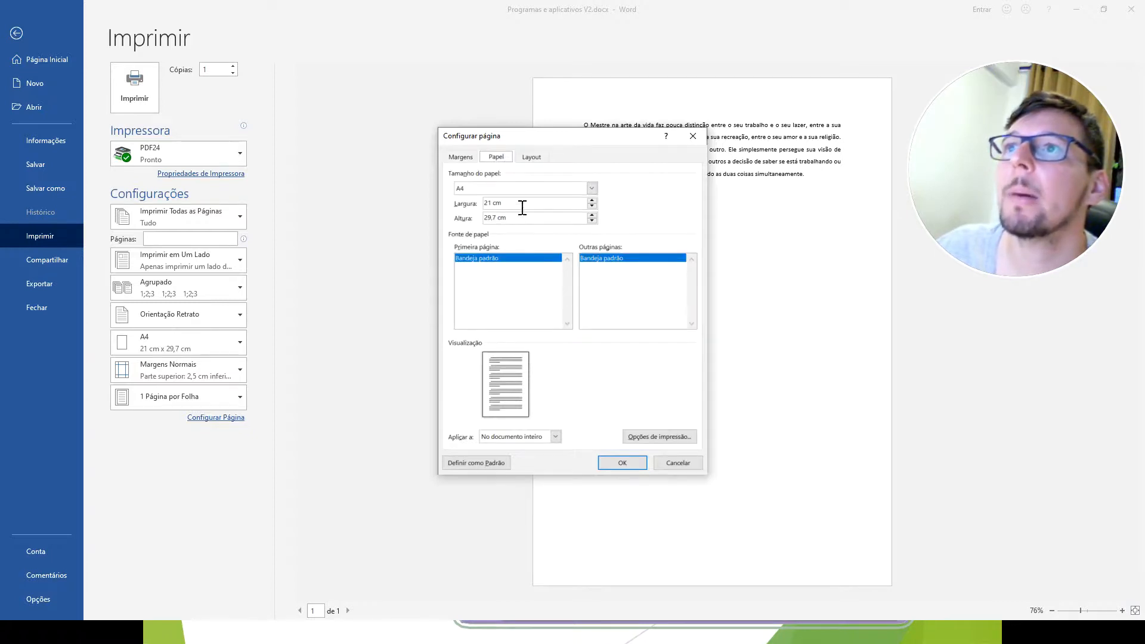
{"action": "left_click", "coordinate": [506, 189]}
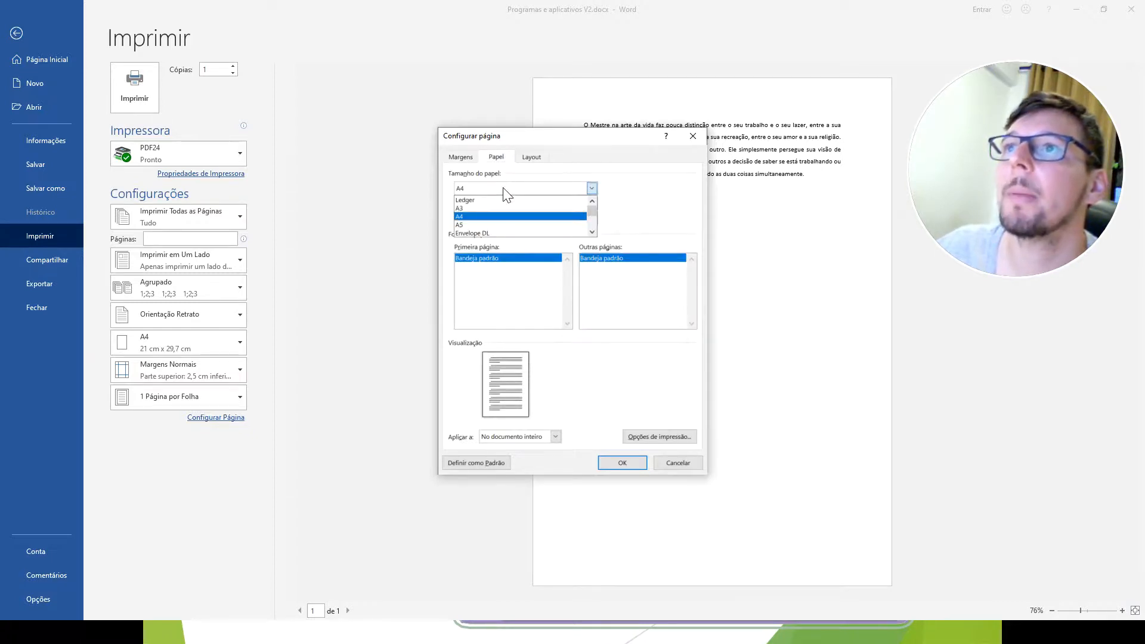
{"action": "left_click", "coordinate": [506, 216]}
{"action": "left_click", "coordinate": [500, 189]}
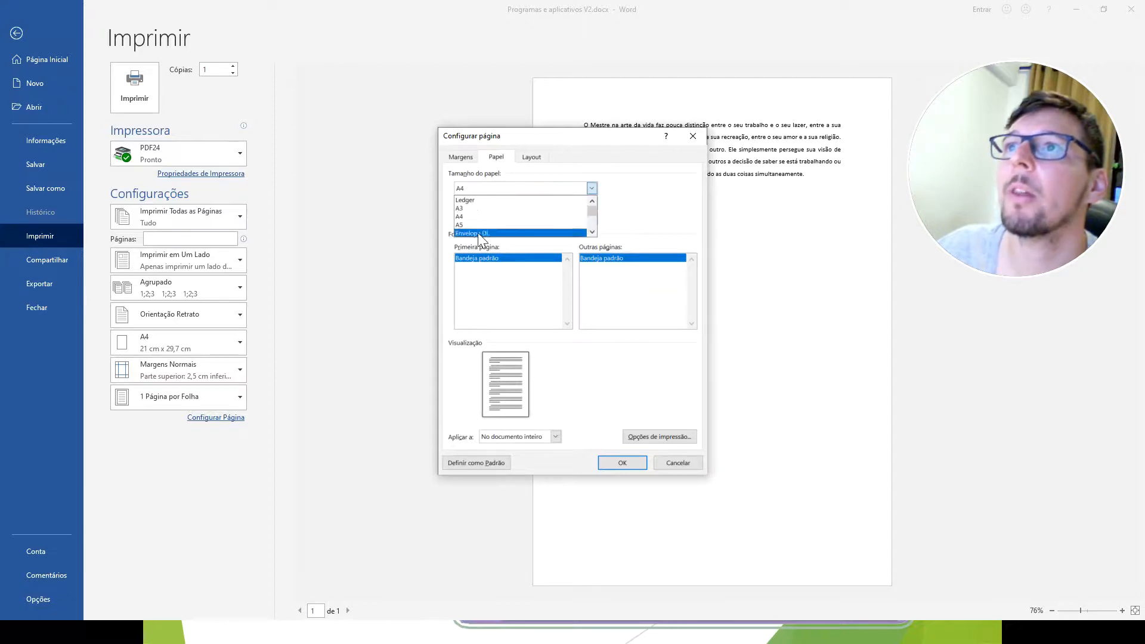
{"action": "left_click", "coordinate": [486, 218]}
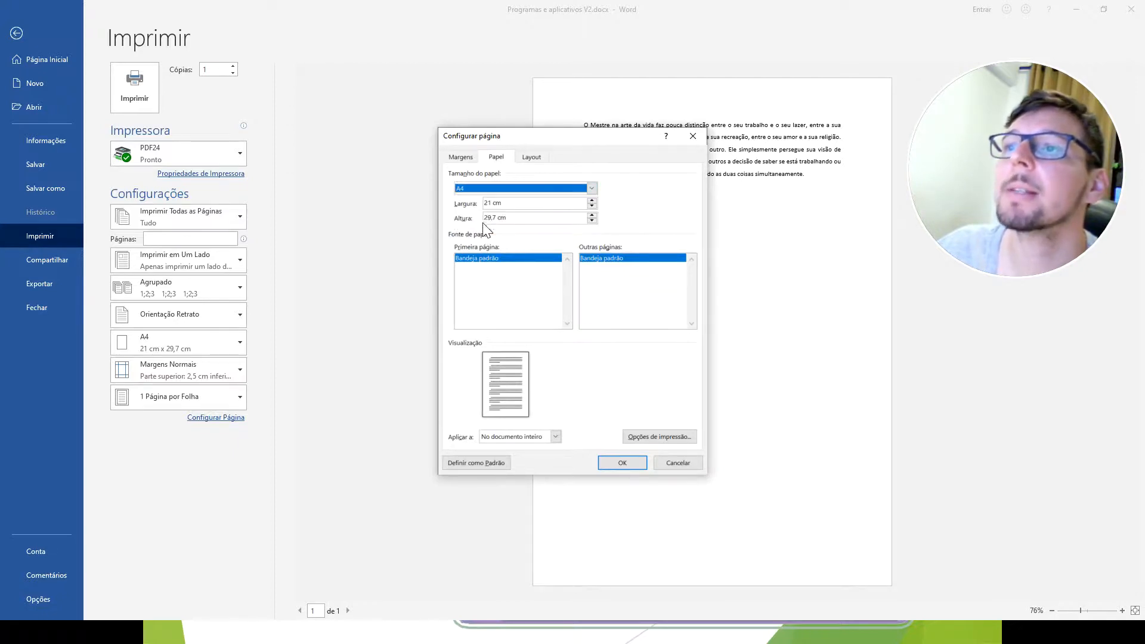
{"action": "left_click", "coordinate": [531, 157]}
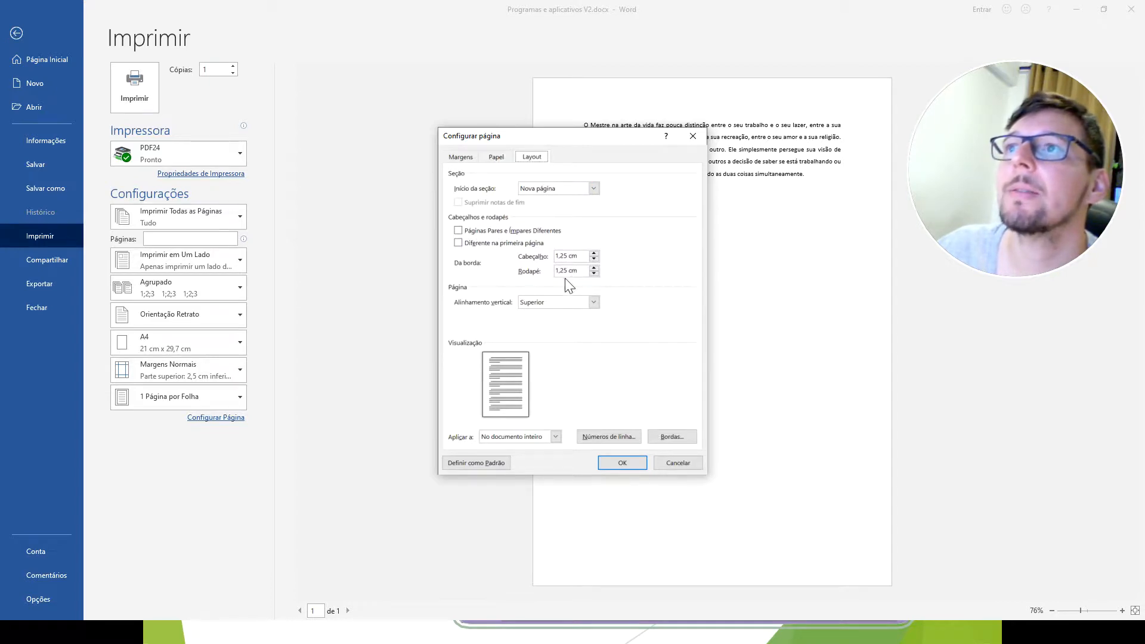
{"action": "key", "text": "Escape"}
{"action": "left_click", "coordinate": [16, 33]}
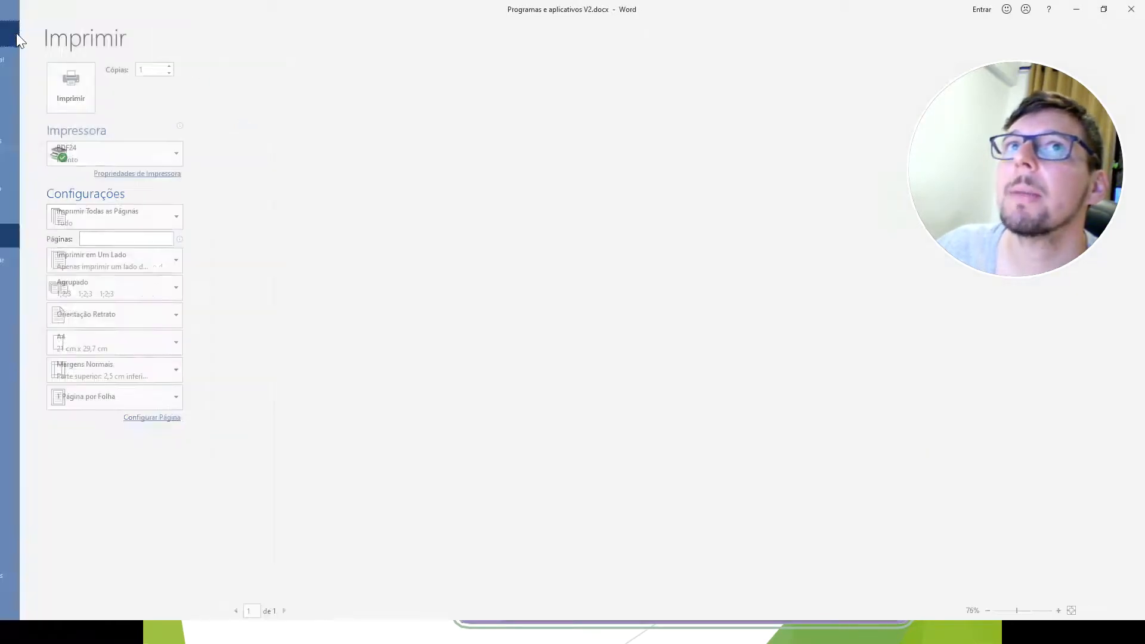
Insert the built-in Animação (Página Ímpar) header in the document.
{"action": "scroll", "coordinate": [426, 194], "scroll_direction": "down", "scroll_amount": 2}
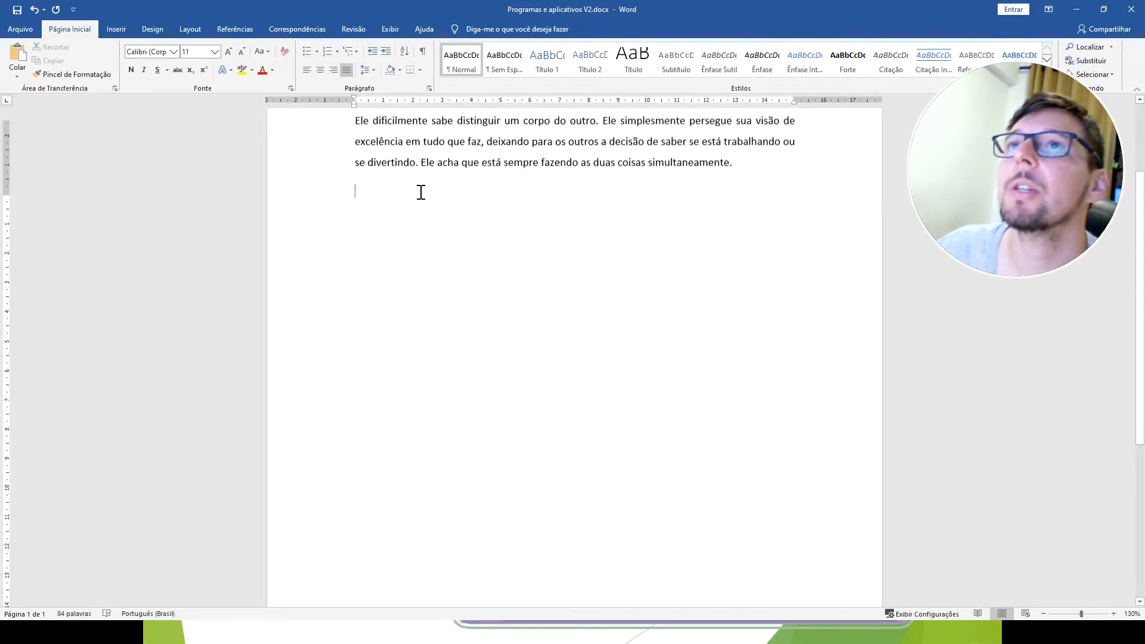
{"action": "scroll", "coordinate": [420, 191], "scroll_direction": "up", "scroll_amount": 2}
{"action": "left_click", "coordinate": [109, 32]}
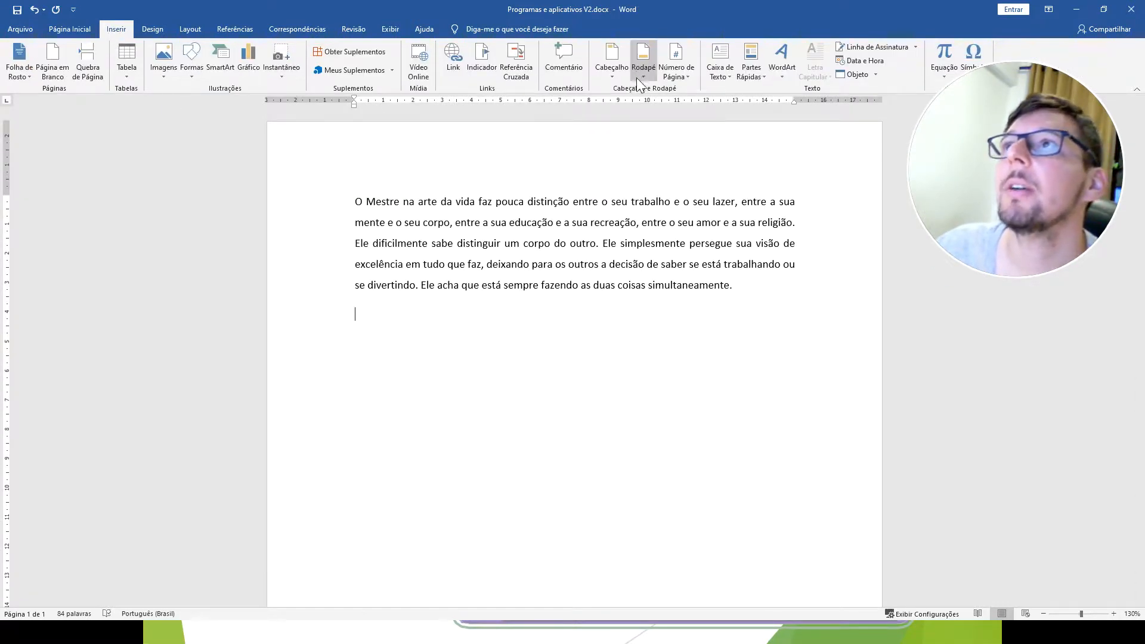
{"action": "left_click", "coordinate": [612, 67]}
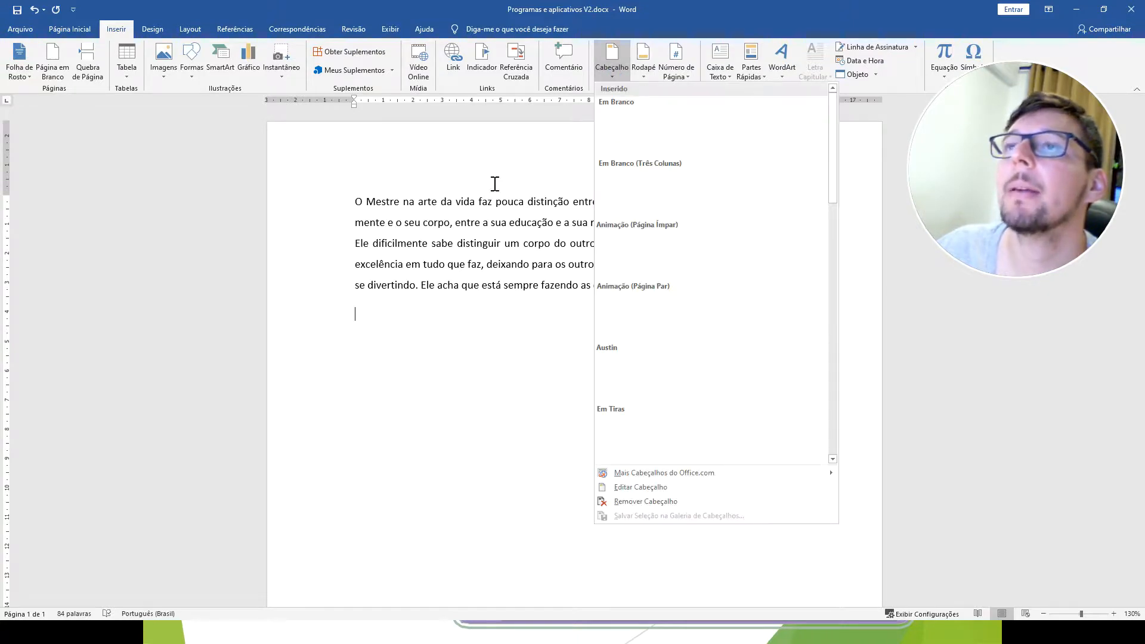
{"action": "left_click", "coordinate": [677, 264]}
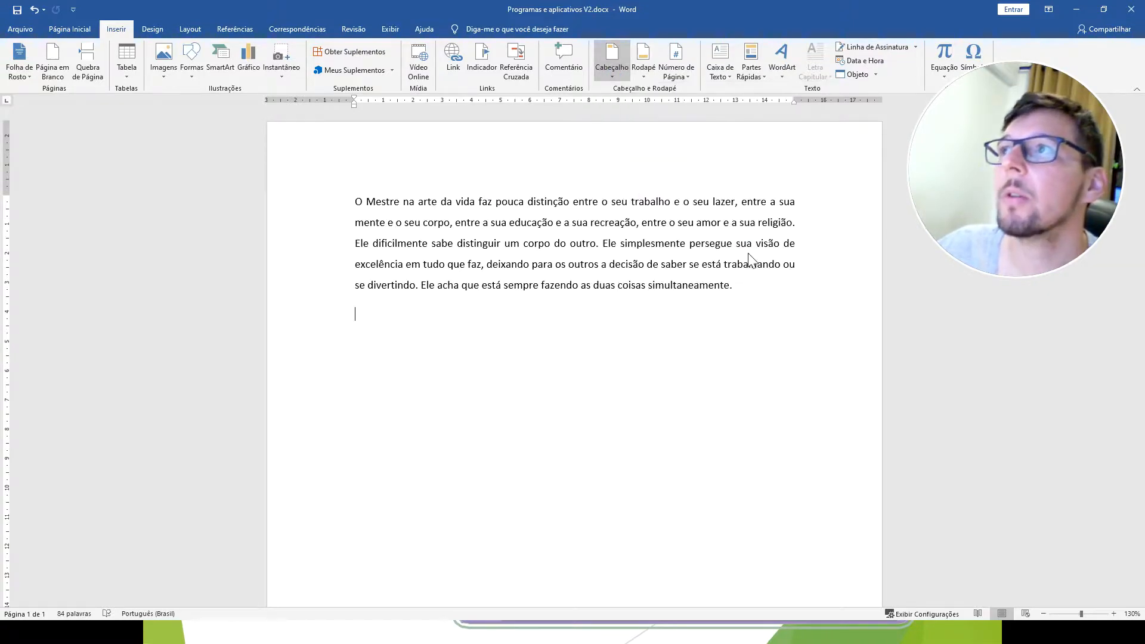
Delete the placeholder title text "Adicione um título ao seu documento" from the header.
{"action": "left_click", "coordinate": [777, 158]}
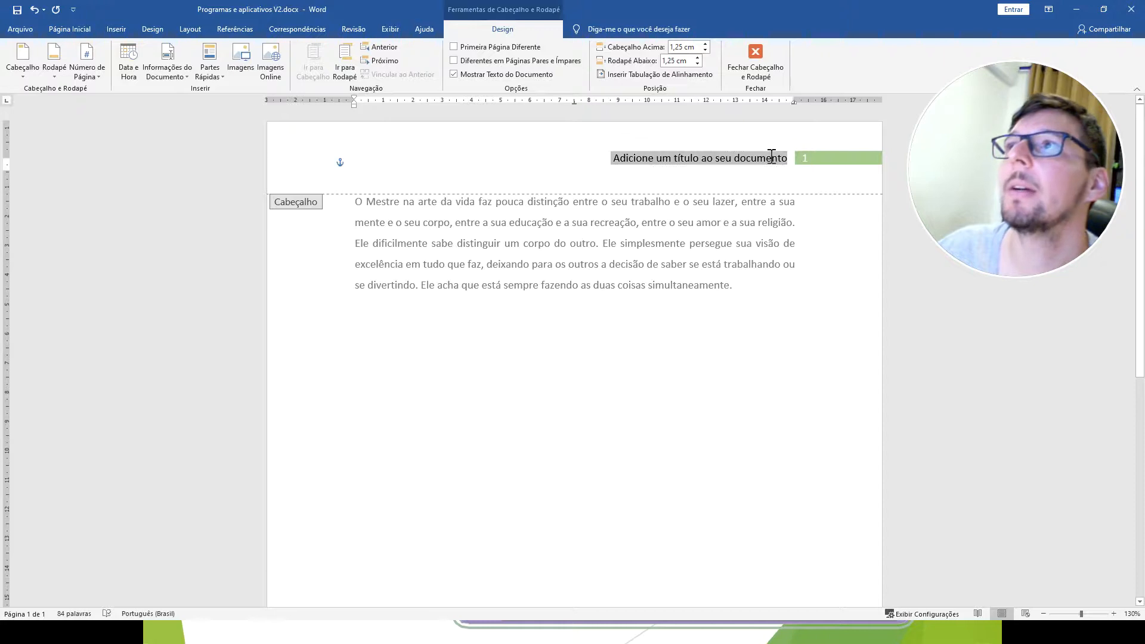
{"action": "key", "text": "End"}
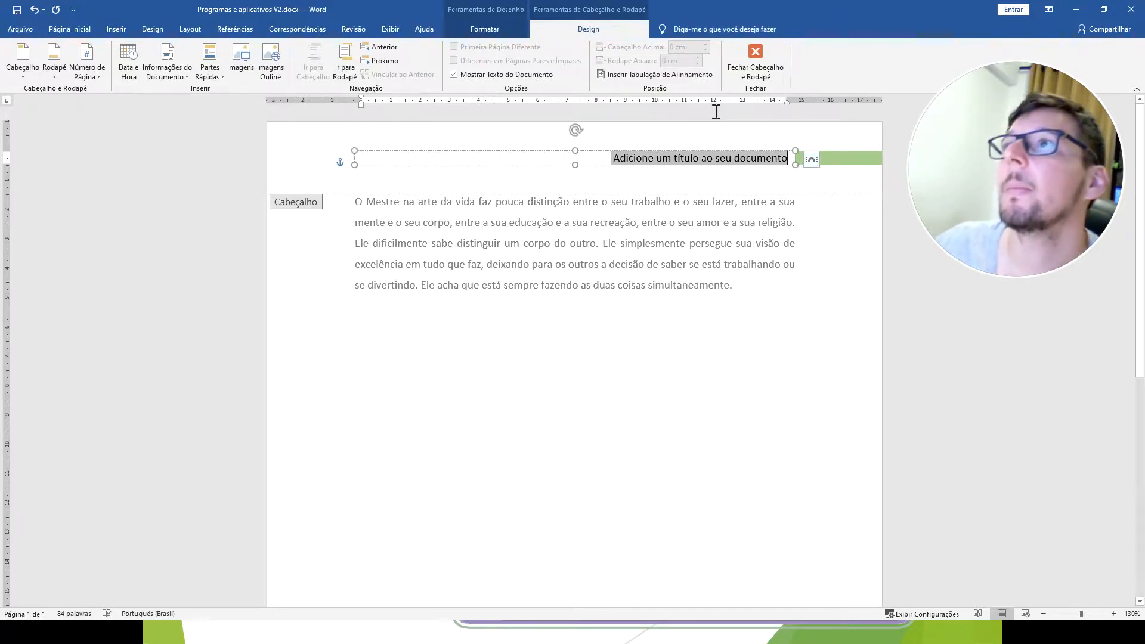
{"action": "key", "text": "End"}
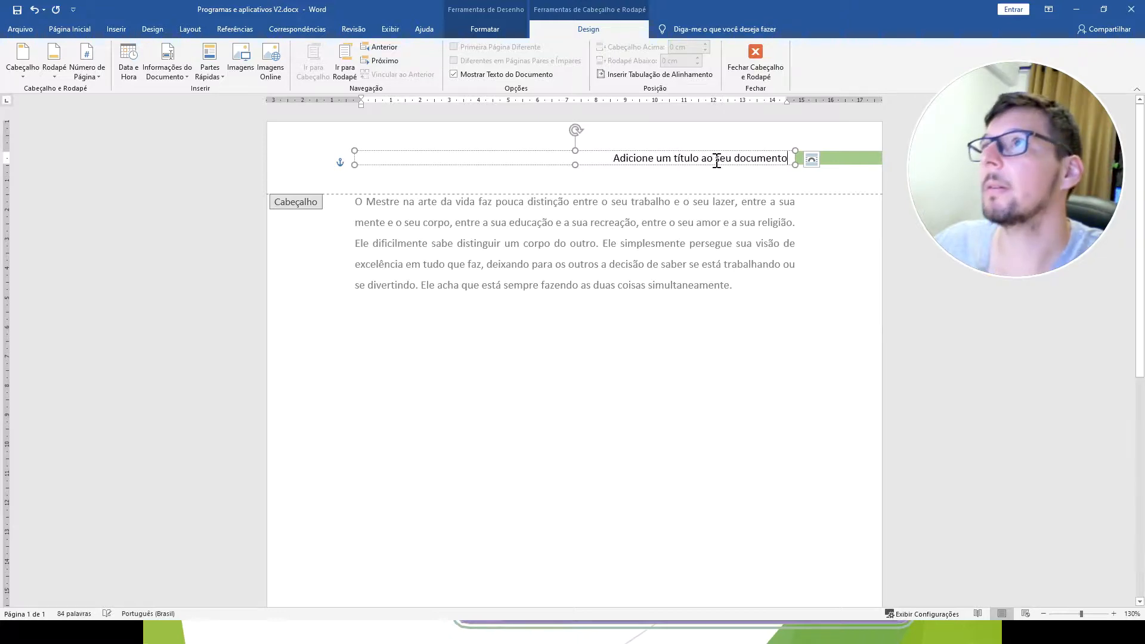
{"action": "left_click", "coordinate": [615, 158]}
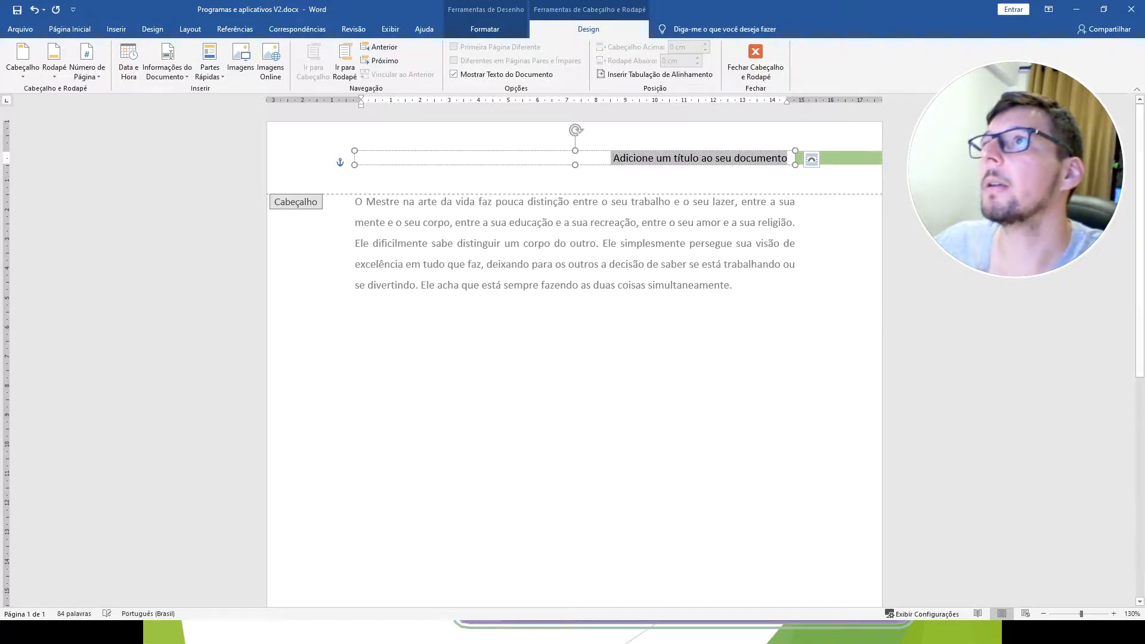
{"action": "key", "text": "Delete"}
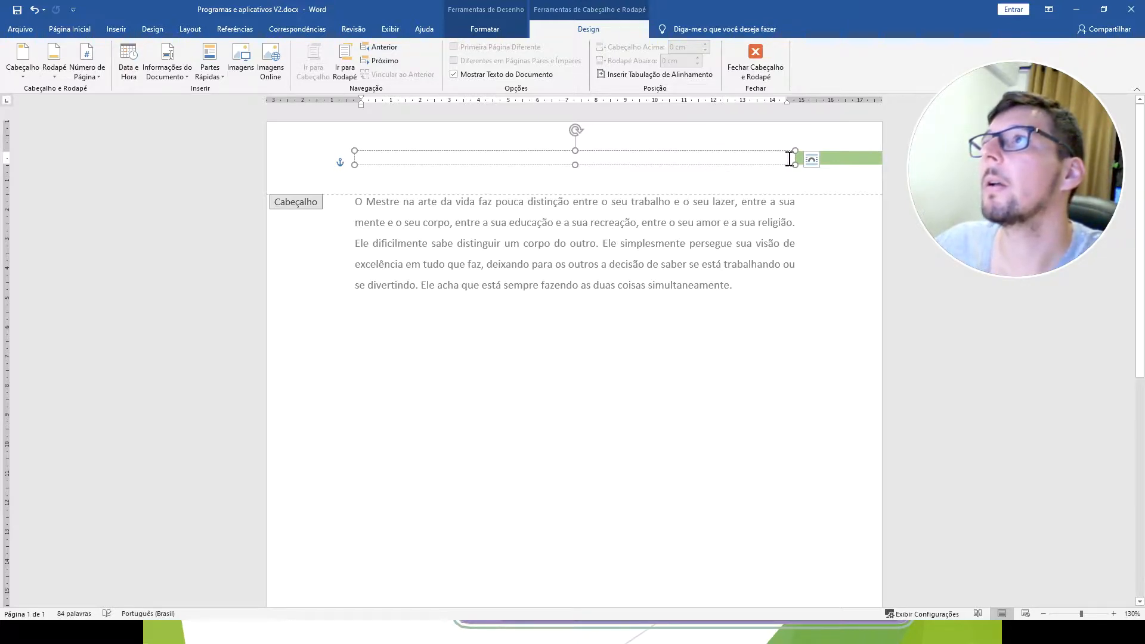
Enter ETB as the header title and return to the document body.
{"action": "type", "text": "ETB"}
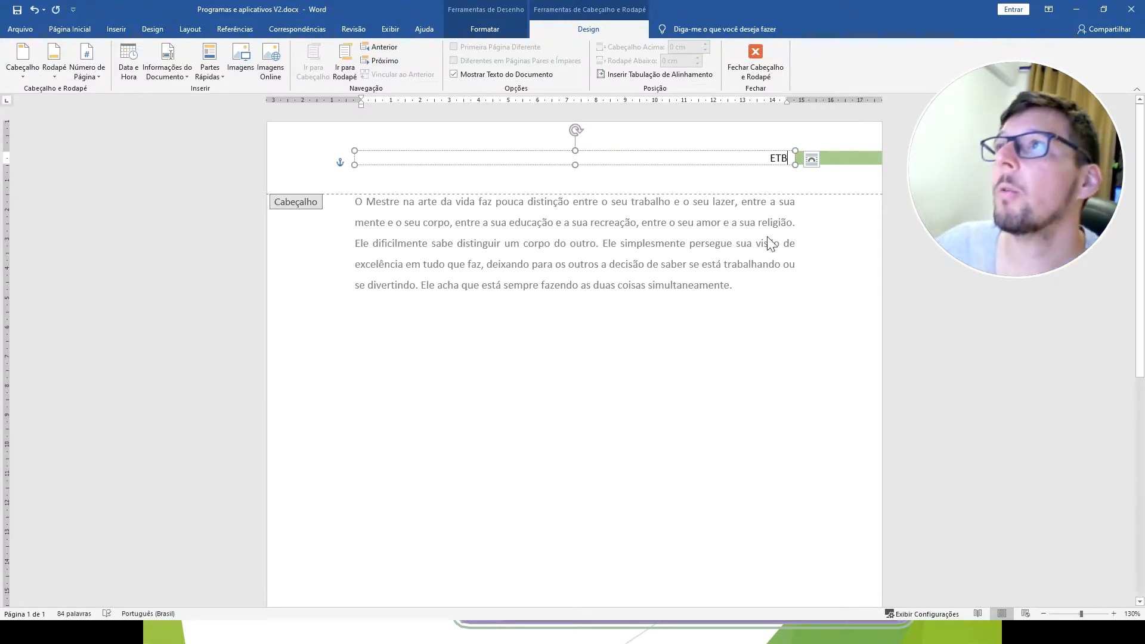
{"action": "double_click", "coordinate": [772, 334]}
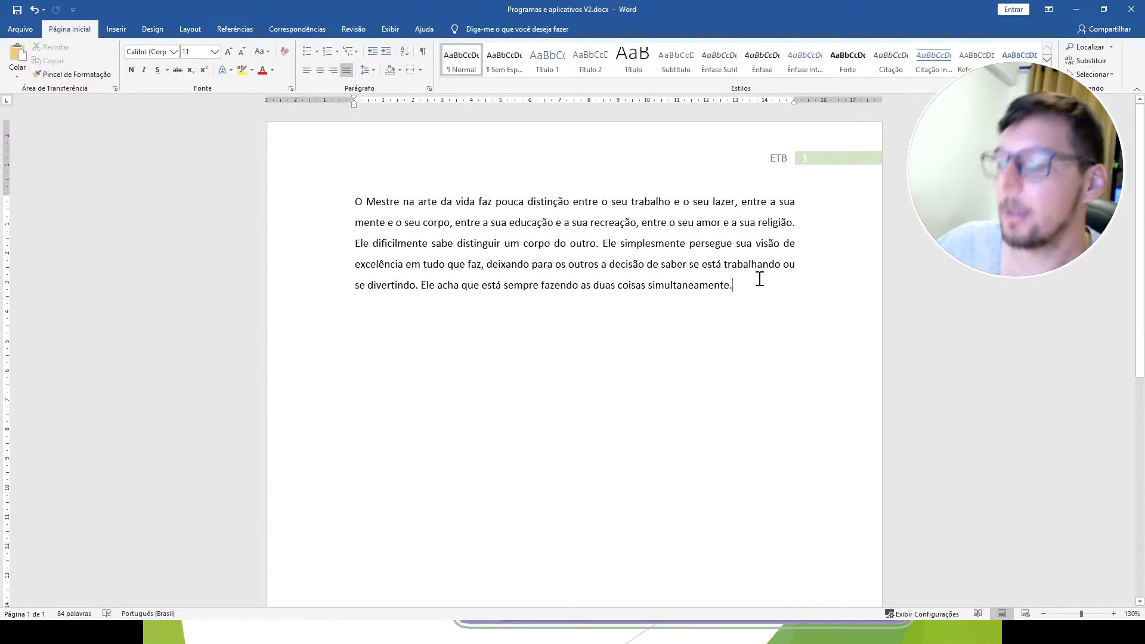
Add page breaks and blank lines after the paragraph to extend the document to four pages.
{"action": "key", "text": "Return"}
{"action": "key", "text": "ctrl+Return"}
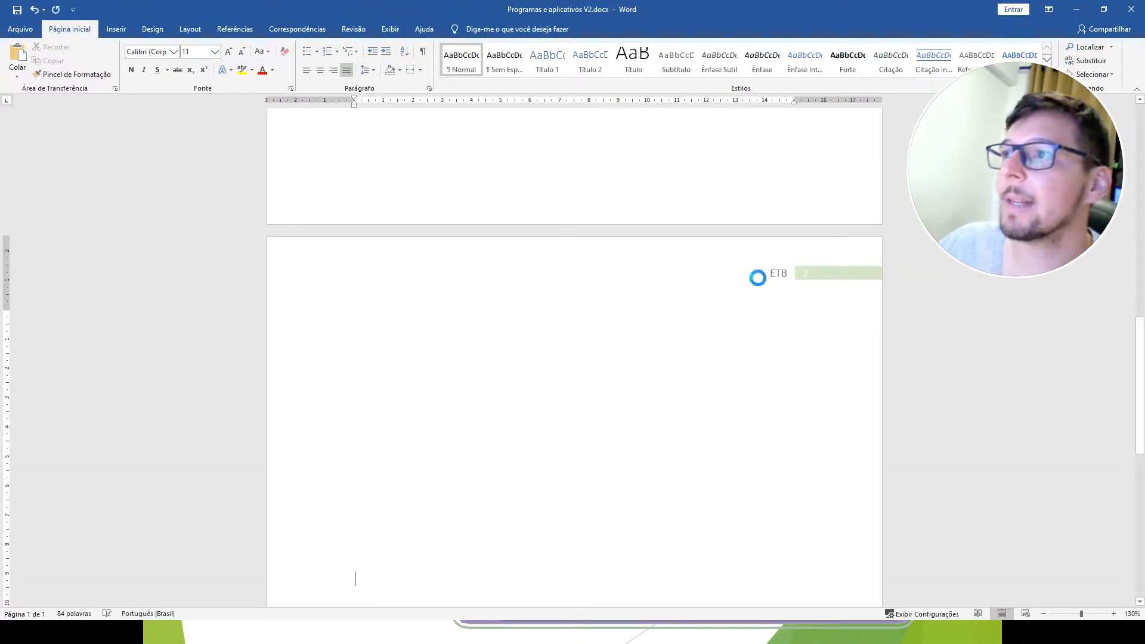
{"action": "key", "text": "Return"}
{"action": "key", "text": "Return"}
{"action": "key", "text": "Return"}
{"action": "key", "text": "Return"}
{"action": "key", "text": "Return"}
{"action": "key", "text": "Return"}
{"action": "key", "text": "Return"}
{"action": "key", "text": "Return"}
{"action": "key", "text": "Return"}
{"action": "key", "text": "Return"}
{"action": "key", "text": "Return"}
{"action": "key", "text": "Return"}
{"action": "key", "text": "Return"}
{"action": "key", "text": "Return"}
{"action": "key", "text": "Return"}
{"action": "key", "text": "Return"}
{"action": "key", "text": "Return"}
{"action": "key", "text": "Return"}
{"action": "key", "text": "Return"}
{"action": "key", "text": "Return"}
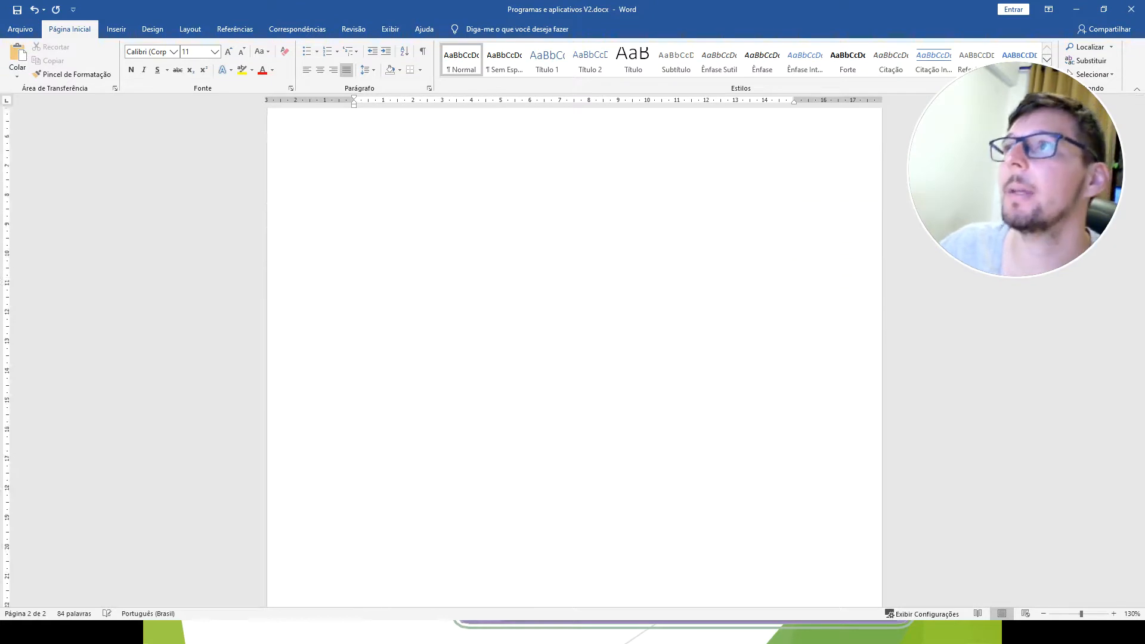
{"action": "key", "text": "Return"}
{"action": "key", "text": "Return"}
{"action": "key", "text": "Return"}
{"action": "key", "text": "Return"}
{"action": "key", "text": "Return"}
{"action": "key", "text": "Return"}
{"action": "key", "text": "Return"}
{"action": "key", "text": "Return"}
{"action": "key", "text": "Return"}
{"action": "key", "text": "Return"}
{"action": "key", "text": "Return"}
{"action": "key", "text": "Return"}
{"action": "key", "text": "Return"}
{"action": "key", "text": "Return"}
{"action": "key", "text": "Return"}
{"action": "key", "text": "Return"}
{"action": "key", "text": "Return"}
{"action": "key", "text": "Return"}
{"action": "key", "text": "Return"}
{"action": "key", "text": "Return"}
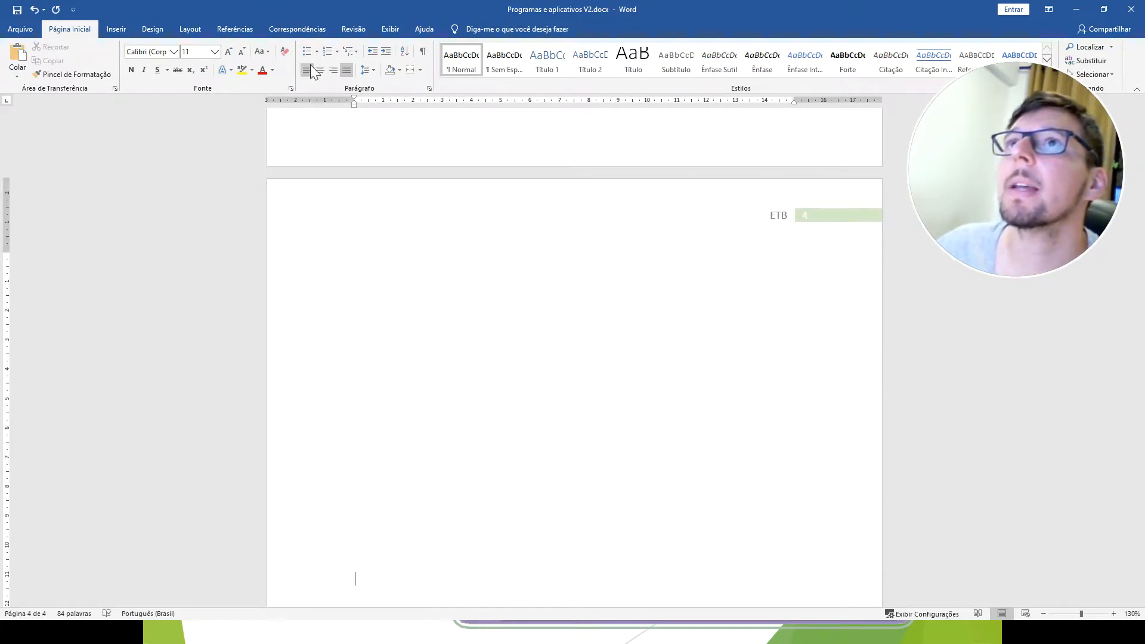
Insert the built-in Animação (Página Ímpar) footer in the document.
{"action": "left_click", "coordinate": [112, 29]}
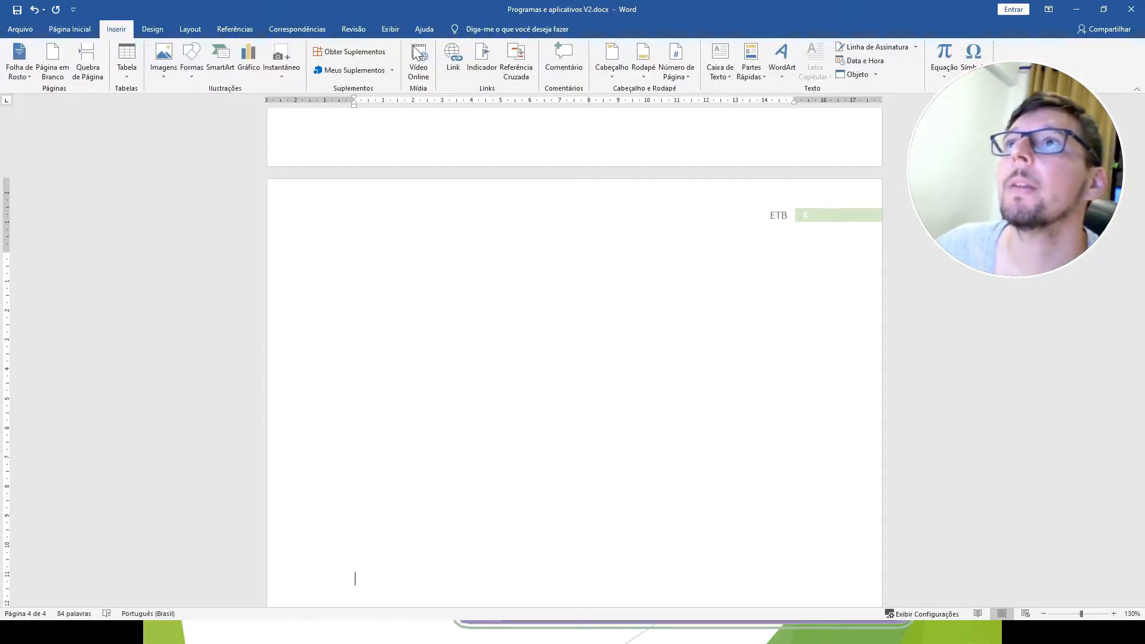
{"action": "left_click", "coordinate": [652, 69]}
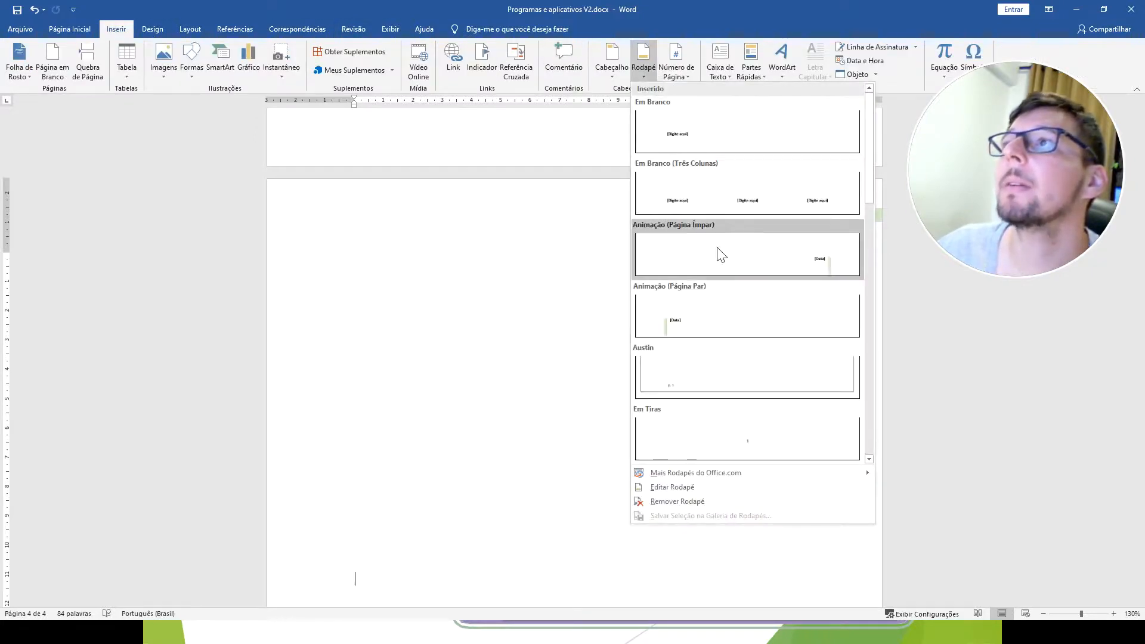
{"action": "left_click", "coordinate": [819, 263]}
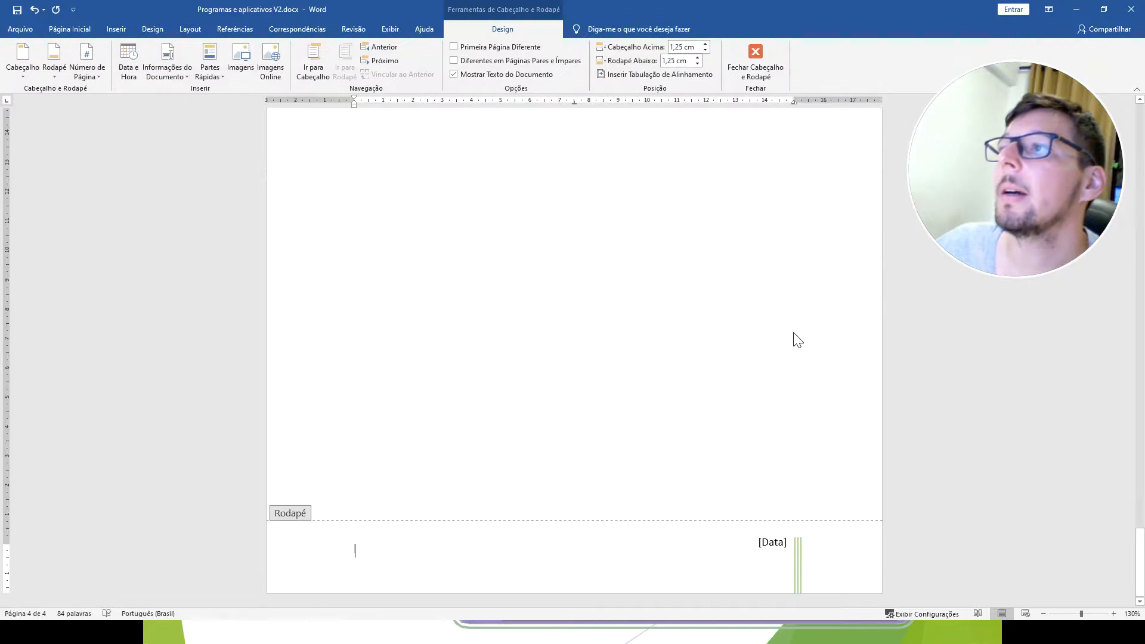
Set the footer's date placeholder to 28 de julho de 2020 and return to the document body.
{"action": "double_click", "coordinate": [780, 483]}
{"action": "double_click", "coordinate": [783, 539]}
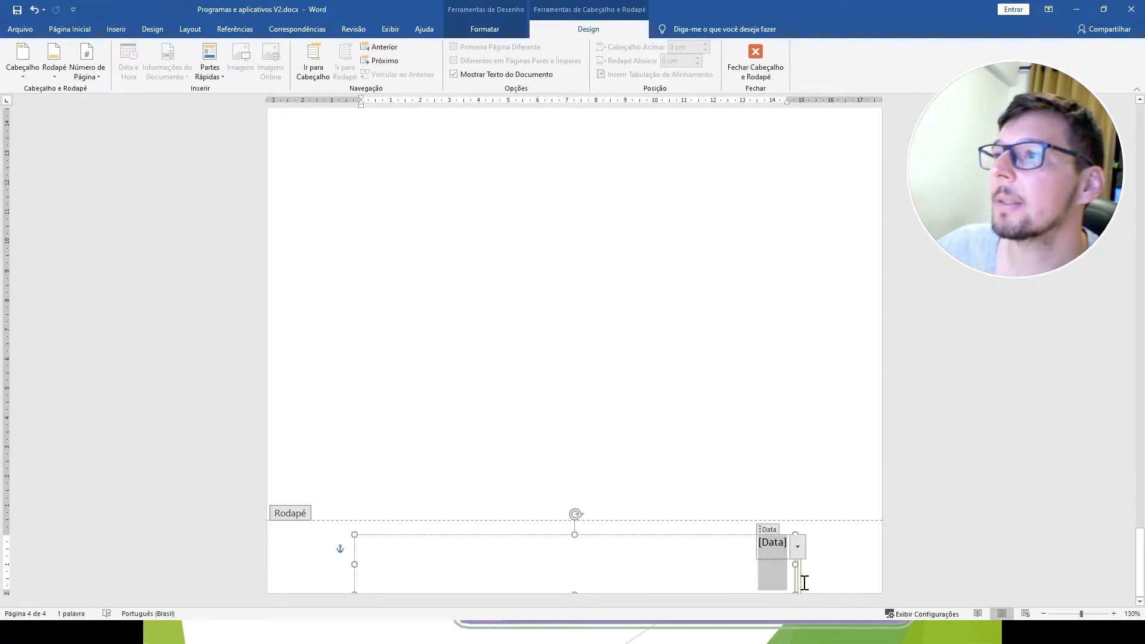
{"action": "left_click", "coordinate": [809, 545]}
{"action": "left_click", "coordinate": [800, 546]}
{"action": "left_click", "coordinate": [775, 543]}
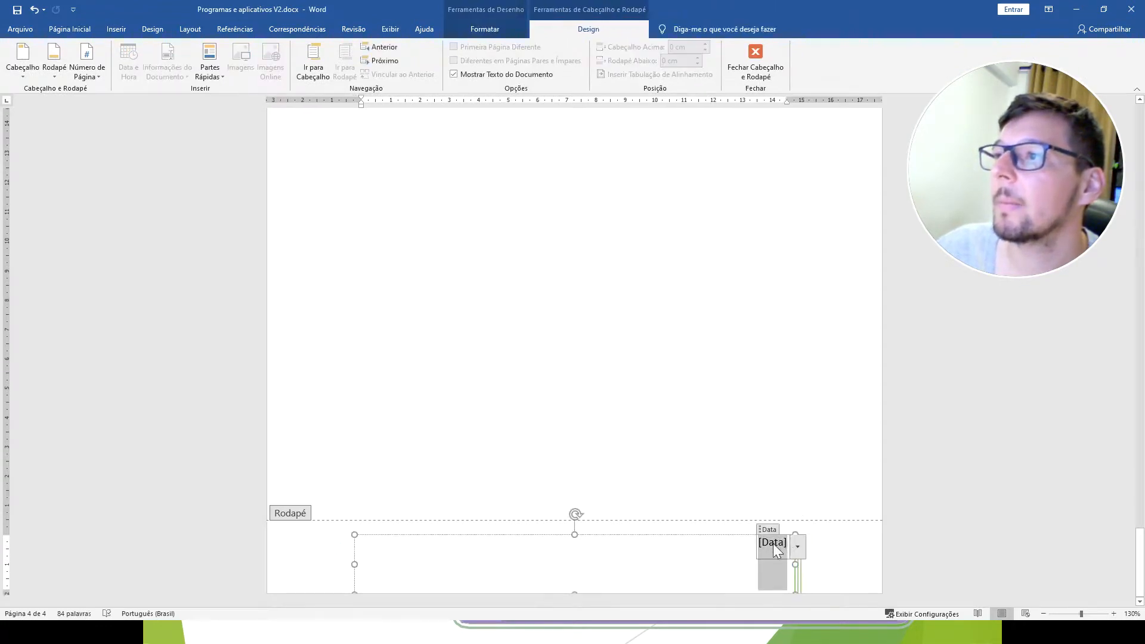
{"action": "left_click", "coordinate": [798, 547]}
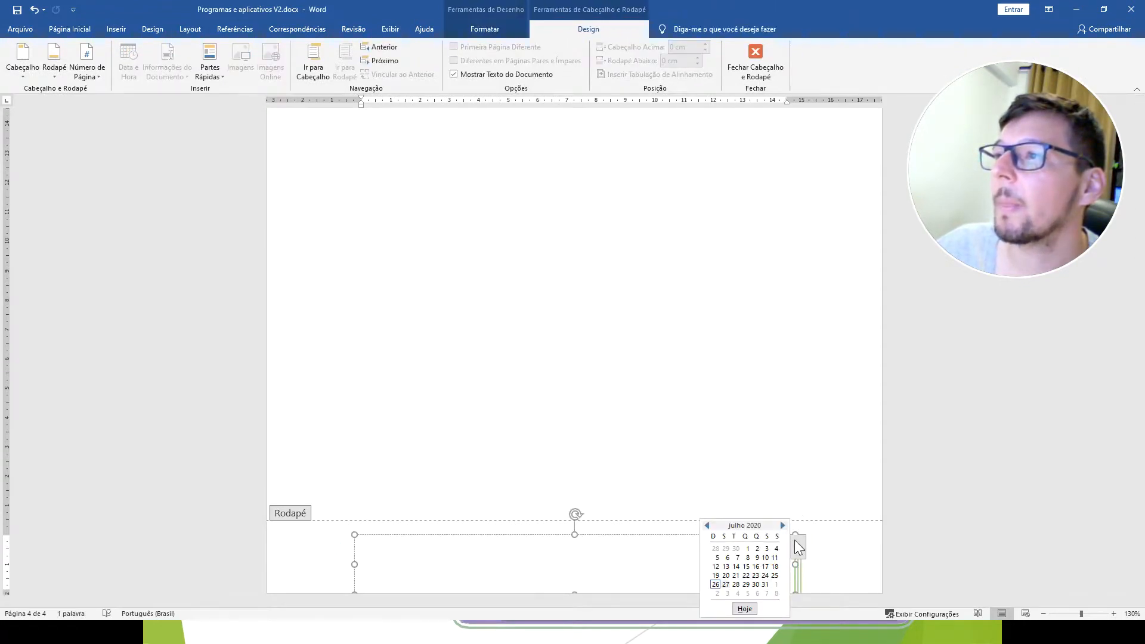
{"action": "left_click", "coordinate": [738, 585]}
{"action": "double_click", "coordinate": [740, 473]}
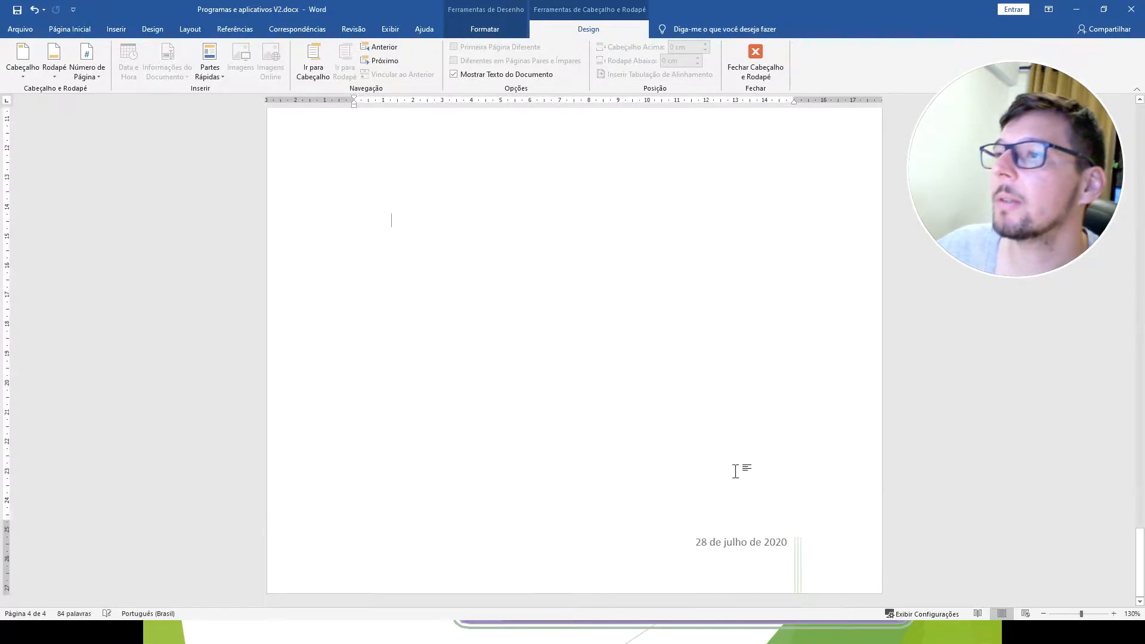
Change the footer date on page 2 to today's date, 26 de julho de 2020, and leave the footer.
{"action": "scroll", "coordinate": [762, 442], "scroll_direction": "up", "scroll_amount": 5}
{"action": "scroll", "coordinate": [762, 440], "scroll_direction": "up", "scroll_amount": 10}
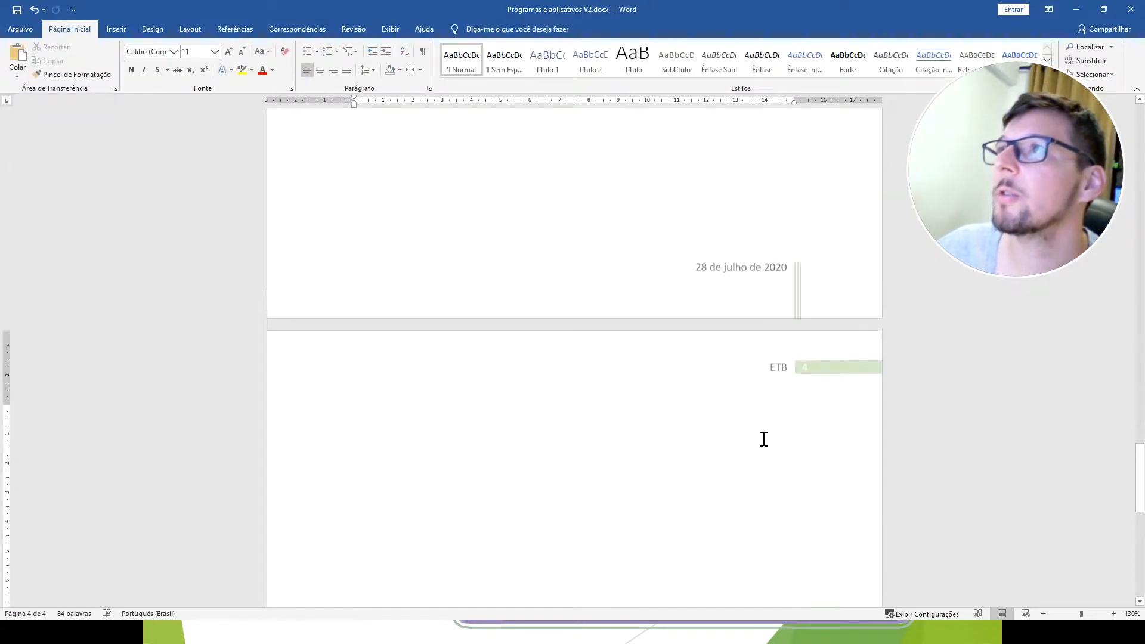
{"action": "scroll", "coordinate": [751, 391], "scroll_direction": "down", "scroll_amount": 3}
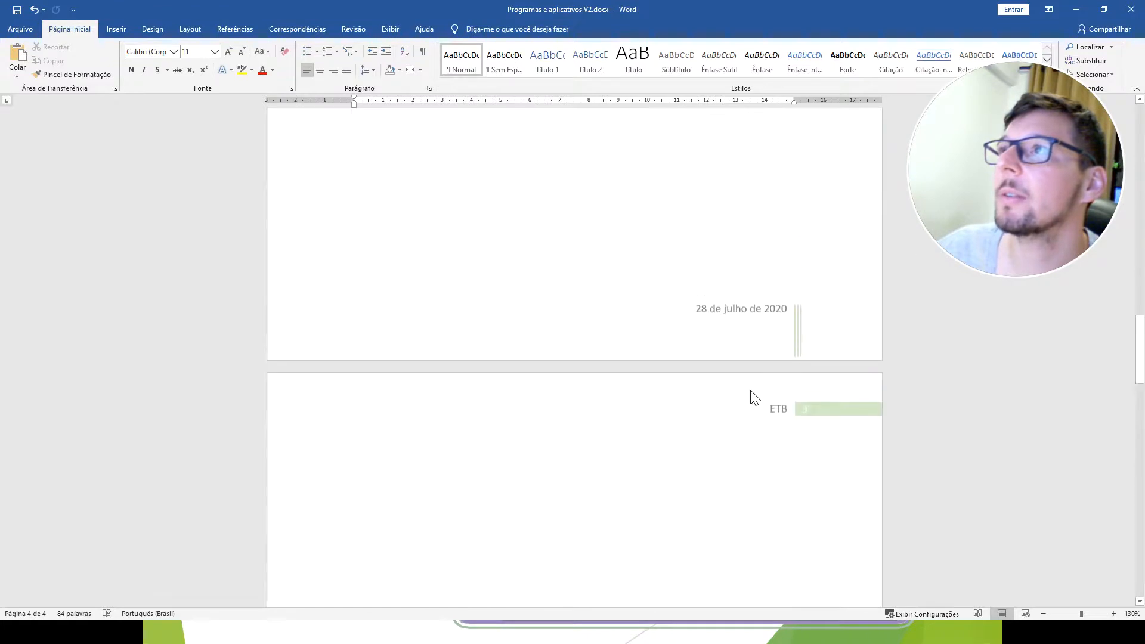
{"action": "double_click", "coordinate": [757, 322]}
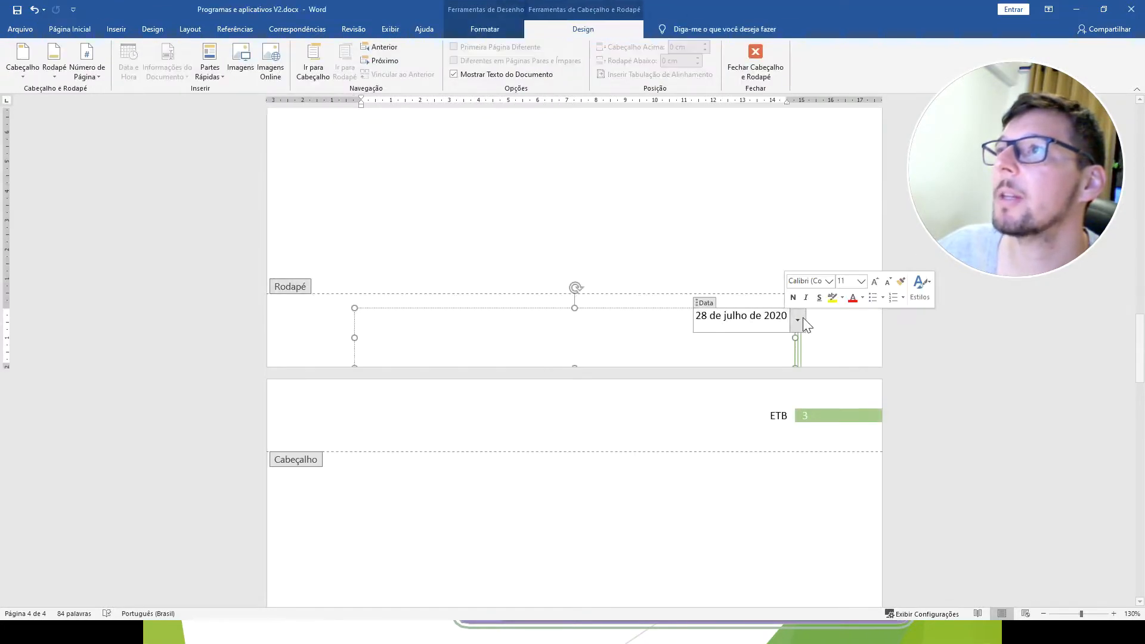
{"action": "left_click", "coordinate": [803, 318]}
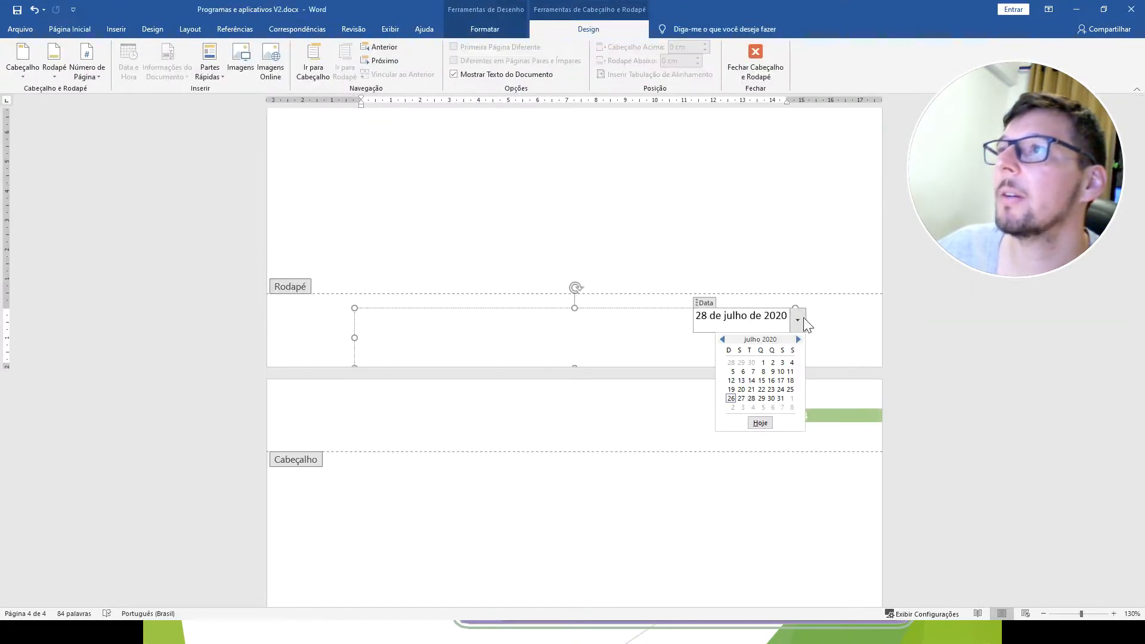
{"action": "left_click", "coordinate": [760, 422]}
{"action": "double_click", "coordinate": [719, 242]}
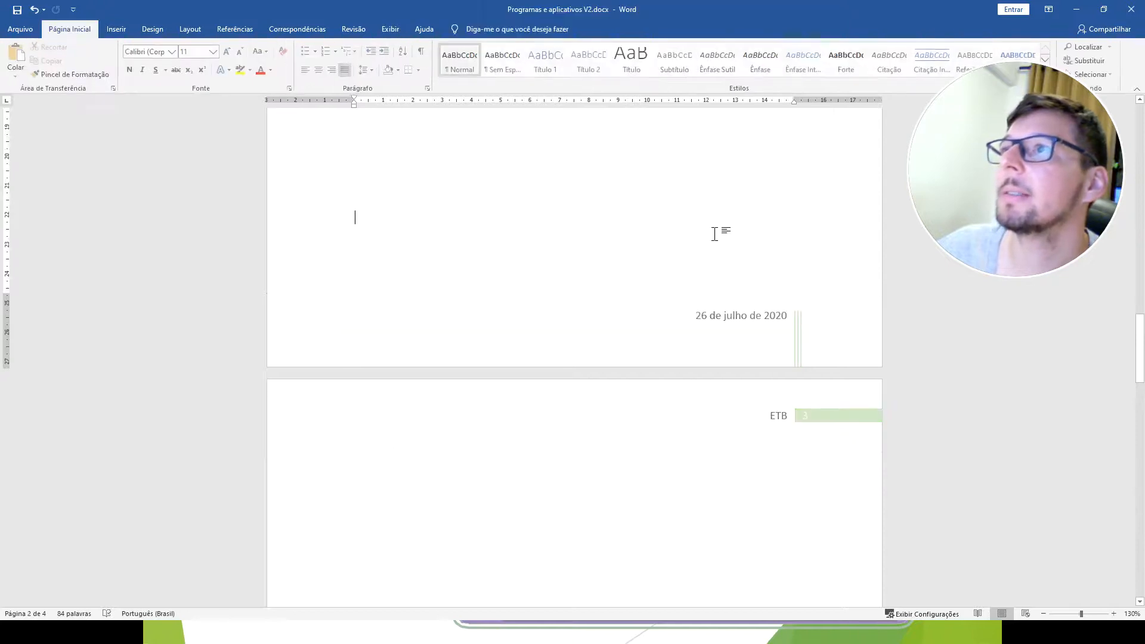
Examine the repeated header and footer across the pages and the available review, reference, layout, design, insert and formatting commands.
{"action": "scroll", "coordinate": [682, 276], "scroll_direction": "up", "scroll_amount": 5}
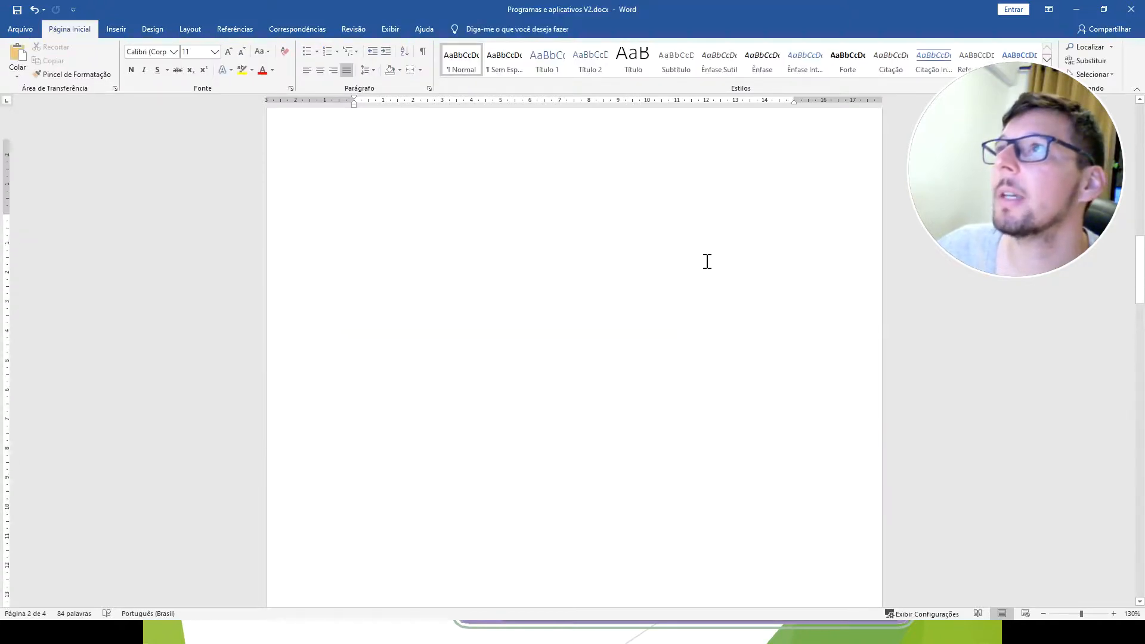
{"action": "scroll", "coordinate": [700, 271], "scroll_direction": "down", "scroll_amount": 4}
{"action": "scroll", "coordinate": [698, 271], "scroll_direction": "up", "scroll_amount": 10}
{"action": "scroll", "coordinate": [699, 270], "scroll_direction": "up", "scroll_amount": 5}
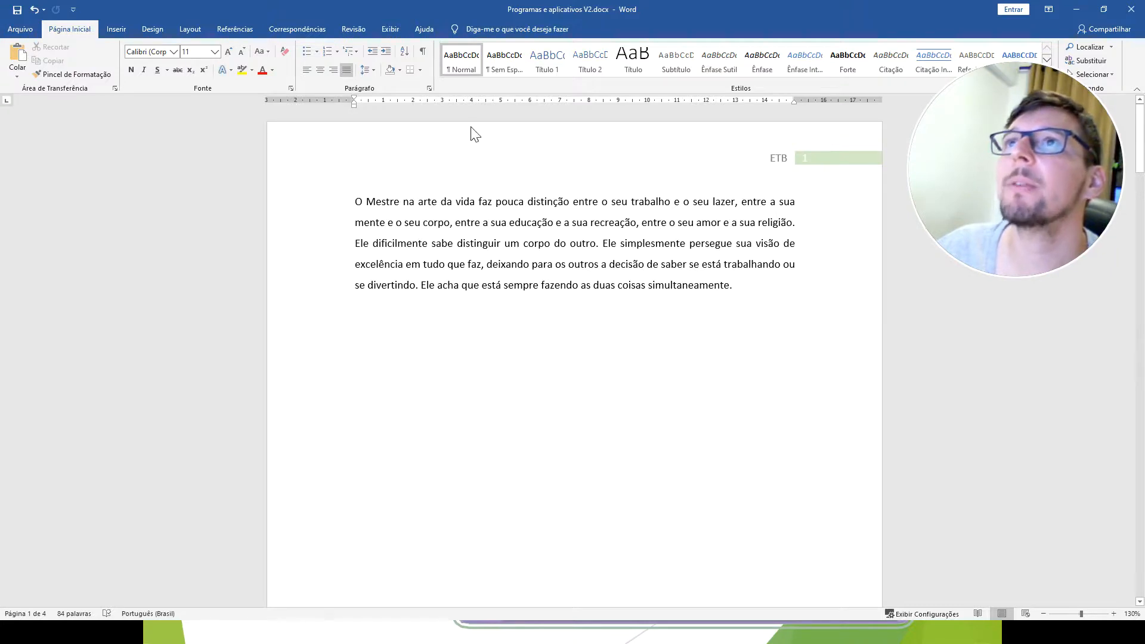
{"action": "left_click", "coordinate": [395, 31]}
{"action": "left_click", "coordinate": [356, 31]}
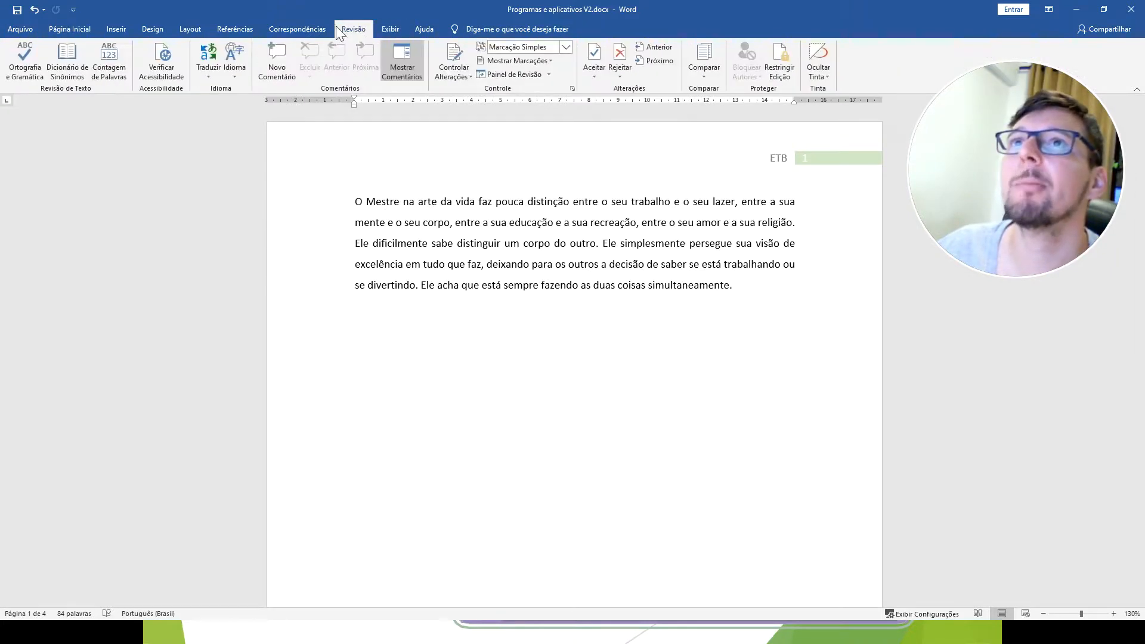
{"action": "left_click", "coordinate": [299, 28]}
{"action": "left_click", "coordinate": [233, 31]}
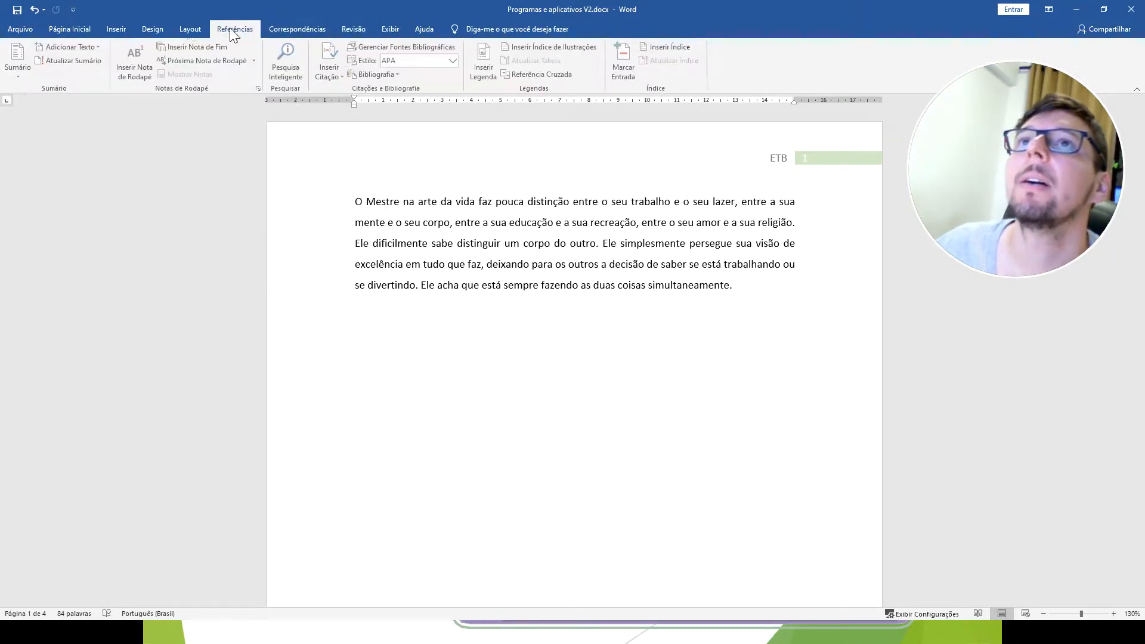
{"action": "left_click", "coordinate": [189, 31]}
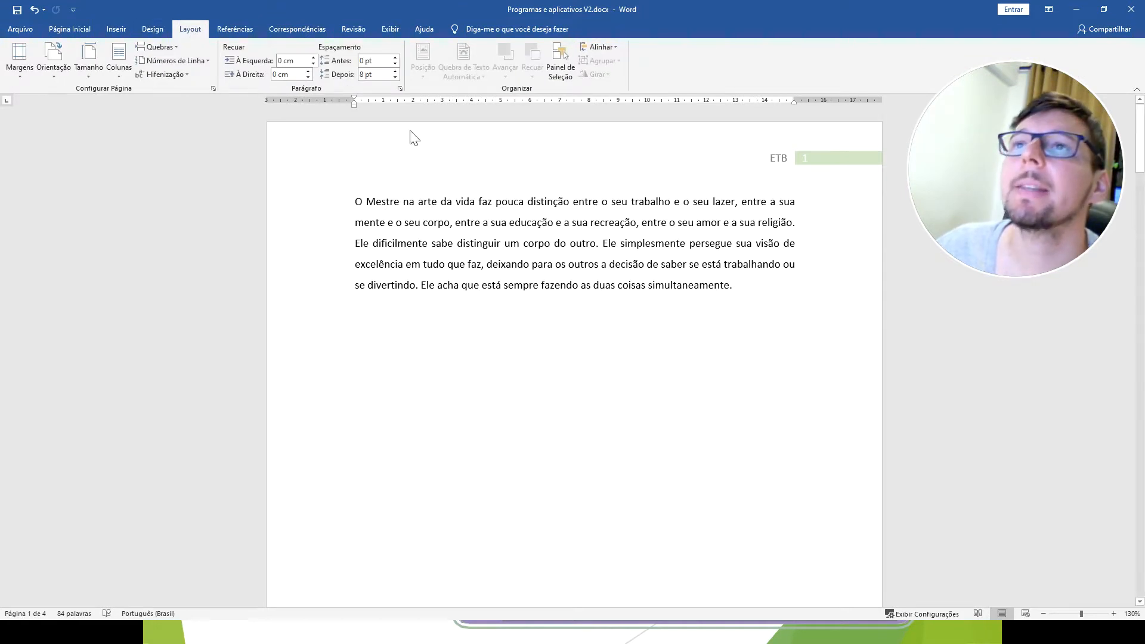
{"action": "left_click", "coordinate": [159, 27]}
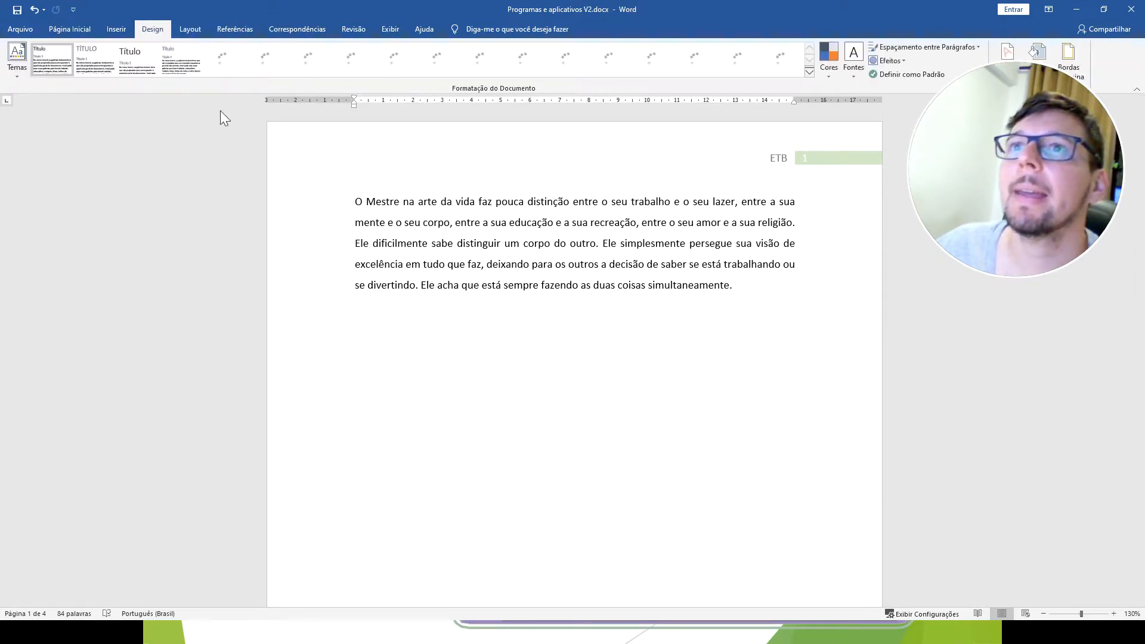
{"action": "left_click", "coordinate": [121, 34]}
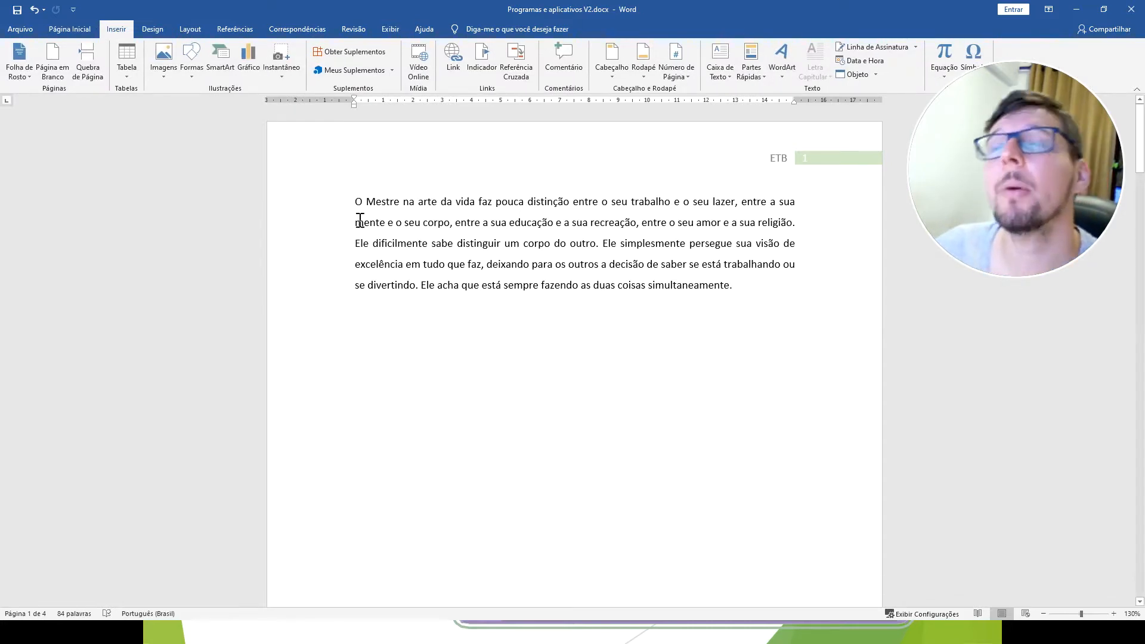
{"action": "left_click", "coordinate": [67, 27]}
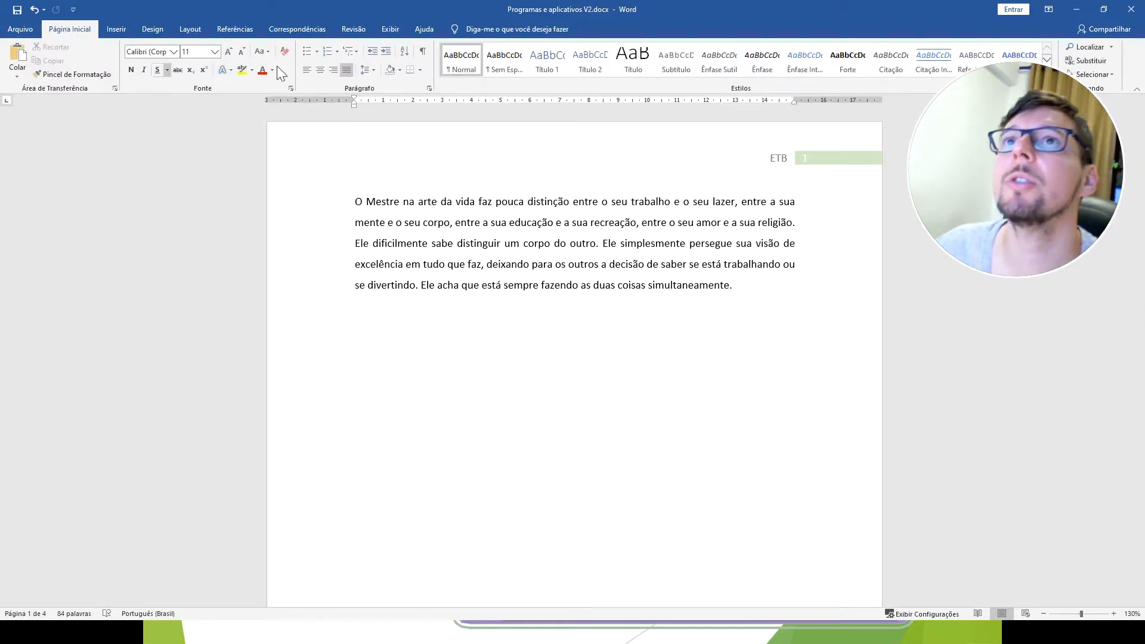
{"action": "scroll", "coordinate": [491, 261], "scroll_direction": "down", "scroll_amount": 3}
{"action": "scroll", "coordinate": [491, 256], "scroll_direction": "up", "scroll_amount": 3}
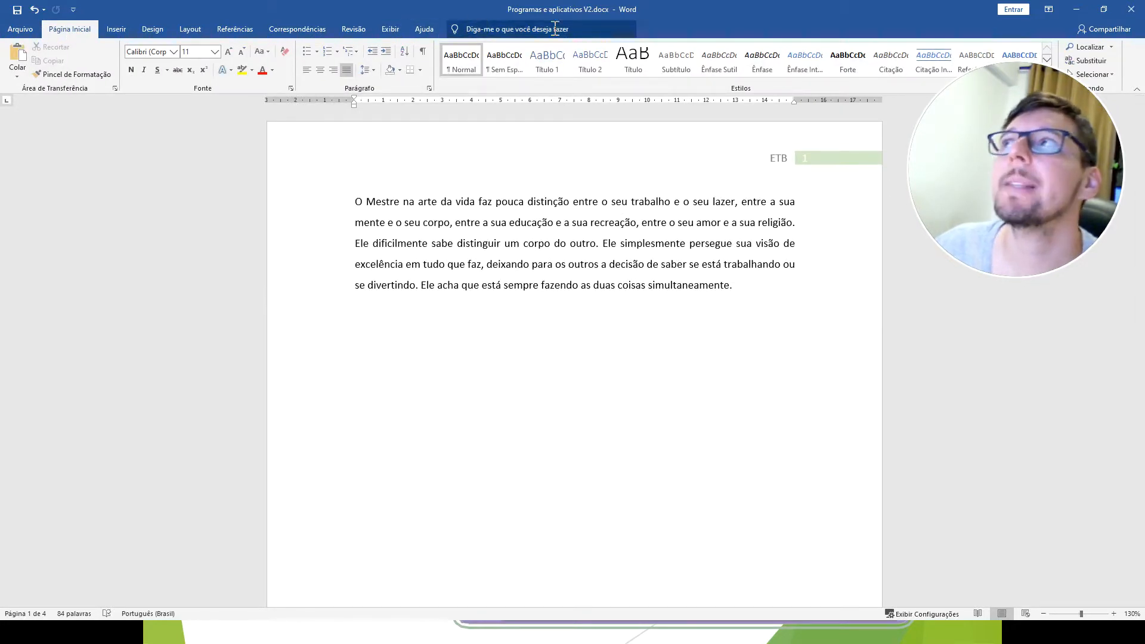
{"action": "left_click", "coordinate": [132, 31]}
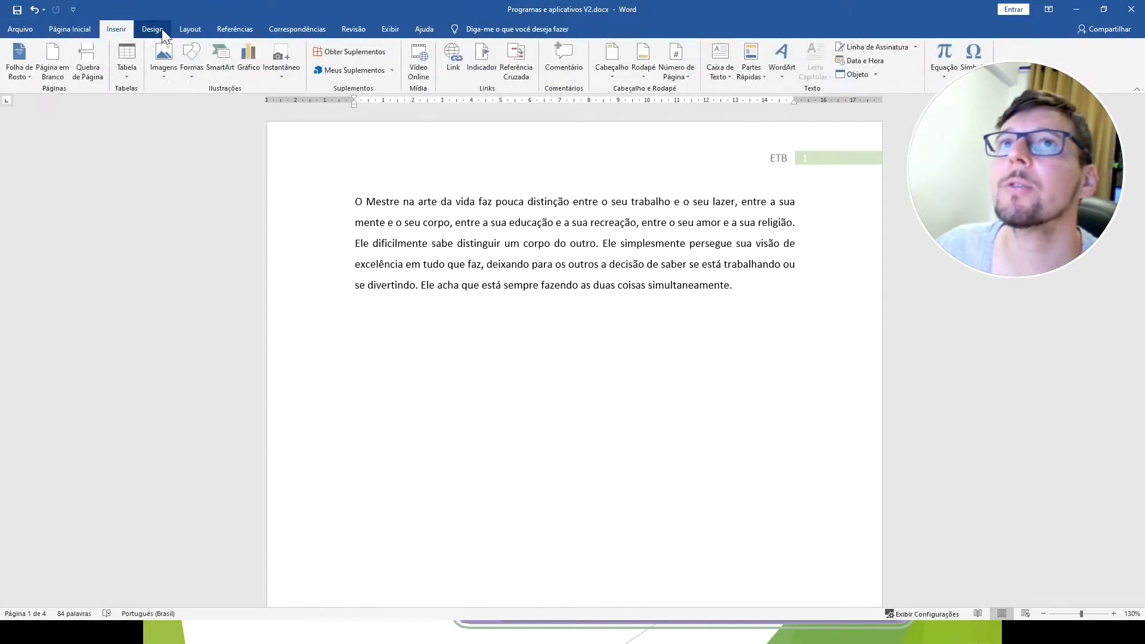
{"action": "left_click", "coordinate": [159, 29]}
{"action": "left_click", "coordinate": [187, 29]}
Select the paragraph's opening words "O Mestre na" and try three different style sets from Formatação do Documento.
{"action": "left_click", "coordinate": [149, 29]}
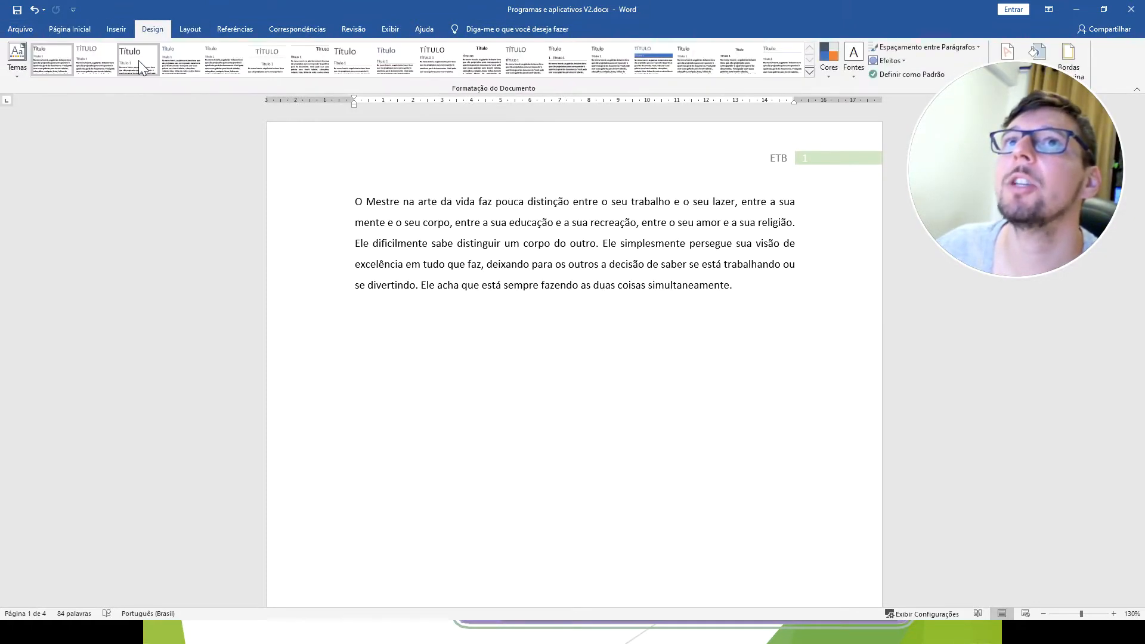
{"action": "left_click_drag", "start_coordinate": [354, 194], "coordinate": [407, 198]}
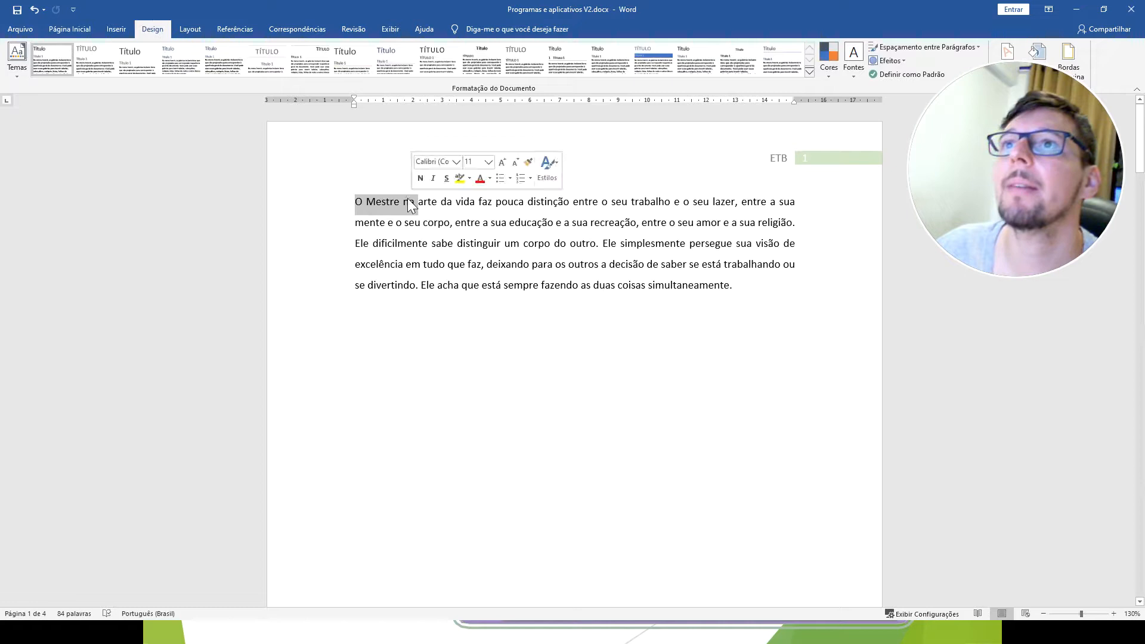
{"action": "left_click", "coordinate": [180, 63]}
{"action": "left_click", "coordinate": [232, 62]}
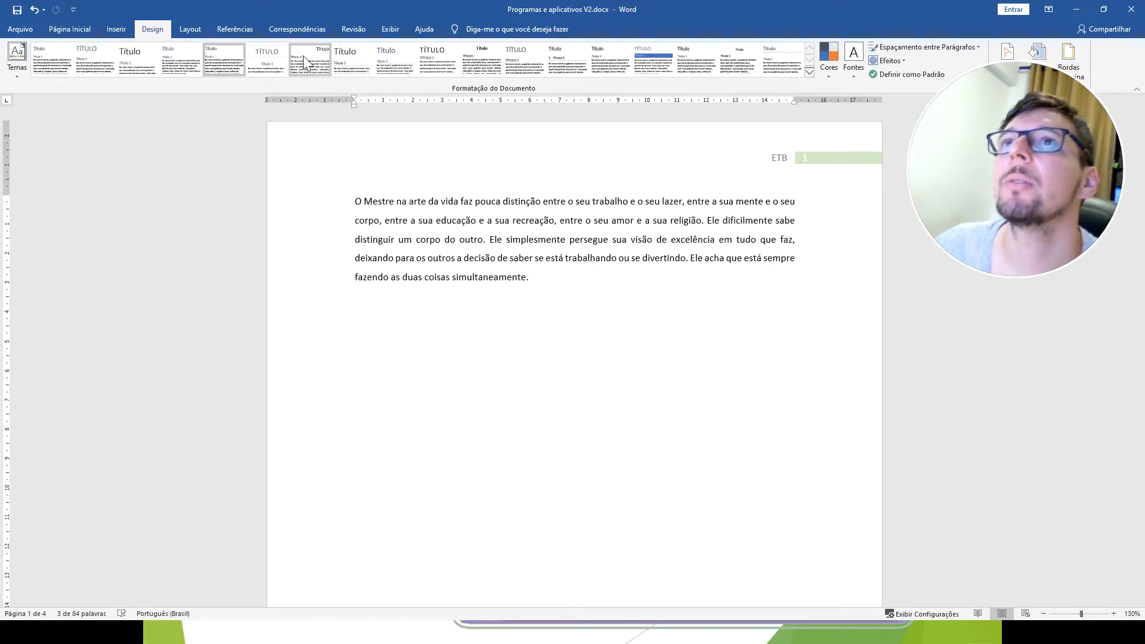
{"action": "left_click", "coordinate": [493, 69]}
Copy "O Mestre" from the paragraph and paste it as a title line above, separated by a blank line.
{"action": "left_click_drag", "start_coordinate": [397, 201], "coordinate": [346, 203]}
{"action": "key", "text": "ctrl+c"}
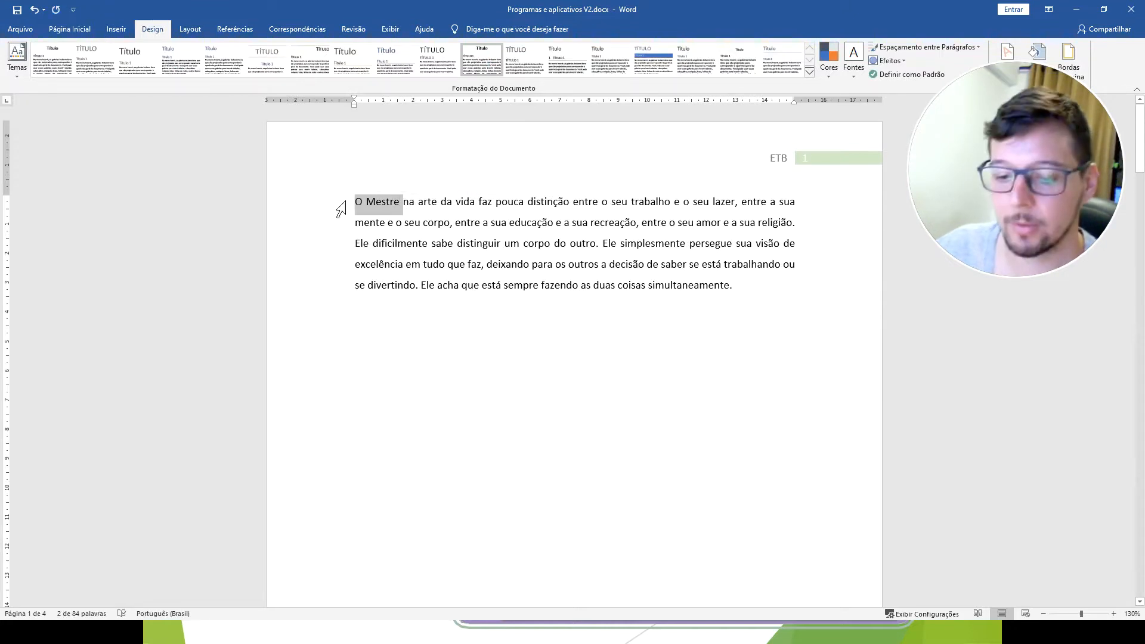
{"action": "left_click", "coordinate": [354, 203]}
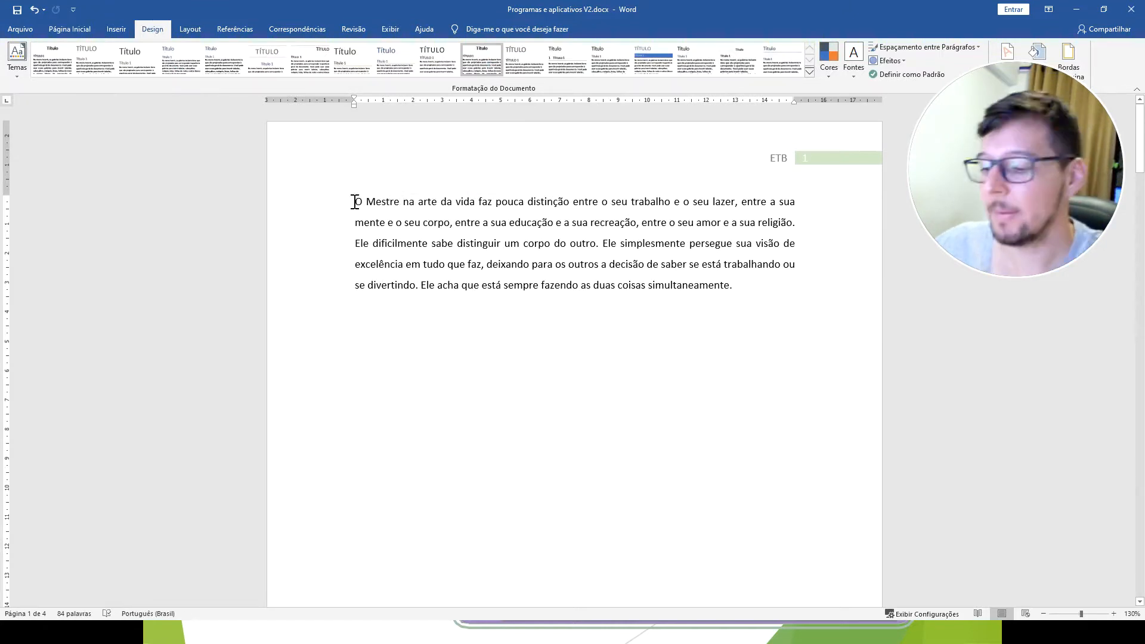
{"action": "key", "text": "Return"}
{"action": "key", "text": "Return"}
{"action": "left_click", "coordinate": [357, 200]}
{"action": "key", "text": "ctrl+v"}
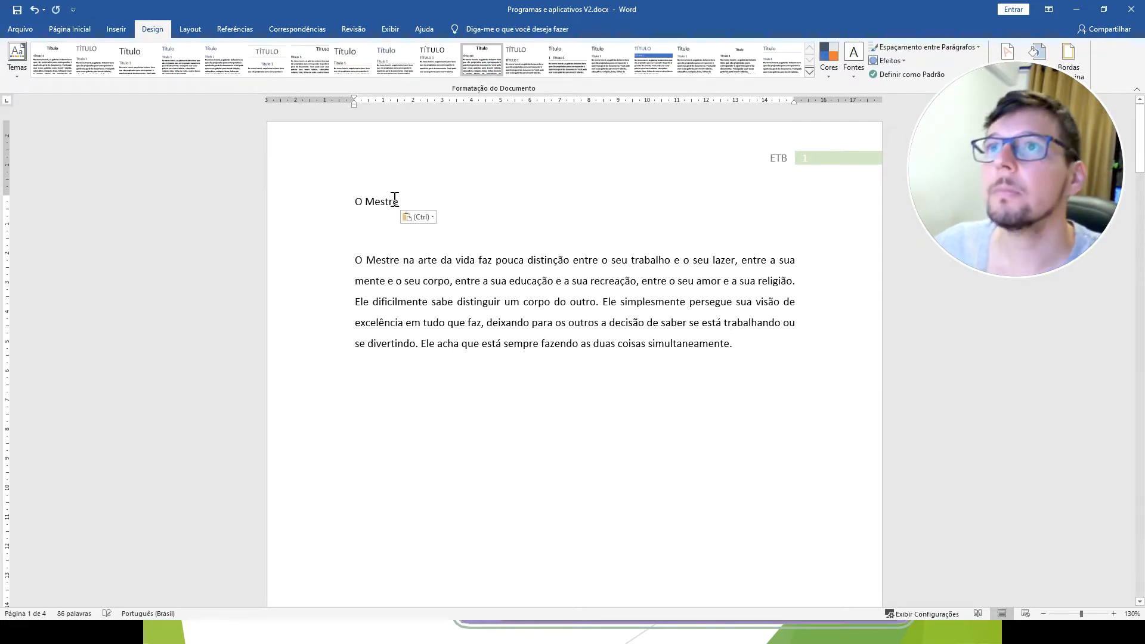
Select the "O Mestre" title line and try two other style sets from Formatação do Documento.
{"action": "triple_click", "coordinate": [372, 201]}
{"action": "left_click", "coordinate": [390, 65]}
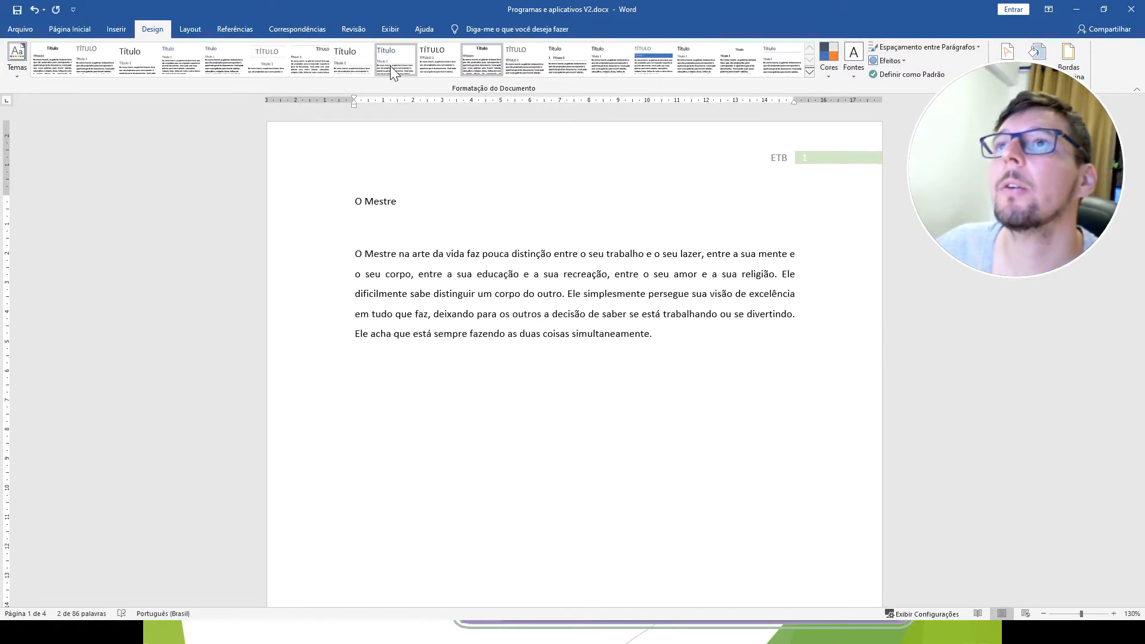
{"action": "left_click", "coordinate": [459, 56]}
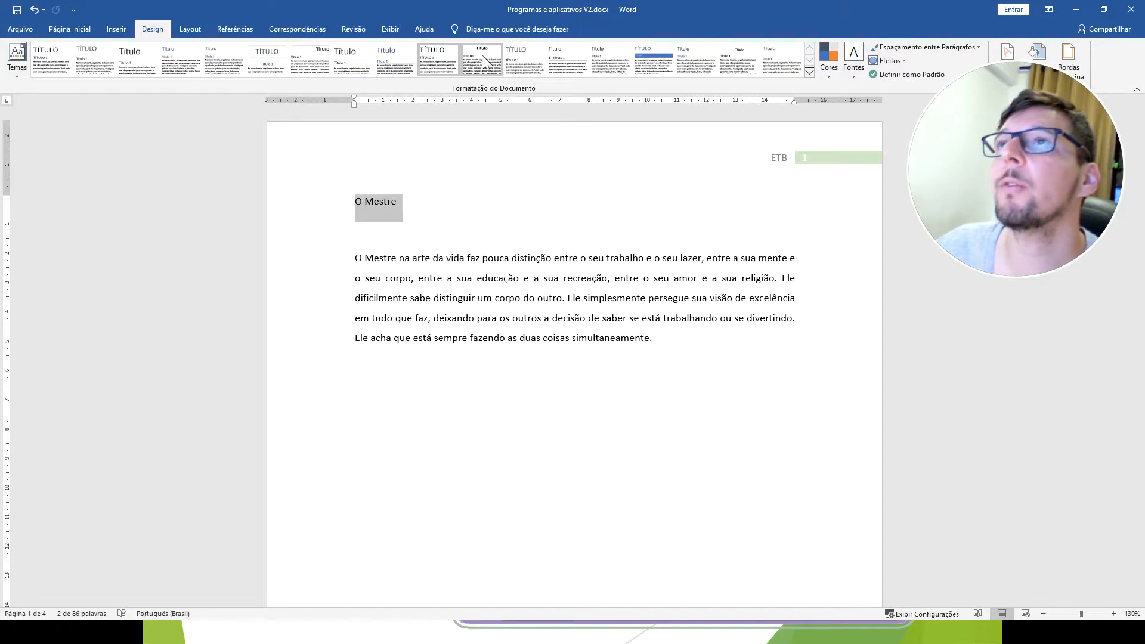
Apply the style set with the solid colour title banner from Formatação do Documento and deselect the "O Mestre" title.
{"action": "left_click", "coordinate": [648, 65]}
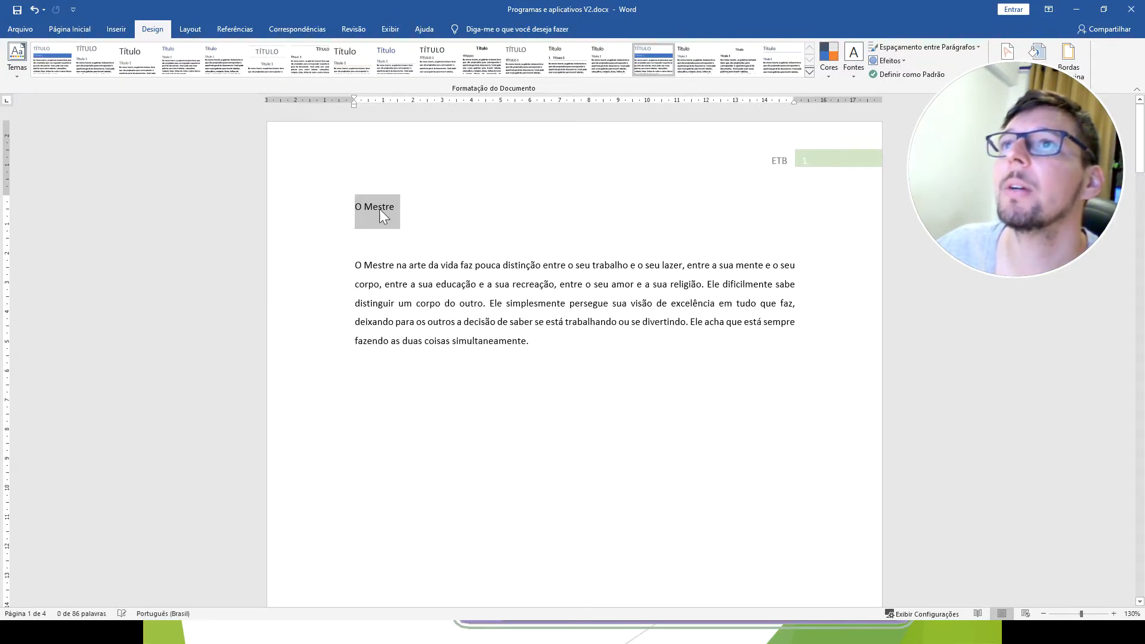
{"action": "left_click", "coordinate": [396, 208]}
{"action": "scroll", "coordinate": [390, 212], "scroll_direction": "down", "scroll_amount": 1}
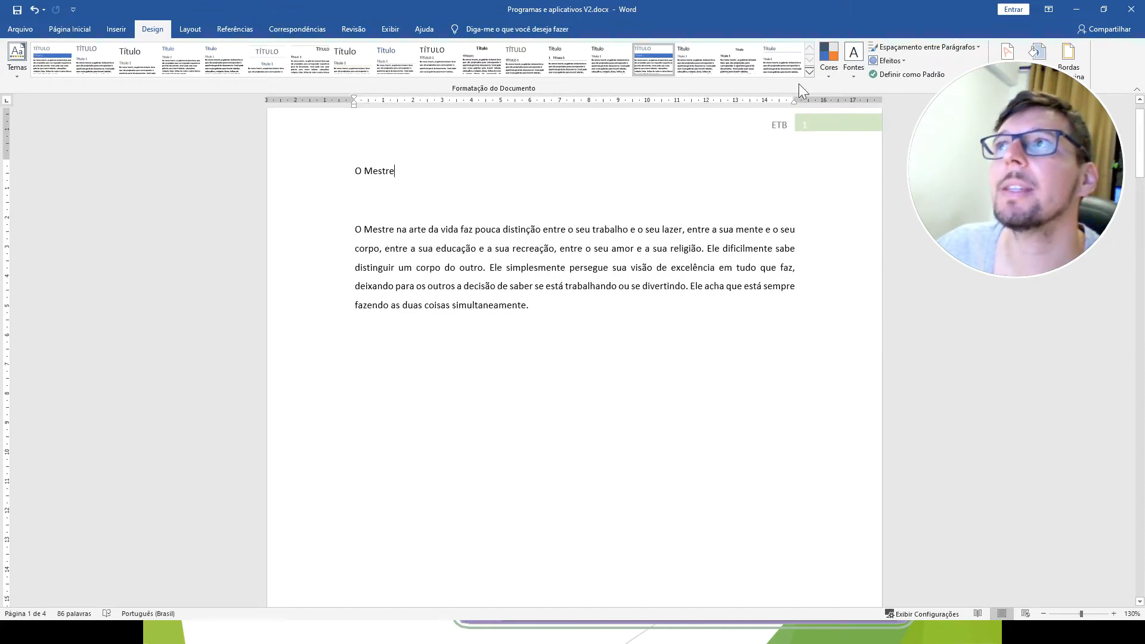
Try the Verde theme colours, select the "O Mestre" title line and change the theme colours to Vermelho Laranja.
{"action": "left_click", "coordinate": [828, 67]}
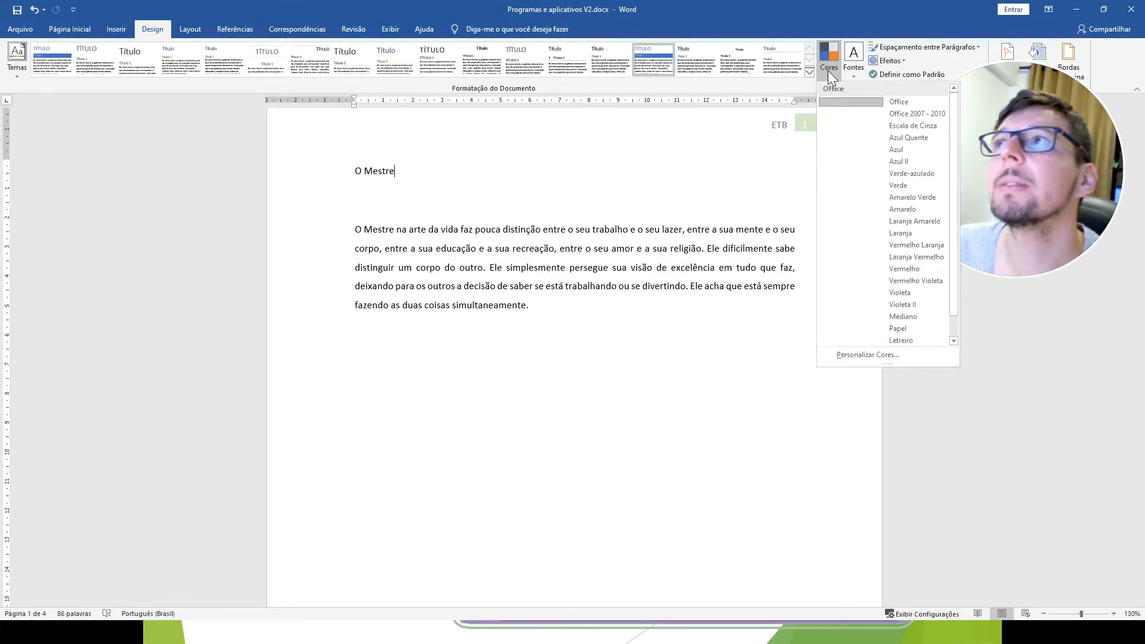
{"action": "left_click", "coordinate": [843, 190]}
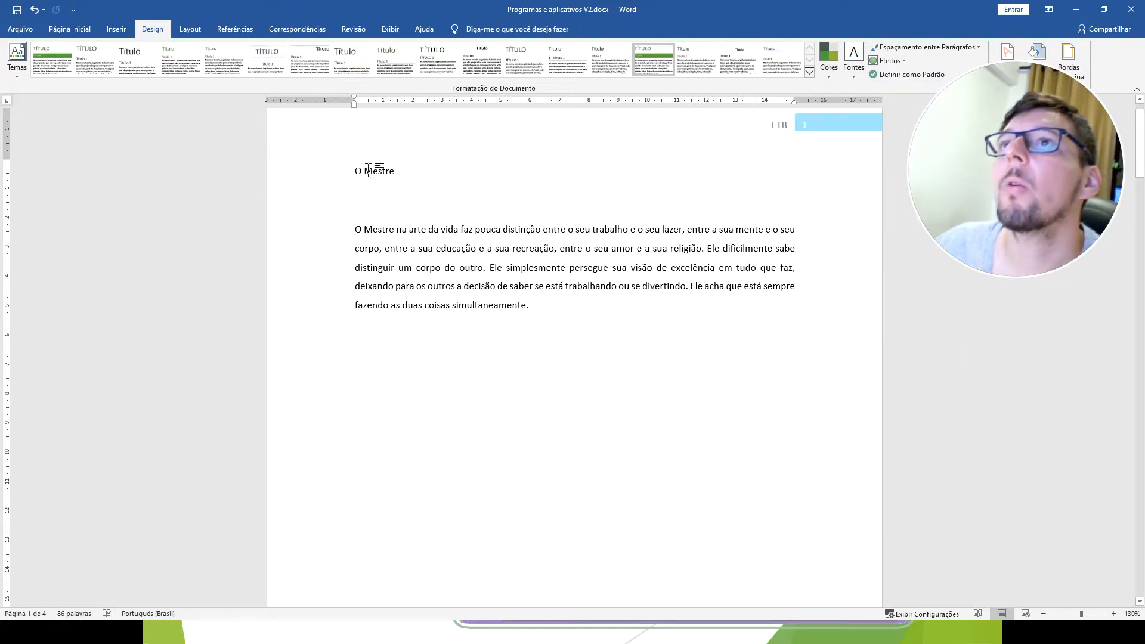
{"action": "triple_click", "coordinate": [368, 170]}
{"action": "left_click", "coordinate": [831, 54]}
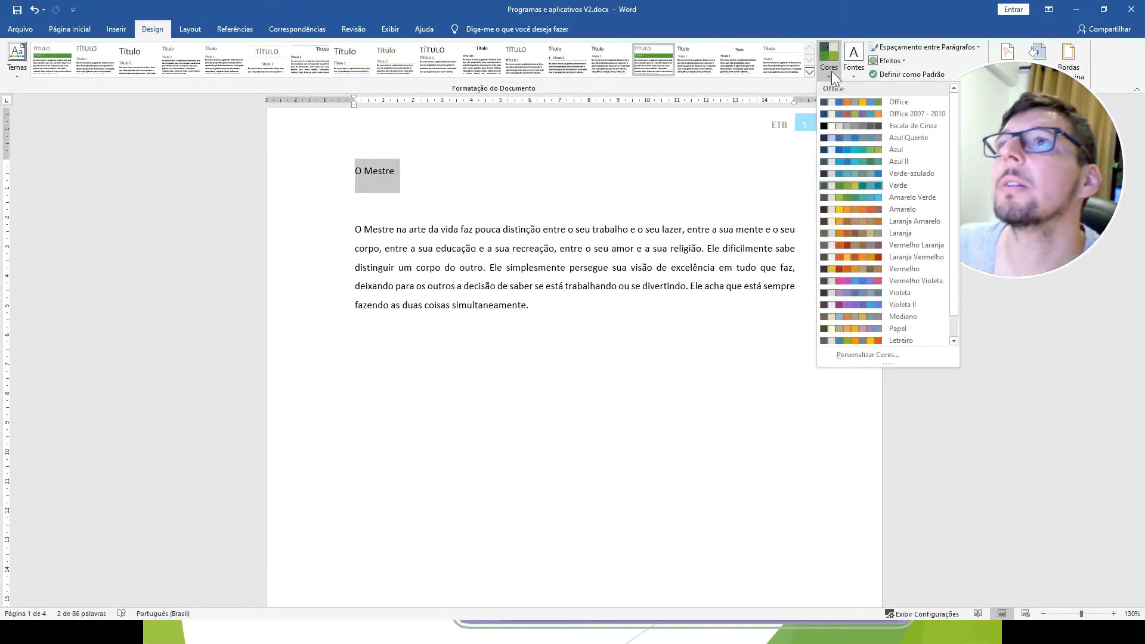
{"action": "left_click", "coordinate": [841, 248]}
Trim the end of the "O Mestre" title line so it reads "O Mes".
{"action": "left_click", "coordinate": [406, 173]}
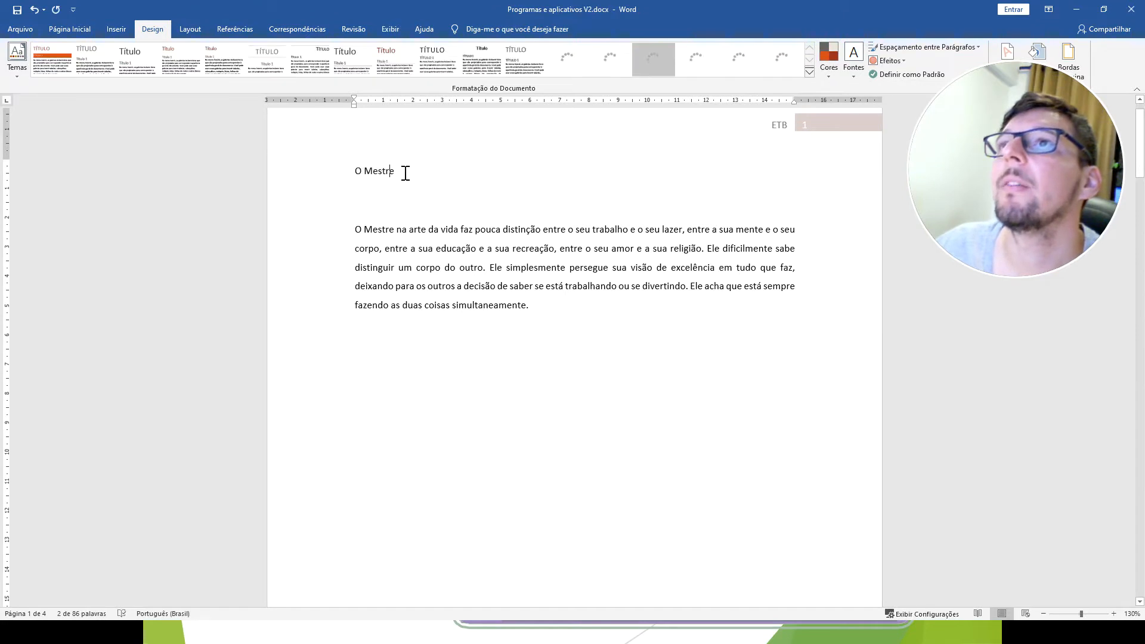
{"action": "key", "text": "Return"}
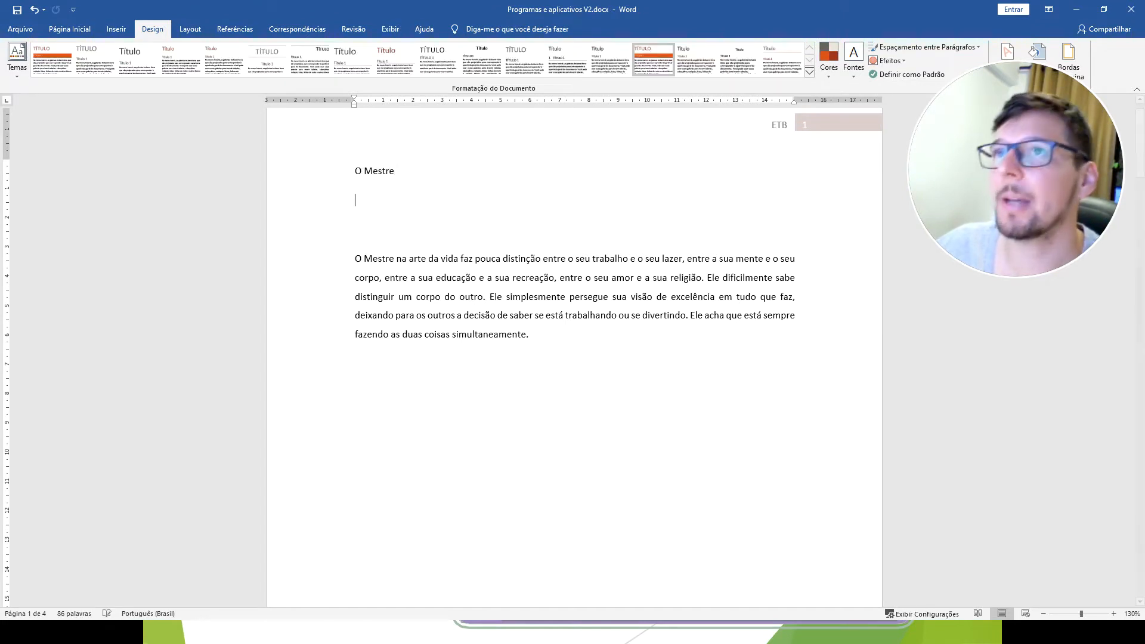
{"action": "key", "text": "BackSpace"}
{"action": "key", "text": "BackSpace"}
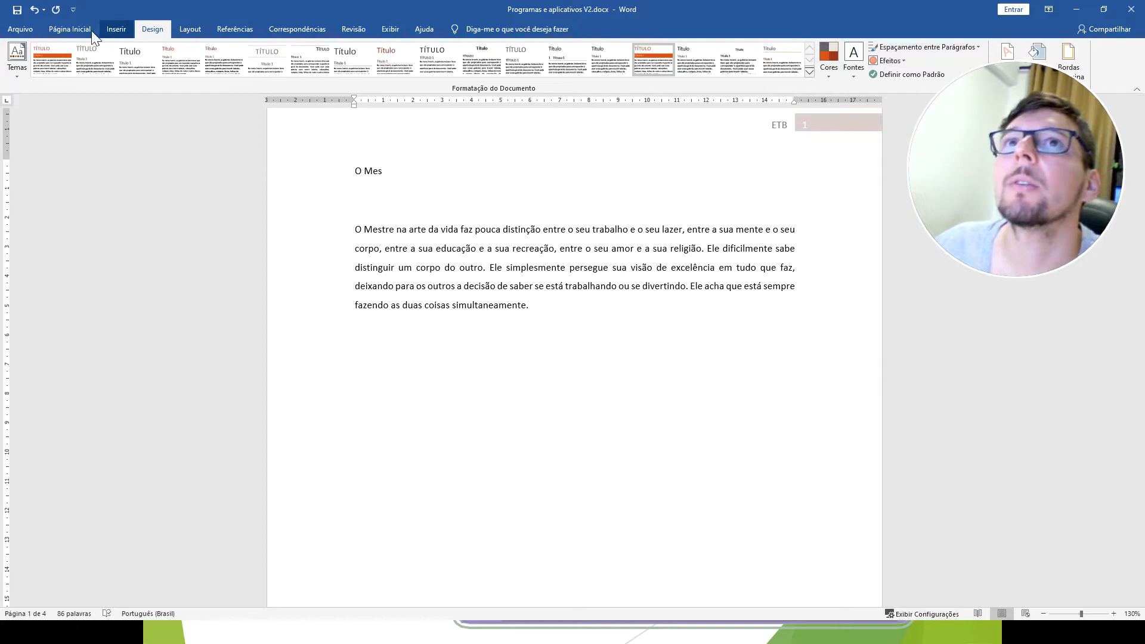
Insert a WordArt in the light red filled, outlined style and replace its placeholder text with "ETB".
{"action": "left_click", "coordinate": [115, 29]}
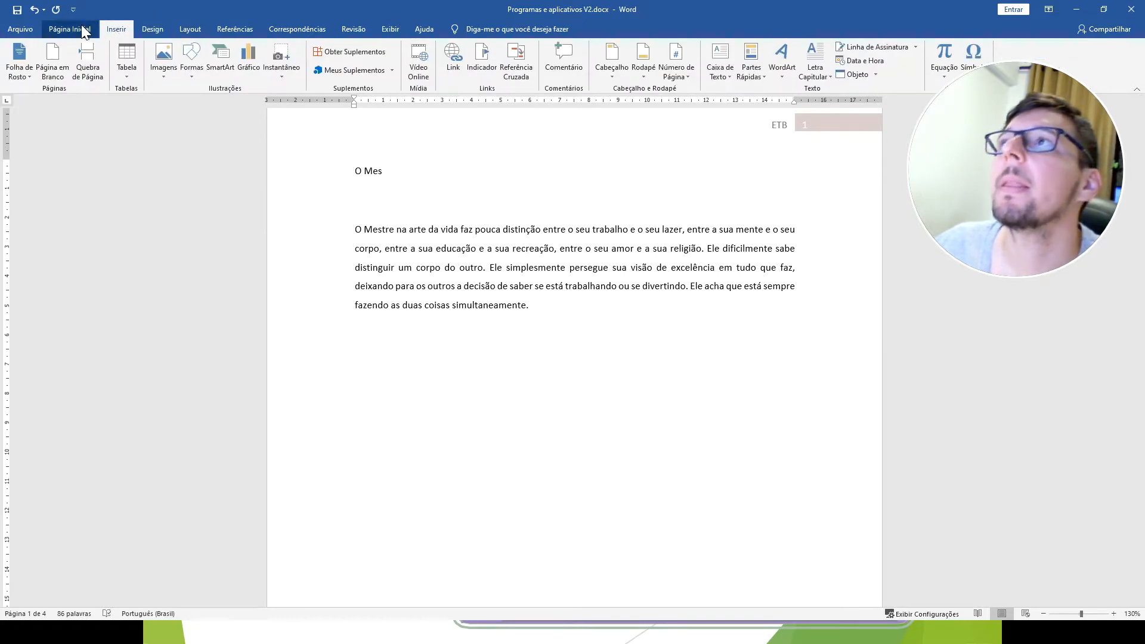
{"action": "left_click", "coordinate": [790, 73]}
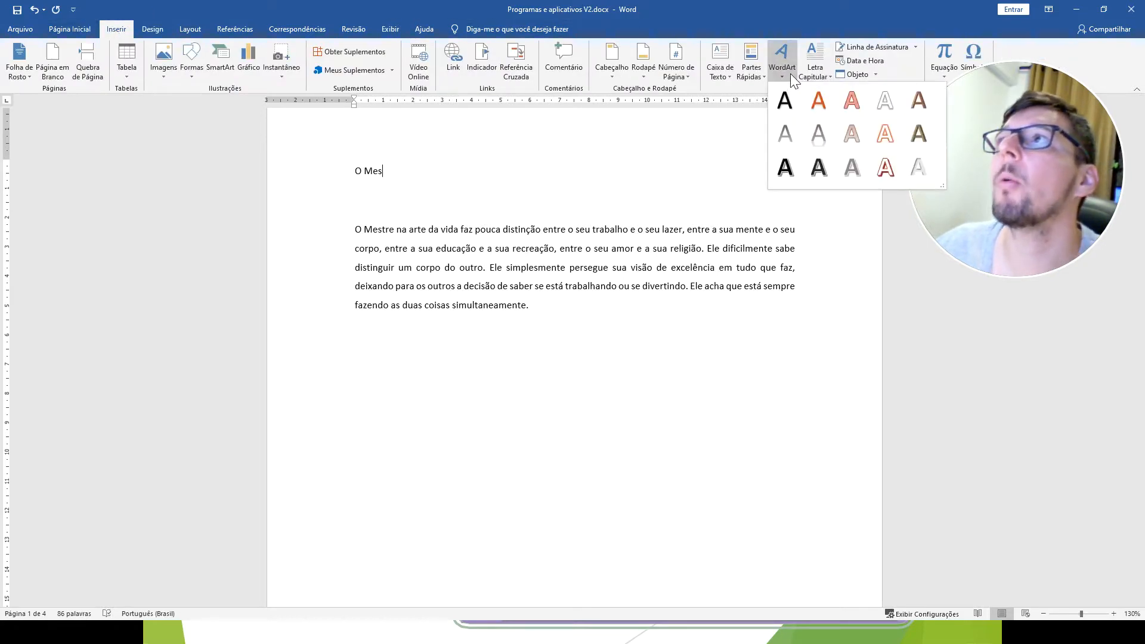
{"action": "left_click", "coordinate": [859, 100]}
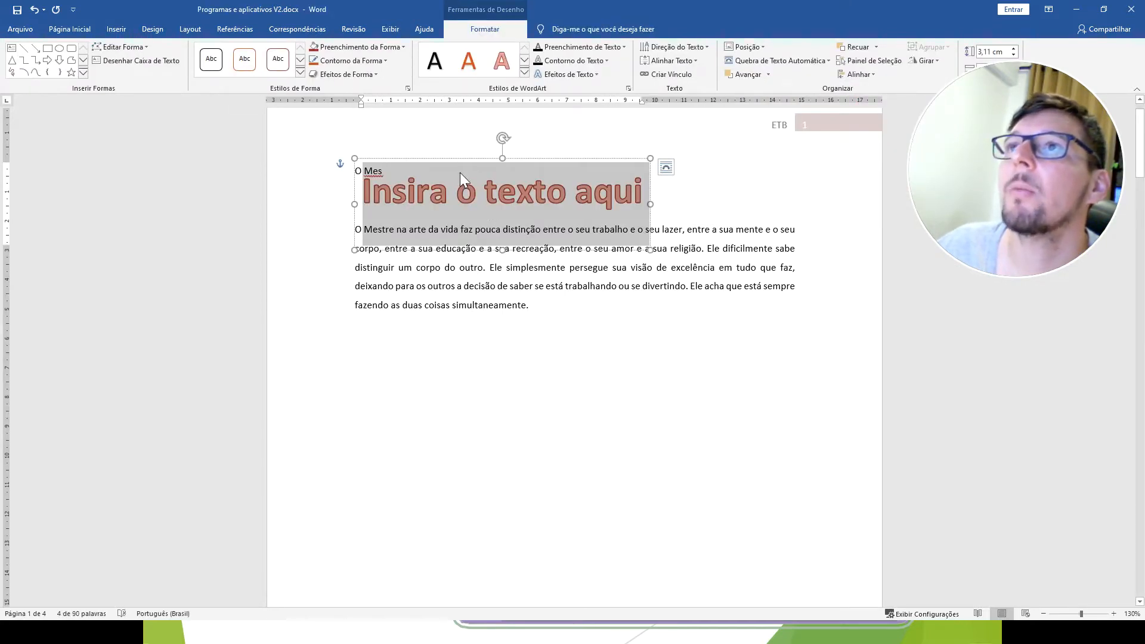
{"action": "left_click", "coordinate": [458, 192]}
{"action": "left_click_drag", "start_coordinate": [647, 192], "coordinate": [323, 191]}
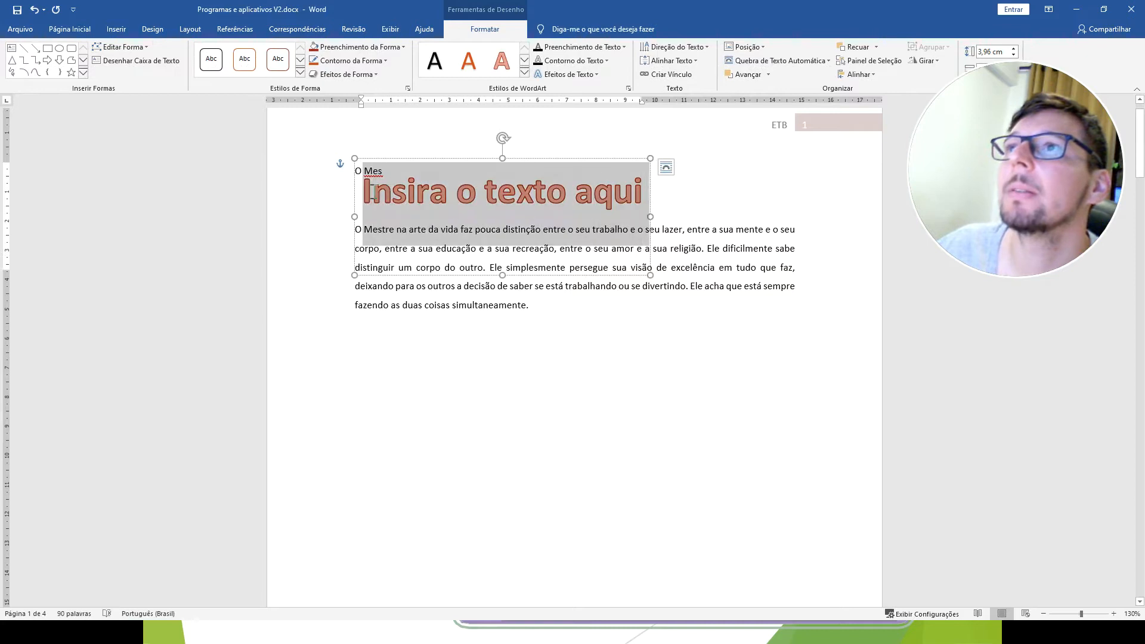
{"action": "type", "text": "ETB"}
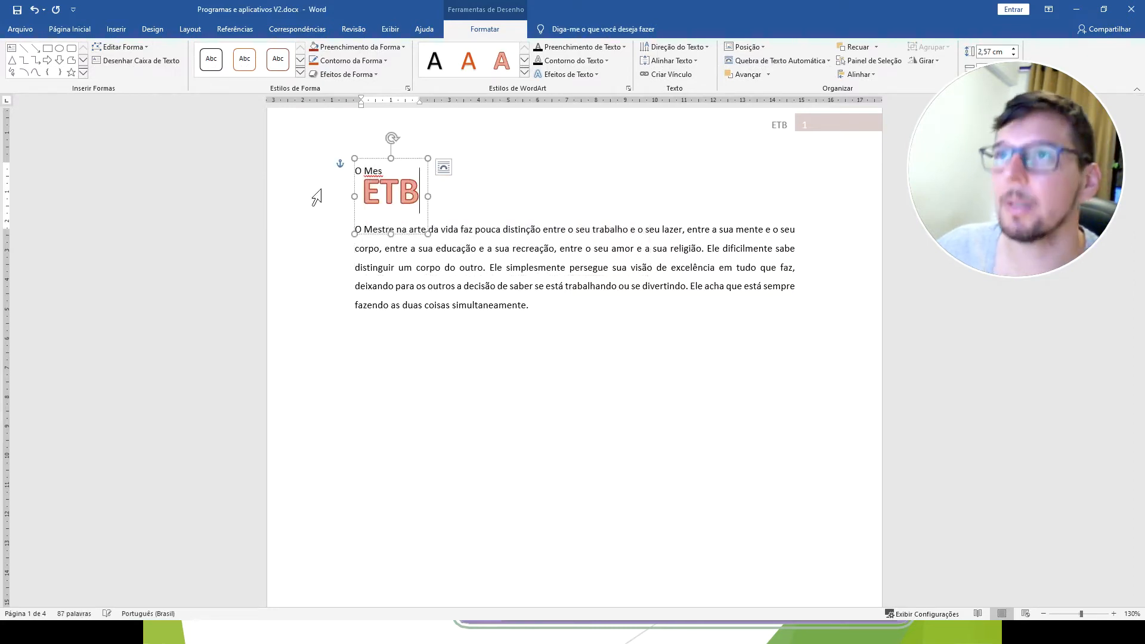
Move the "ETB" WordArt into the empty area below the paragraph.
{"action": "left_click", "coordinate": [356, 363]}
{"action": "left_click", "coordinate": [382, 192]}
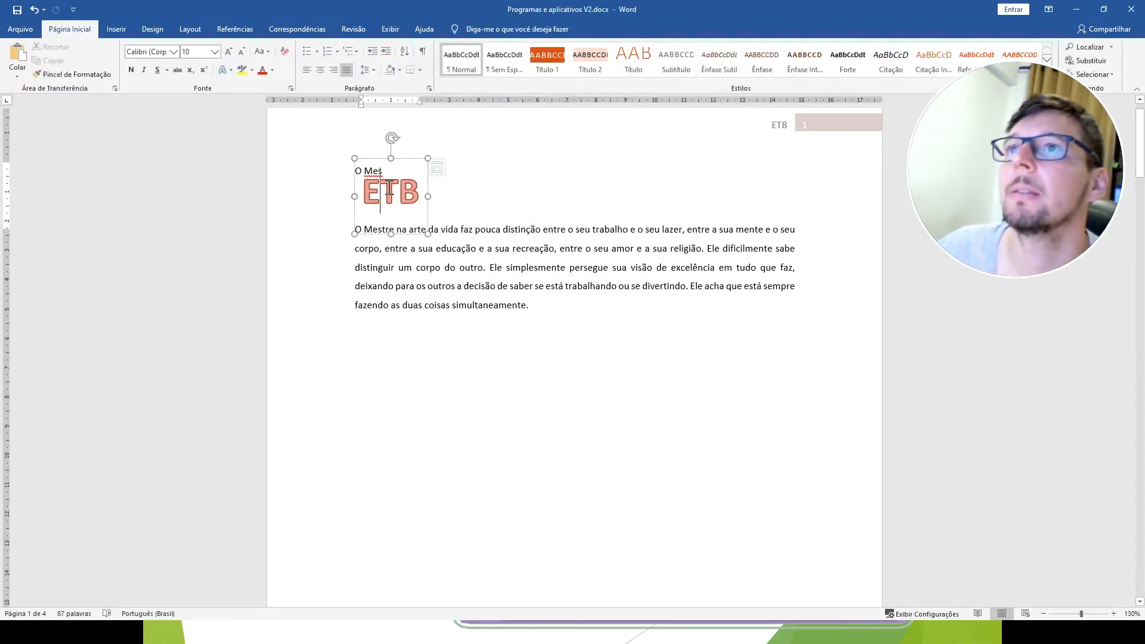
{"action": "left_click_drag", "start_coordinate": [404, 158], "coordinate": [422, 364]}
{"action": "left_click", "coordinate": [441, 402]}
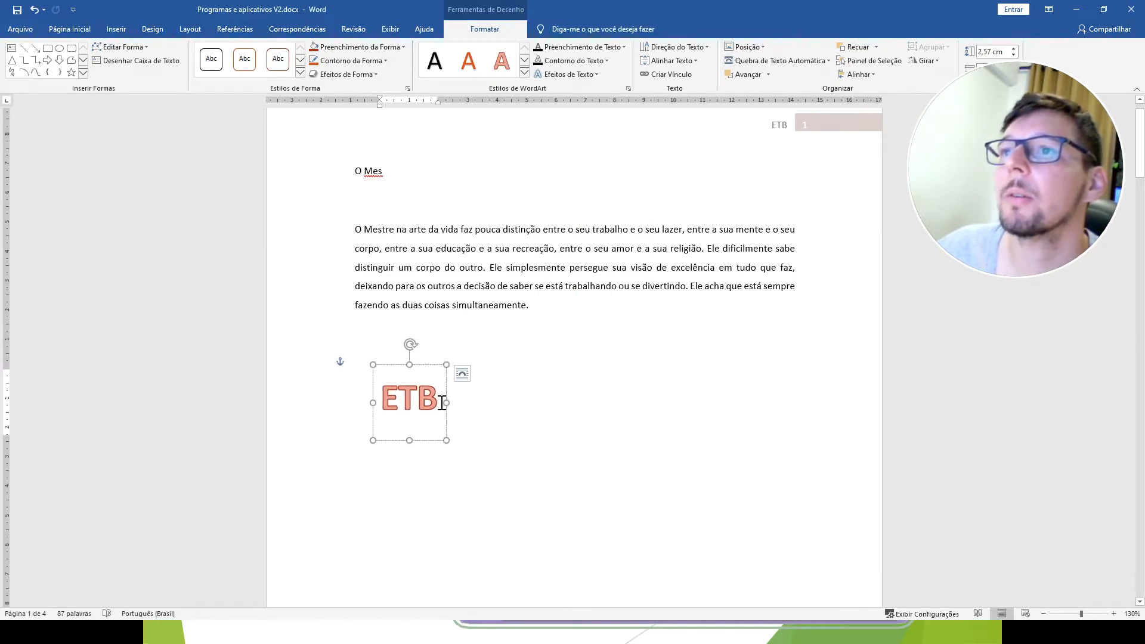
Replace the WordArt text with "Escola técnica de Brasilia" and align its frame with the paragraph's left margin.
{"action": "left_click_drag", "start_coordinate": [441, 402], "coordinate": [373, 391]}
{"action": "type", "text": "Es"}
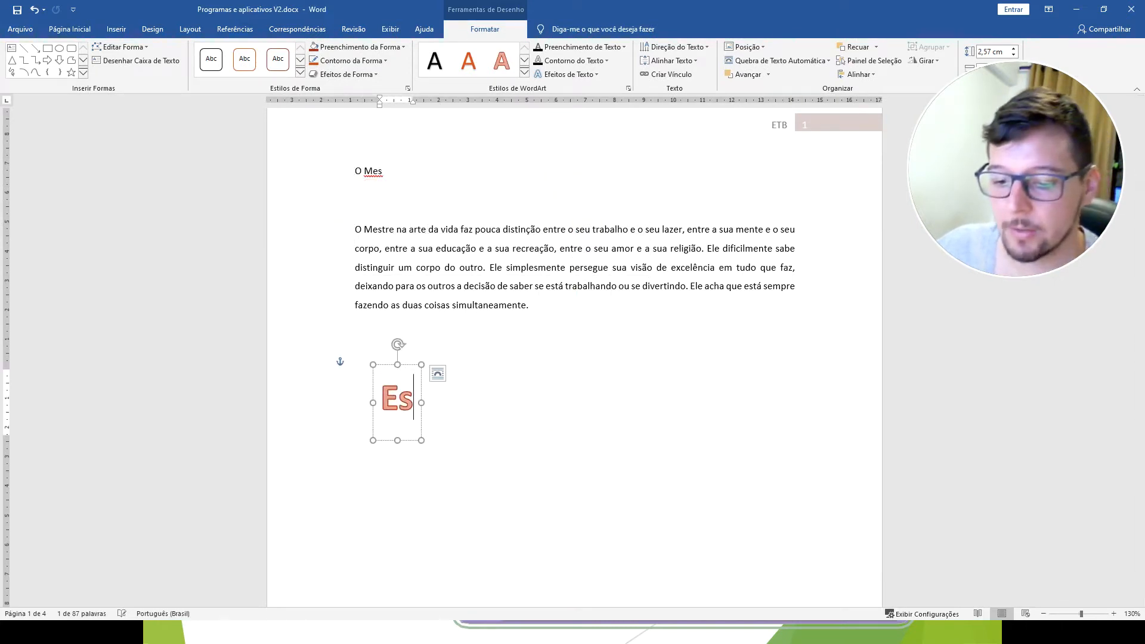
{"action": "type", "text": "cola tec"}
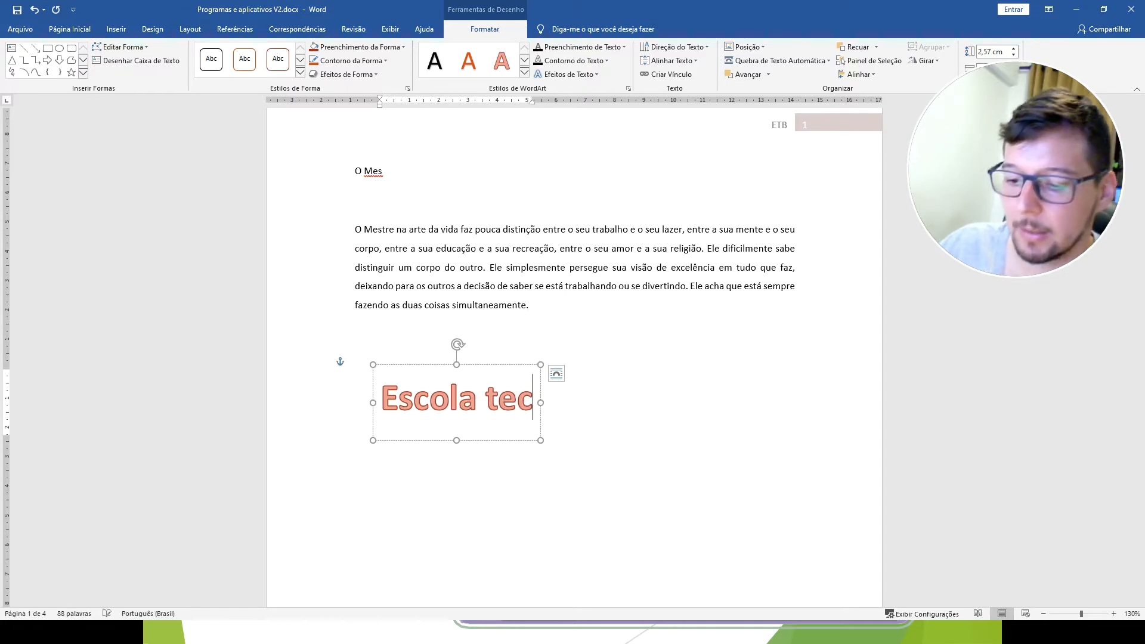
{"action": "key", "text": "BackSpace"}
{"action": "key", "text": "BackSpace"}
{"action": "type", "text": "écnica de B"}
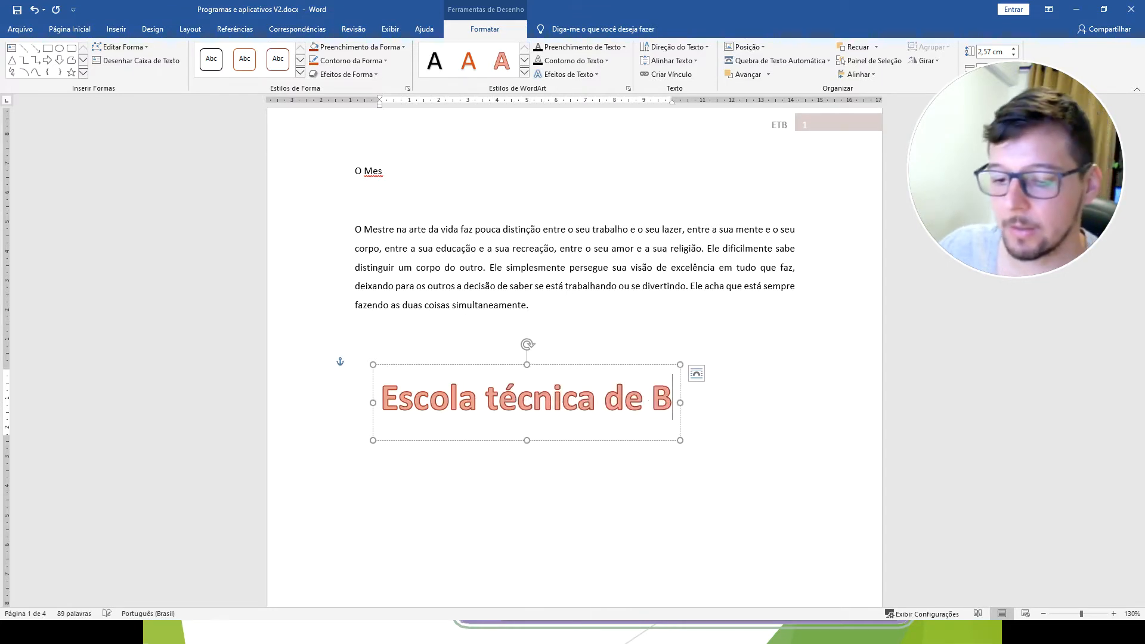
{"action": "type", "text": "rasilia"}
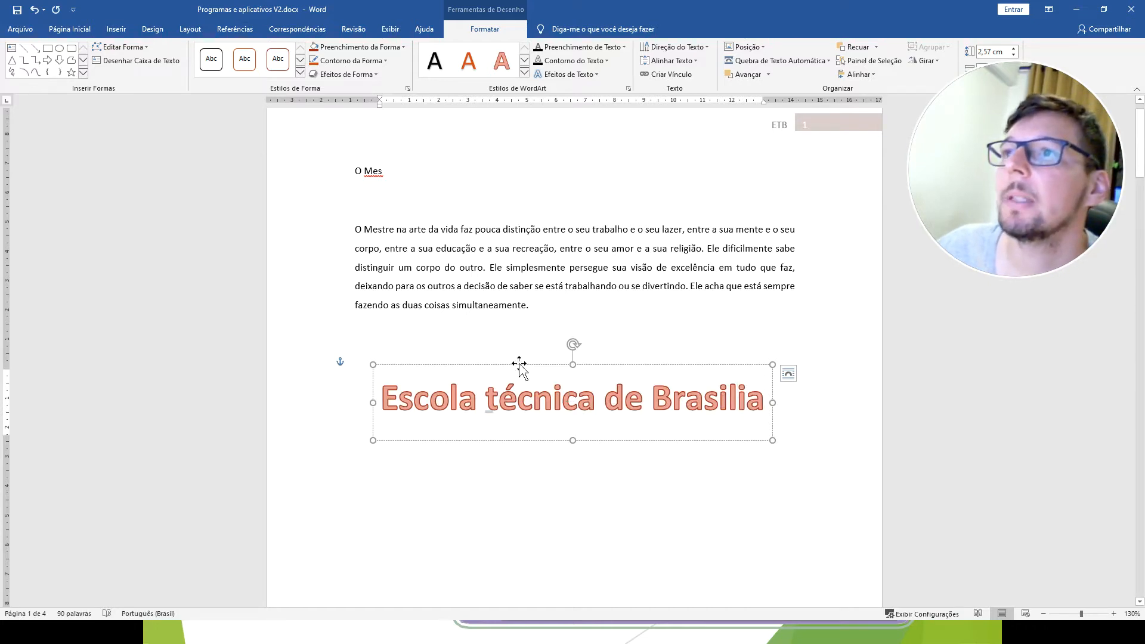
{"action": "mouse_move", "coordinate": [519, 366]}
{"action": "left_mouse_down"}
{"action": "mouse_move", "coordinate": [483, 350]}
{"action": "mouse_move", "coordinate": [507, 365]}
{"action": "left_mouse_up"}
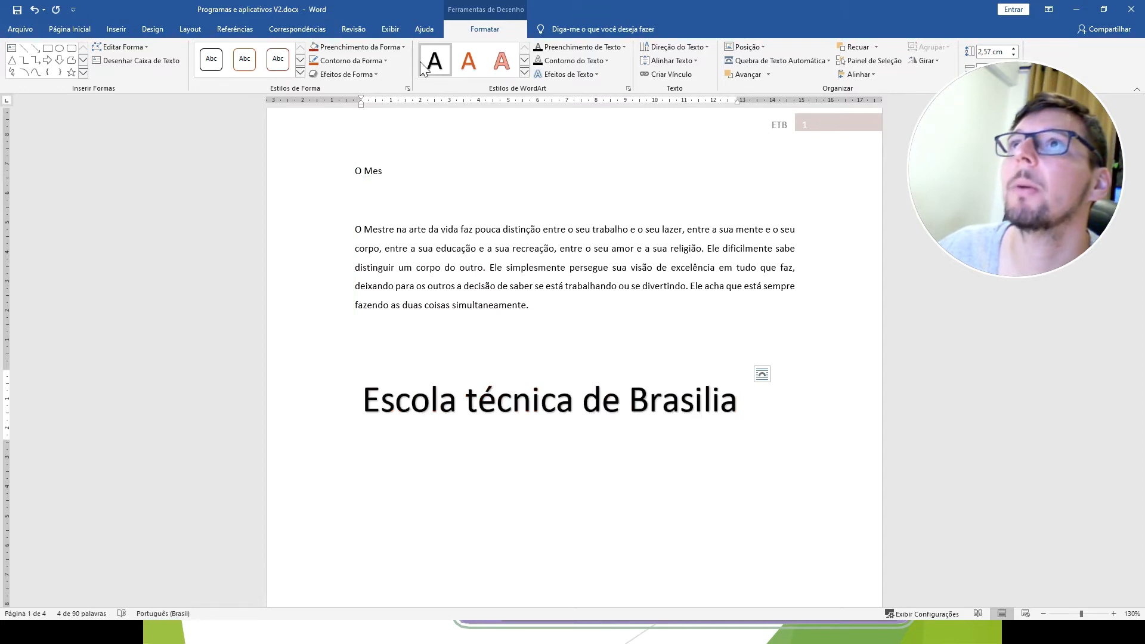
Apply the light red outlined WordArt style and the second Paralelo 3D rotation, slanting the text upward to the right.
{"action": "left_click", "coordinate": [502, 61]}
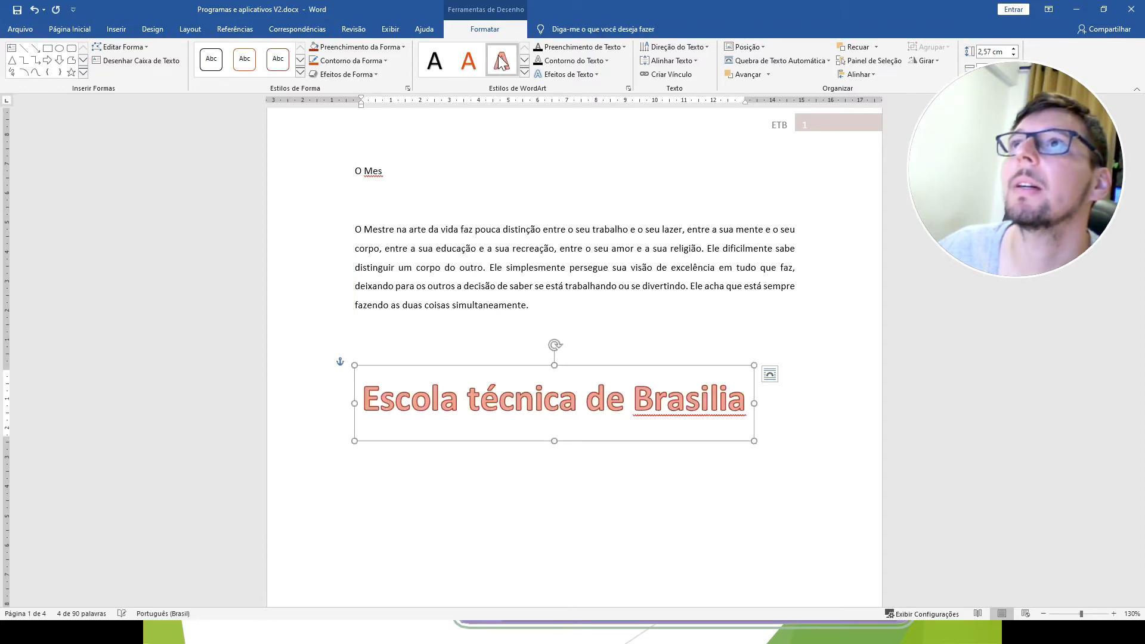
{"action": "left_click", "coordinate": [568, 74]}
{"action": "mouse_move", "coordinate": [575, 199]}
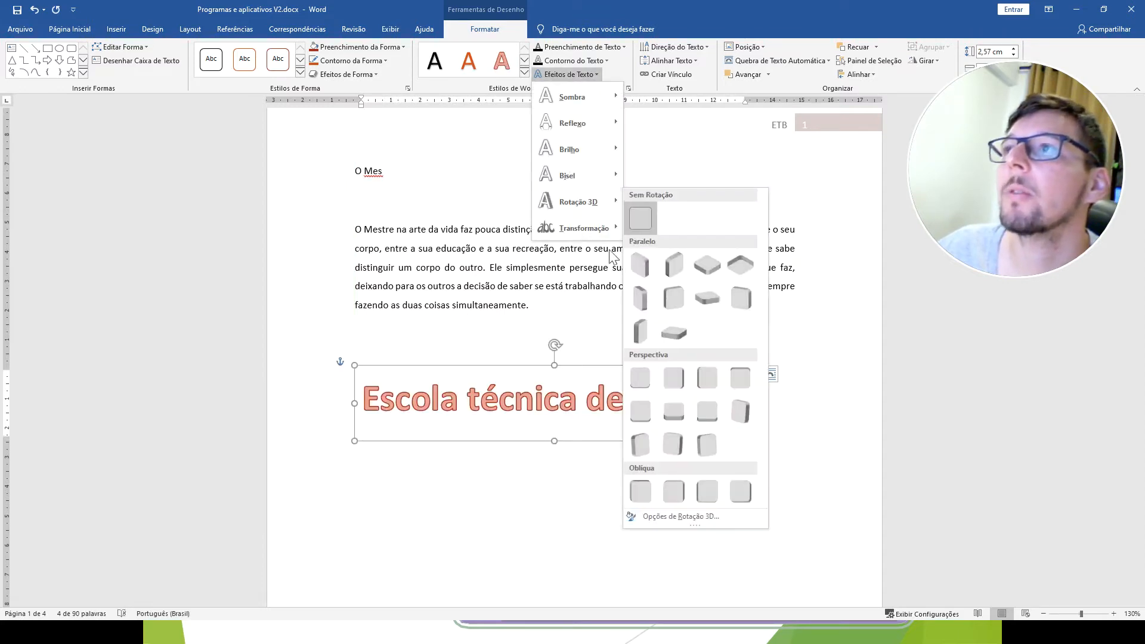
{"action": "left_click", "coordinate": [674, 265]}
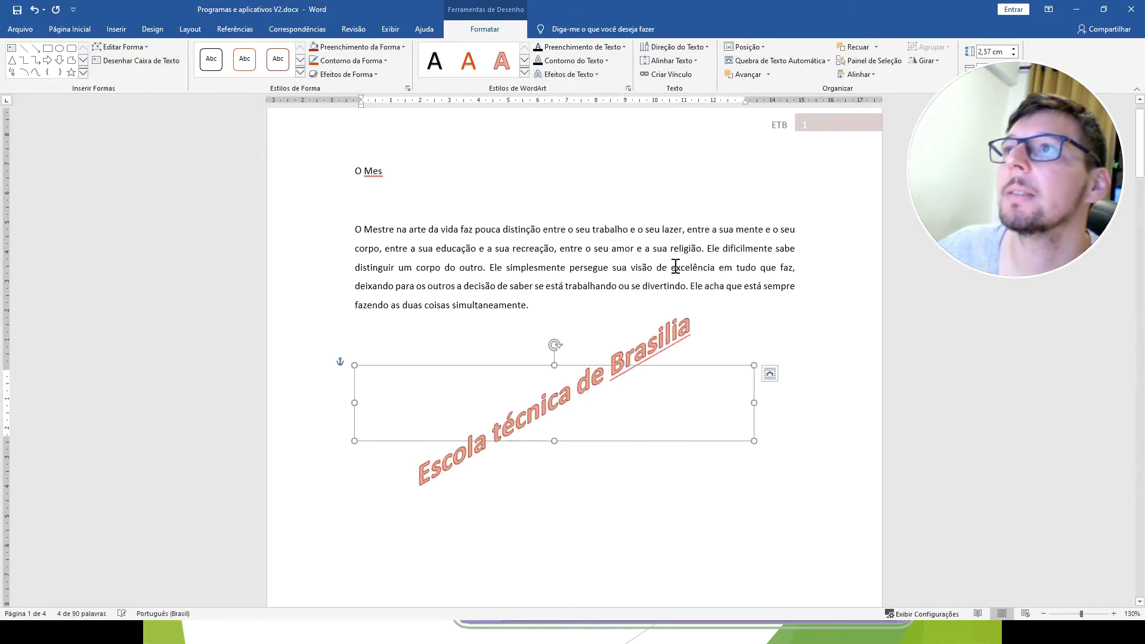
Add a bevel (Bisel) text effect to the rotated WordArt.
{"action": "left_click", "coordinate": [568, 74]}
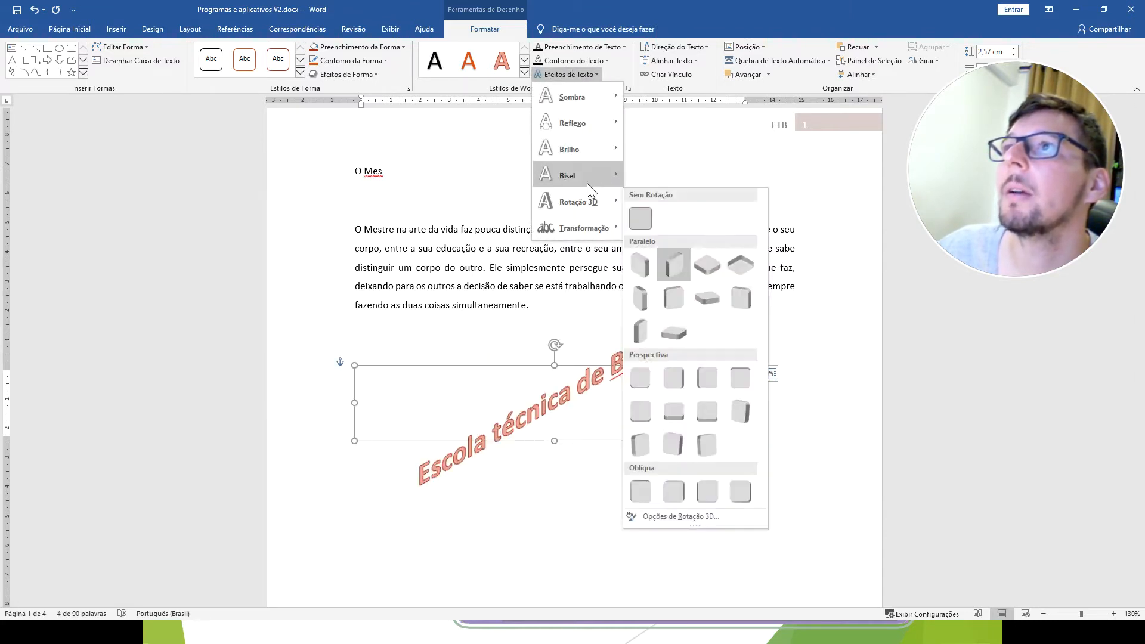
{"action": "mouse_move", "coordinate": [587, 184]}
{"action": "left_click", "coordinate": [712, 283]}
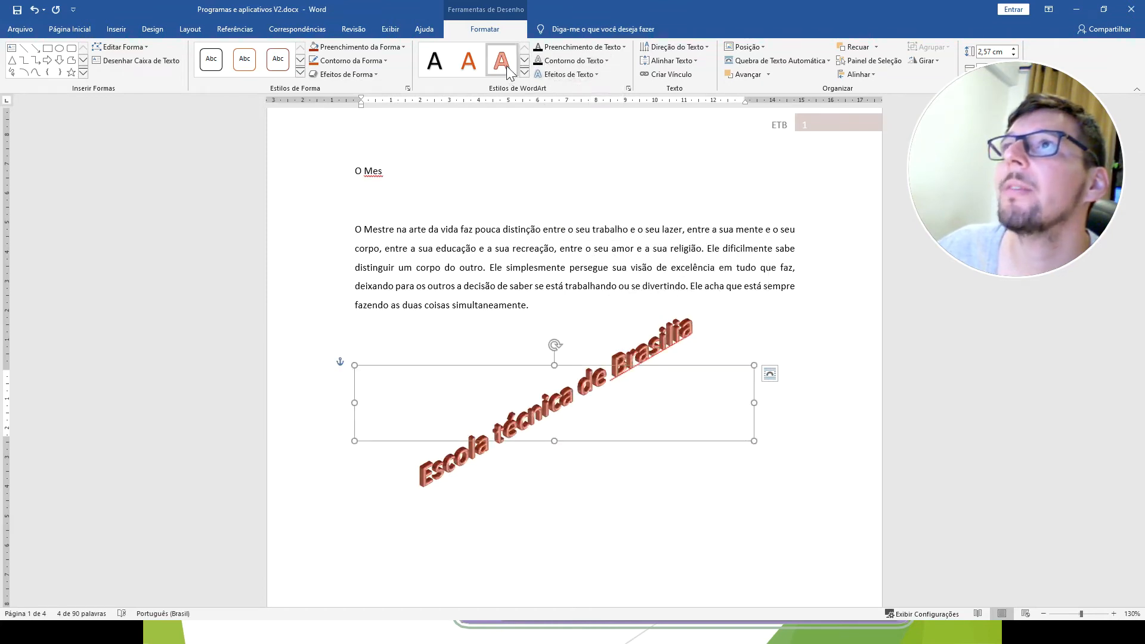
Add the middle Externa shadow of the third row to the WordArt text and deselect it.
{"action": "left_click", "coordinate": [573, 74]}
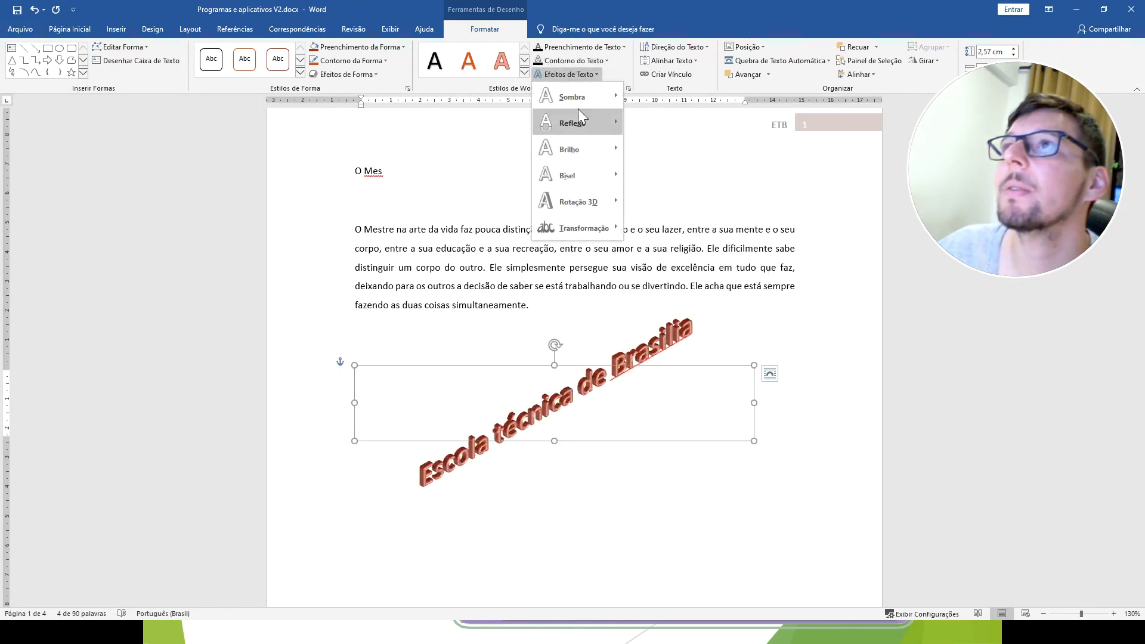
{"action": "mouse_move", "coordinate": [578, 97]}
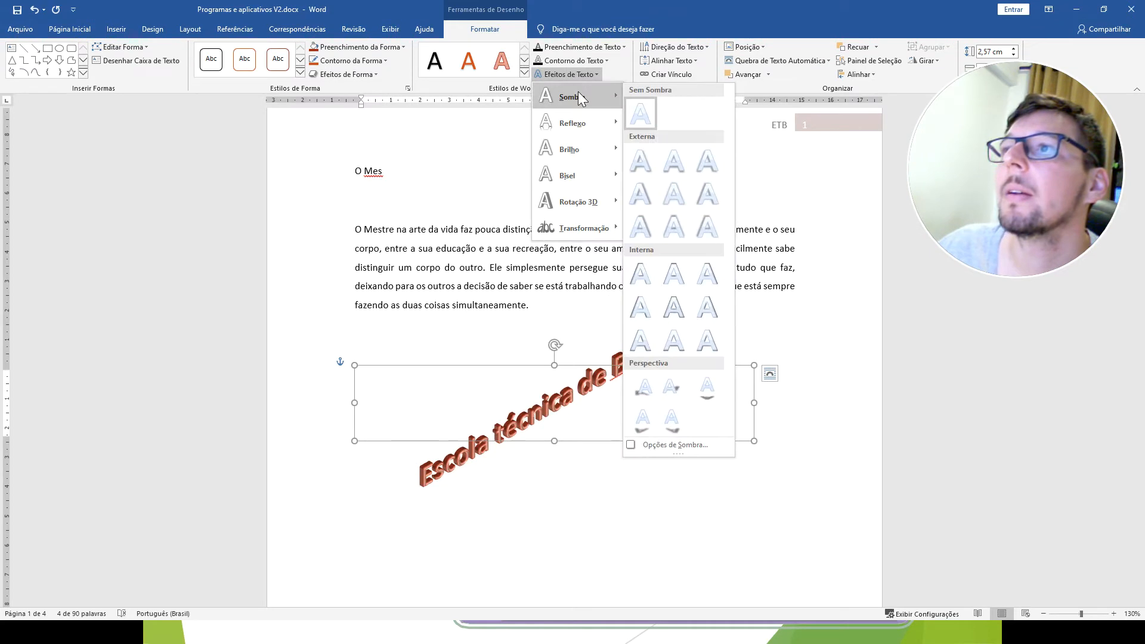
{"action": "left_click", "coordinate": [673, 227]}
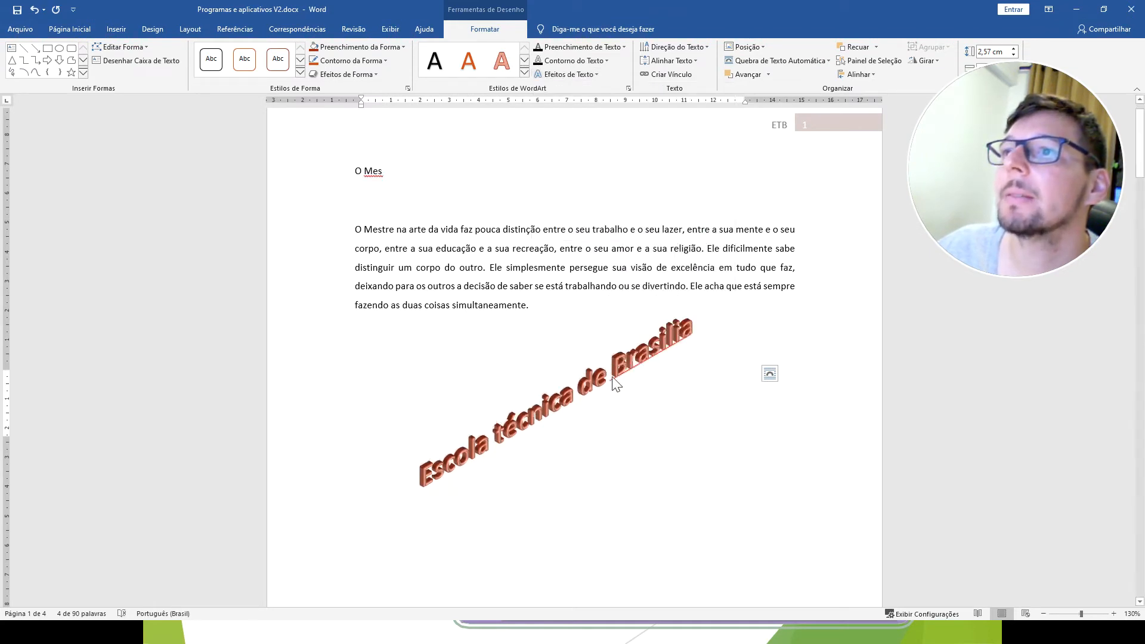
{"action": "left_click", "coordinate": [546, 445]}
{"action": "left_click", "coordinate": [554, 409]}
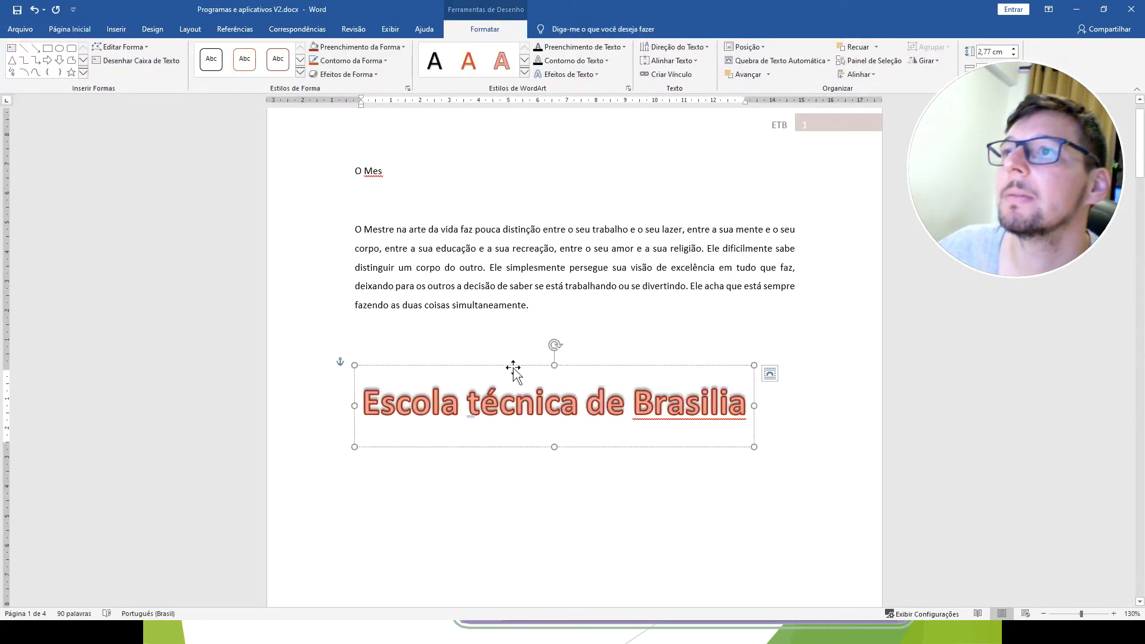
{"action": "left_click", "coordinate": [526, 471]}
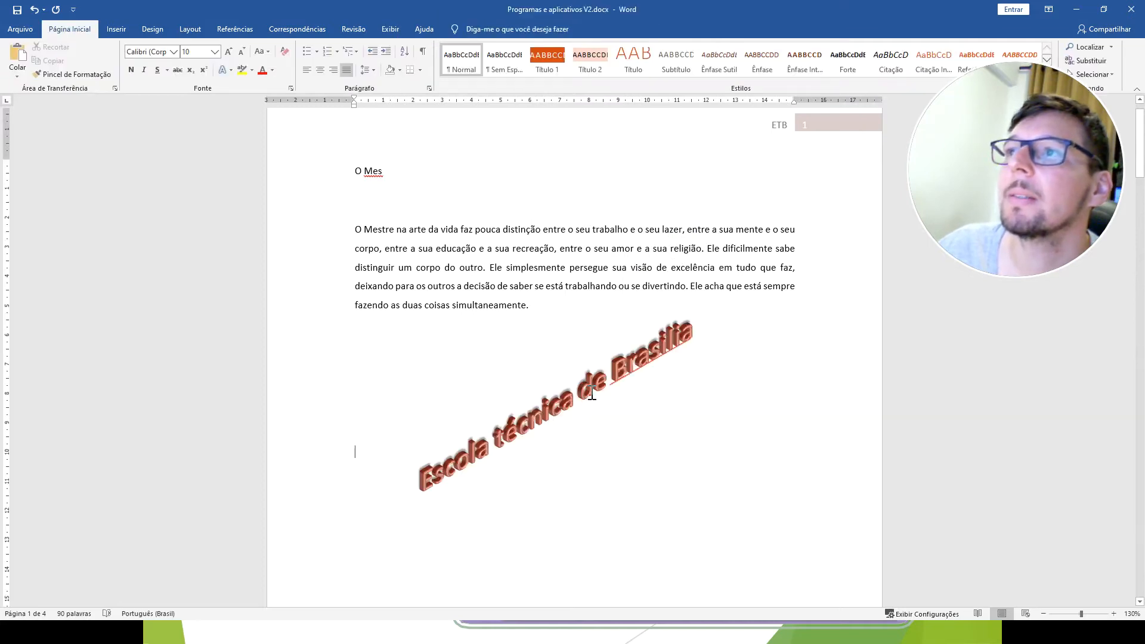